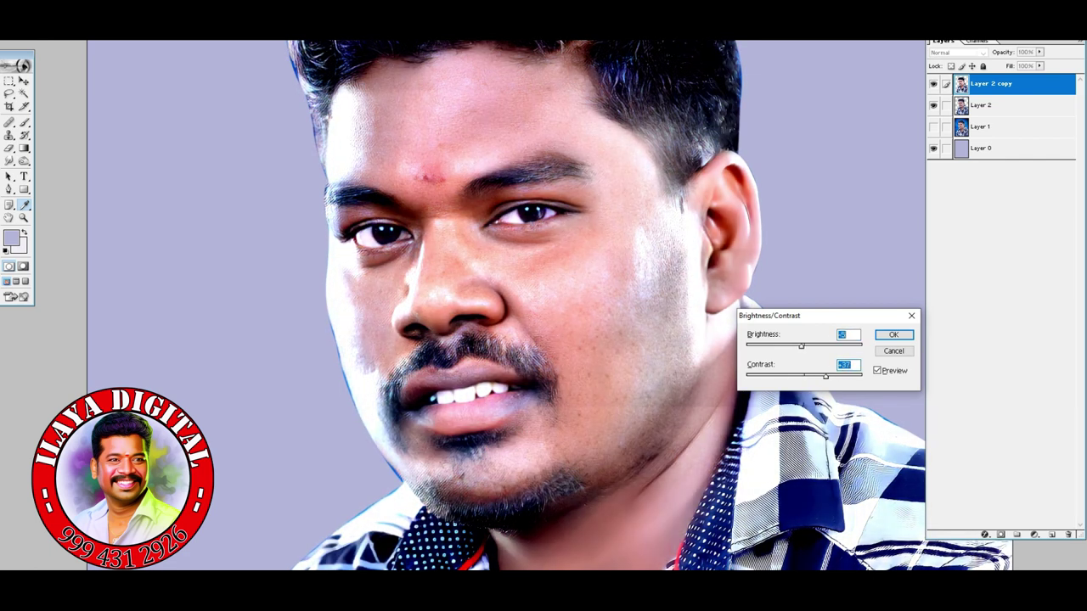
Apply the Brightness/Contrast change to Layer 2 copy and increase its tonal contrast with Levels, using a black input of 16 and a lower white point.
key("Return")
key("ctrl+l")
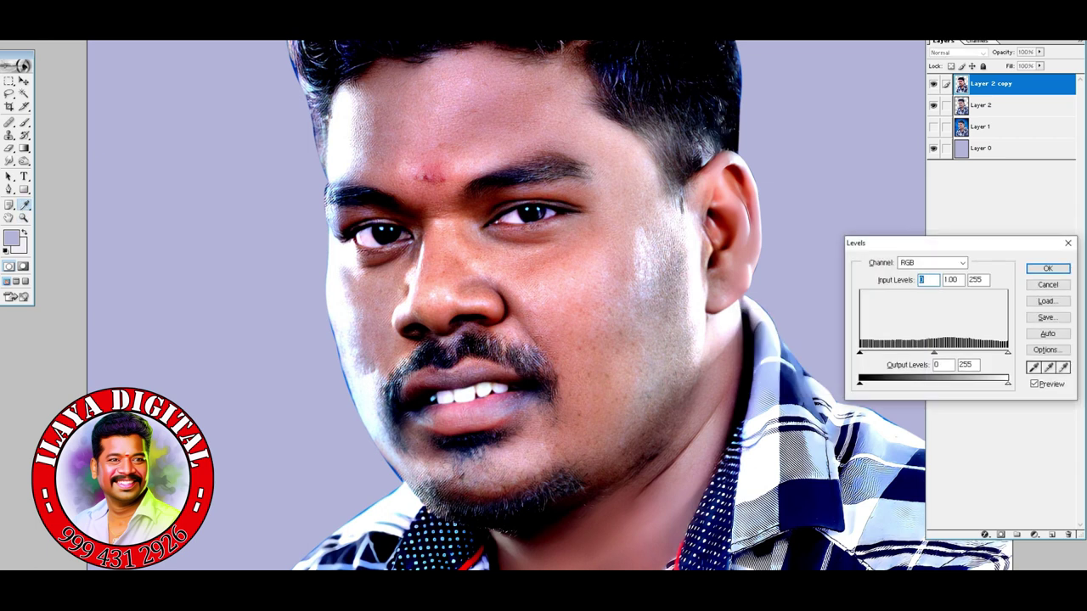
type("16")
left_click_drag(934, 242, 757, 233)
left_click_drag(830, 341, 816, 342)
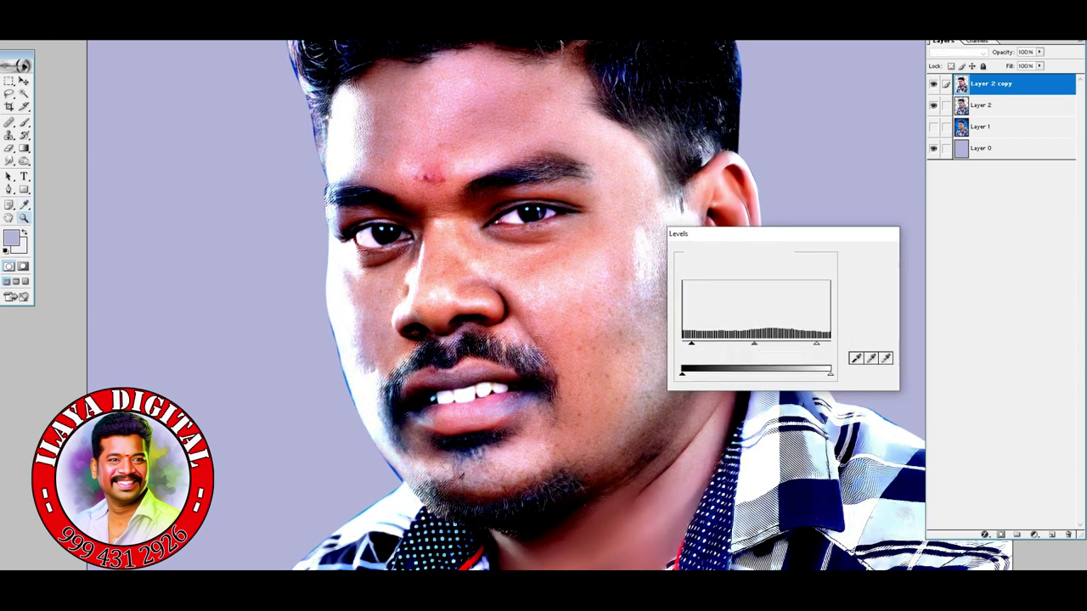
key("Return")
Adjust the midtone Color Balance of Layer 2 copy with a cyan-red level of -9 and a yellow-blue level of -15.
key("ctrl+b")
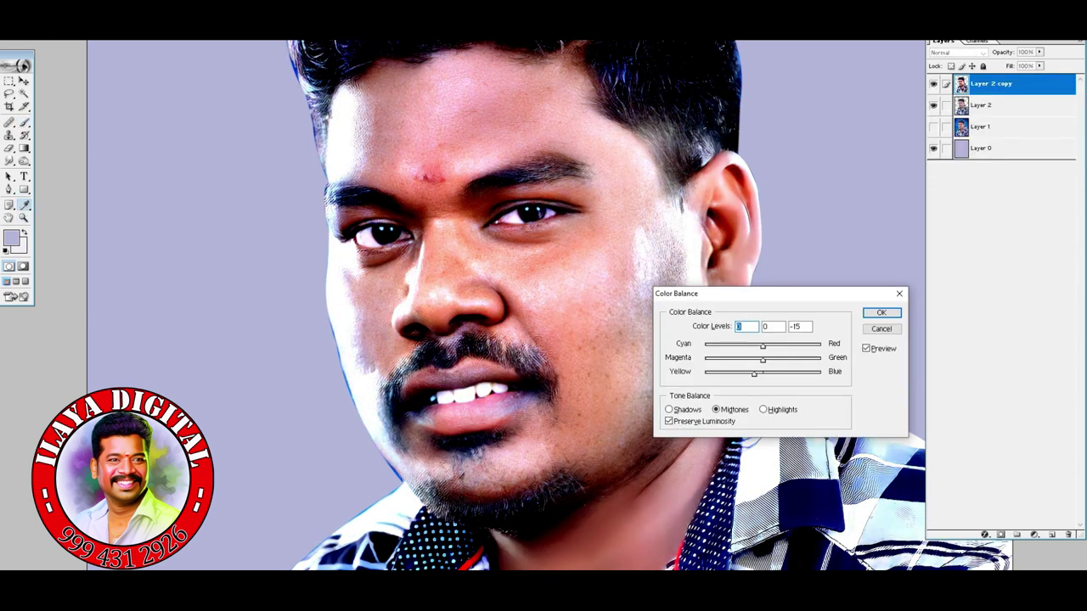
type("-9")
key("Tab")
key("Tab")
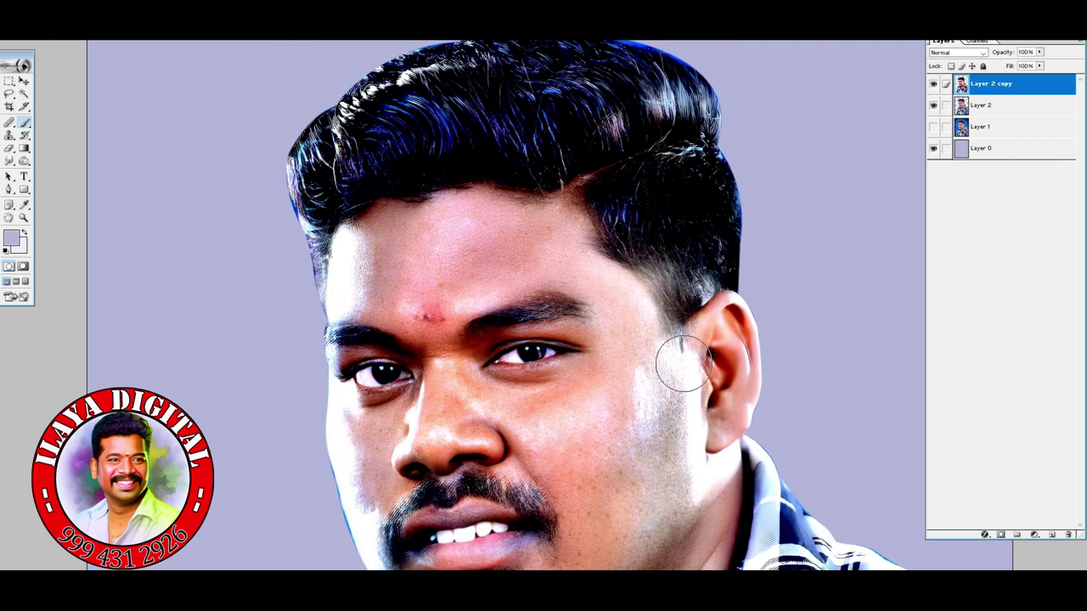
scroll(654, 374, "down", 5)
scroll(651, 373, "up", 2)
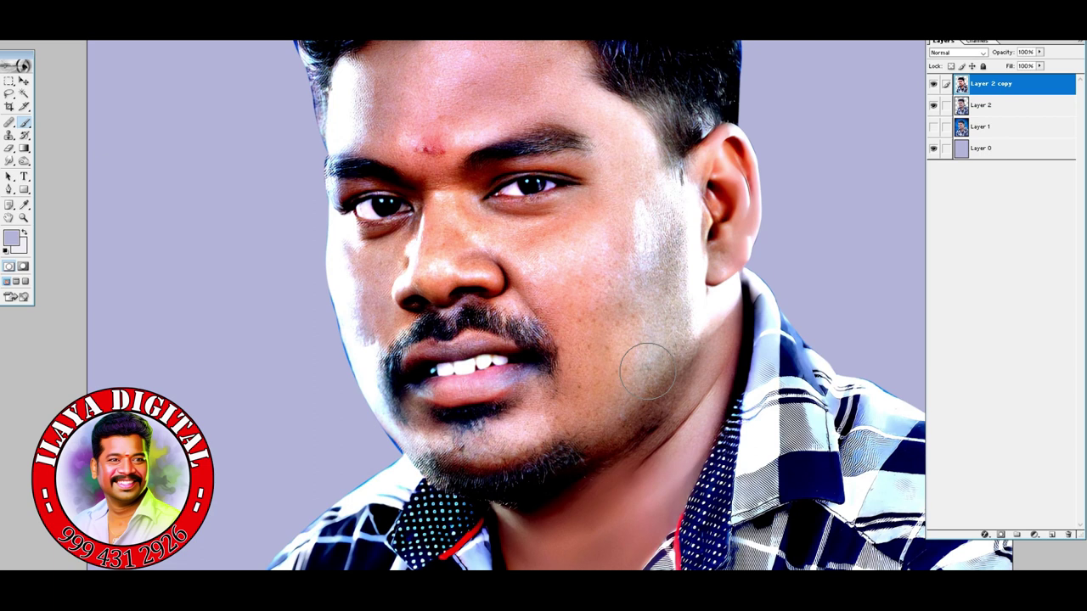
Duplicate Layer 2 copy and apply a sharpening filter to the duplicate.
scroll(647, 370, "up", 4)
key("ctrl+j")
left_click(162, 34)
left_click(323, 204)
key("Return")
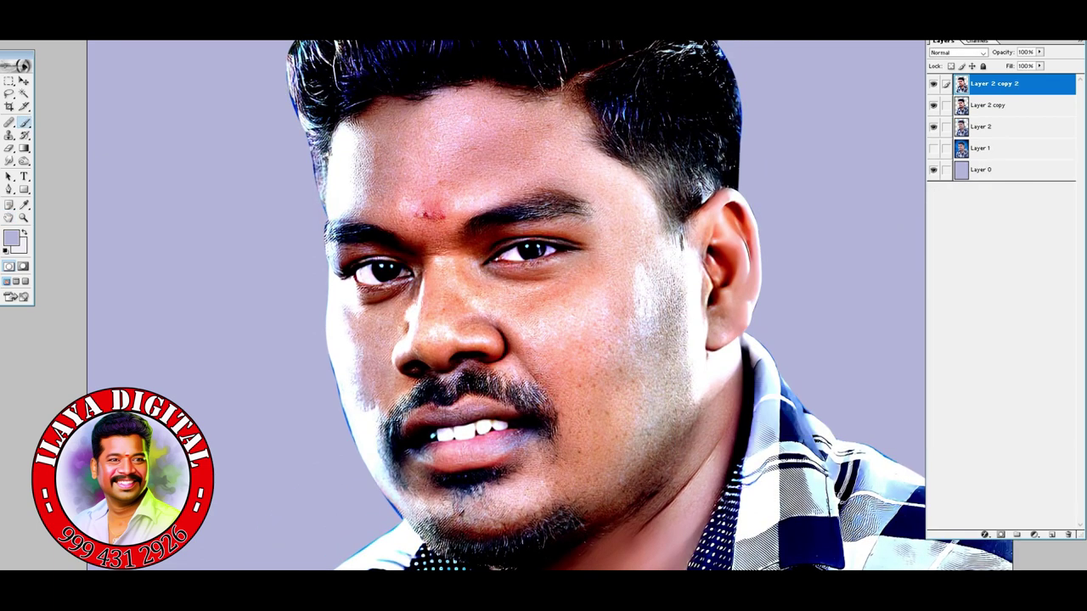
Add a new empty layer above Layer 2 copy 2 and reduce the brush size for fine work on the nose.
key("ctrl+shift+alt+n")
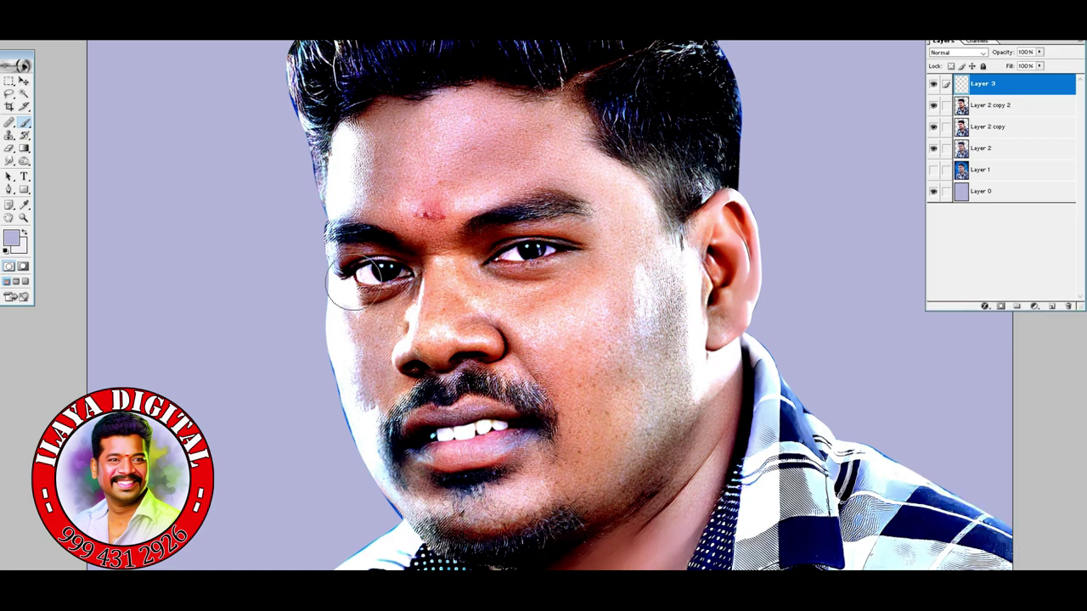
scroll(475, 340, "up", 6)
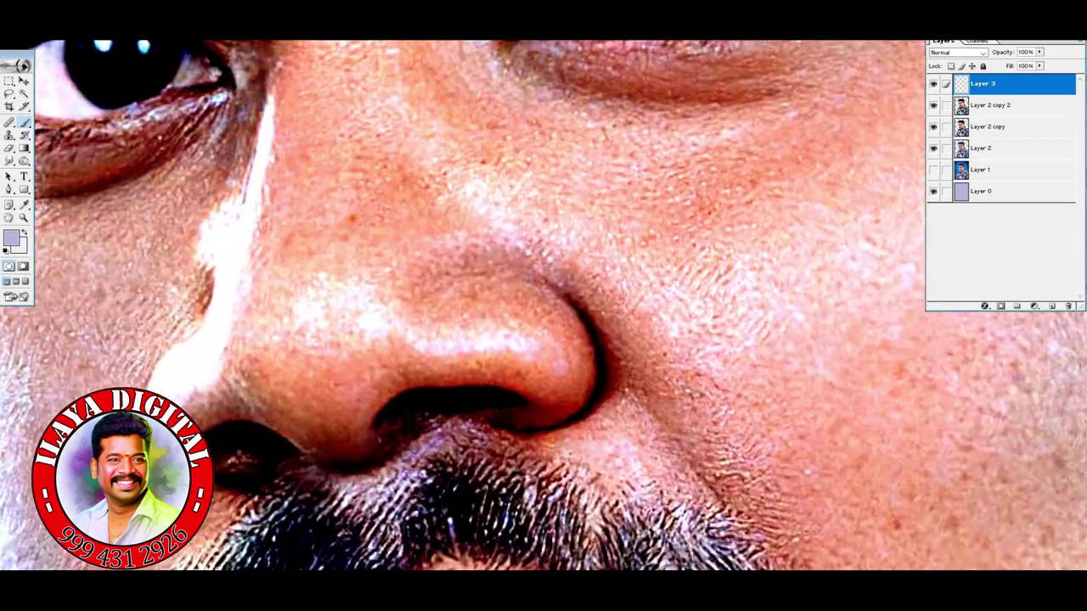
key("bracketleft")
key("bracketleft")
key("bracketleft")
scroll(468, 314, "down", 4)
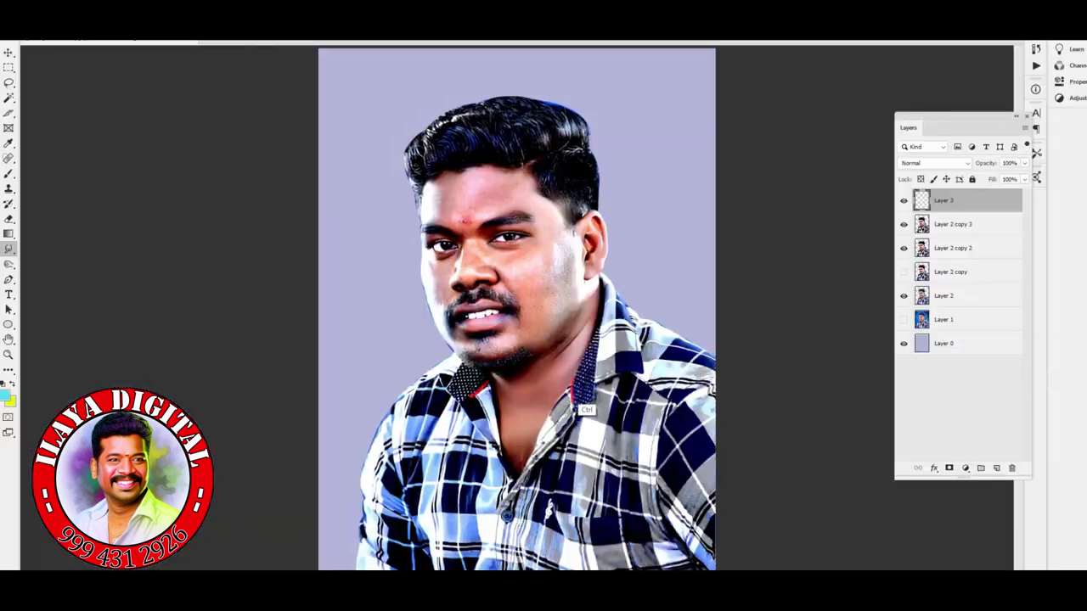
Smooth the skin along the upper and outer curve of the near nostril wing with the Smudge tool on Layer 3.
scroll(480, 315, "up", 5)
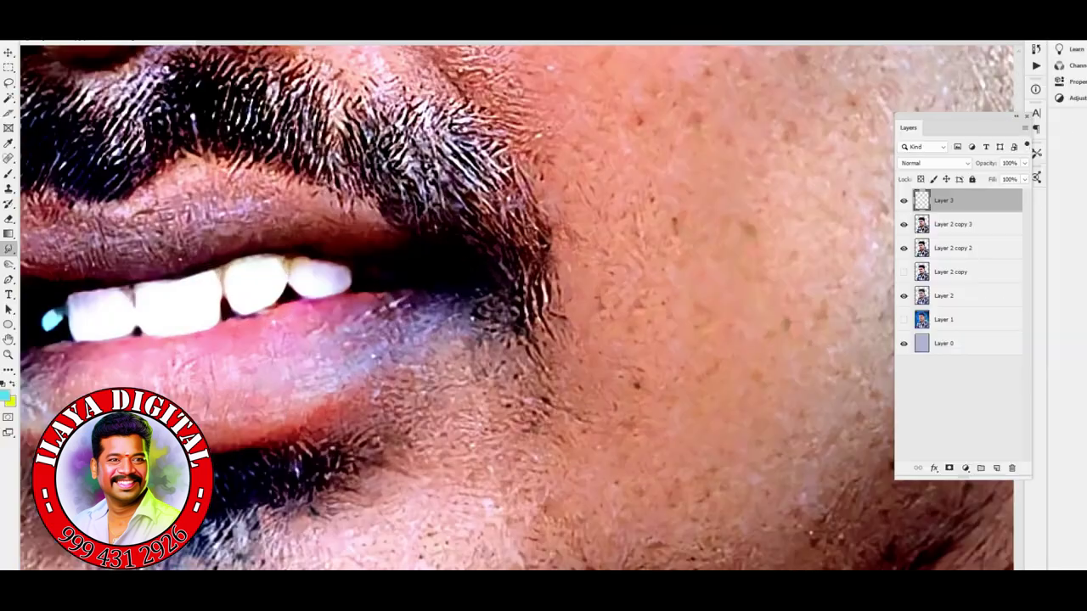
scroll(484, 280, "down", 2)
scroll(488, 271, "up", 4)
mouse_move(700, 242)
left_mouse_down()
mouse_move(679, 217)
mouse_move(552, 170)
mouse_move(458, 174)
mouse_move(416, 186)
left_mouse_up()
left_click_drag(389, 251, 485, 239)
mouse_move(585, 238)
left_mouse_down()
mouse_move(577, 259)
mouse_move(649, 284)
left_mouse_up()
mouse_move(742, 356)
left_mouse_down()
mouse_move(738, 246)
mouse_move(551, 170)
mouse_move(696, 216)
left_mouse_up()
left_click_drag(780, 323, 764, 281)
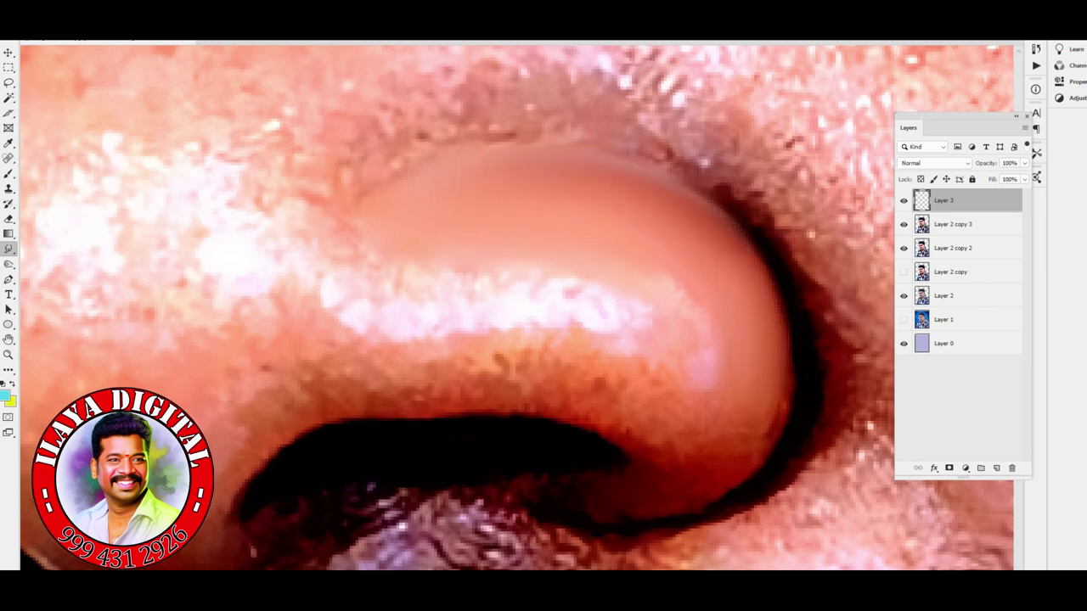
Smudge the lower half of the near nostril wing, blending the skin between its highlight and the nostril opening.
left_click_drag(475, 373, 373, 399)
left_click_drag(530, 382, 425, 356)
mouse_move(658, 365)
left_mouse_down()
mouse_move(623, 432)
mouse_move(692, 441)
mouse_move(764, 357)
left_mouse_up()
mouse_move(662, 255)
left_mouse_down()
mouse_move(696, 306)
mouse_move(645, 336)
left_mouse_up()
scroll(510, 306, "down", 3)
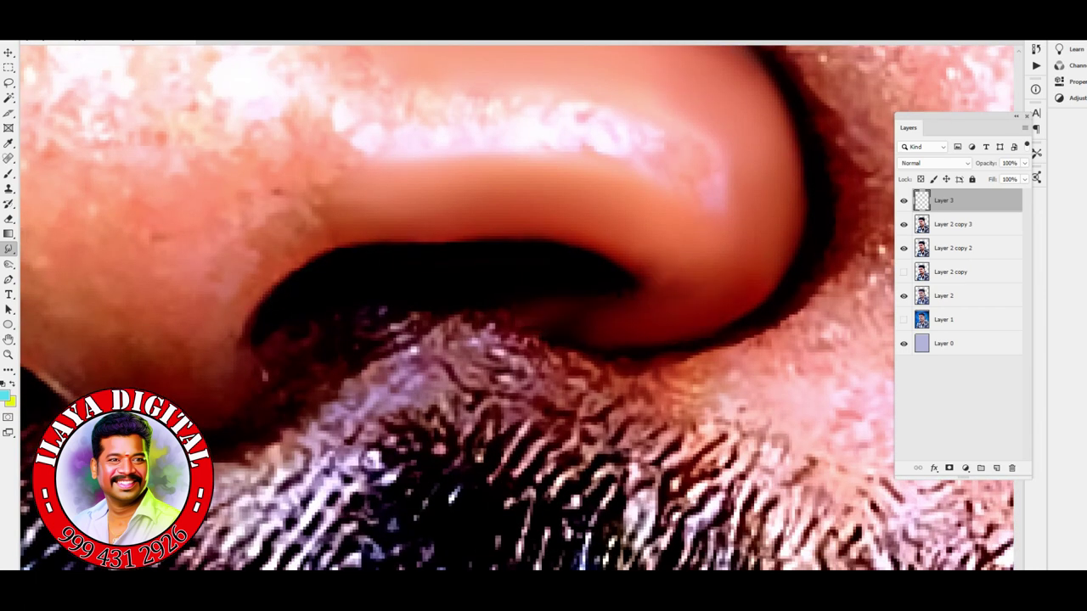
Smudge the near nostril's upper rim and the textured skin along its dark lower interior.
left_click_drag(382, 239, 513, 240)
mouse_move(356, 335)
left_mouse_down()
mouse_move(454, 318)
mouse_move(364, 363)
left_mouse_up()
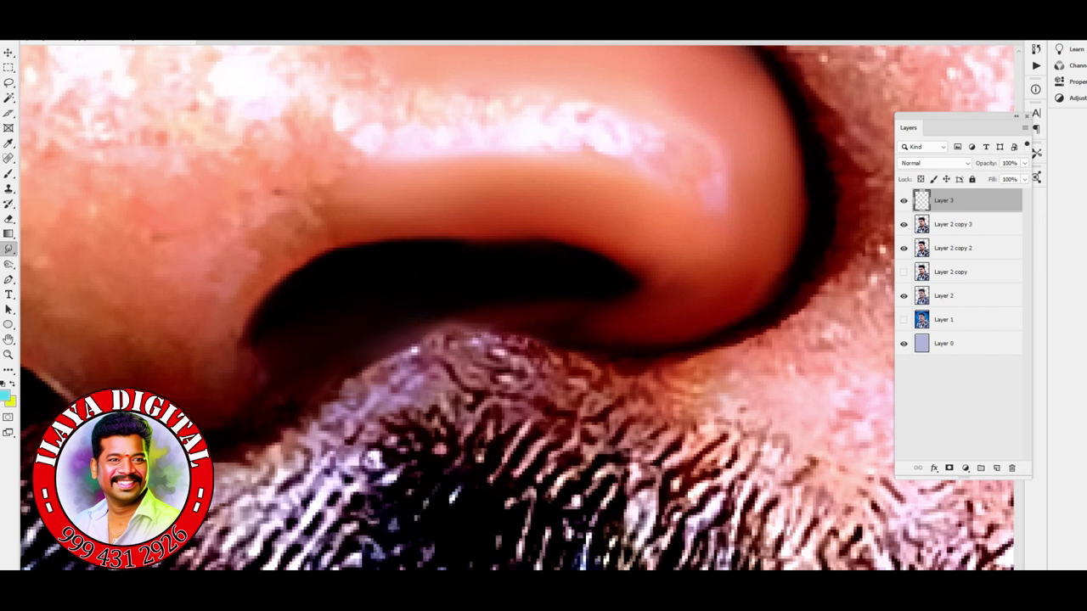
scroll(517, 308, "up", 2)
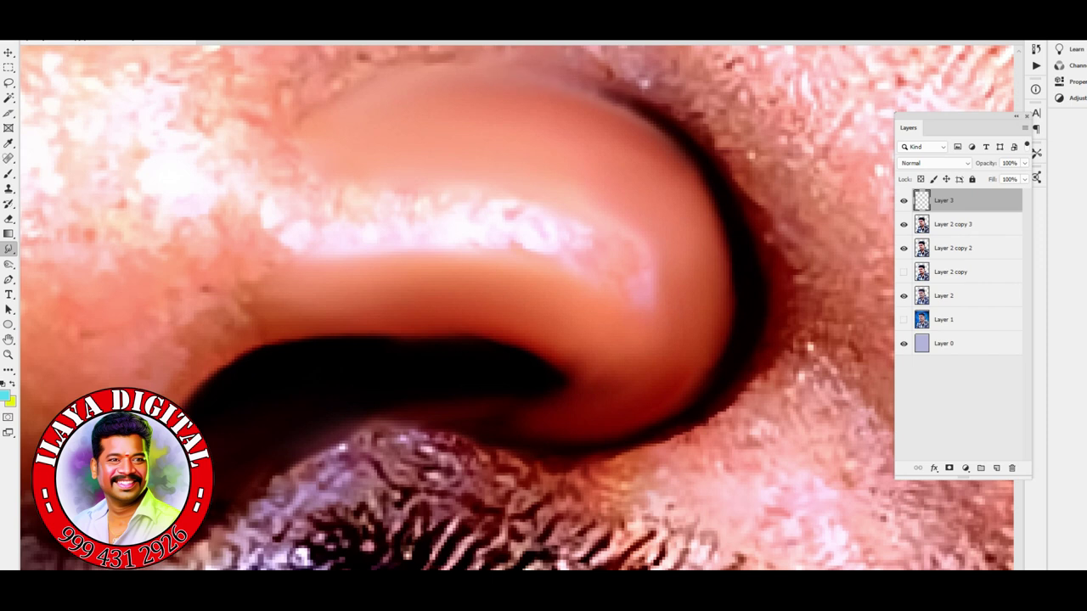
Smooth the underside of the nose tip between the two nostrils with smudge strokes.
scroll(517, 307, "left", 2)
scroll(517, 308, "left", 3)
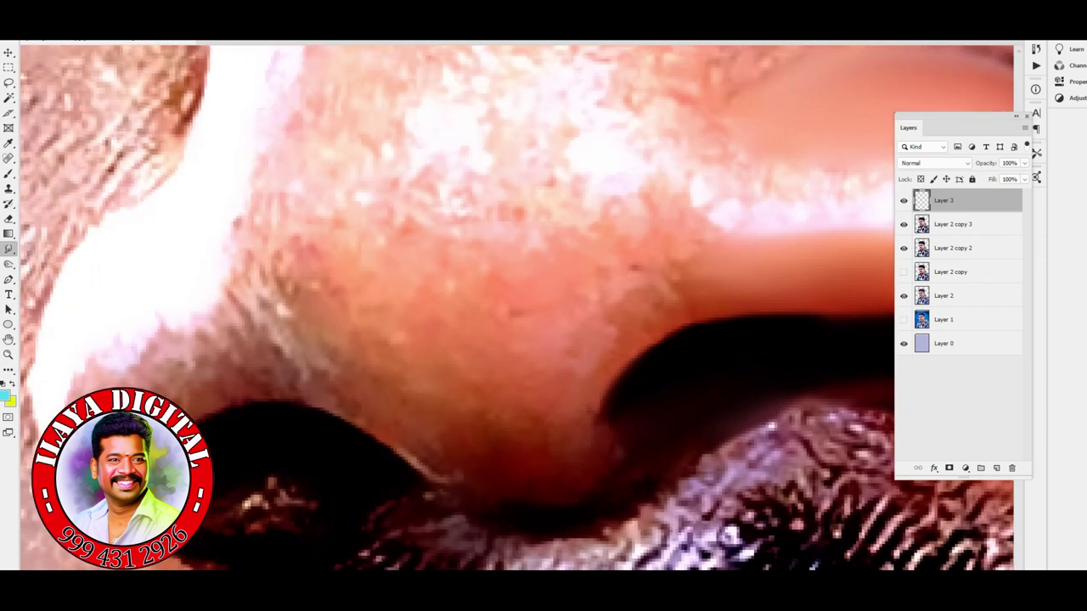
mouse_move(380, 240)
left_mouse_down()
mouse_move(406, 311)
mouse_move(337, 287)
left_mouse_up()
mouse_move(450, 399)
left_mouse_down()
mouse_move(373, 365)
mouse_move(433, 450)
mouse_move(544, 450)
left_mouse_up()
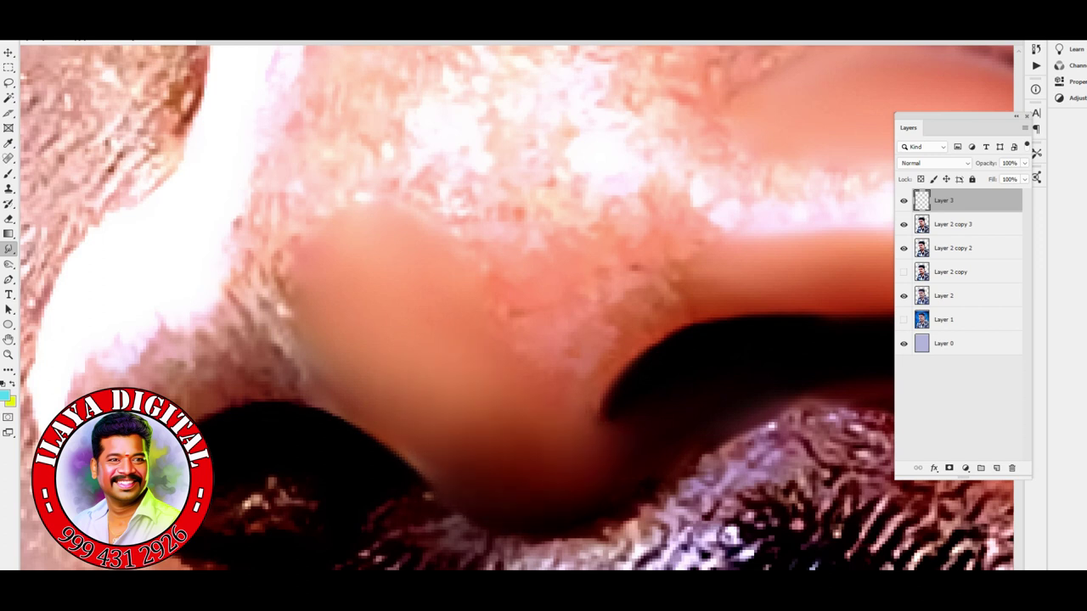
Blend the crease above the near nostril wing and smooth the bright highlight on the wing with the Smudge tool.
scroll(516, 307, "up", 3)
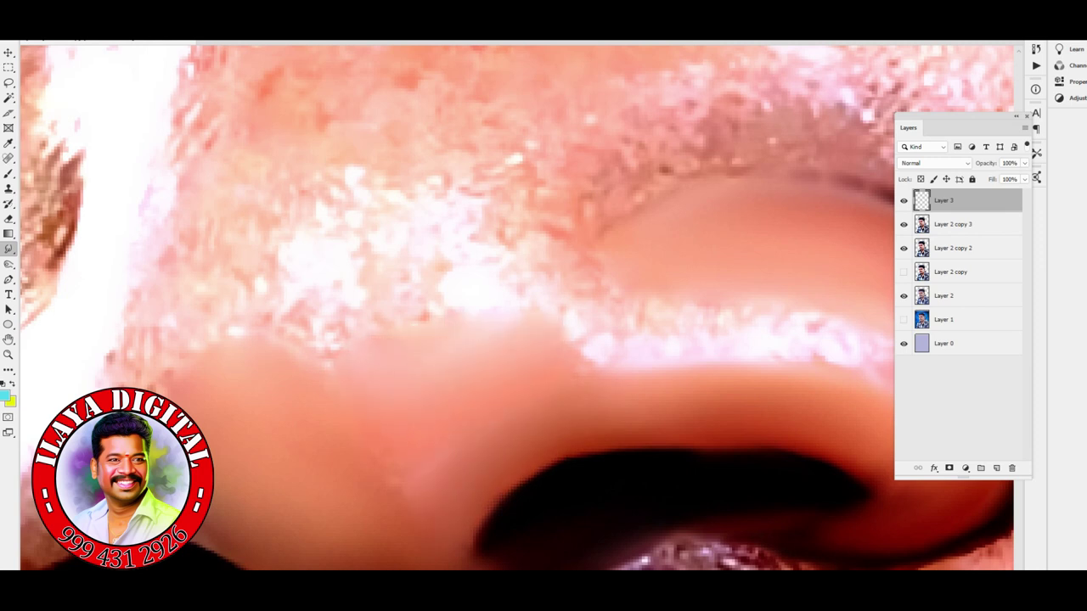
scroll(516, 308, "down", 1)
scroll(516, 307, "up", 2)
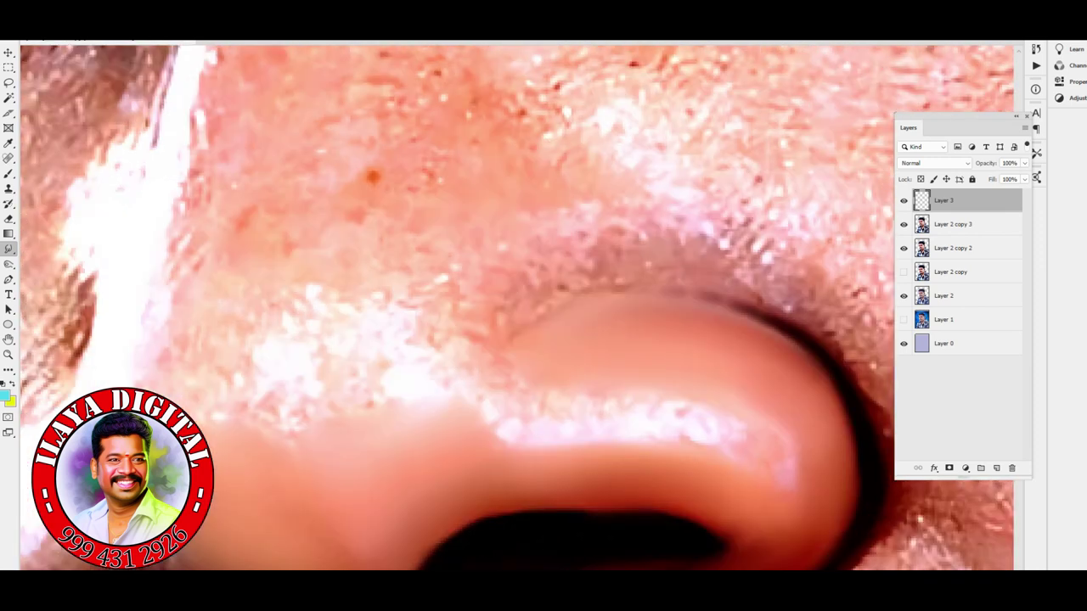
left_click_drag(667, 250, 525, 281)
mouse_move(790, 272)
left_mouse_down()
mouse_move(730, 289)
mouse_move(518, 299)
left_mouse_up()
mouse_move(849, 307)
left_mouse_down()
mouse_move(747, 321)
mouse_move(646, 277)
mouse_move(527, 287)
mouse_move(612, 272)
left_mouse_up()
mouse_move(688, 416)
left_mouse_down()
mouse_move(561, 407)
mouse_move(764, 442)
mouse_move(595, 382)
mouse_move(496, 392)
left_mouse_up()
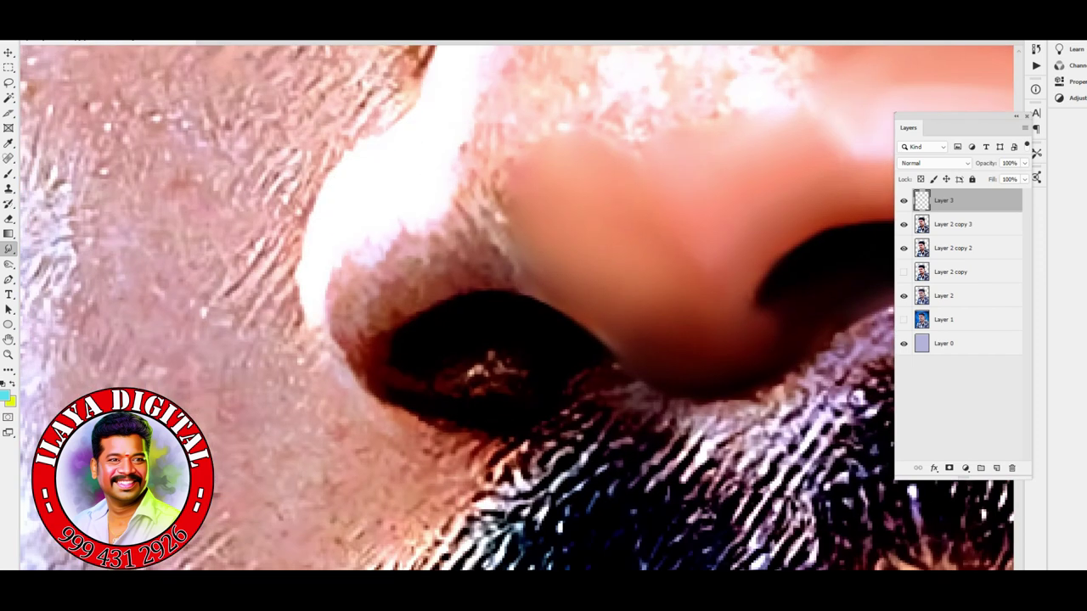
Smudge the far nostril wing and the adjoining side of the nose, blending the white highlight into the skin.
mouse_move(365, 316)
left_mouse_down()
mouse_move(427, 261)
mouse_move(519, 273)
mouse_move(509, 157)
left_mouse_up()
mouse_move(509, 118)
left_mouse_down()
mouse_move(497, 170)
mouse_move(518, 208)
left_mouse_up()
mouse_move(407, 242)
left_mouse_down()
mouse_move(348, 280)
mouse_move(475, 221)
mouse_move(505, 187)
mouse_move(501, 170)
left_mouse_up()
mouse_move(509, 246)
left_mouse_down()
mouse_move(528, 161)
mouse_move(484, 157)
mouse_move(577, 170)
left_mouse_up()
left_click_drag(408, 250, 446, 217)
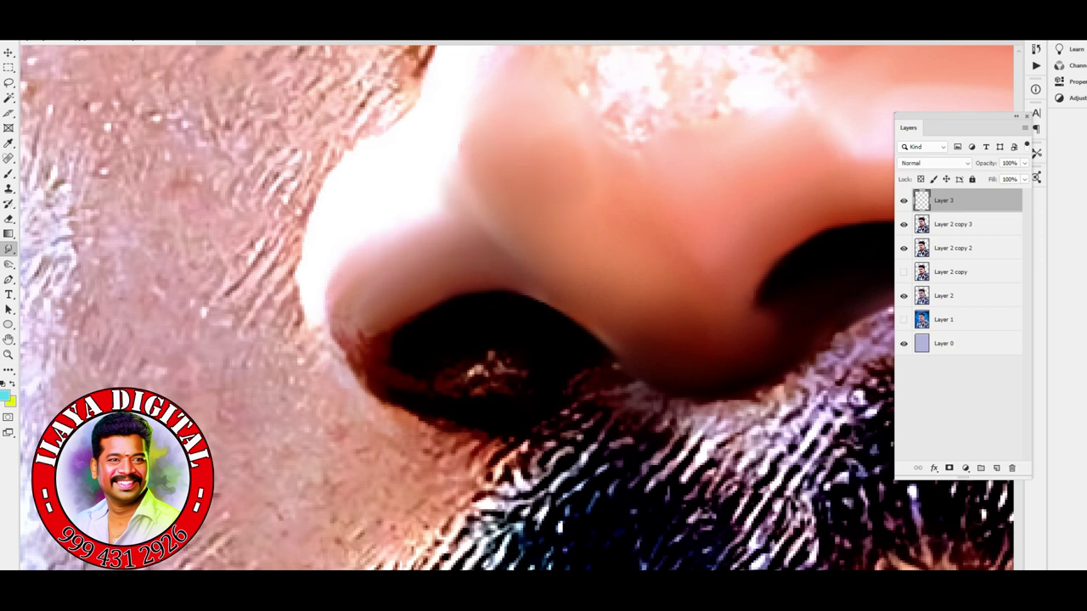
Smooth the far nostril's outer edge, dark interior and lower rim down to the moustache line.
mouse_move(360, 331)
left_mouse_down()
mouse_move(365, 373)
mouse_move(420, 301)
left_mouse_up()
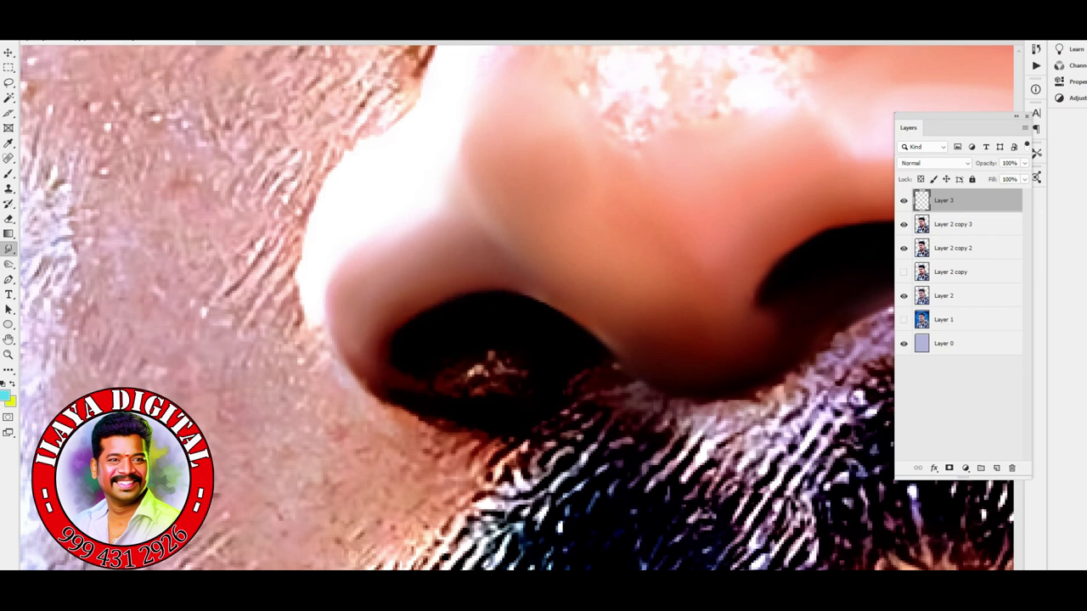
left_click_drag(373, 330, 351, 358)
mouse_move(520, 367)
left_mouse_down()
mouse_move(448, 375)
mouse_move(509, 369)
left_mouse_up()
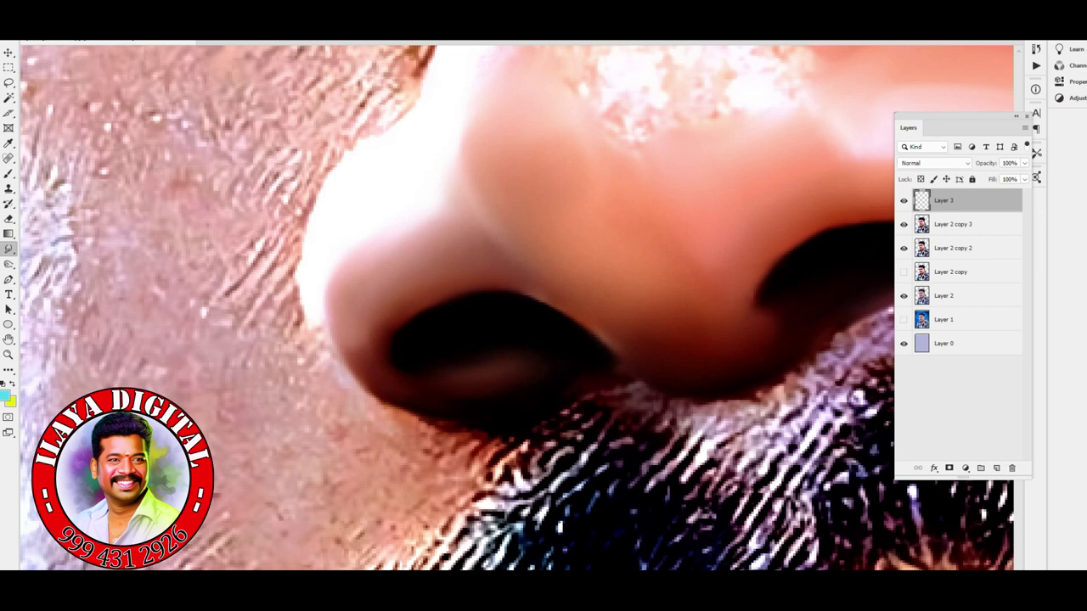
left_click_drag(625, 357, 683, 386)
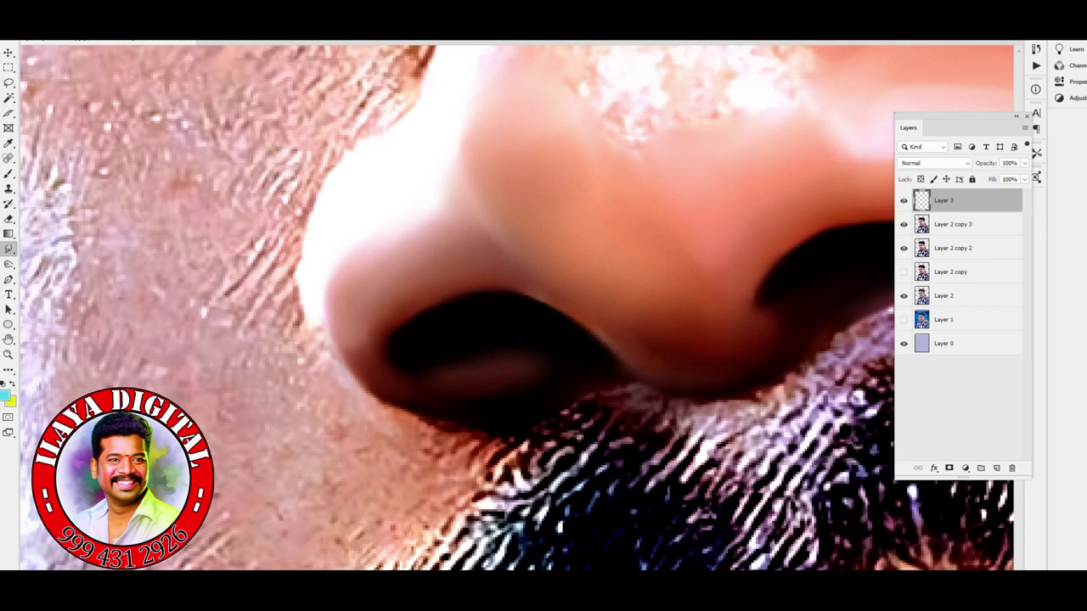
mouse_move(340, 322)
left_mouse_down()
mouse_move(316, 358)
mouse_move(462, 437)
mouse_move(509, 442)
left_mouse_up()
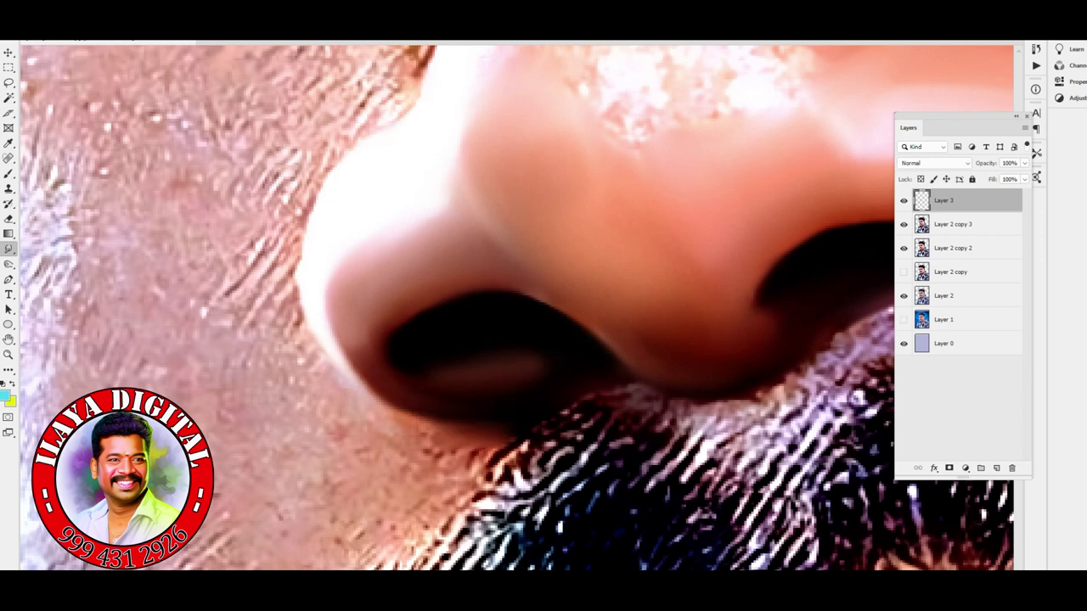
Smudge the speckled highlight on the nose tip into one soft, even bright patch.
scroll(577, 356, "down", 5)
scroll(577, 356, "up", 5)
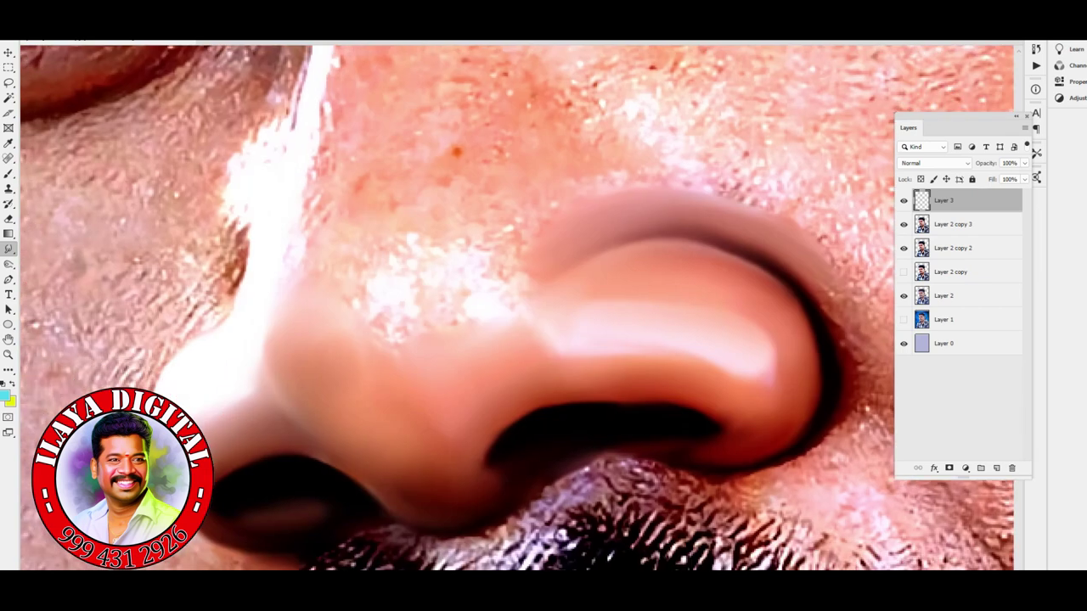
left_click_drag(407, 407, 428, 335)
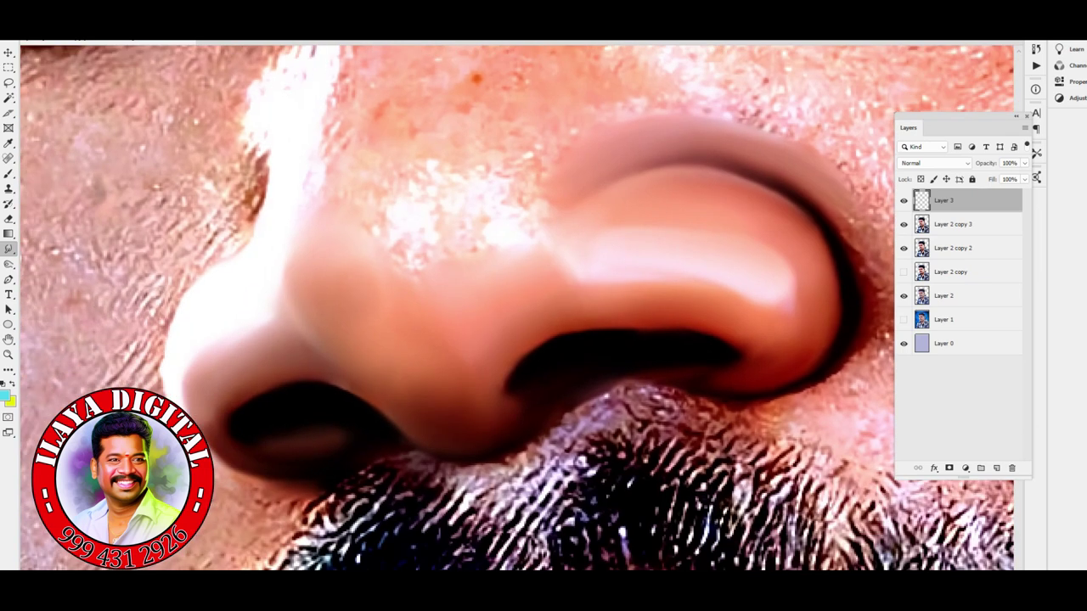
left_click_drag(429, 246, 425, 174)
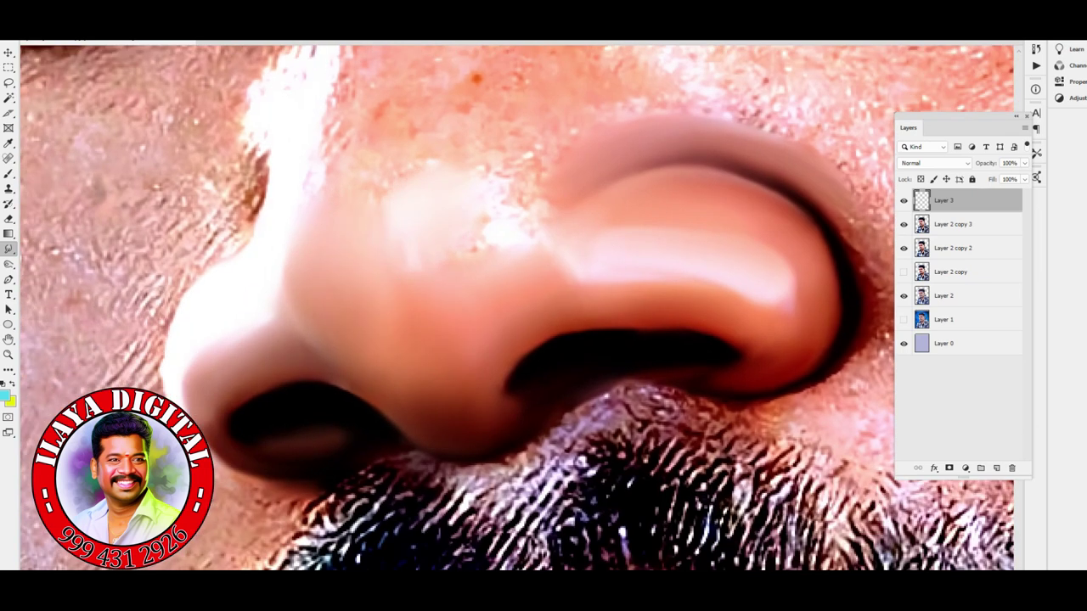
mouse_move(527, 182)
left_mouse_down()
mouse_move(497, 258)
mouse_move(416, 255)
left_mouse_up()
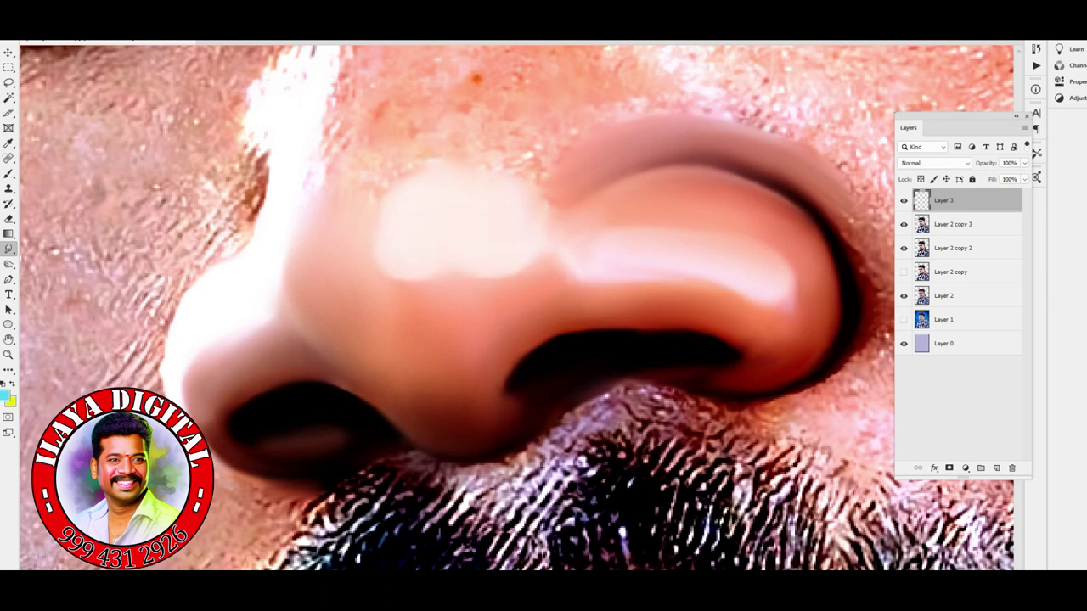
Smooth the nose bridge from between the eyebrows to the tip, including its sides and the adjoining inner cheek, with smudge strokes.
scroll(391, 306, "up", 5)
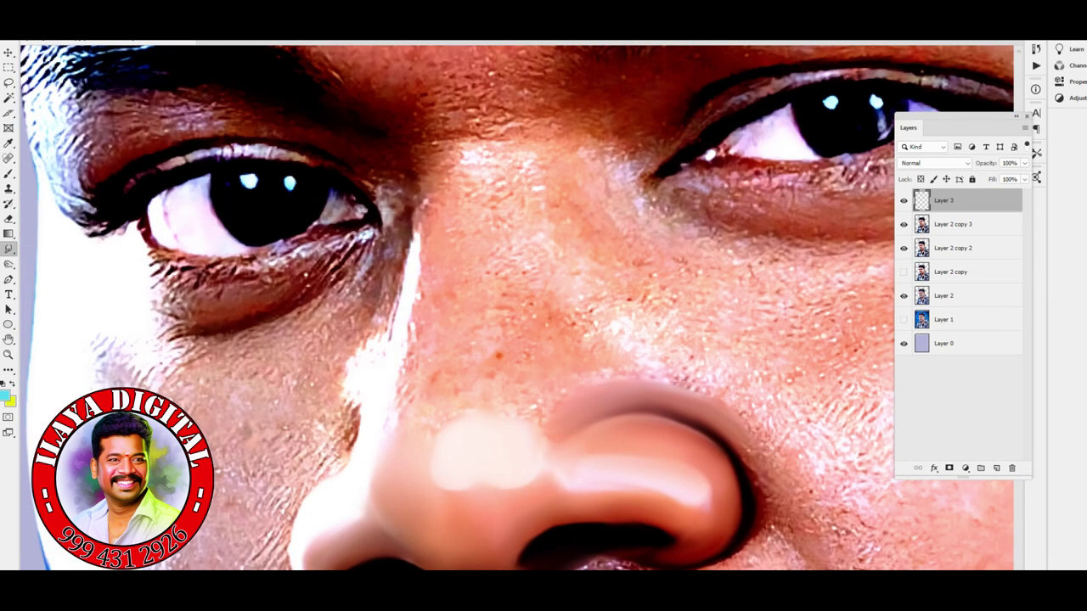
mouse_move(471, 178)
left_mouse_down()
mouse_move(459, 148)
mouse_move(467, 169)
mouse_move(530, 154)
mouse_move(556, 126)
mouse_move(590, 138)
left_mouse_up()
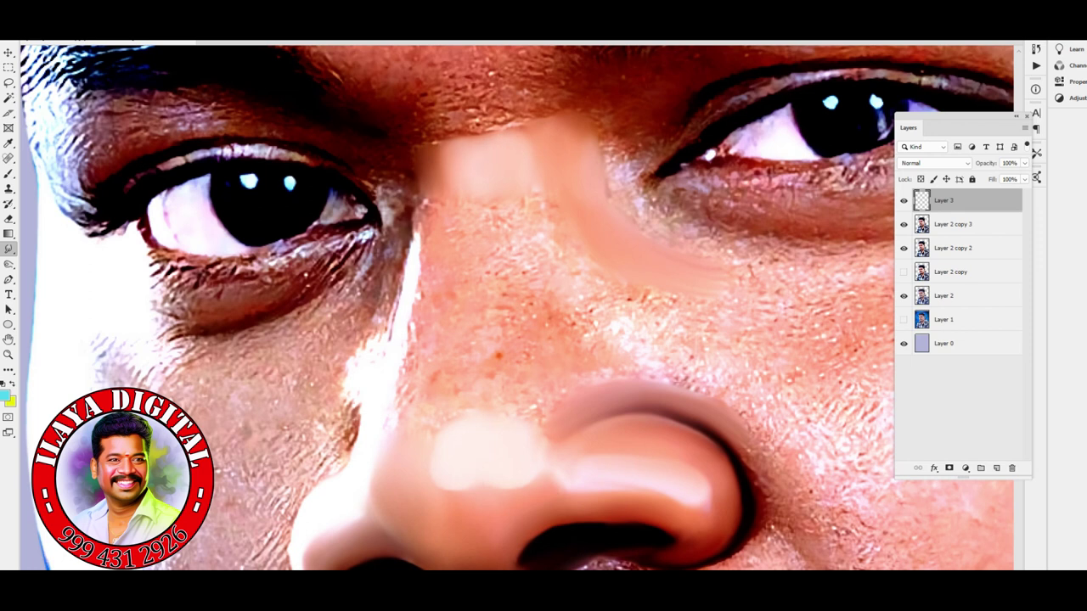
mouse_move(550, 204)
left_mouse_down()
mouse_move(564, 255)
mouse_move(616, 322)
mouse_move(734, 399)
mouse_move(645, 314)
mouse_move(764, 327)
mouse_move(535, 272)
left_mouse_up()
mouse_move(429, 220)
left_mouse_down()
mouse_move(394, 424)
mouse_move(408, 535)
left_mouse_up()
mouse_move(501, 213)
left_mouse_down()
mouse_move(501, 331)
mouse_move(476, 407)
mouse_move(479, 382)
mouse_move(539, 399)
mouse_move(556, 425)
mouse_move(671, 395)
left_mouse_up()
mouse_move(556, 336)
left_mouse_down()
mouse_move(518, 399)
mouse_move(526, 382)
left_mouse_up()
mouse_move(439, 106)
left_mouse_down()
mouse_move(436, 143)
mouse_move(477, 93)
mouse_move(505, 115)
mouse_move(560, 85)
mouse_move(533, 140)
left_mouse_up()
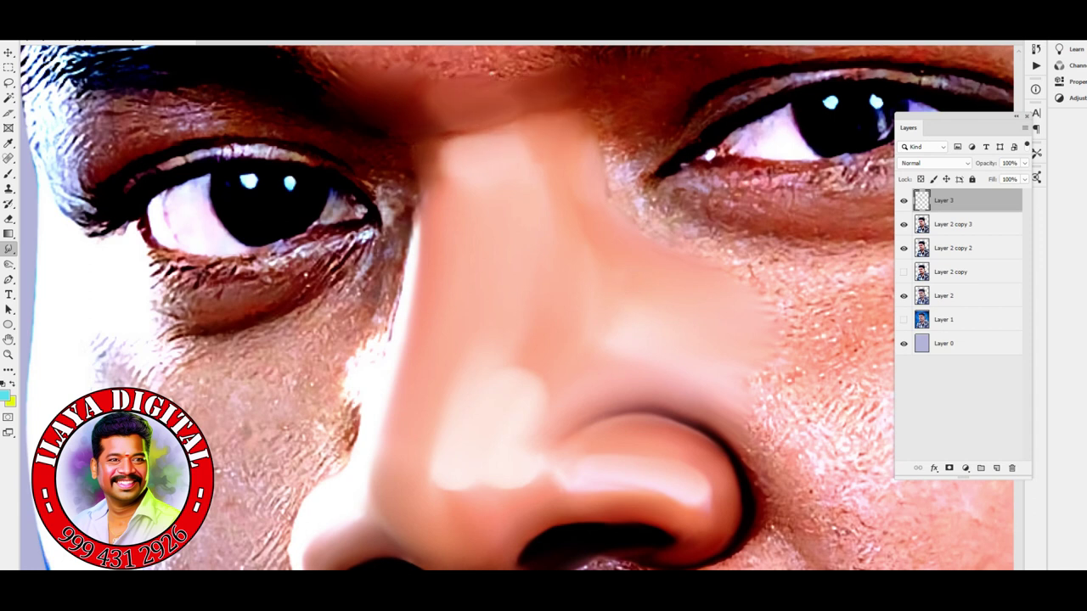
left_click_drag(433, 153, 429, 208)
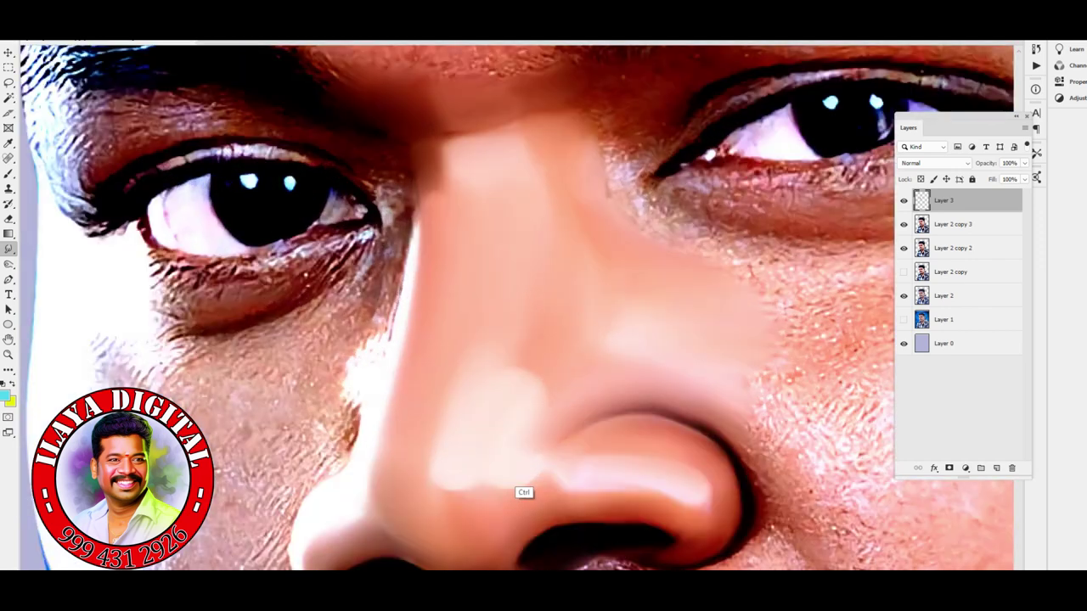
Toggle the duplicate photo layers to compare the nose with Layer 2, leaving Layer 2 copy, copy 2 and copy 3 visible.
scroll(521, 492, "down", 2)
scroll(436, 284, "left", 5)
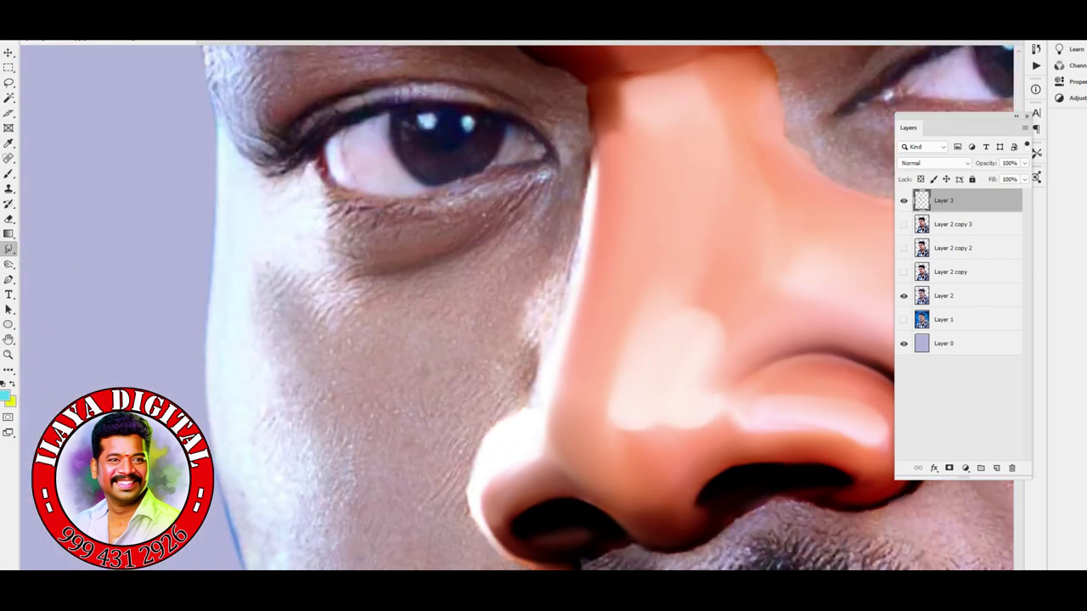
left_click(903, 247)
left_click(904, 271)
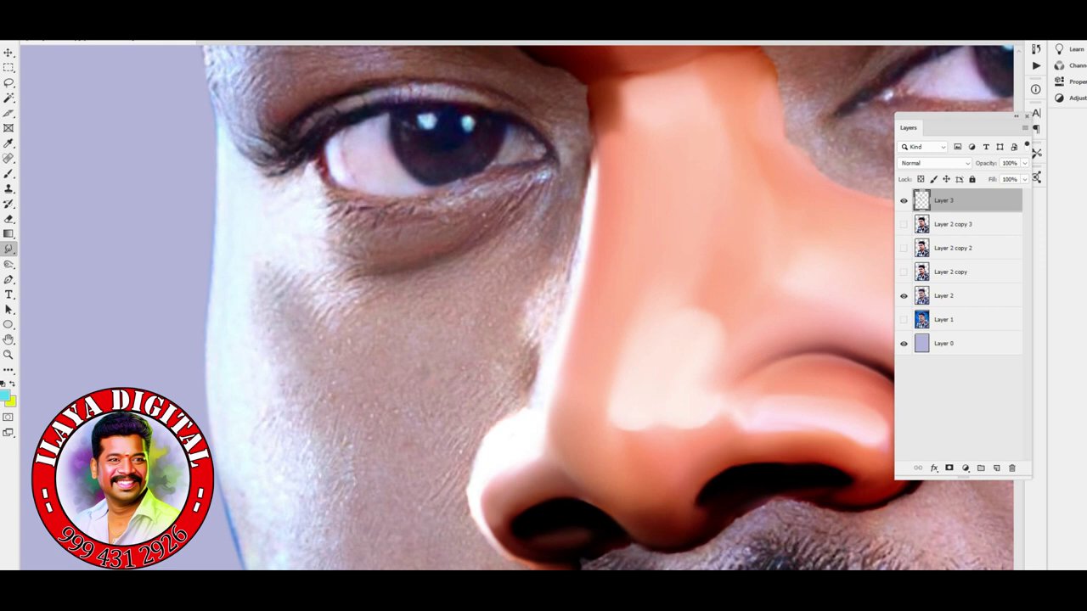
left_click(904, 224)
left_click(903, 247)
scroll(518, 308, "up", 2)
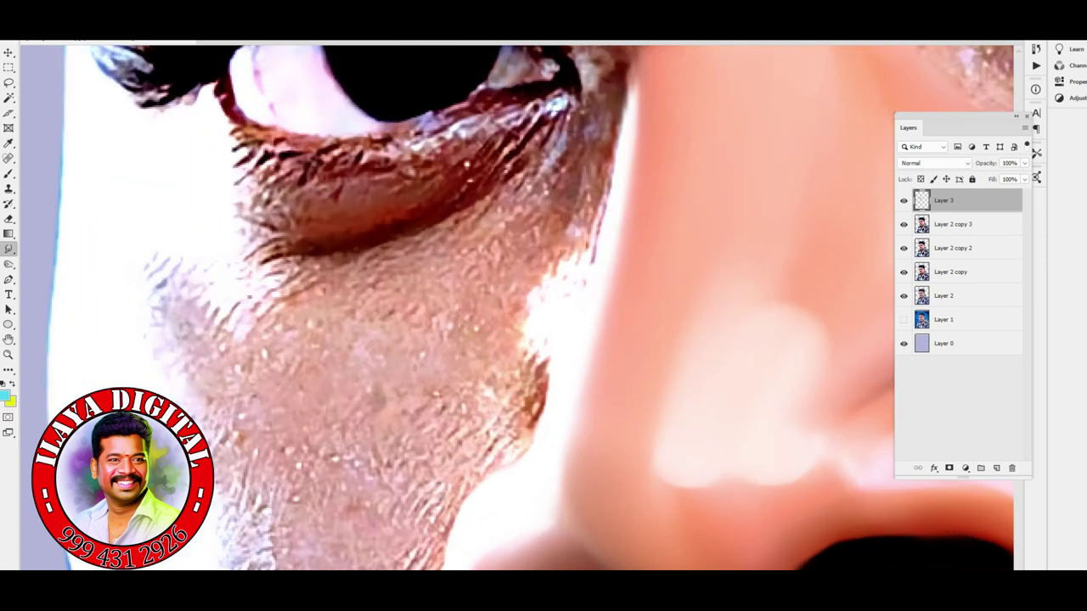
Smooth the bag beneath the far eye with curved smudge strokes along the lower lid and its dark crease.
mouse_move(306, 246)
left_mouse_down()
mouse_move(220, 227)
mouse_move(246, 200)
mouse_move(230, 157)
mouse_move(339, 182)
mouse_move(229, 233)
mouse_move(280, 216)
mouse_move(229, 162)
left_mouse_up()
mouse_move(475, 183)
left_mouse_down()
mouse_move(534, 124)
mouse_move(556, 119)
mouse_move(415, 178)
left_mouse_up()
mouse_move(224, 140)
left_mouse_down()
mouse_move(373, 153)
mouse_move(565, 98)
mouse_move(509, 127)
mouse_move(390, 162)
mouse_move(281, 170)
mouse_move(204, 136)
mouse_move(340, 161)
mouse_move(238, 182)
mouse_move(365, 179)
mouse_move(255, 204)
left_mouse_up()
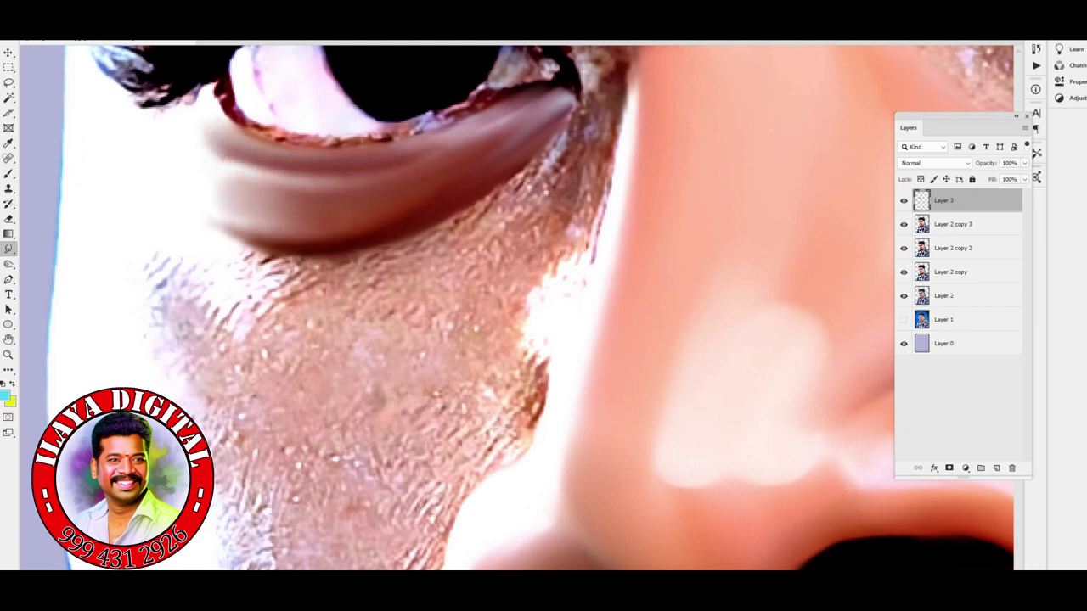
left_click_drag(378, 212, 208, 200)
Smudge the far cheek beneath the eye bag into even skin, from the pale outer edge to its middle.
left_click_drag(284, 250, 174, 327)
mouse_move(157, 264)
left_mouse_down()
mouse_move(204, 331)
mouse_move(255, 510)
left_mouse_up()
left_click_drag(212, 373, 161, 433)
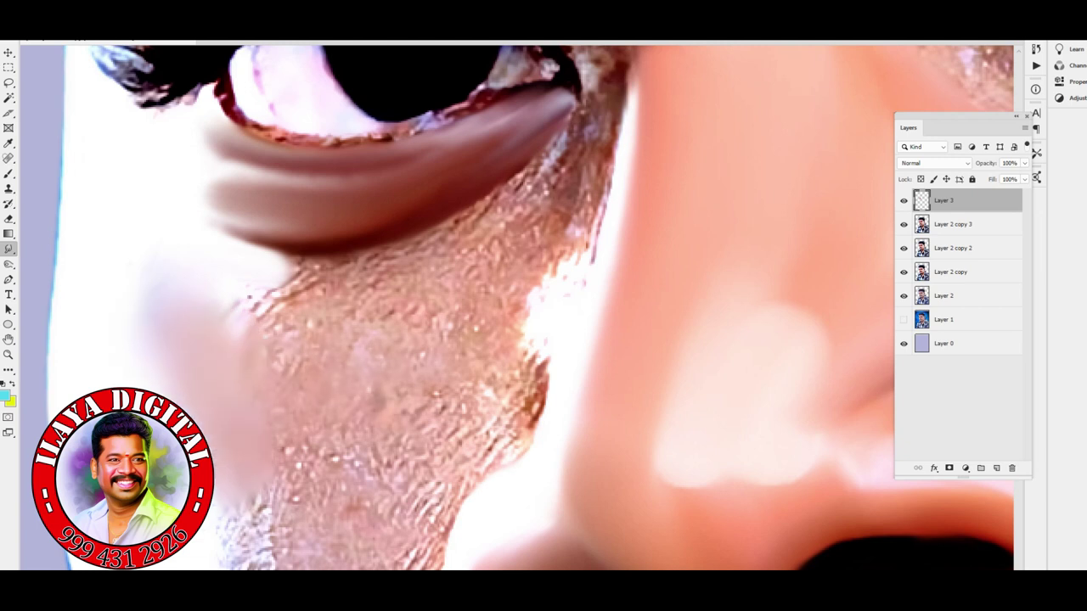
left_click_drag(272, 382, 408, 510)
left_click_drag(297, 365, 237, 289)
left_click_drag(306, 314, 221, 255)
left_click_drag(382, 391, 450, 475)
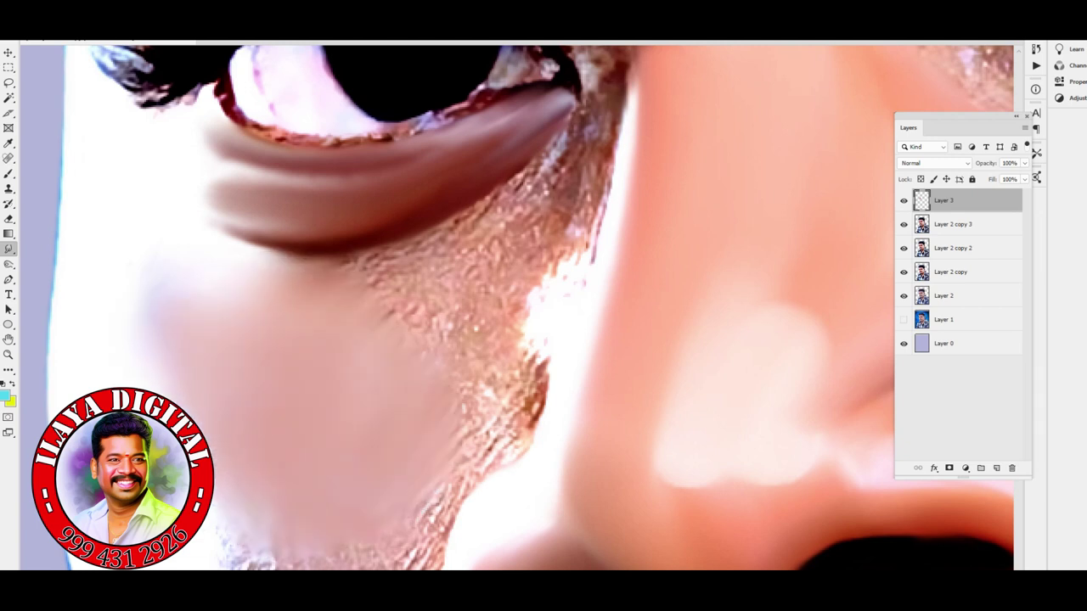
Blend the dark and bright strips along the far side of the nose with long upward smudge strokes.
mouse_move(527, 416)
left_mouse_down()
mouse_move(594, 212)
mouse_move(620, 85)
left_mouse_up()
left_click_drag(556, 327, 598, 200)
left_click_drag(596, 264, 637, 128)
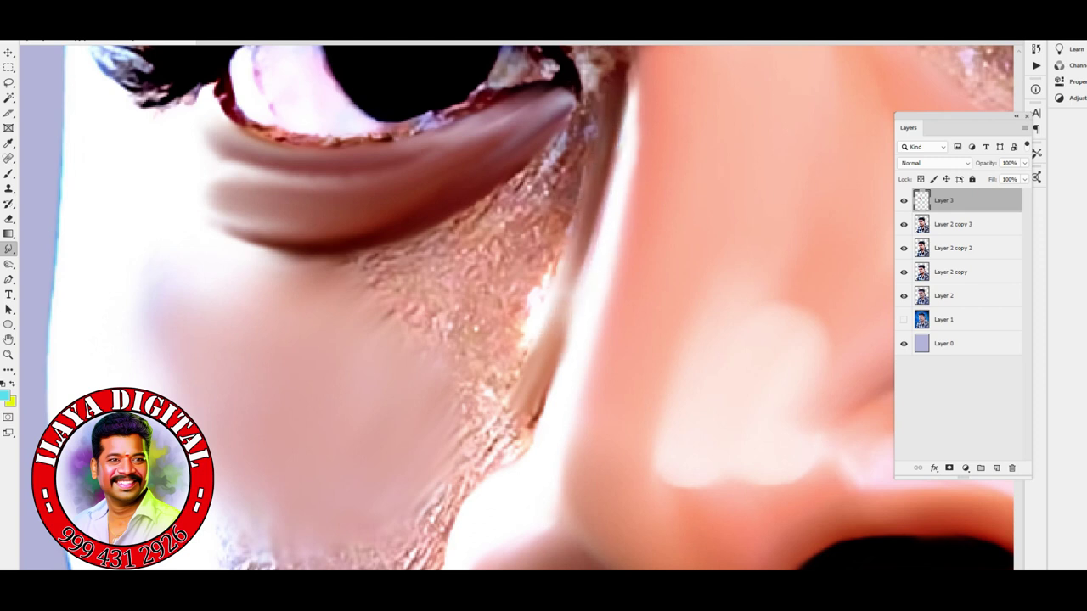
Smooth the remaining textured cheek between the far eye bag and the side of the nose.
left_click_drag(450, 247, 518, 208)
left_click_drag(412, 251, 340, 284)
left_click_drag(535, 182, 450, 318)
left_click_drag(539, 229, 463, 462)
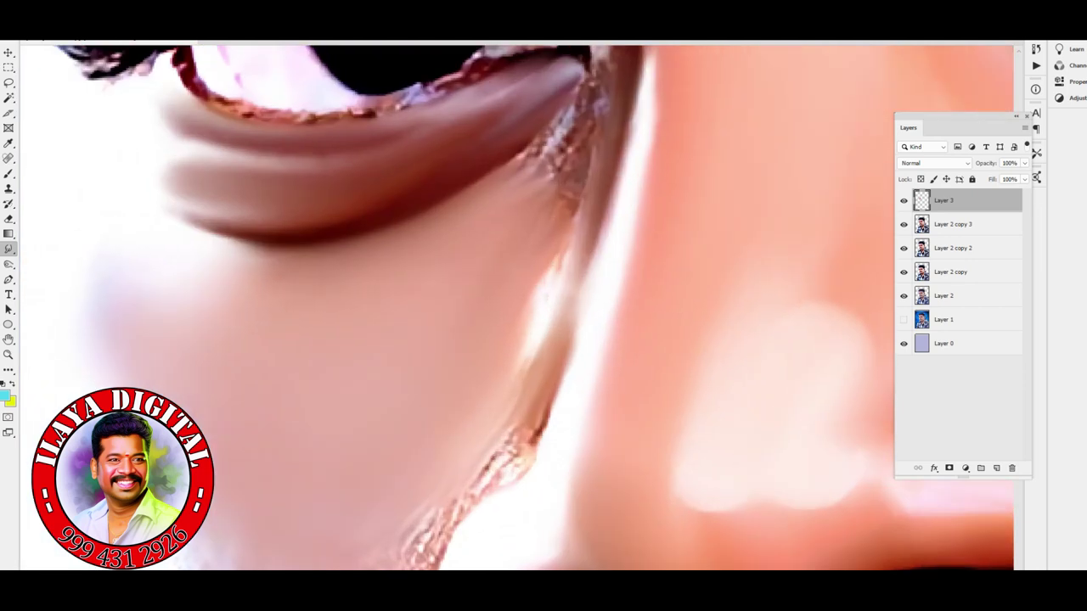
left_click_drag(543, 305, 399, 467)
Soften the skin below the far eye's inner corner with smudge strokes following the side of the nose.
left_click_drag(355, 200, 386, 251)
mouse_move(366, 214)
left_mouse_down()
mouse_move(400, 289)
mouse_move(327, 331)
mouse_move(297, 412)
left_mouse_up()
left_click_drag(390, 293, 284, 407)
left_click_drag(399, 327, 301, 441)
left_click_drag(386, 386, 352, 458)
left_click_drag(361, 386, 344, 471)
left_click_drag(390, 365, 373, 500)
left_click_drag(399, 425, 348, 543)
left_click_drag(386, 191, 365, 212)
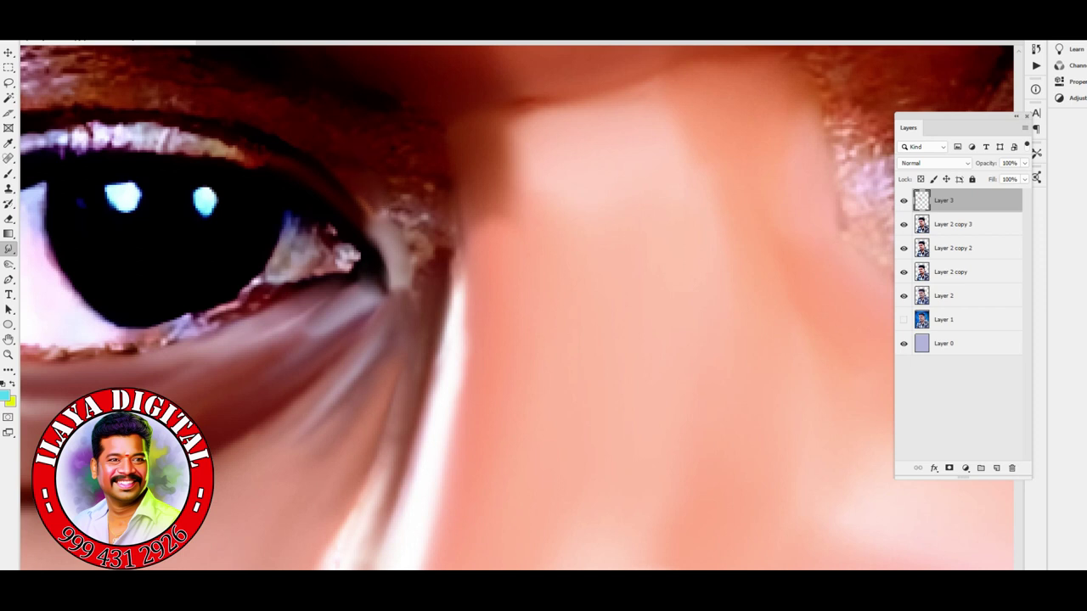
Smudge the textured skin between the far eye's inner corner, the brow and the nose bridge.
left_click_drag(450, 127, 420, 217)
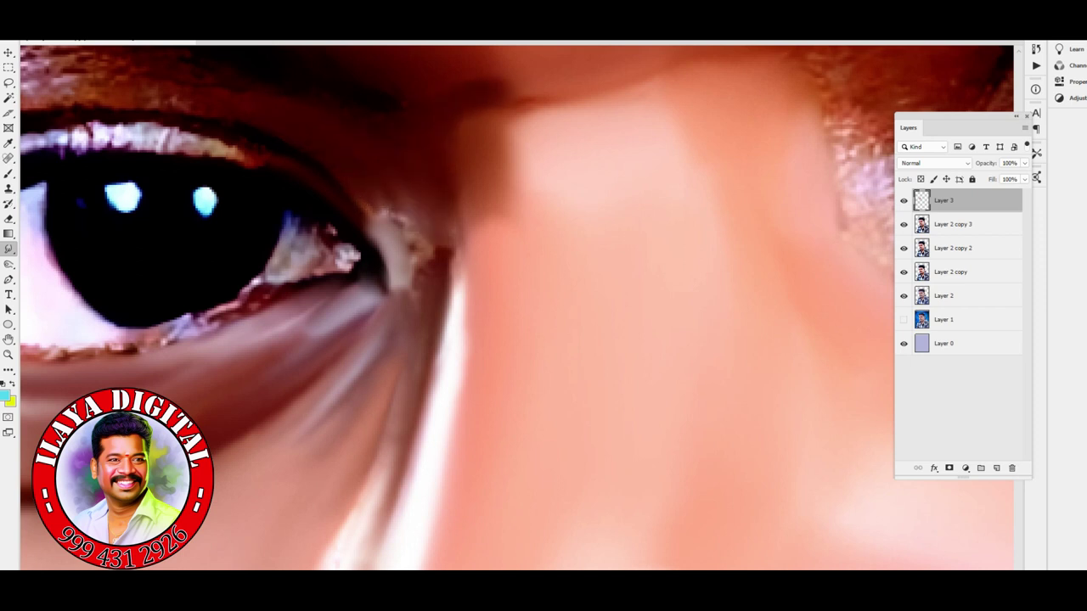
left_click_drag(395, 178, 428, 272)
left_click_drag(433, 195, 458, 297)
mouse_move(390, 174)
left_mouse_down()
mouse_move(425, 238)
mouse_move(412, 292)
mouse_move(407, 259)
left_mouse_up()
left_click_drag(399, 204, 420, 247)
left_click_drag(484, 166, 488, 225)
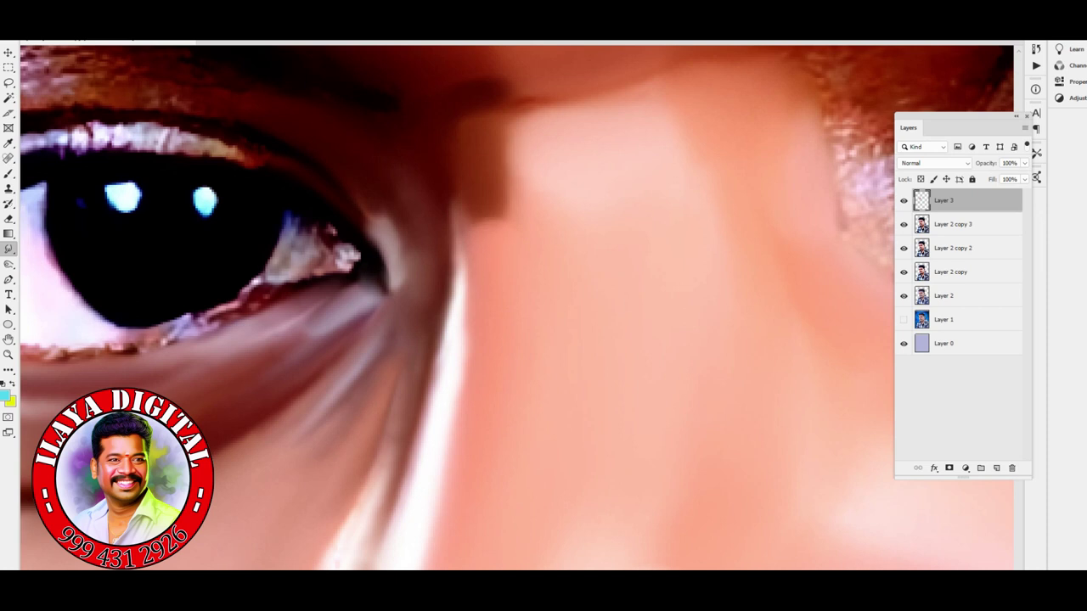
Blend the bright edge along the far side of the nose into the neighbouring cheek and bridge.
left_click_drag(572, 395, 557, 358)
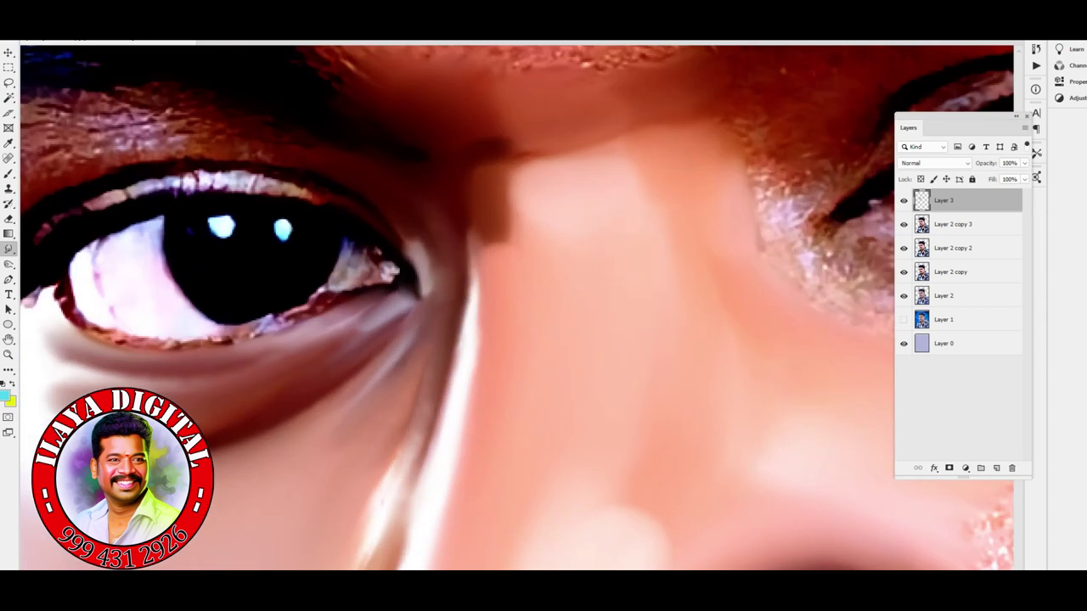
left_click_drag(399, 474, 509, 270)
left_click_drag(477, 327, 522, 219)
mouse_move(459, 371)
left_mouse_down()
mouse_move(480, 378)
mouse_move(458, 454)
left_mouse_up()
left_click_drag(496, 403, 580, 242)
left_click_drag(509, 357, 535, 284)
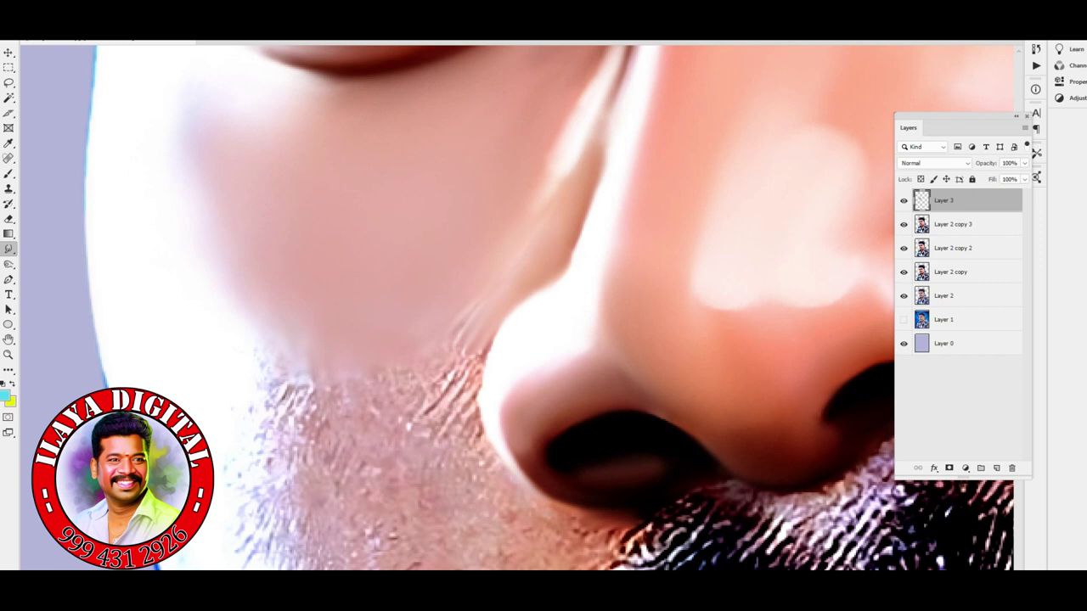
Smooth the lower far cheek from the nostril's outer rim down to the moustache and the face edge.
mouse_move(452, 389)
left_mouse_down()
mouse_move(484, 348)
mouse_move(463, 441)
mouse_move(535, 514)
mouse_move(649, 518)
mouse_move(534, 507)
mouse_move(611, 513)
left_mouse_up()
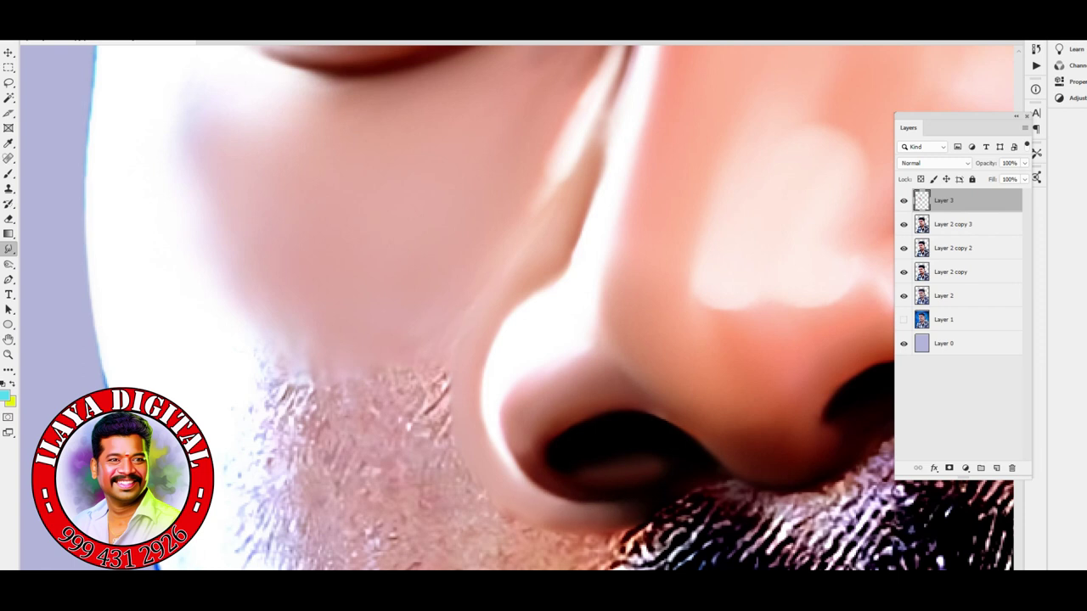
scroll(522, 413, "down", 2)
mouse_move(459, 264)
left_mouse_down()
mouse_move(441, 450)
mouse_move(394, 331)
left_mouse_up()
mouse_move(416, 408)
left_mouse_down()
mouse_move(365, 254)
mouse_move(450, 230)
mouse_move(514, 255)
left_mouse_up()
mouse_move(427, 244)
left_mouse_down()
mouse_move(491, 388)
mouse_move(492, 429)
mouse_move(463, 399)
mouse_move(594, 335)
mouse_move(632, 331)
mouse_move(556, 333)
mouse_move(586, 371)
mouse_move(509, 446)
mouse_move(484, 496)
mouse_move(490, 561)
left_mouse_up()
mouse_move(494, 475)
left_mouse_down()
mouse_move(528, 395)
mouse_move(599, 344)
mouse_move(564, 327)
mouse_move(620, 331)
left_mouse_up()
key("ctrl+minus")
key("ctrl+plus")
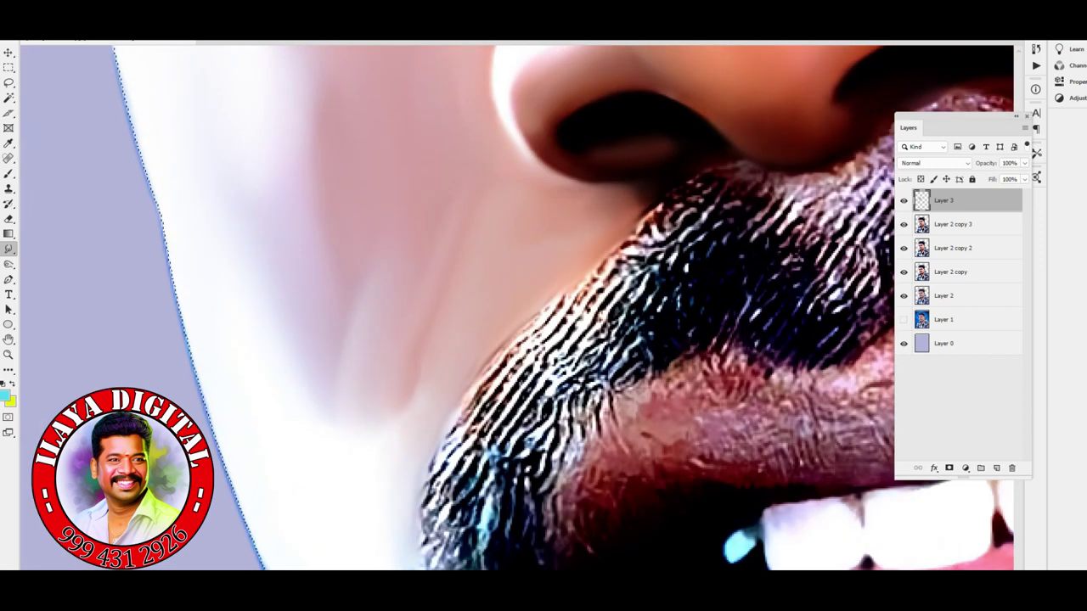
mouse_move(377, 313)
left_mouse_down()
mouse_move(360, 367)
mouse_move(319, 383)
mouse_move(410, 449)
mouse_move(449, 331)
mouse_move(510, 305)
mouse_move(501, 237)
mouse_move(569, 217)
mouse_move(594, 222)
left_mouse_up()
Smooth the narrow strip of far jaw between the moustache and beard stubble and the selected face outline.
key("ctrl+minus")
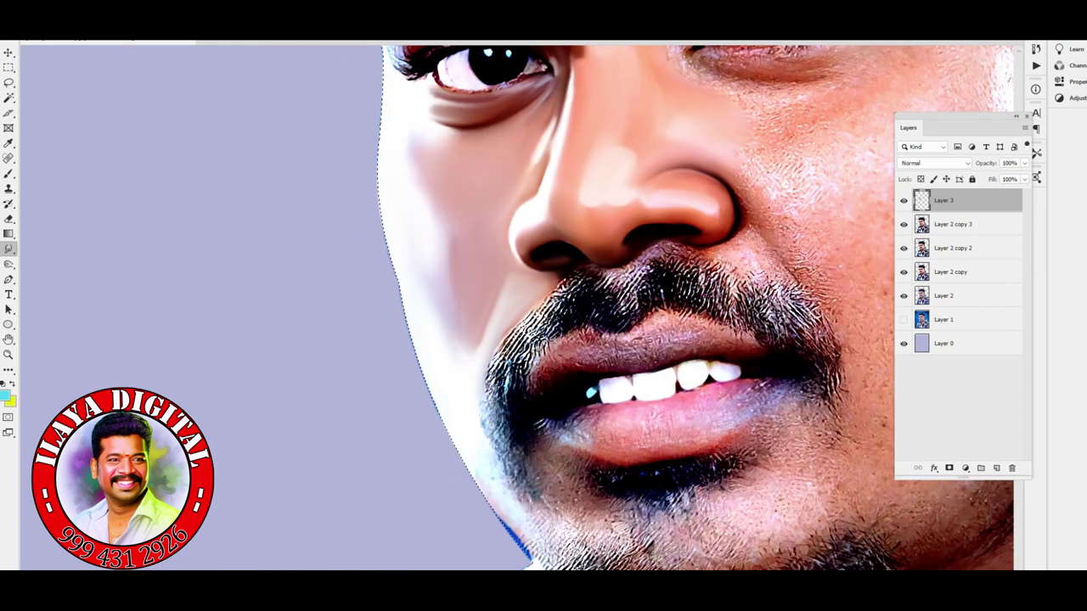
key("ctrl+h")
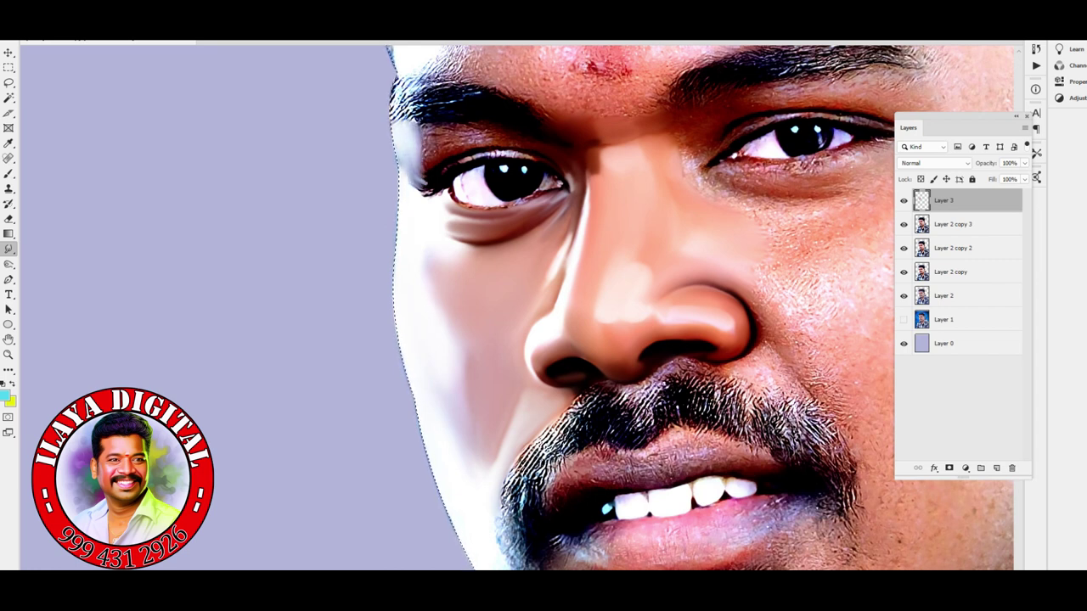
scroll(543, 340, "down", 3)
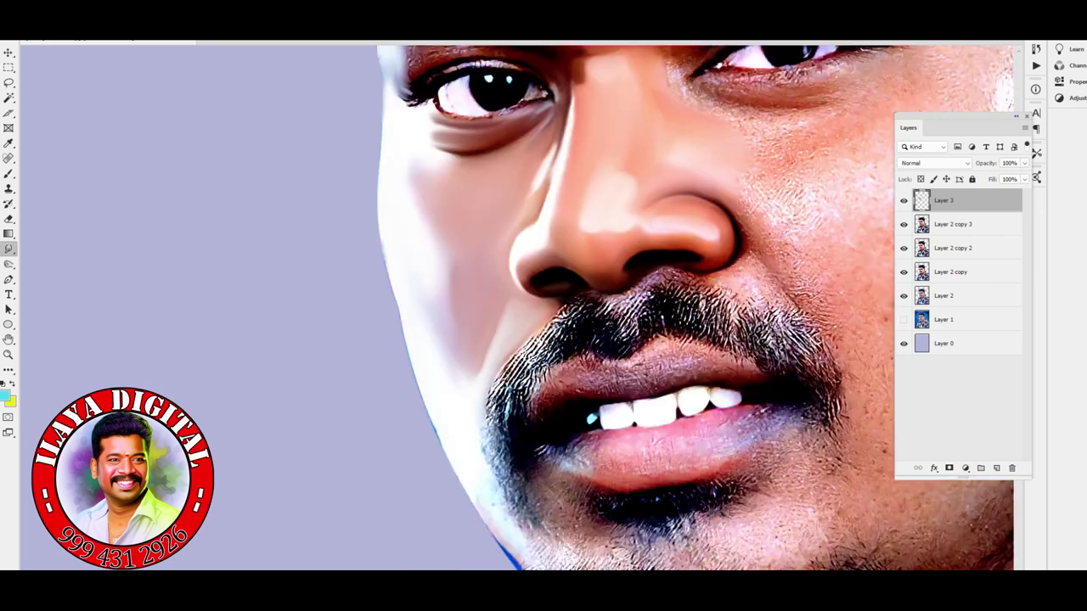
left_click(499, 454, "ctrl")
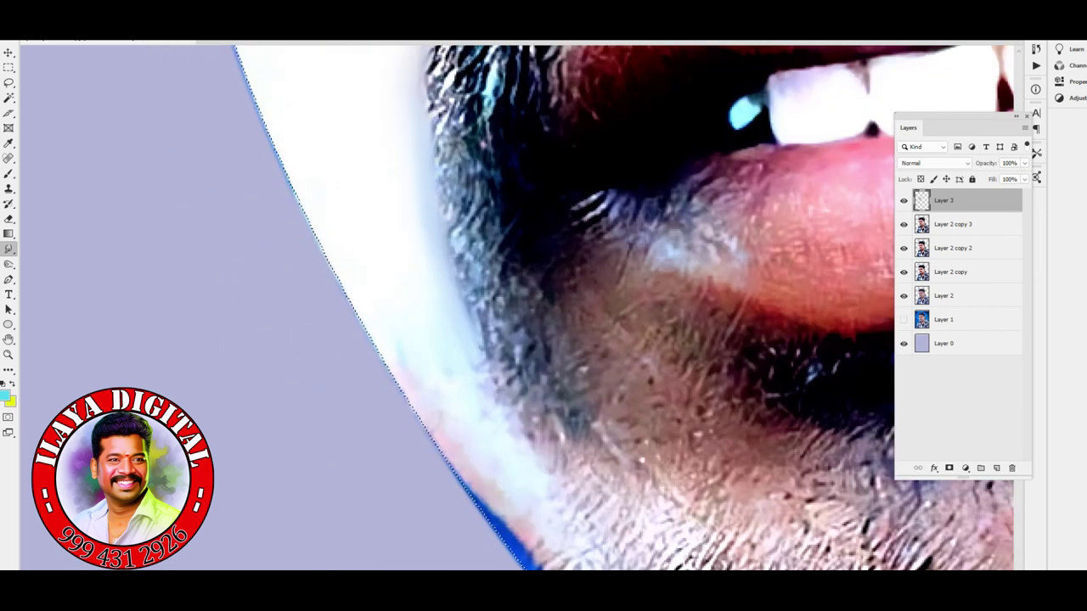
key("ctrl+minus")
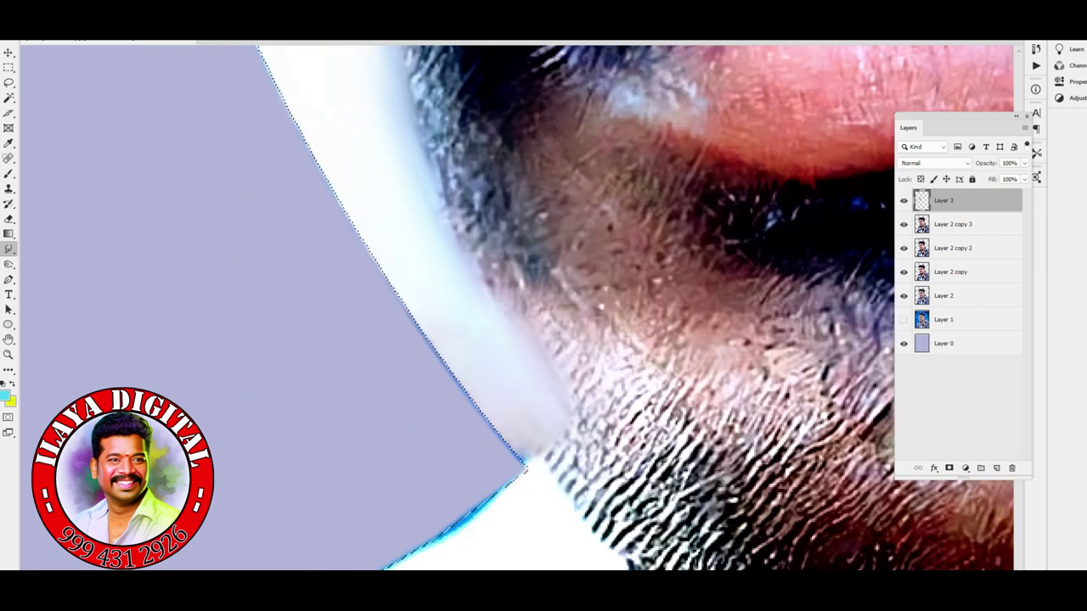
Smudge the skin between the far eyebrow and upper eyelid into soft dark tones.
scroll(518, 305, "up", 5)
scroll(543, 306, "up", 5)
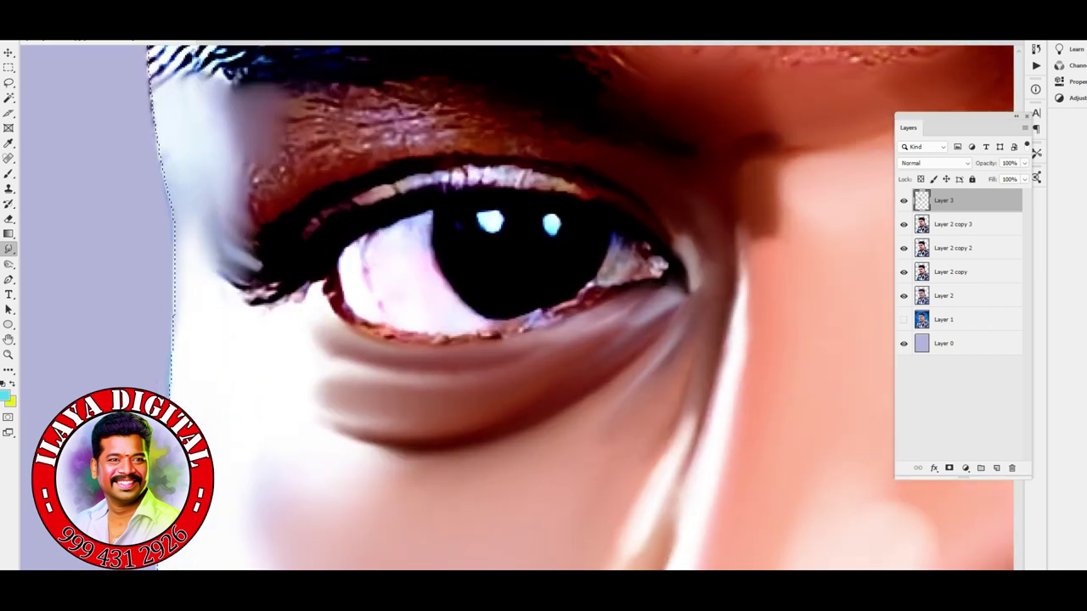
left_click_drag(357, 119, 445, 123)
mouse_move(382, 106)
left_mouse_down()
mouse_move(289, 92)
mouse_move(374, 85)
left_mouse_up()
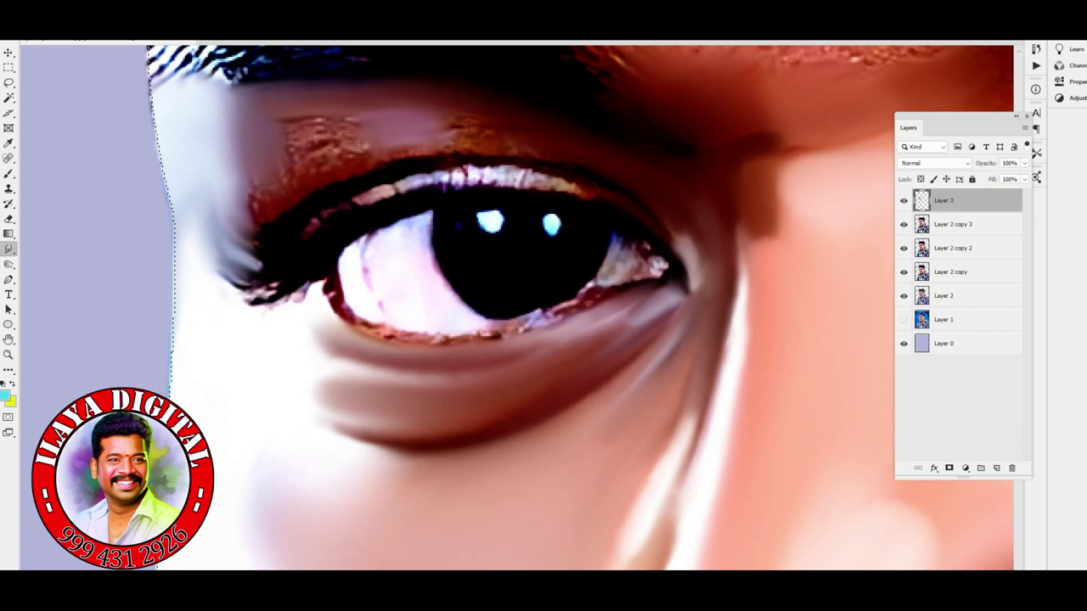
mouse_move(441, 136)
left_mouse_down()
mouse_move(586, 161)
mouse_move(255, 187)
mouse_move(340, 157)
mouse_move(551, 140)
left_mouse_up()
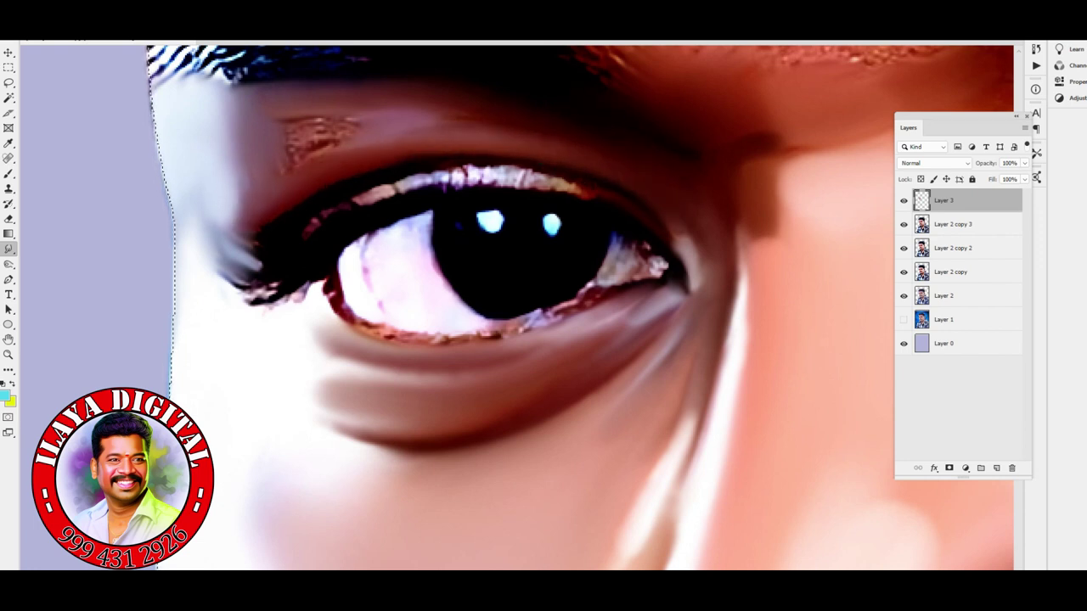
Soften the lashes at the far eye's outer corner with short smudge strokes.
mouse_move(252, 219)
left_mouse_down()
mouse_move(242, 262)
mouse_move(259, 254)
mouse_move(246, 278)
mouse_move(229, 269)
left_mouse_up()
mouse_move(285, 293)
left_mouse_down()
mouse_move(225, 284)
mouse_move(247, 250)
mouse_move(259, 264)
left_mouse_up()
mouse_move(288, 303)
left_mouse_down()
mouse_move(247, 289)
mouse_move(280, 299)
left_mouse_up()
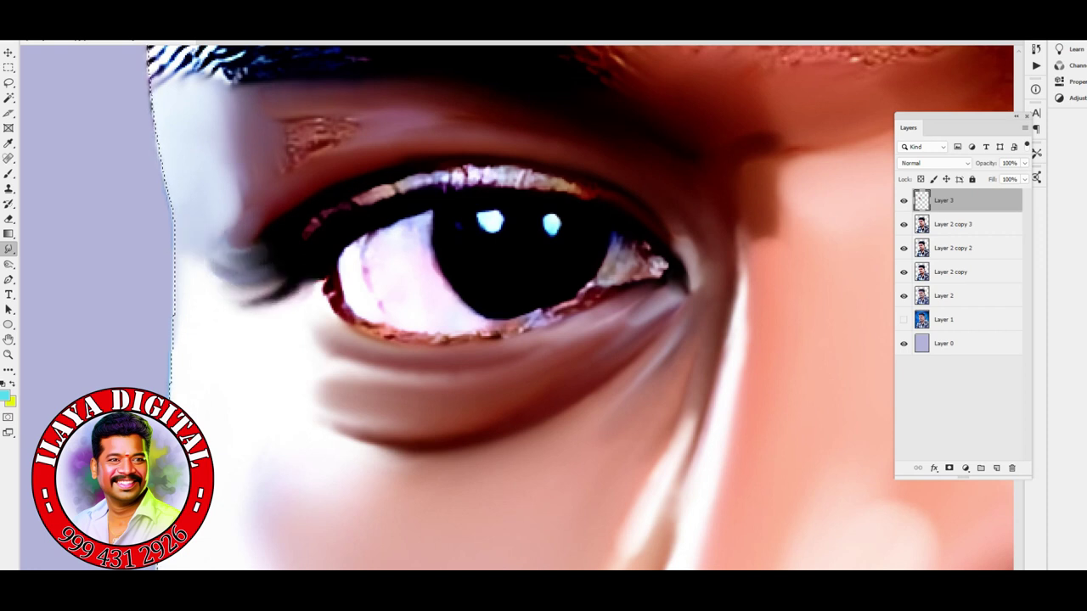
Smooth the leftover textured patch on the far upper eyelid and the light lid rim above the eye.
left_click_drag(348, 127, 285, 157)
mouse_move(357, 123)
left_mouse_down()
mouse_move(432, 106)
mouse_move(510, 109)
left_mouse_up()
mouse_move(374, 178)
left_mouse_down()
mouse_move(585, 177)
mouse_move(645, 208)
mouse_move(518, 178)
mouse_move(369, 191)
left_mouse_up()
mouse_move(467, 178)
left_mouse_down()
mouse_move(322, 221)
mouse_move(450, 186)
left_mouse_up()
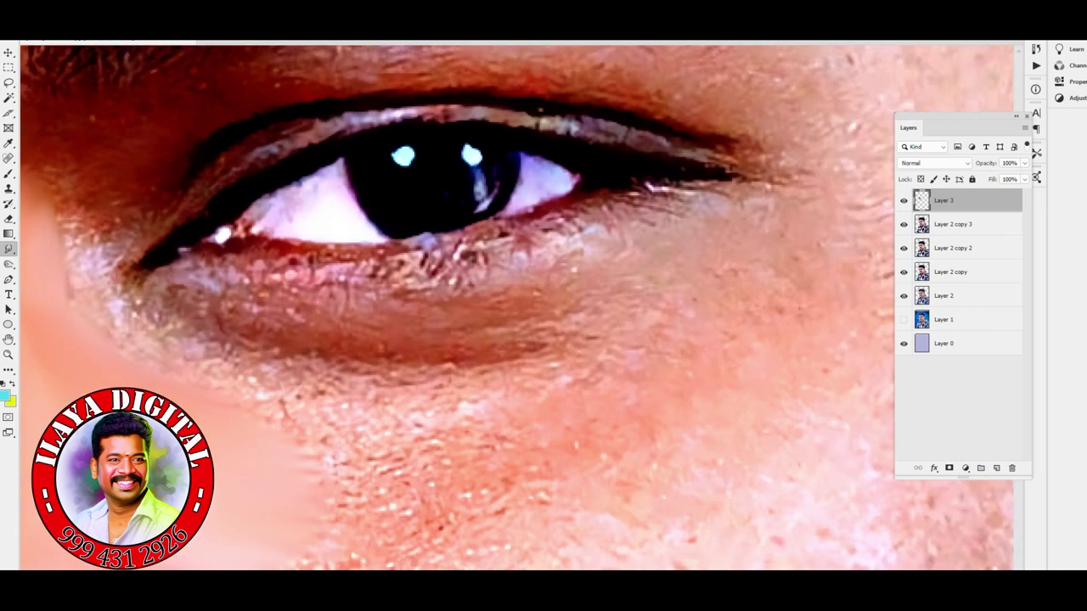
Smooth the bag under the near eye from inner to outer corner, blending its dark crease and the skin below.
mouse_move(246, 333)
left_mouse_down()
mouse_move(314, 361)
mouse_move(551, 340)
mouse_move(544, 306)
mouse_move(450, 263)
mouse_move(585, 246)
mouse_move(560, 297)
mouse_move(654, 212)
mouse_move(730, 187)
left_mouse_up()
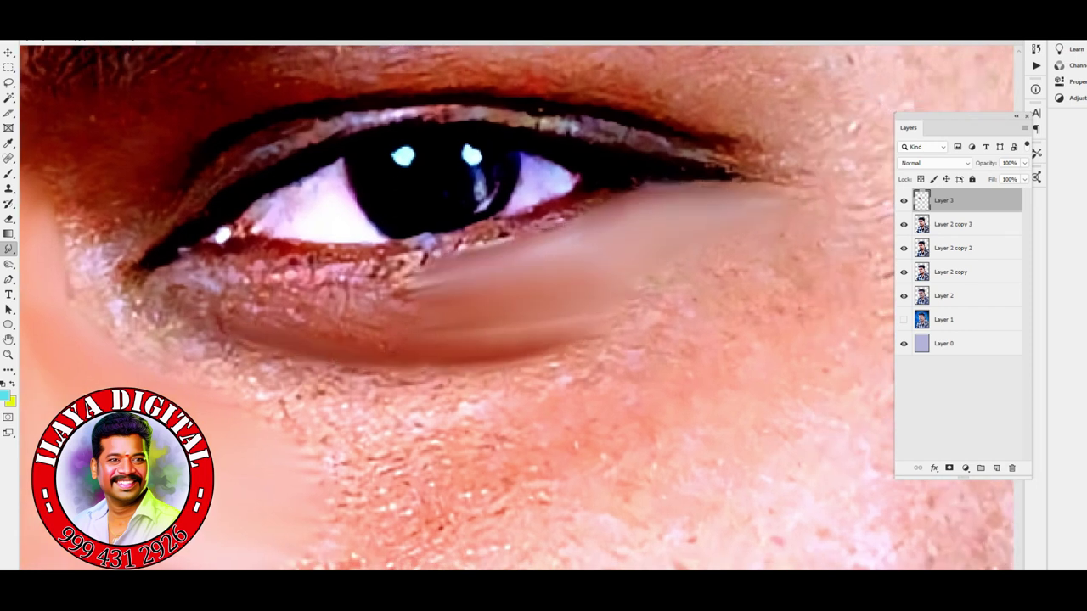
left_click_drag(236, 327, 163, 287)
left_click_drag(628, 348, 340, 297)
mouse_move(195, 280)
left_mouse_down()
mouse_move(424, 272)
mouse_move(331, 276)
mouse_move(510, 323)
left_mouse_up()
mouse_move(233, 370)
left_mouse_down()
mouse_move(140, 305)
mouse_move(357, 378)
mouse_move(475, 382)
mouse_move(628, 335)
left_mouse_up()
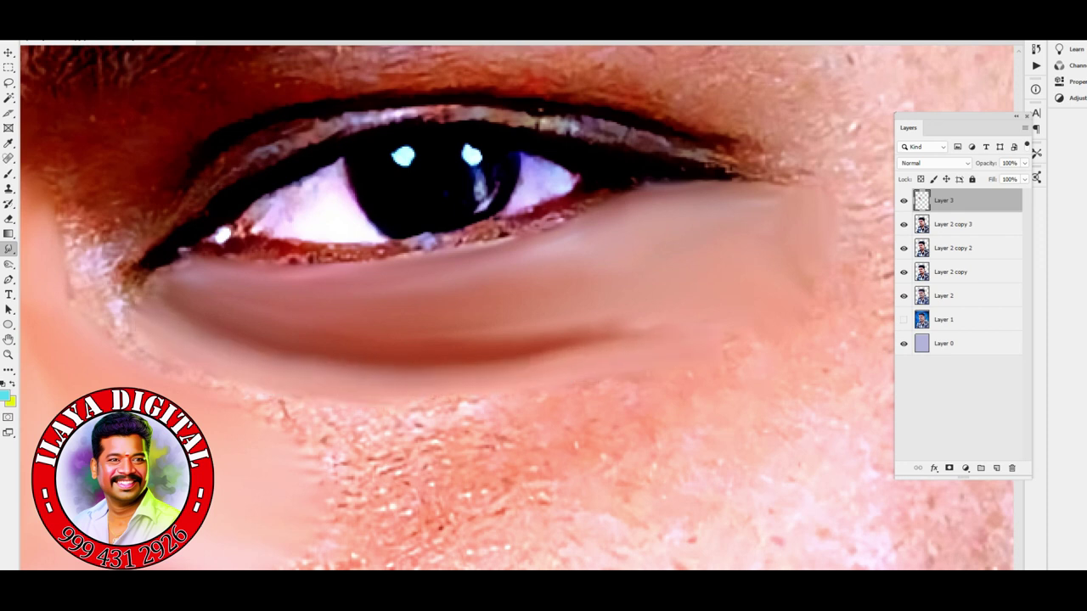
mouse_move(361, 373)
left_mouse_down()
mouse_move(569, 361)
mouse_move(433, 373)
left_mouse_up()
left_click_drag(620, 327, 446, 327)
left_click_drag(424, 339, 767, 274)
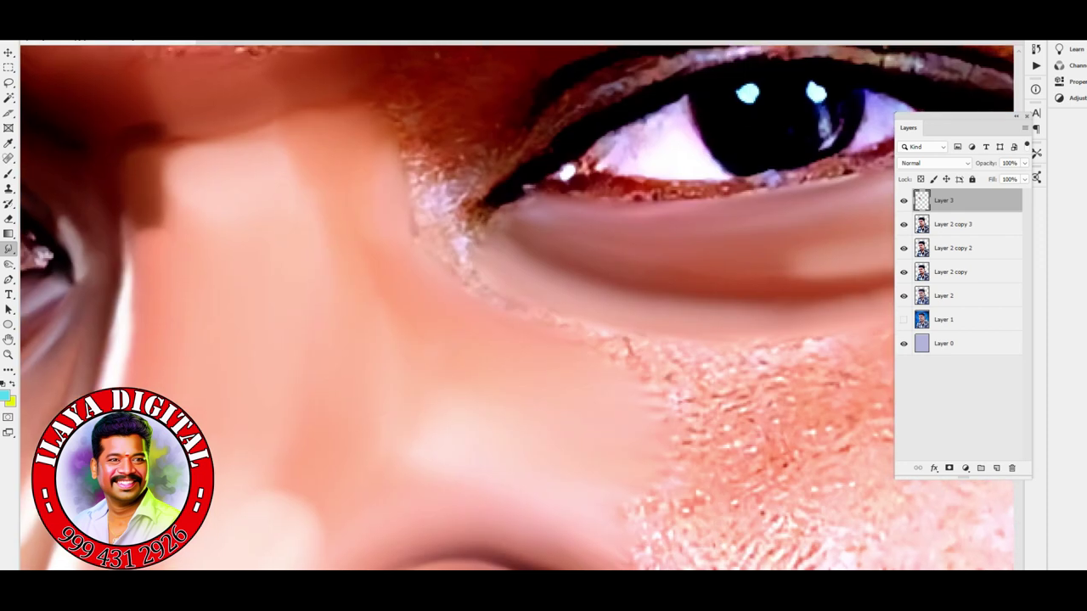
Smudge the speckled skin between the near eye's inner corner and the nose bridge, plus the cheek patch below the eye bag.
mouse_move(408, 140)
left_mouse_down()
mouse_move(445, 200)
mouse_move(493, 135)
left_mouse_up()
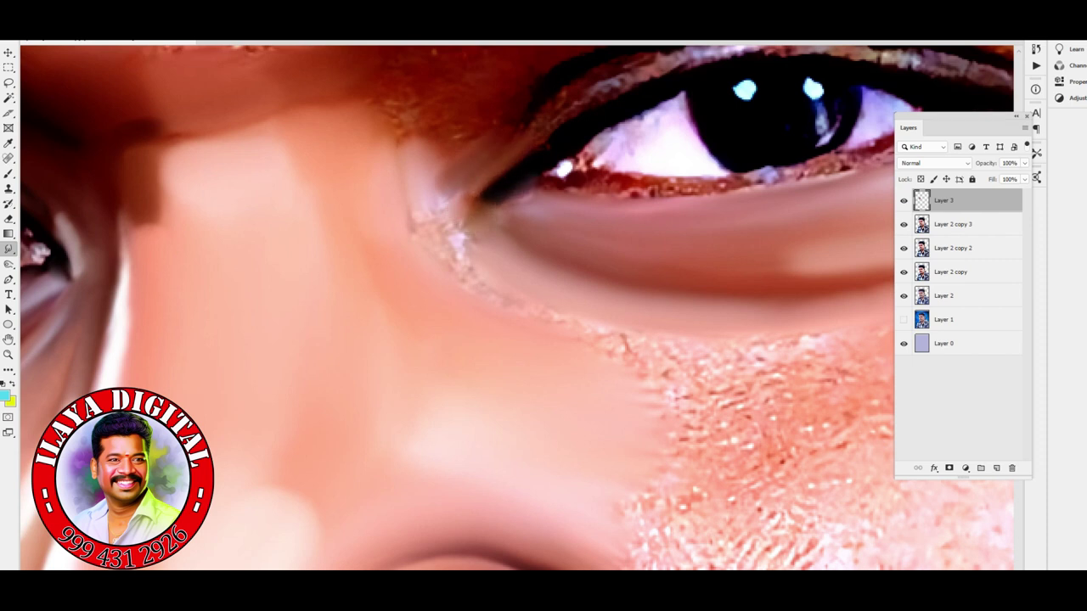
left_click_drag(450, 197, 456, 175)
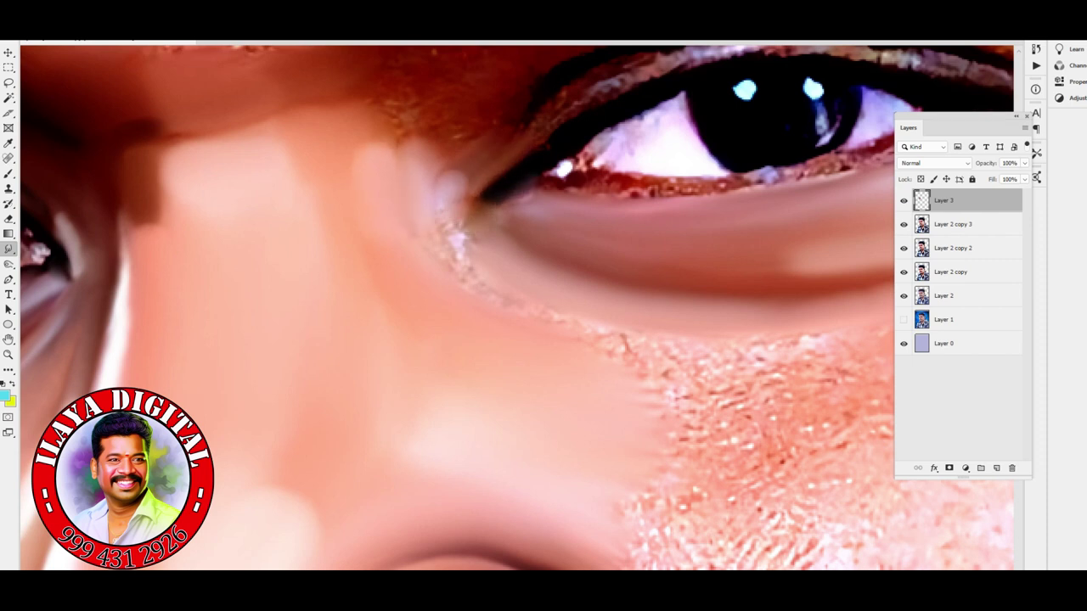
key("ctrl+minus")
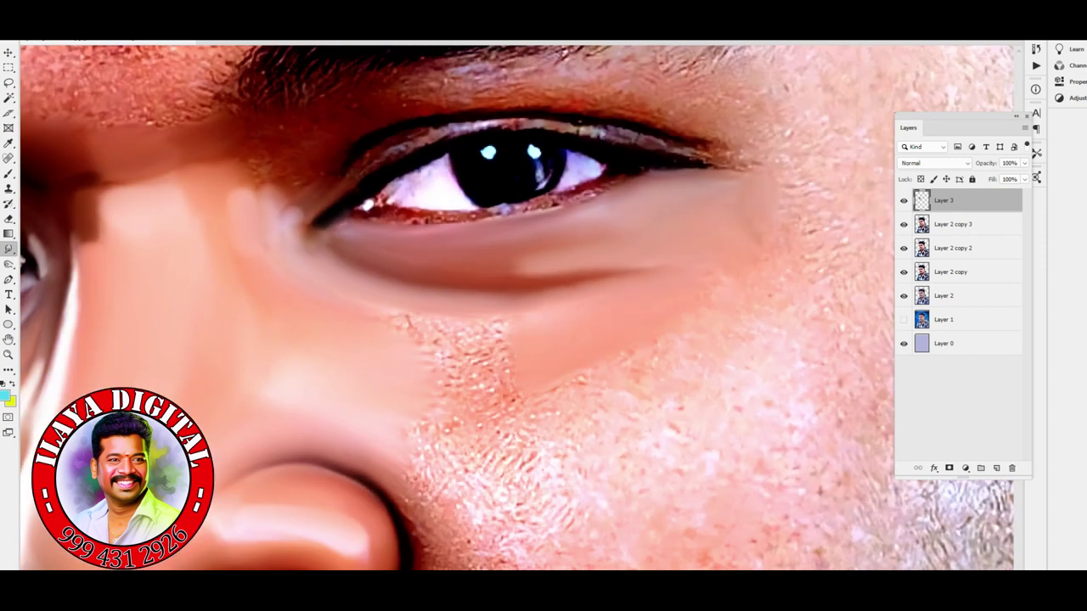
mouse_move(510, 399)
left_mouse_down()
mouse_move(475, 344)
mouse_move(412, 331)
left_mouse_up()
Smooth the skin between the near eyebrow and upper eyelid, out to the temple and in towards the nose bridge.
left_click_drag(594, 101, 713, 144)
left_click_drag(492, 80, 594, 60)
left_click_drag(475, 85, 399, 102)
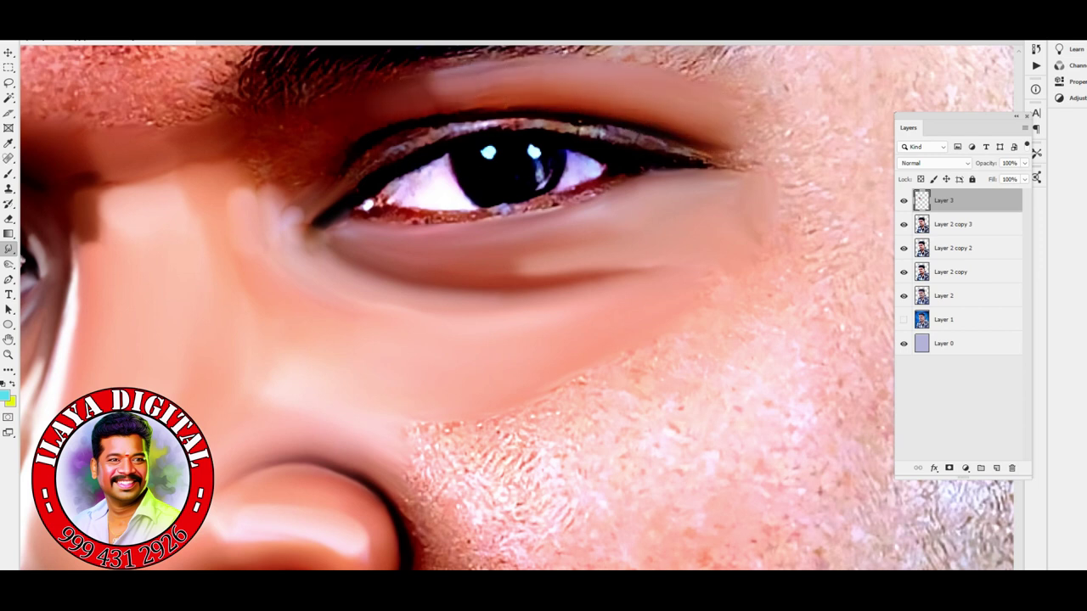
left_click_drag(238, 160, 292, 145)
Smudge the near eye's upper lid rim, dark lash line and lower lid edge into clean soft bands.
mouse_move(374, 157)
left_mouse_down()
mouse_move(433, 136)
mouse_move(654, 140)
mouse_move(764, 162)
left_mouse_up()
mouse_move(679, 138)
left_mouse_down()
mouse_move(484, 129)
mouse_move(382, 160)
left_mouse_up()
mouse_move(399, 219)
left_mouse_down()
mouse_move(620, 180)
mouse_move(493, 212)
left_mouse_up()
Smooth the middle of the near cheek with large smudge strokes down to the moustache's outer edge.
key("ctrl+0")
key("ctrl+plus")
key("ctrl+plus")
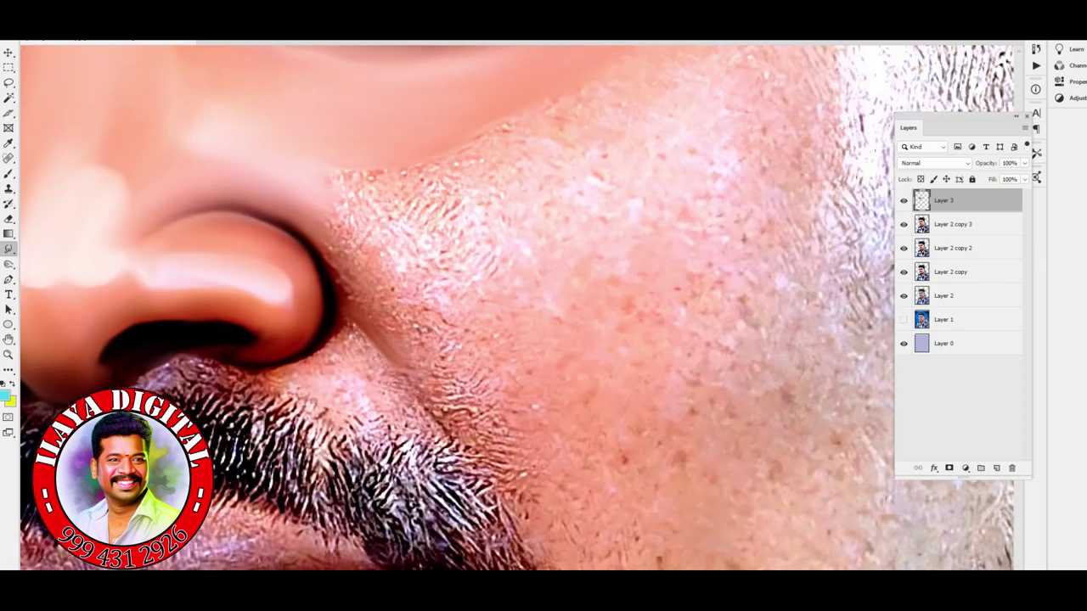
key("ctrl+minus")
key("ctrl+minus")
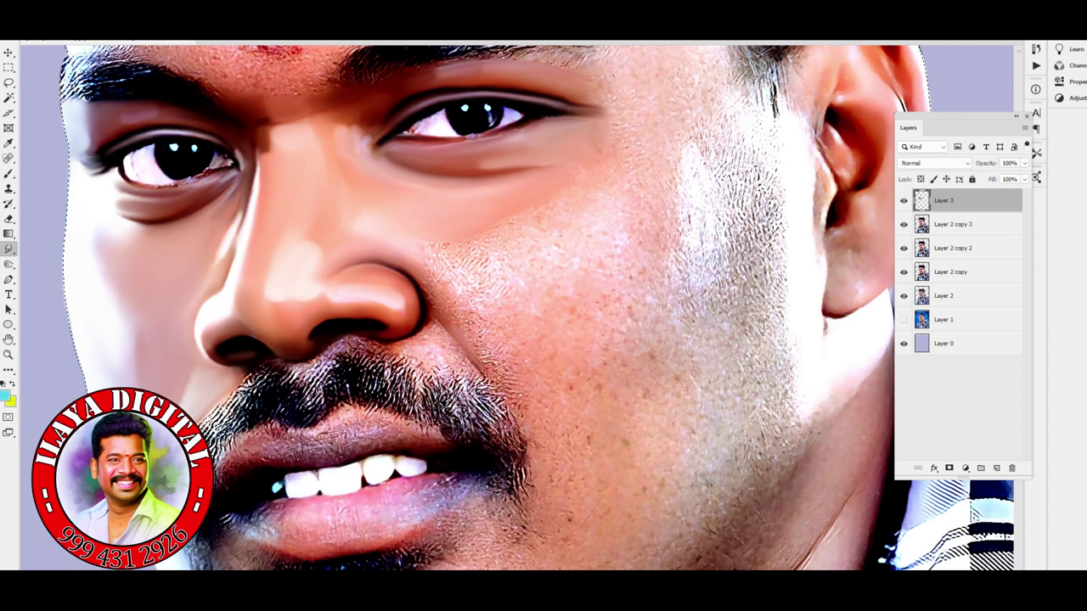
key("ctrl+z")
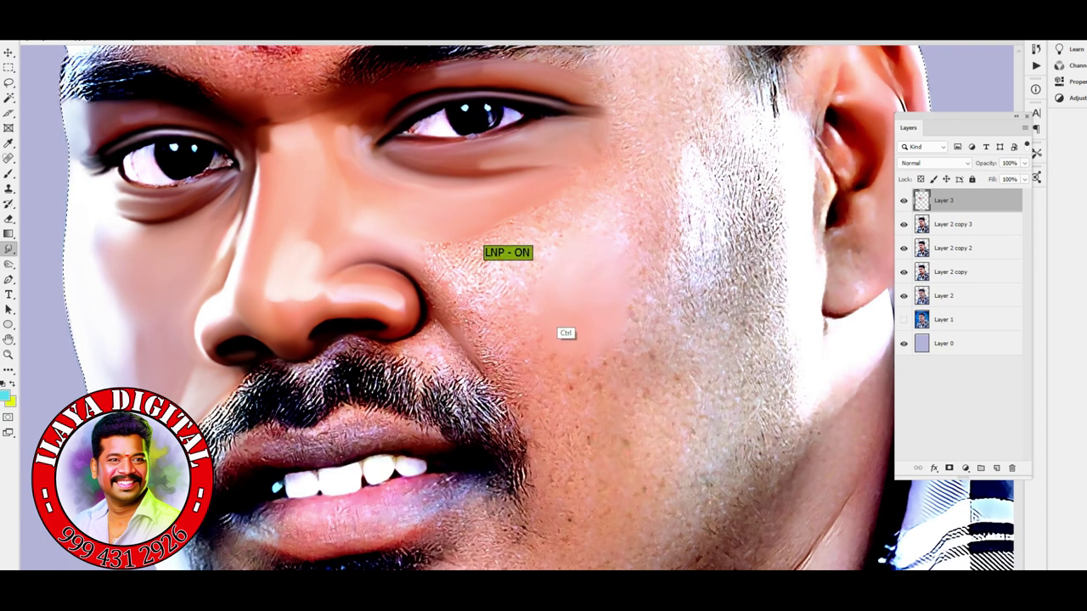
mouse_move(611, 297)
left_mouse_down()
mouse_move(480, 339)
mouse_move(544, 425)
left_mouse_up()
left_click_drag(594, 355, 664, 319)
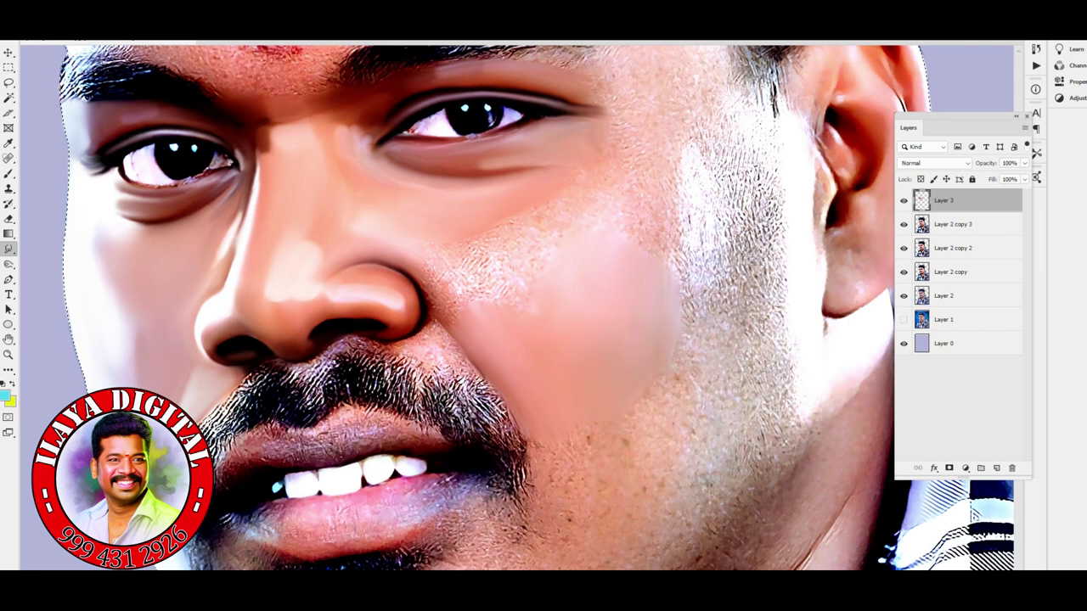
Blend the near cheek from the nostril fold and under-eye area outward to the edge of the sideburn stubble.
scroll(425, 280, "up", 4)
mouse_move(509, 305)
left_mouse_down()
mouse_move(467, 272)
mouse_move(356, 246)
mouse_move(340, 217)
left_mouse_up()
mouse_move(475, 305)
left_mouse_down()
mouse_move(552, 391)
mouse_move(586, 479)
mouse_move(611, 509)
left_mouse_up()
left_click_drag(551, 340, 679, 255)
mouse_move(595, 238)
left_mouse_down()
mouse_move(646, 187)
mouse_move(715, 381)
left_mouse_up()
scroll(715, 381, "down", 2)
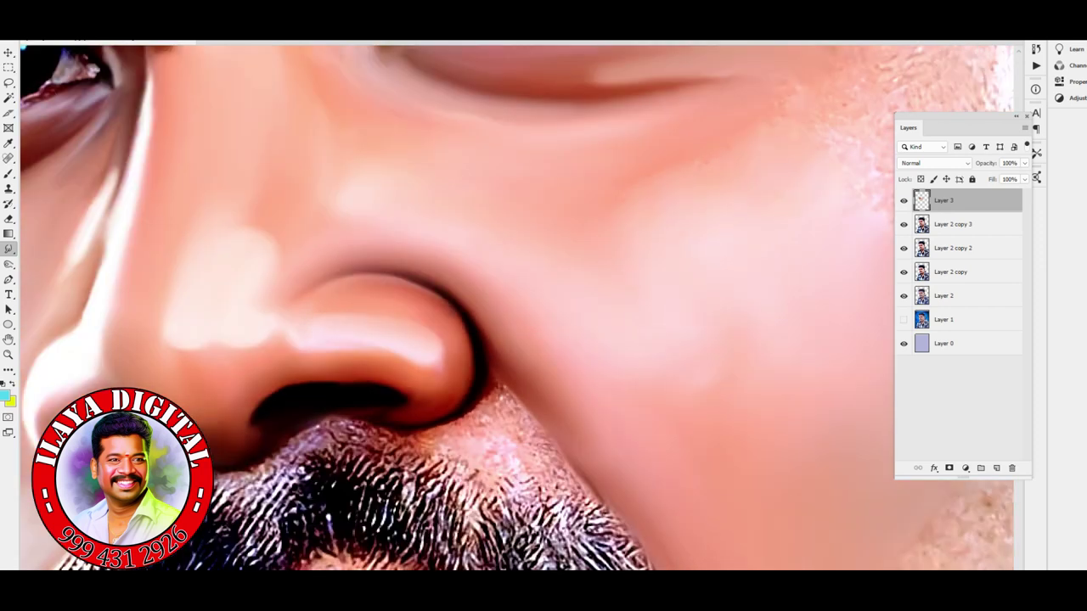
scroll(517, 308, "right", 4)
mouse_move(645, 407)
left_mouse_down()
mouse_move(764, 196)
mouse_move(802, 255)
mouse_move(704, 221)
left_mouse_up()
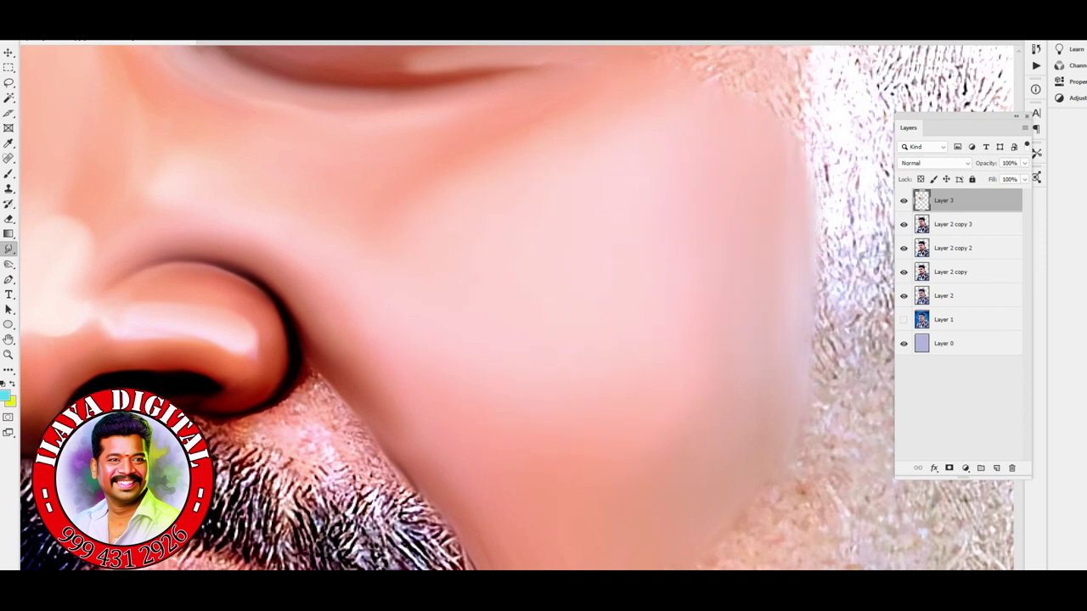
Smudge the sideburn stubble between the near cheek and ear, and smooth the temple skin up to the hairline.
scroll(517, 307, "down", 5)
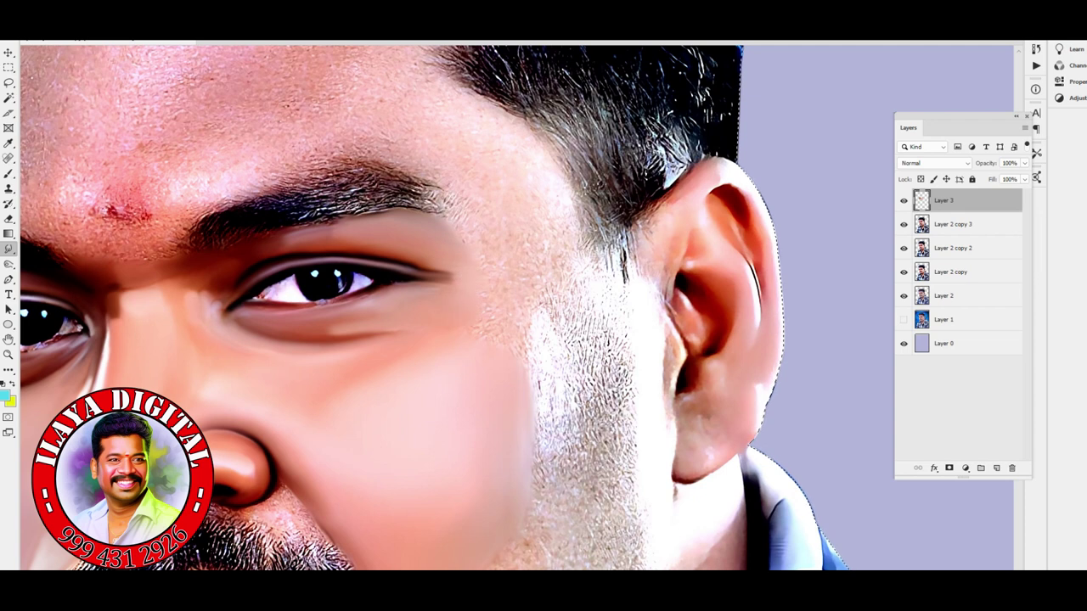
mouse_move(524, 343)
left_mouse_down()
mouse_move(548, 340)
mouse_move(560, 297)
mouse_move(556, 425)
mouse_move(562, 390)
left_mouse_up()
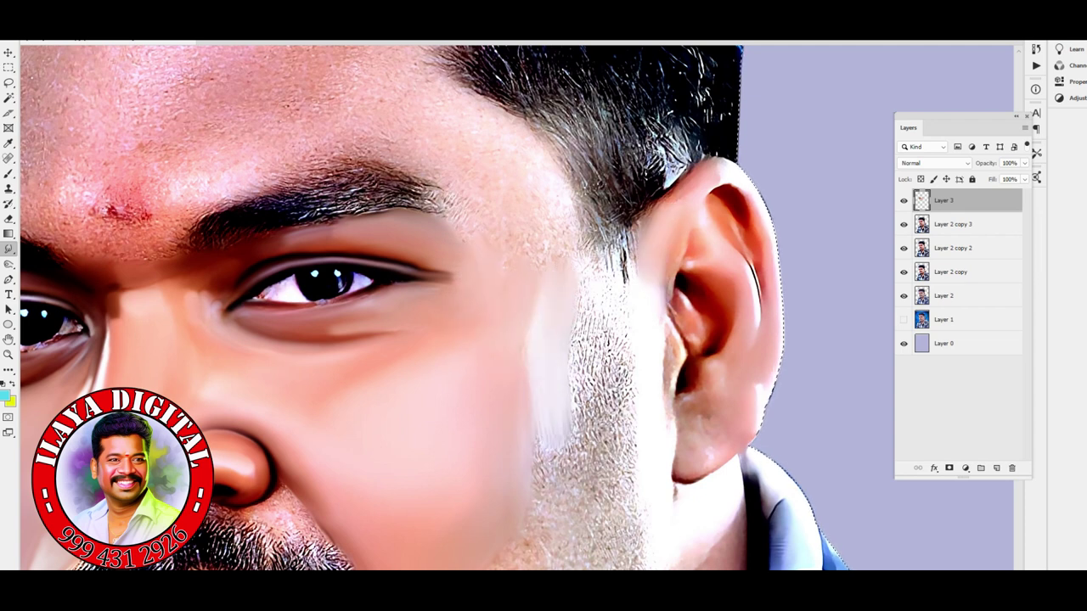
scroll(517, 307, "down", 3)
scroll(516, 308, "up", 3)
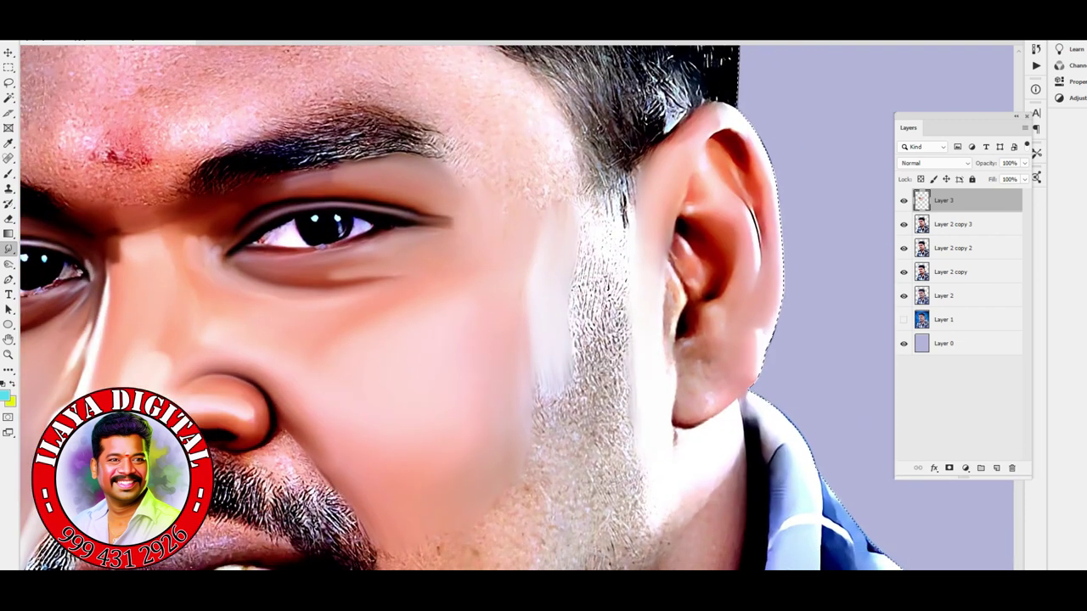
left_click_drag(594, 263, 612, 408)
mouse_move(585, 314)
left_mouse_down()
mouse_move(547, 441)
mouse_move(603, 246)
mouse_move(611, 425)
mouse_move(537, 339)
left_mouse_up()
left_click_drag(594, 425, 624, 544)
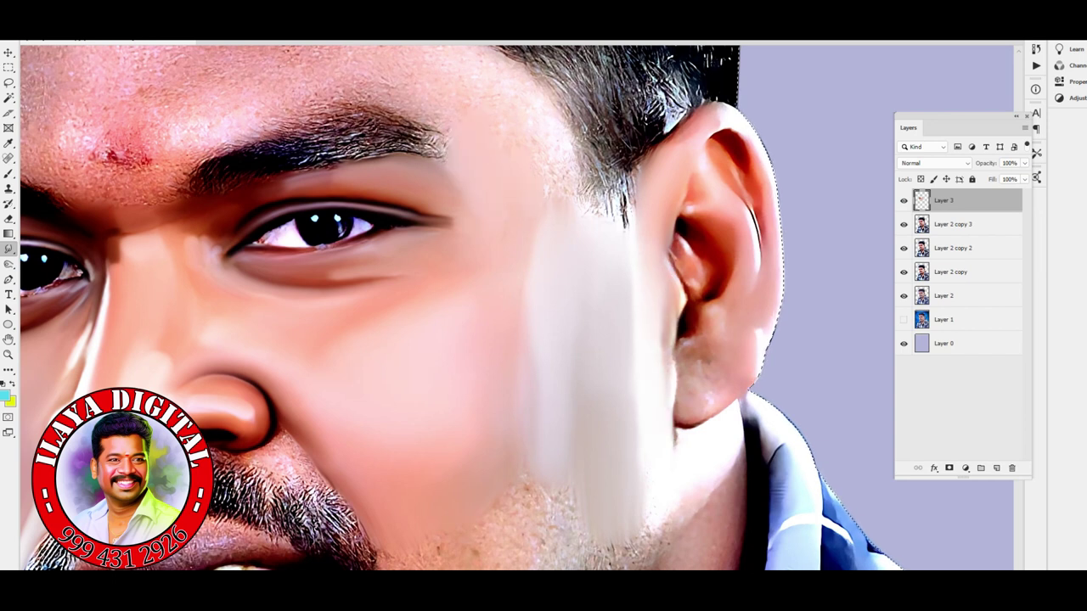
left_click_drag(560, 208, 577, 165)
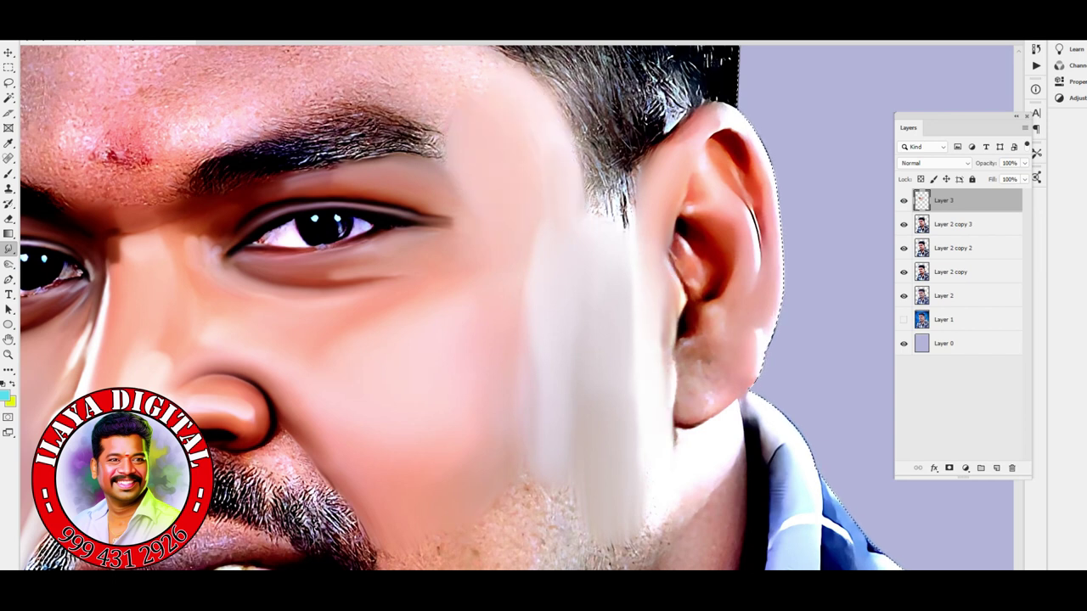
Blend the stubble on the lower near cheek down towards the jaw into smooth skin.
scroll(509, 305, "down", 3)
scroll(339, 322, "up", 3)
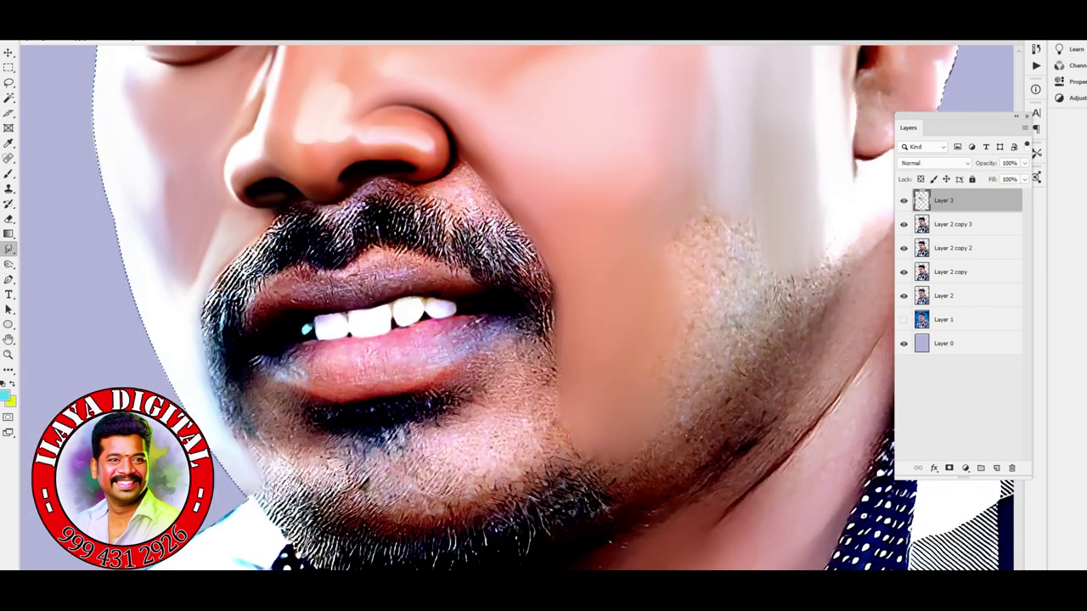
mouse_move(709, 219)
left_mouse_down()
mouse_move(798, 305)
mouse_move(679, 420)
mouse_move(688, 322)
left_mouse_up()
mouse_move(645, 399)
left_mouse_down()
mouse_move(705, 365)
mouse_move(679, 288)
mouse_move(721, 323)
mouse_move(628, 399)
left_mouse_up()
Smooth the skin wedge between the near nostril, the cheek fold and the moustache's upper edge.
scroll(297, 263, "up", 5)
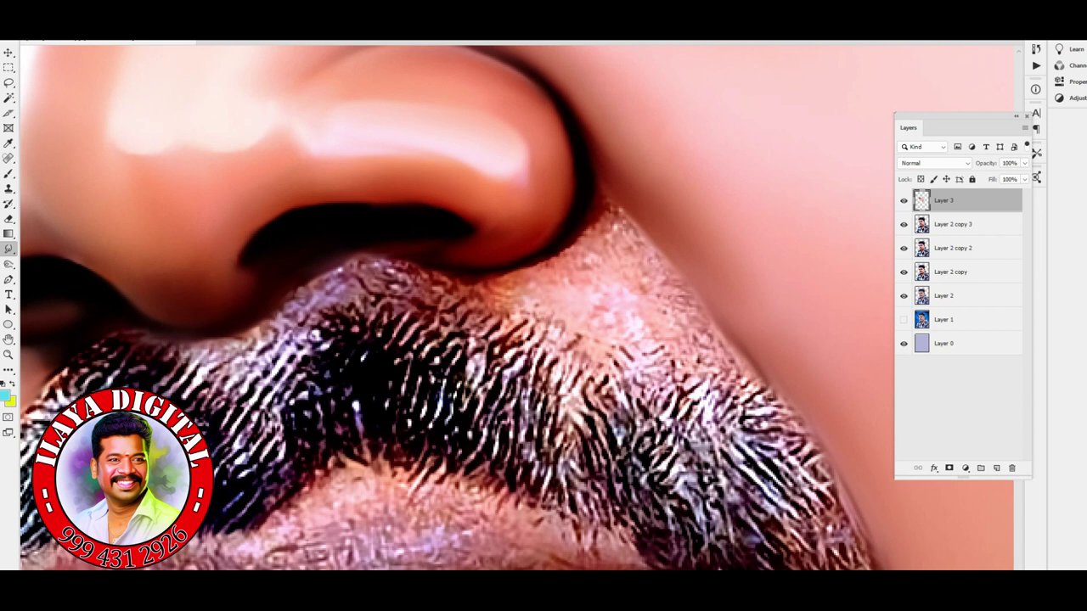
mouse_move(526, 276)
left_mouse_down()
mouse_move(484, 306)
mouse_move(662, 357)
mouse_move(611, 263)
mouse_move(605, 192)
mouse_move(662, 297)
mouse_move(509, 280)
mouse_move(636, 263)
left_mouse_up()
left_click_drag(679, 303, 743, 380)
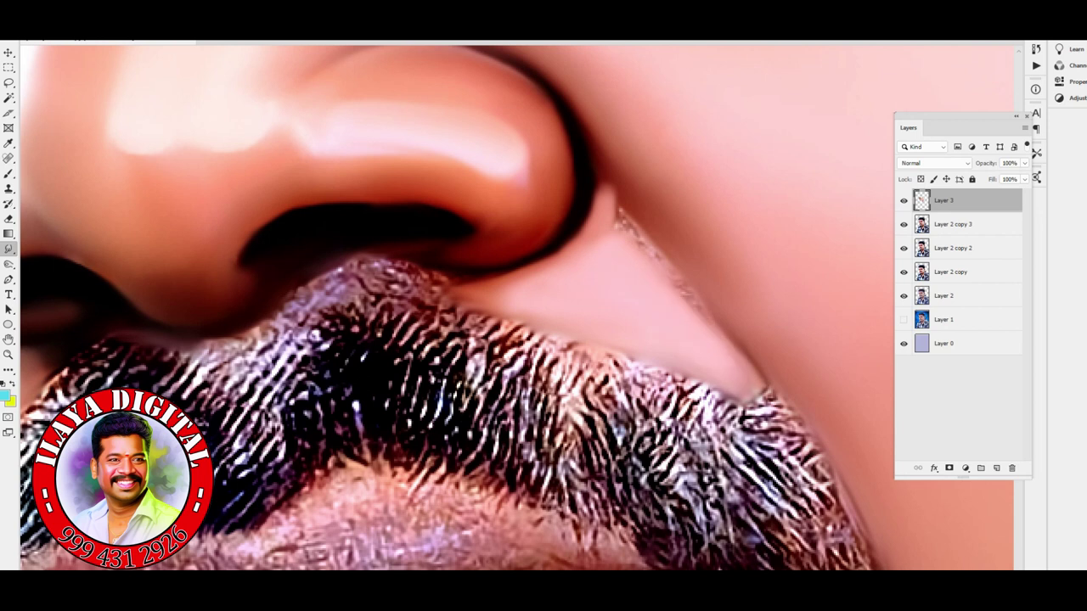
mouse_move(654, 254)
left_mouse_down()
mouse_move(772, 412)
mouse_move(629, 223)
mouse_move(599, 220)
left_mouse_up()
left_click_drag(560, 254, 594, 216)
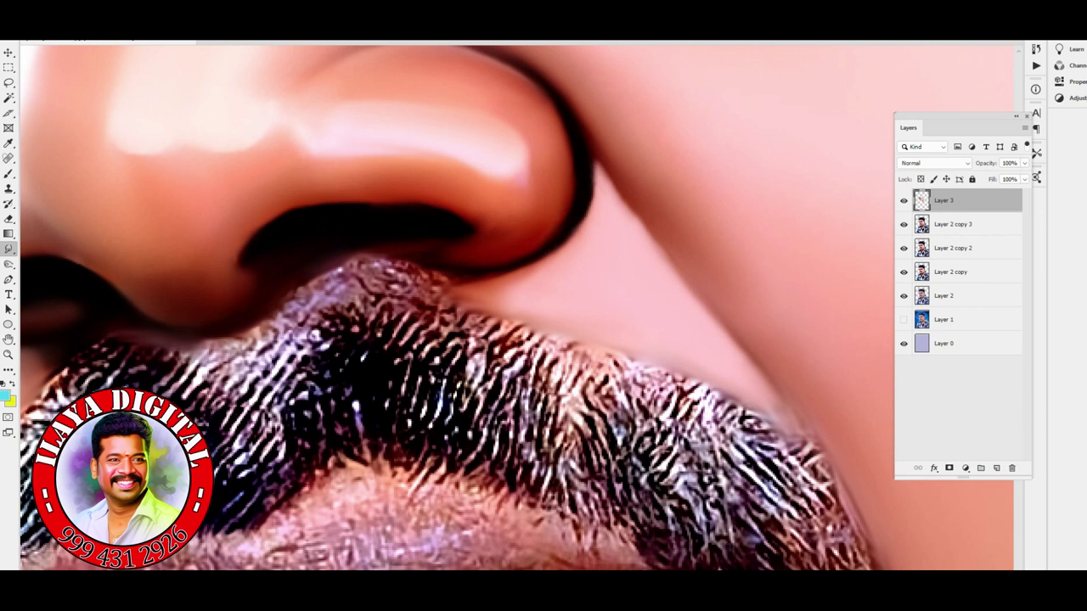
mouse_move(543, 328)
left_mouse_down()
mouse_move(772, 428)
mouse_move(637, 352)
left_mouse_up()
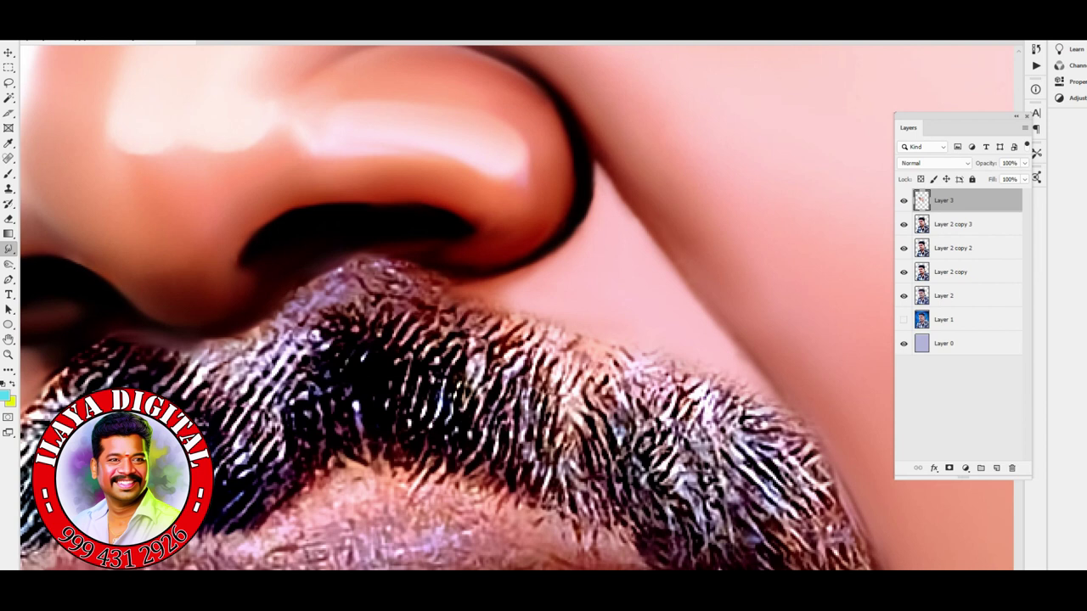
left_click_drag(475, 280, 742, 326)
mouse_move(632, 327)
left_mouse_down()
mouse_move(671, 322)
mouse_move(738, 339)
mouse_move(679, 315)
left_mouse_up()
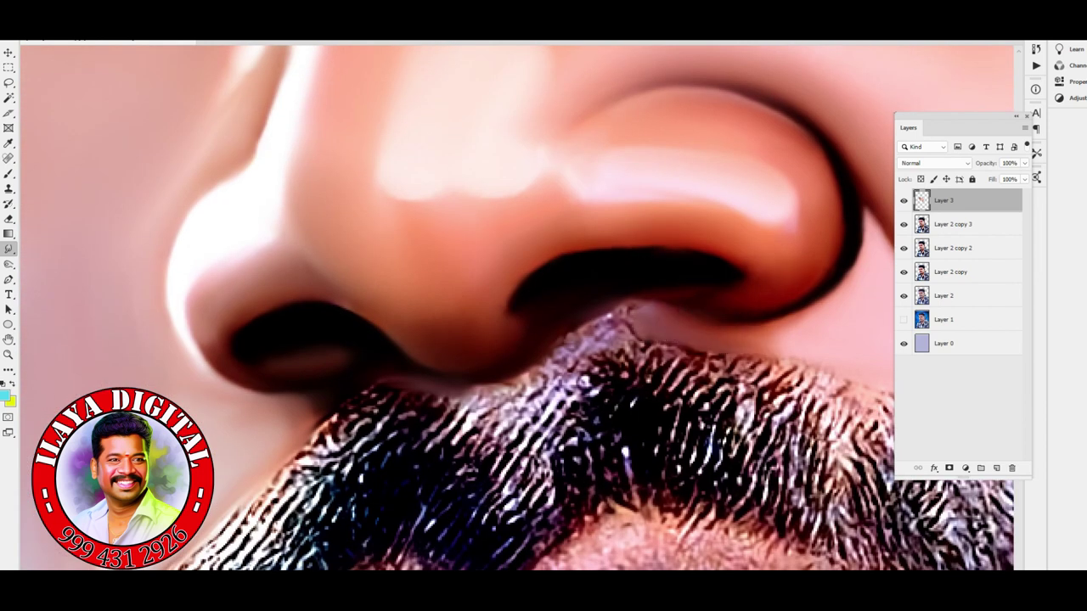
Smudge the skin strip below the nose tip down to the centre of the moustache.
mouse_move(480, 399)
left_mouse_down()
mouse_move(535, 378)
mouse_move(632, 312)
mouse_move(585, 340)
mouse_move(547, 391)
left_mouse_up()
key("ctrl+minus")
key("ctrl+plus")
key("ctrl+plus")
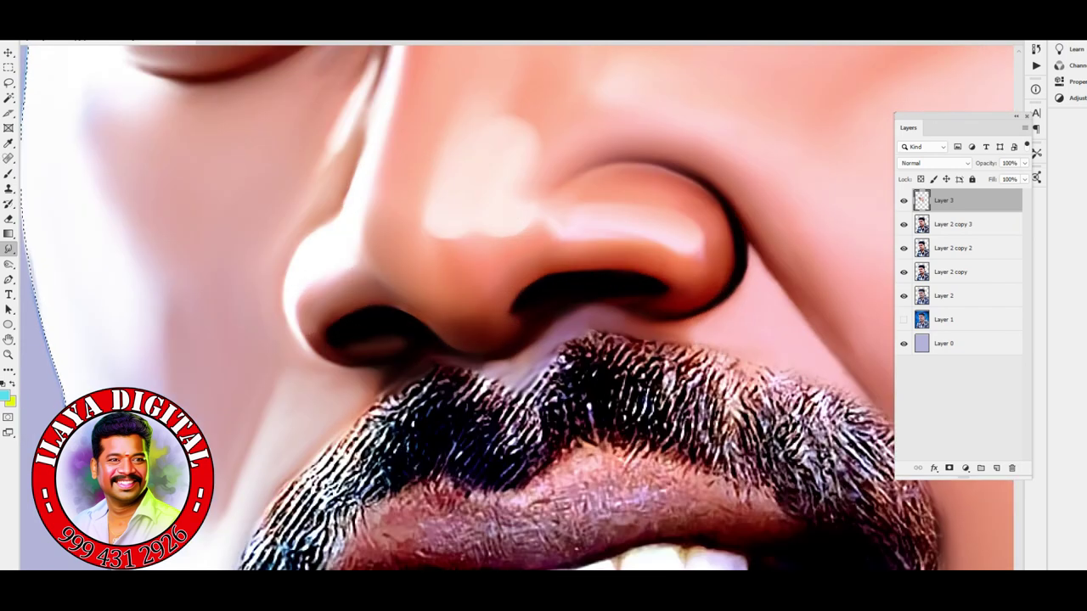
Smooth the upper lip's textured centre within the lip selection and soften the lower lip's outer edge.
scroll(517, 305, "down", 5)
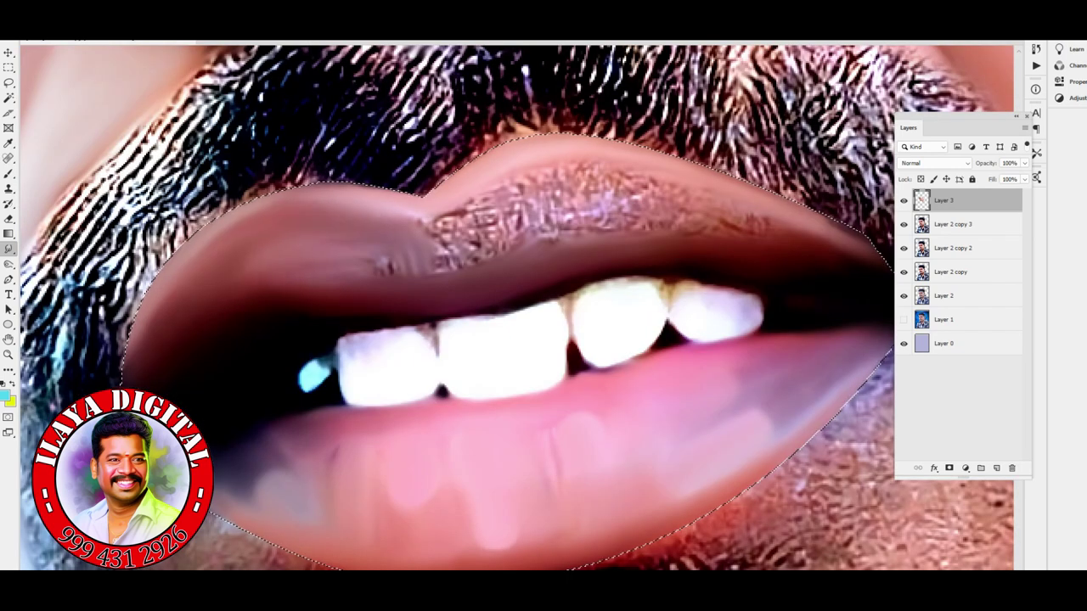
mouse_move(446, 254)
left_mouse_down()
mouse_move(513, 222)
mouse_move(645, 208)
mouse_move(722, 229)
mouse_move(628, 238)
left_mouse_up()
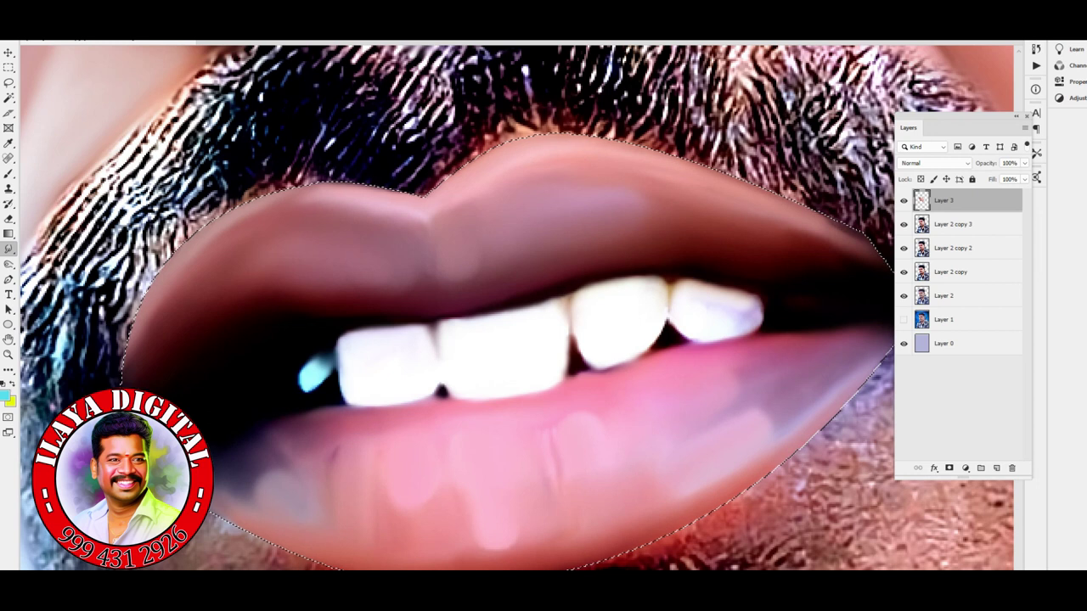
scroll(516, 306, "down", 5)
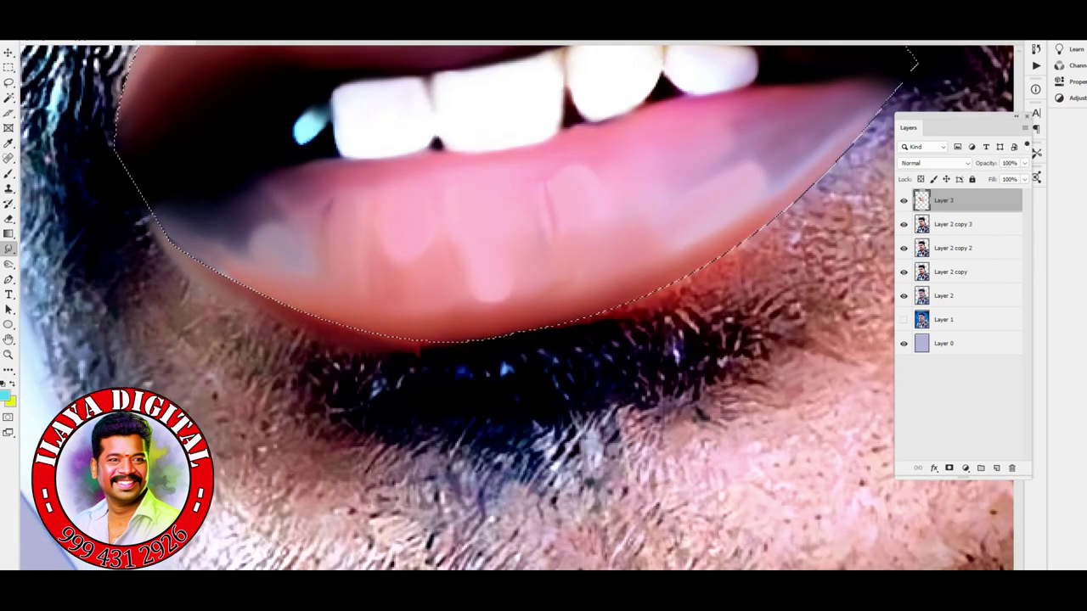
scroll(516, 306, "right", 5)
scroll(516, 306, "up", 1)
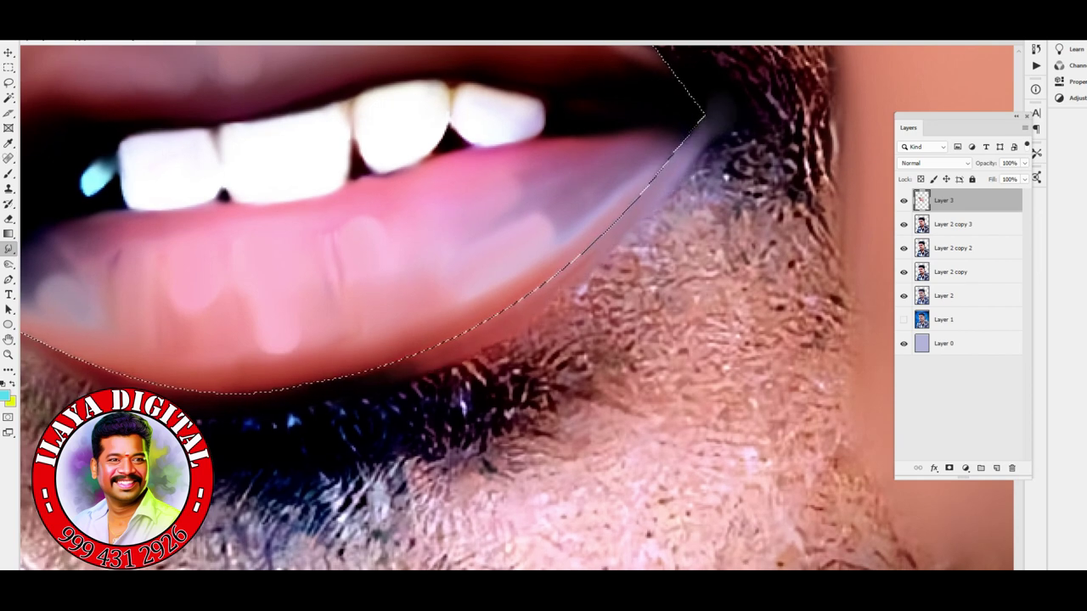
Hide and show Layer 3 to compare the smudged face with the original photo.
scroll(497, 446, "left", 5)
scroll(237, 504, "down", 5)
scroll(237, 504, "up", 5)
scroll(516, 305, "down", 5)
scroll(516, 305, "up", 3)
key("ctrl+comma")
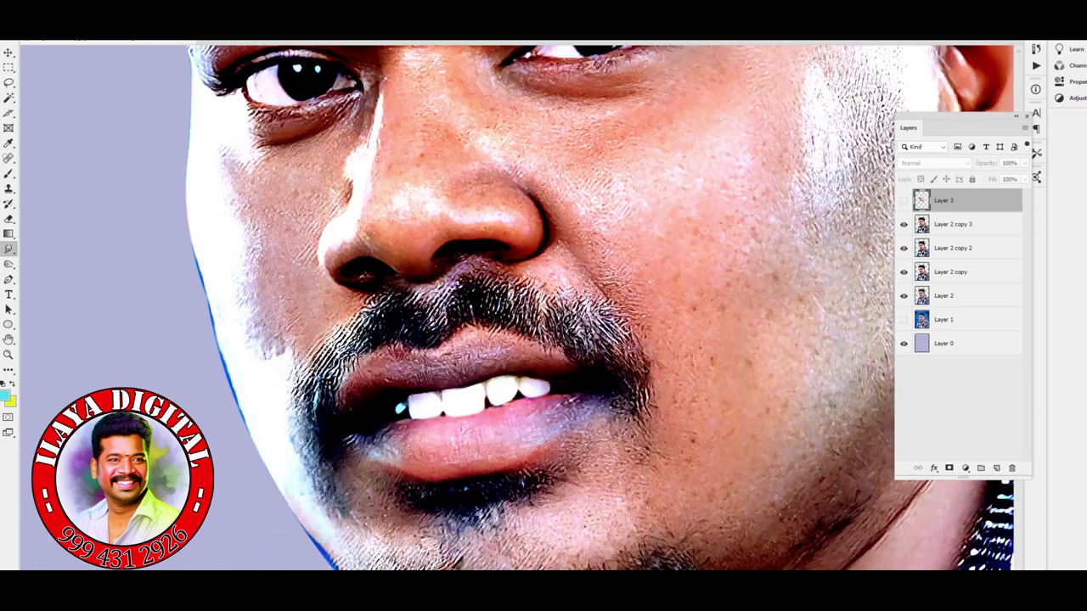
key("ctrl+comma")
Smudge the lower lip's edges at both mouth corners outward into the surrounding skin.
scroll(475, 399, "up", 6)
key("e")
left_click_drag(399, 293, 509, 382)
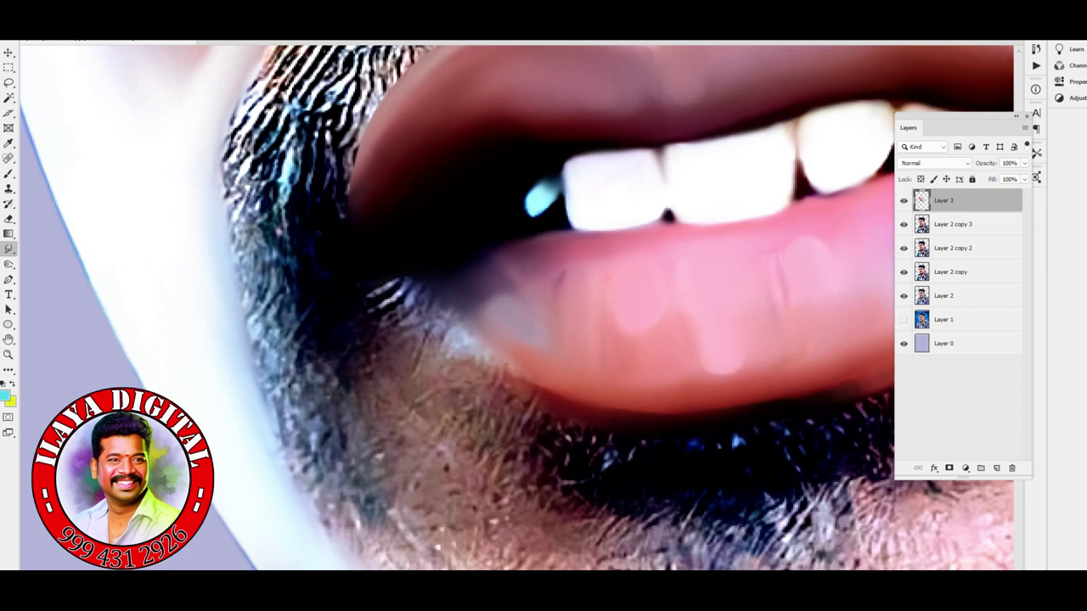
mouse_move(450, 301)
left_mouse_down()
mouse_move(526, 377)
mouse_move(594, 421)
mouse_move(645, 428)
mouse_move(374, 293)
left_mouse_up()
scroll(739, 195, "right", 5)
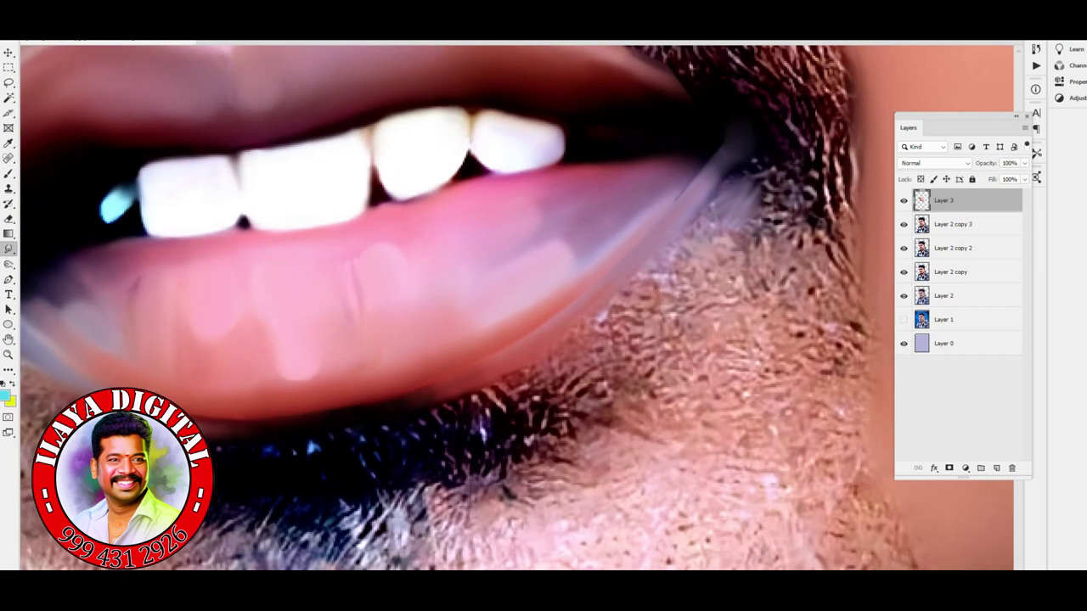
Smooth the stubbled skin below the near mouth corner, from the lip edge out towards the moustache end.
key("ctrl+minus")
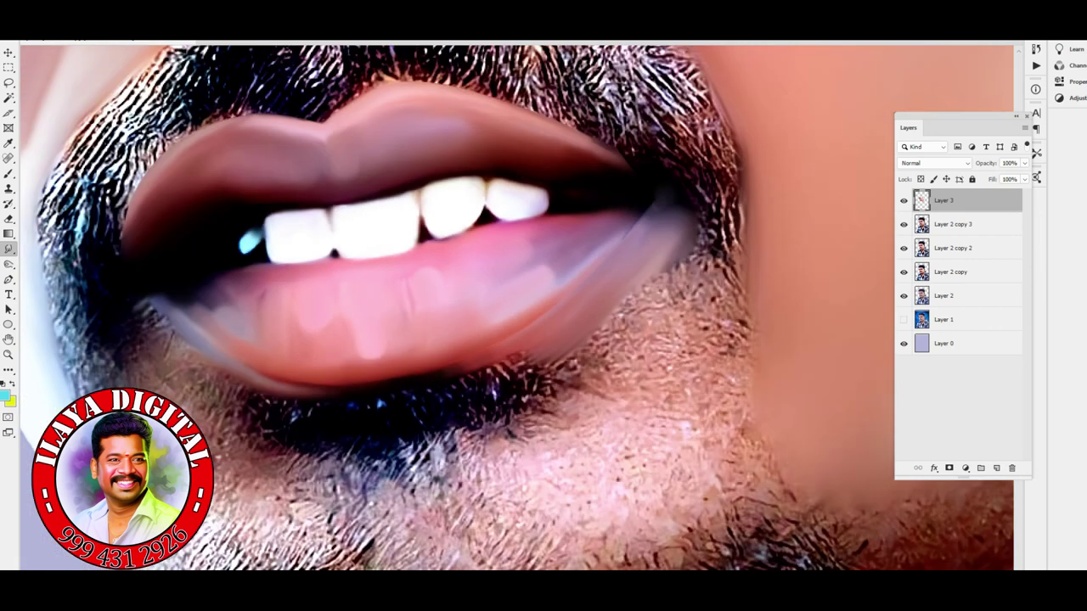
left_click_drag(577, 382, 696, 242)
left_click_drag(611, 318, 589, 352)
left_click_drag(653, 208, 620, 251)
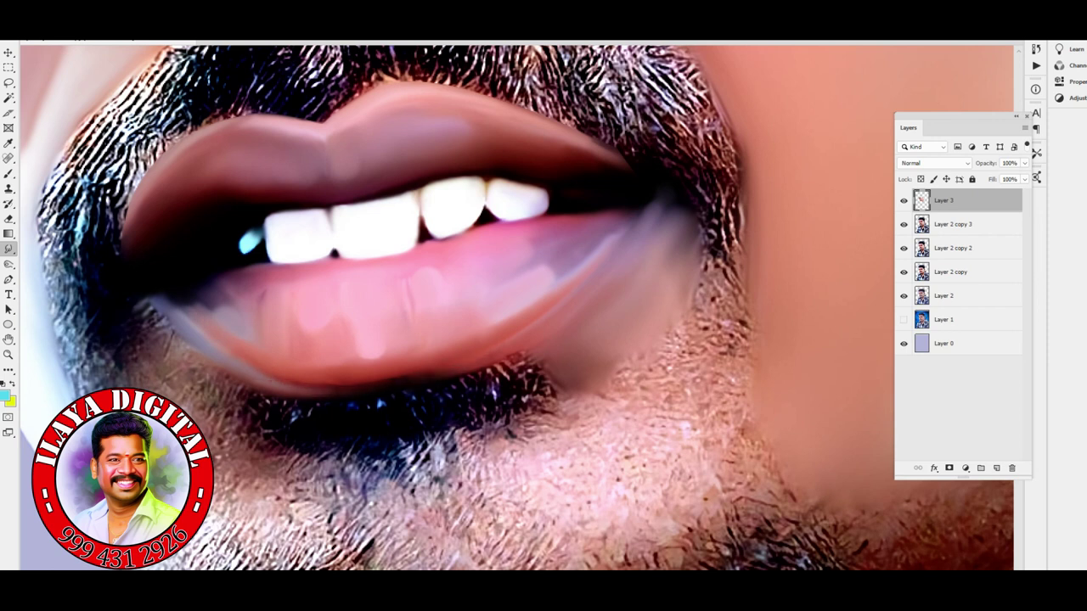
mouse_move(538, 387)
left_mouse_down()
mouse_move(588, 347)
mouse_move(659, 242)
mouse_move(591, 361)
mouse_move(695, 296)
mouse_move(611, 390)
mouse_move(691, 365)
left_mouse_up()
left_click_drag(628, 382, 721, 326)
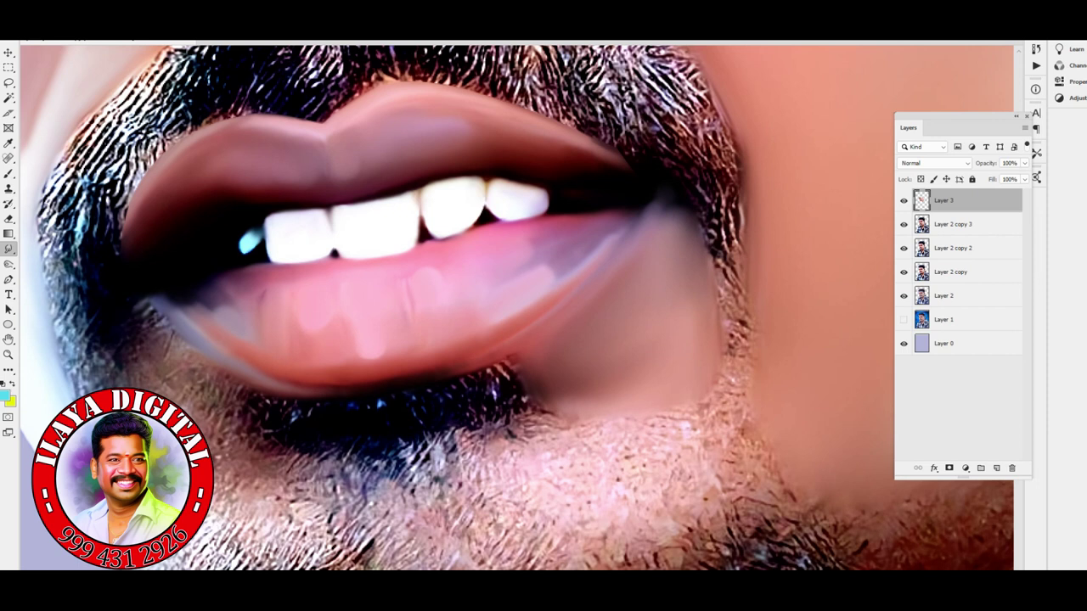
Blend the skin below the far mouth corner and across the chin around the soul patch.
mouse_move(140, 302)
left_mouse_down()
mouse_move(196, 382)
mouse_move(246, 408)
mouse_move(145, 297)
left_mouse_up()
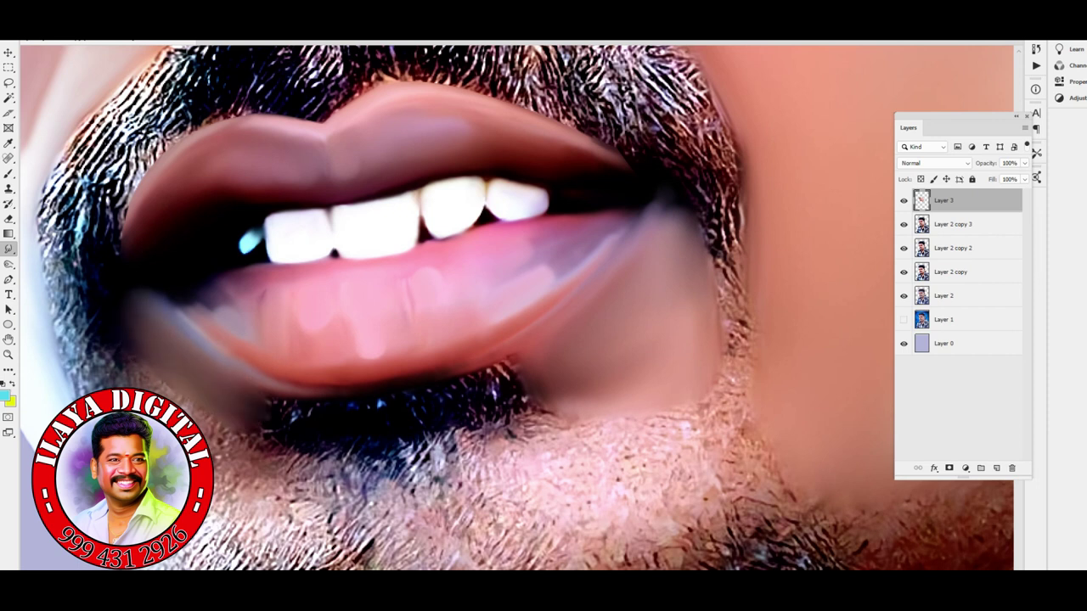
left_click_drag(425, 382, 552, 225)
mouse_move(365, 374)
left_mouse_down()
mouse_move(425, 348)
mouse_move(387, 289)
mouse_move(272, 229)
mouse_move(255, 199)
left_mouse_up()
mouse_move(344, 306)
left_mouse_down()
mouse_move(314, 382)
mouse_move(254, 254)
left_mouse_up()
left_click_drag(408, 322, 357, 391)
mouse_move(628, 339)
left_mouse_down()
mouse_move(670, 382)
mouse_move(637, 433)
mouse_move(560, 288)
mouse_move(764, 289)
mouse_move(832, 356)
mouse_move(755, 408)
mouse_move(713, 416)
left_mouse_up()
mouse_move(679, 340)
left_mouse_down()
mouse_move(722, 399)
mouse_move(763, 356)
left_mouse_up()
mouse_move(399, 305)
left_mouse_down()
mouse_move(475, 339)
mouse_move(543, 399)
left_mouse_up()
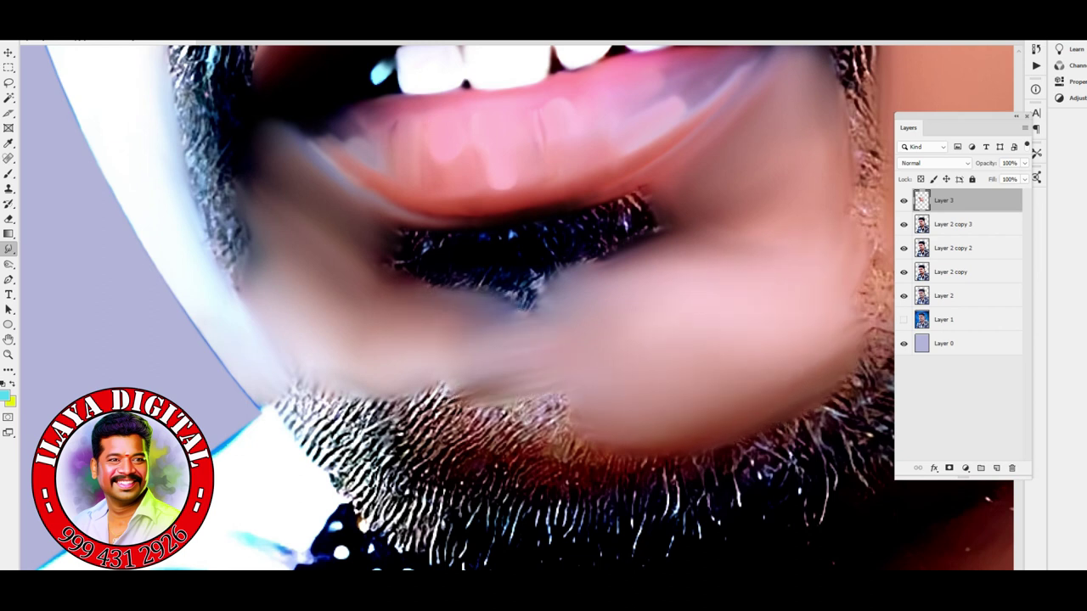
Smooth the remaining lower chin stubble down to the beard line and tidy the soul patch's lower tip.
left_click_drag(357, 357, 510, 450)
left_click_drag(476, 407, 628, 450)
left_click_drag(314, 374, 501, 475)
left_click_drag(442, 382, 527, 305)
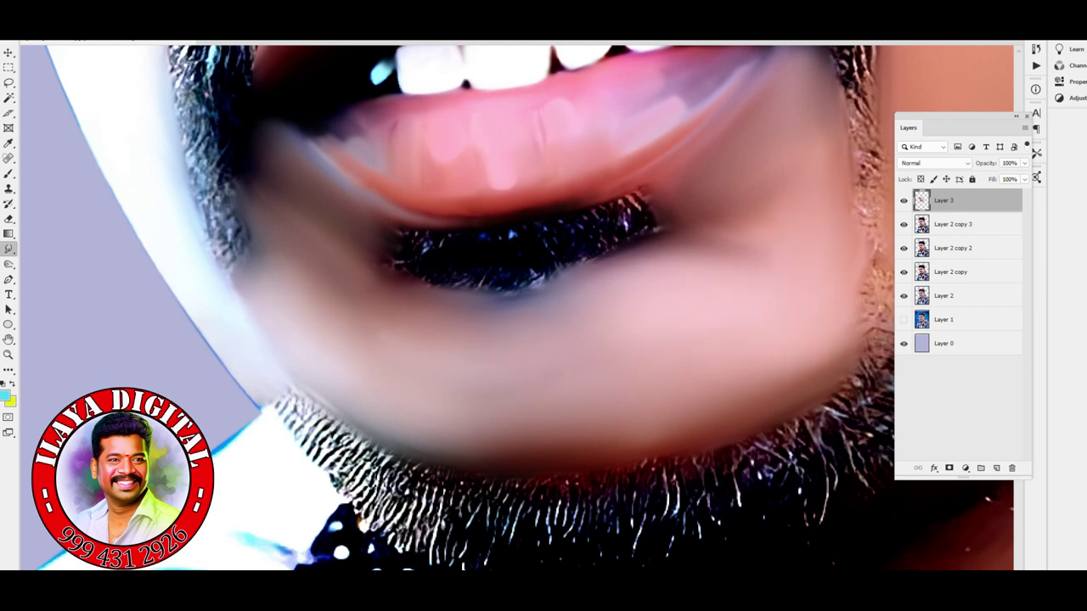
Save the layered portrait in Photoshop format, replacing the existing PSD copy.
key("ctrl+minus")
key("ctrl+minus")
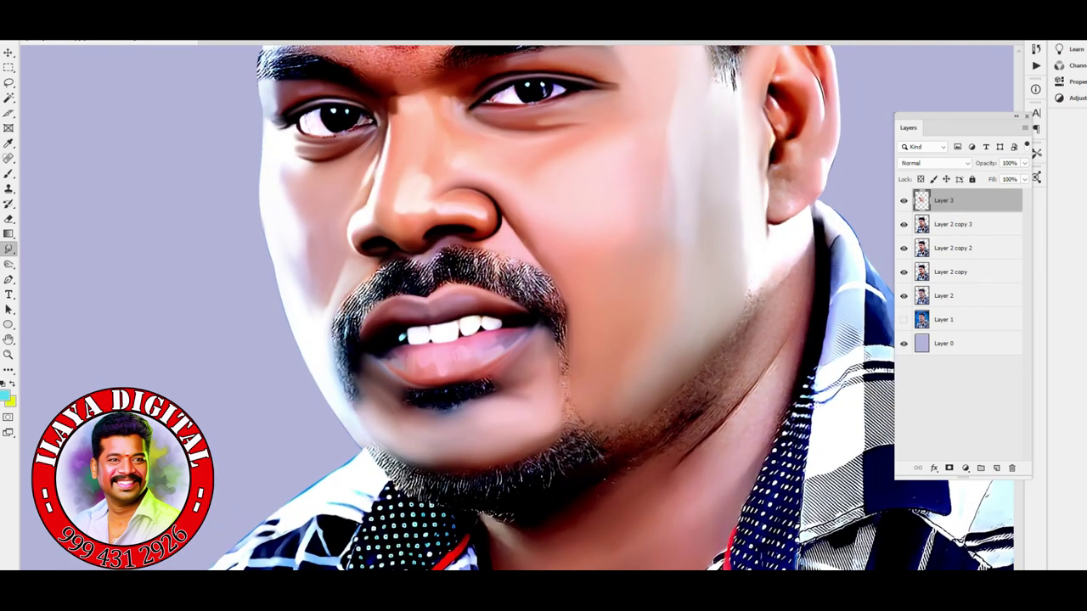
scroll(514, 453, "up", 5)
key("ctrl+shift+s")
left_click(529, 441)
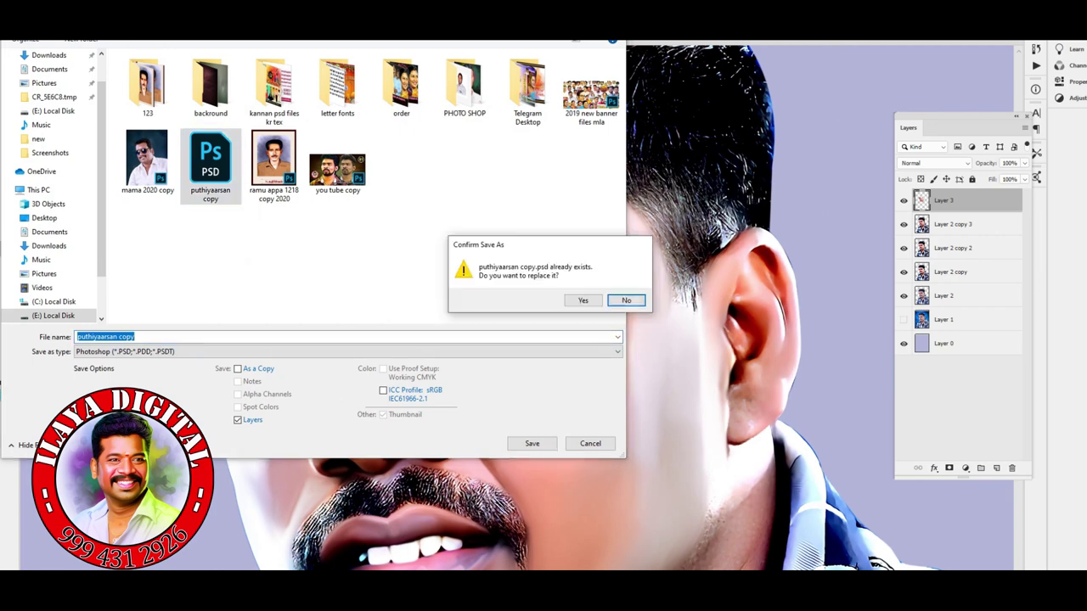
left_click(582, 297)
left_click(682, 166)
Smudge the forehead above the far eyebrow, including the bright temple side, in towards the centre.
key("ctrl+plus")
key("ctrl+plus")
key("ctrl+plus")
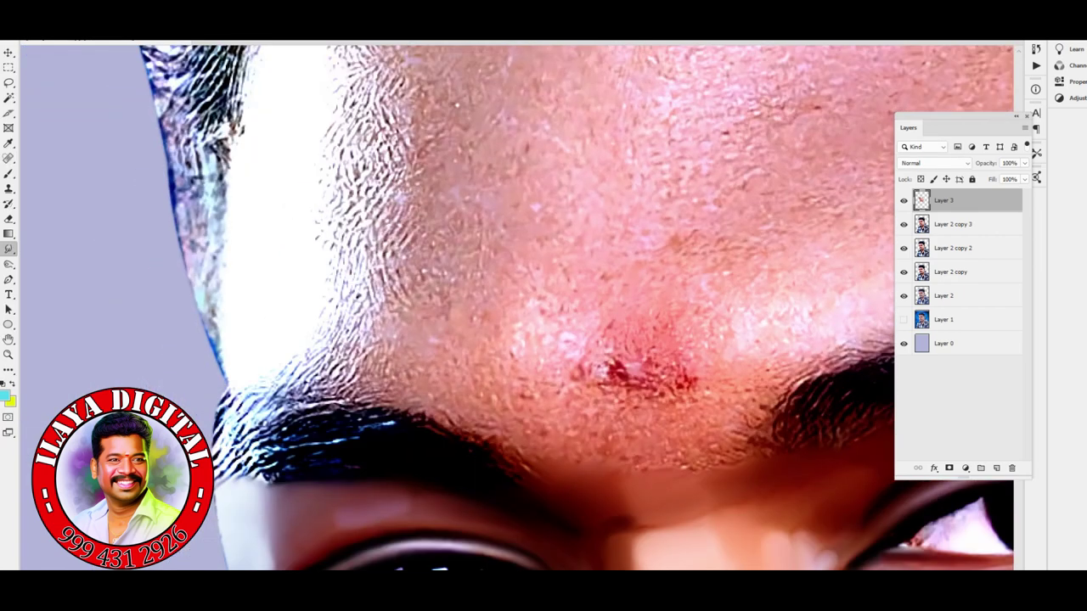
mouse_move(382, 246)
left_mouse_down()
mouse_move(442, 110)
mouse_move(679, 187)
mouse_move(747, 179)
left_mouse_up()
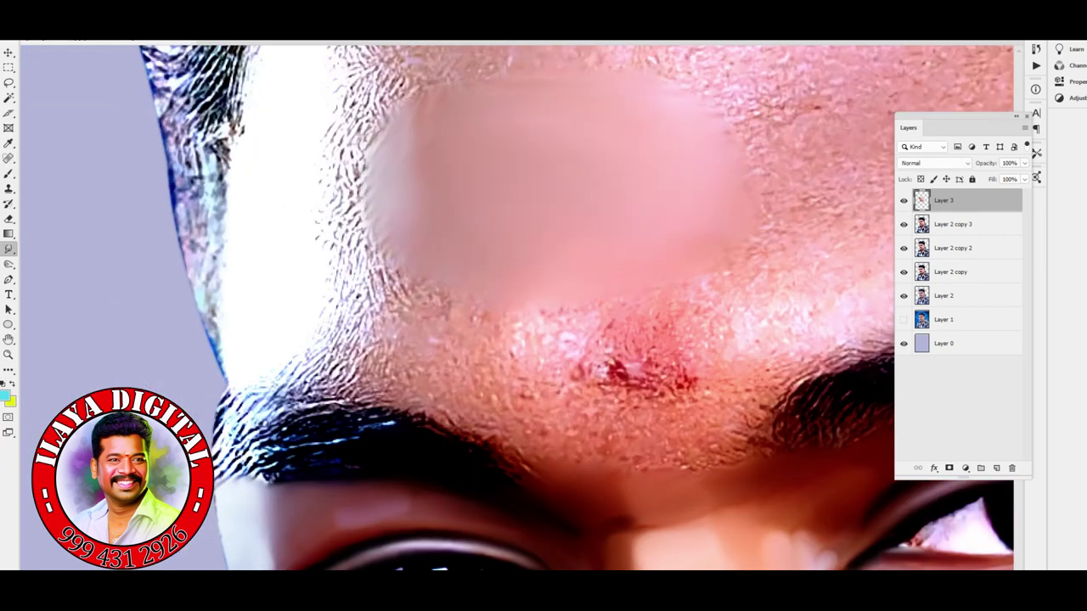
mouse_move(233, 85)
left_mouse_down()
mouse_move(297, 357)
mouse_move(356, 76)
mouse_move(356, 323)
mouse_move(280, 382)
left_mouse_up()
mouse_move(331, 339)
left_mouse_down()
mouse_move(373, 339)
mouse_move(425, 306)
mouse_move(518, 390)
mouse_move(577, 340)
left_mouse_up()
mouse_move(501, 323)
left_mouse_down()
mouse_move(705, 310)
mouse_move(773, 322)
left_mouse_up()
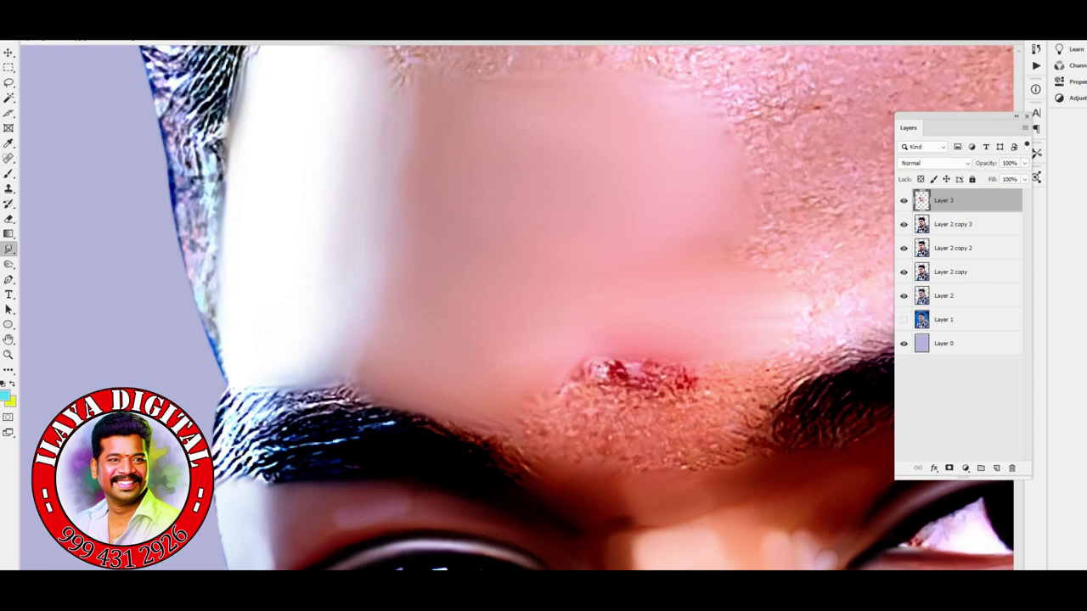
Blend away the red mark and skin texture between the eyebrows down to the nose bridge.
left_click_drag(526, 407, 535, 463)
mouse_move(594, 399)
left_mouse_down()
mouse_move(679, 445)
mouse_move(768, 425)
left_mouse_up()
mouse_move(713, 450)
left_mouse_down()
mouse_move(585, 399)
mouse_move(781, 374)
left_mouse_up()
mouse_move(564, 378)
left_mouse_down()
mouse_move(675, 369)
mouse_move(594, 407)
mouse_move(671, 382)
left_mouse_up()
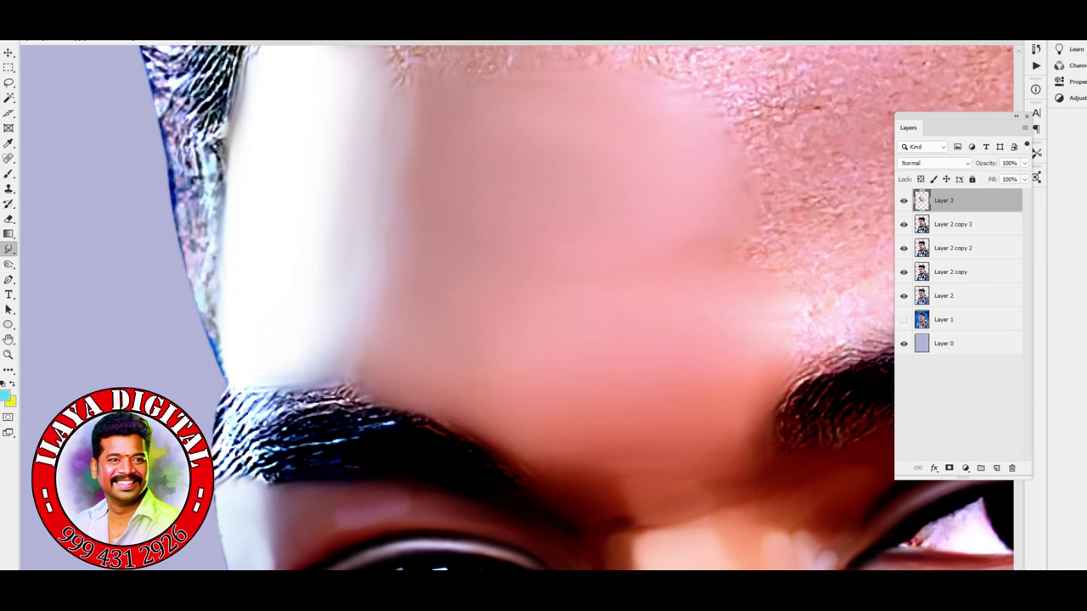
left_click(713, 478)
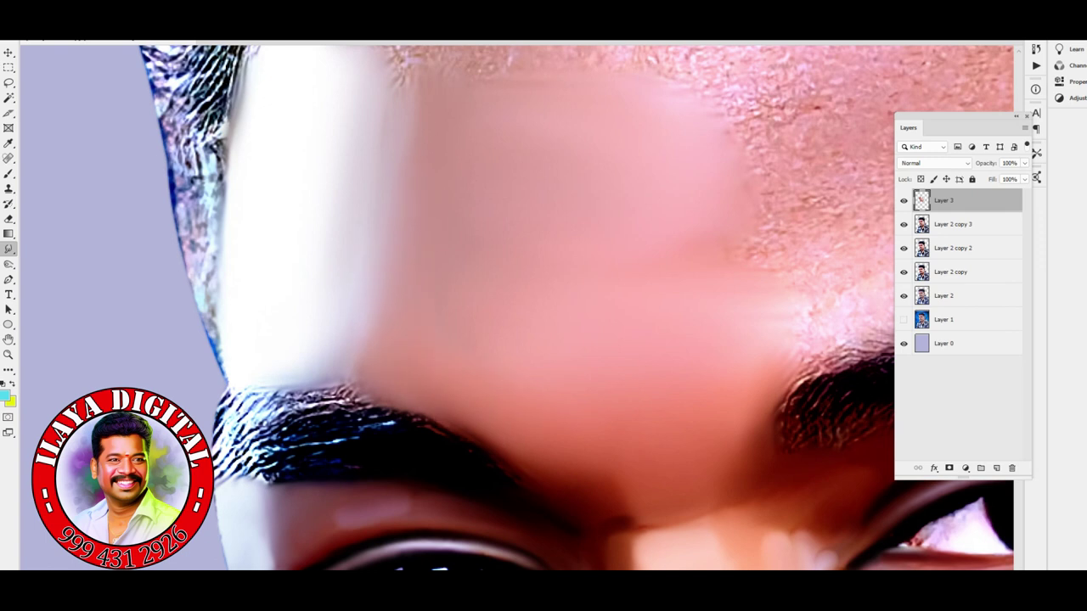
Smooth the upper forehead along the hairline and the skin above the near eyebrow out to the temples.
scroll(429, 415, "down", 5)
mouse_move(413, 217)
left_mouse_down()
mouse_move(442, 174)
mouse_move(552, 161)
mouse_move(480, 162)
left_mouse_up()
mouse_move(515, 231)
left_mouse_down()
mouse_move(556, 255)
mouse_move(628, 157)
mouse_move(742, 174)
mouse_move(595, 297)
left_mouse_up()
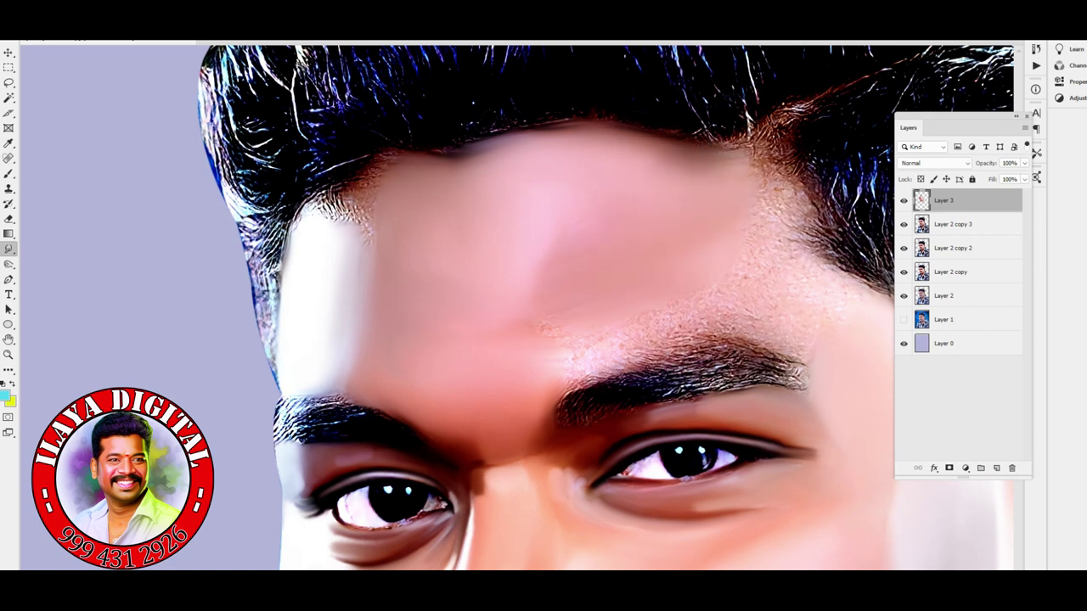
mouse_move(578, 339)
left_mouse_down()
mouse_move(662, 339)
mouse_move(781, 169)
mouse_move(798, 267)
mouse_move(764, 336)
left_mouse_up()
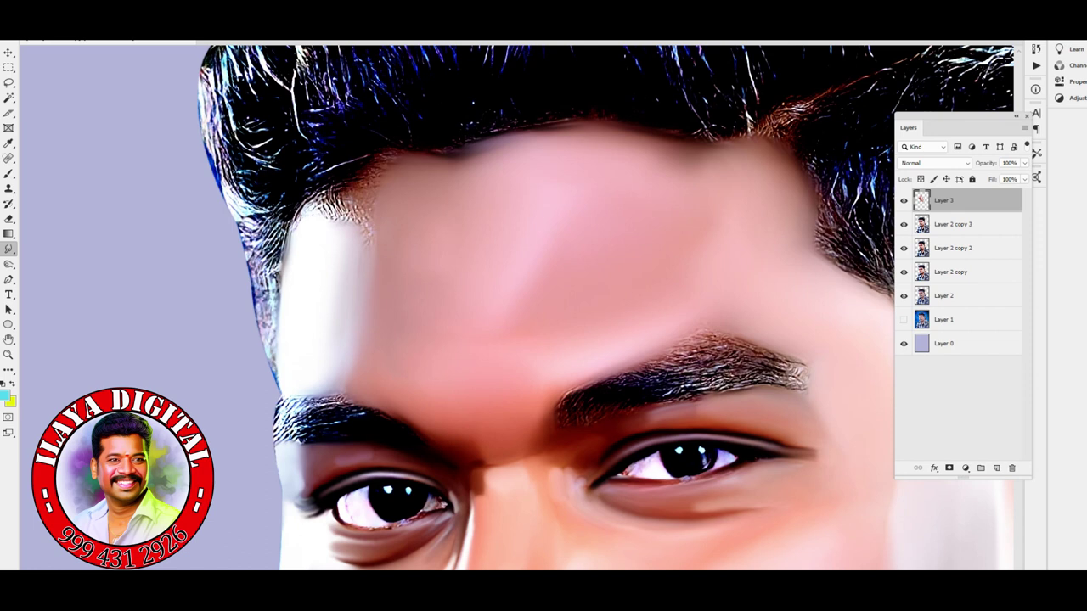
left_click_drag(689, 166, 671, 157)
mouse_move(479, 169)
left_mouse_down()
mouse_move(376, 174)
mouse_move(323, 221)
mouse_move(340, 194)
mouse_move(353, 212)
mouse_move(382, 208)
mouse_move(373, 199)
mouse_move(344, 265)
left_mouse_up()
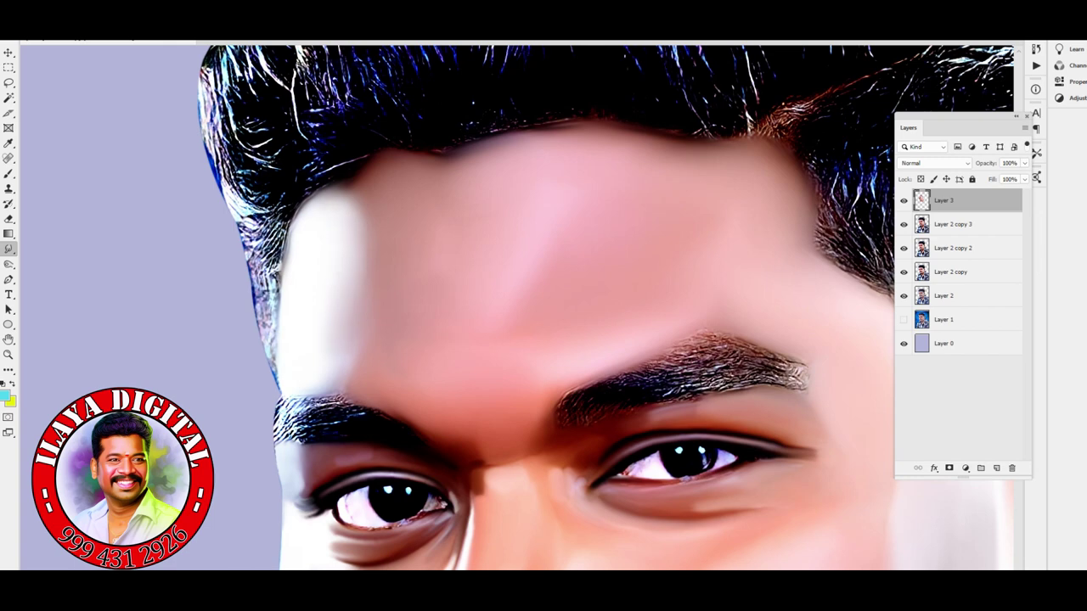
Hide Layer 2 copy 2, Layer 2 copy and Layer 2 beneath the working layer.
scroll(637, 465, "down", 5)
scroll(637, 465, "up", 5)
left_click_drag(849, 424, 455, 400)
left_click_drag(903, 247, 903, 296)
Smudge the ear smooth, blending its outer rim, inner folds and lobe within the subject's outline.
scroll(575, 328, "up", 3)
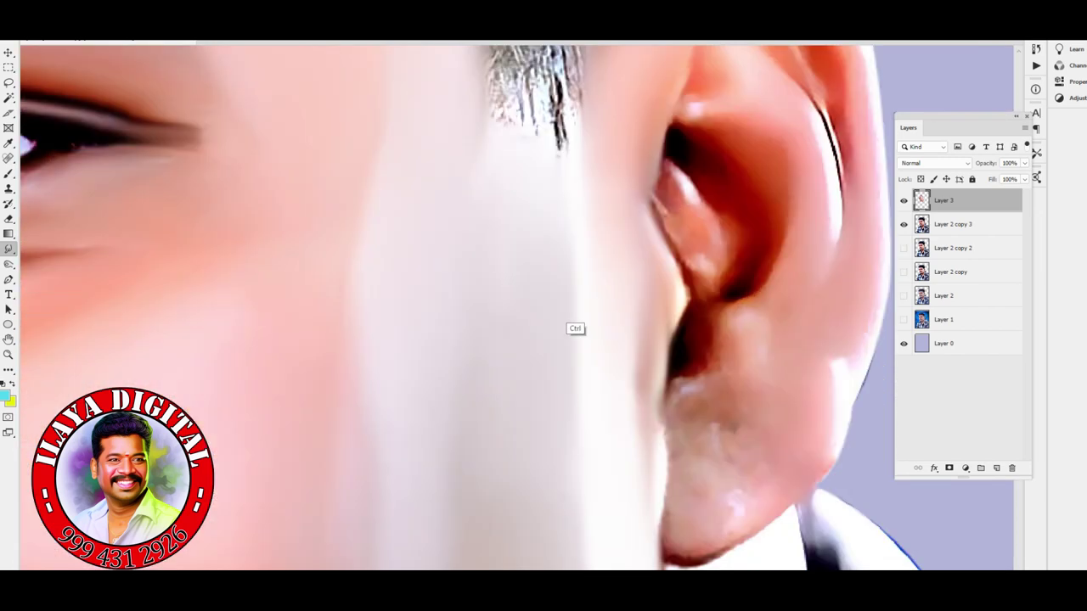
scroll(575, 328, "down", 2)
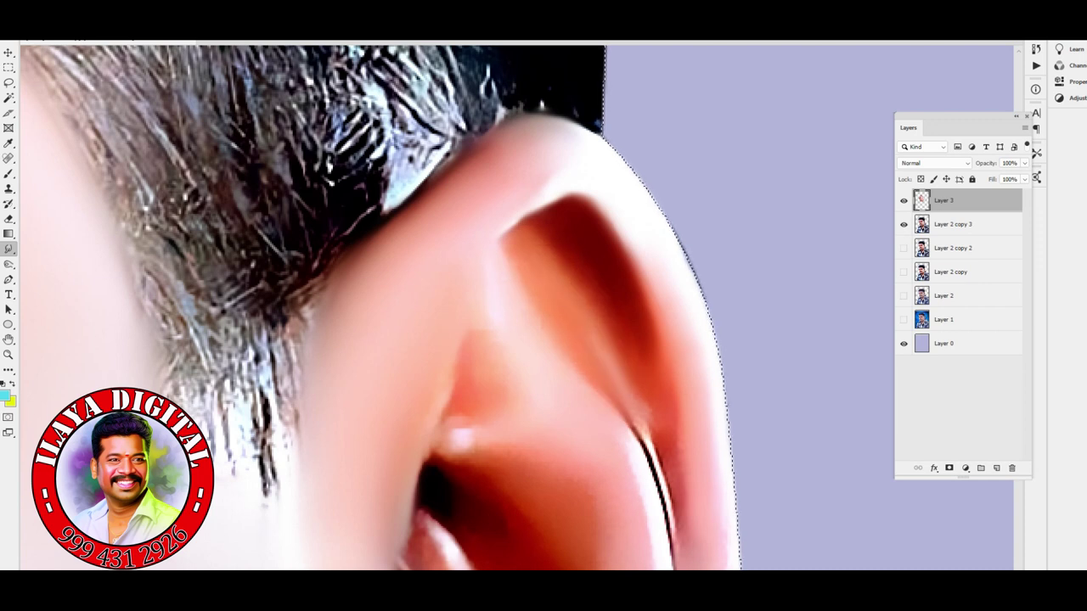
key("ctrl+plus")
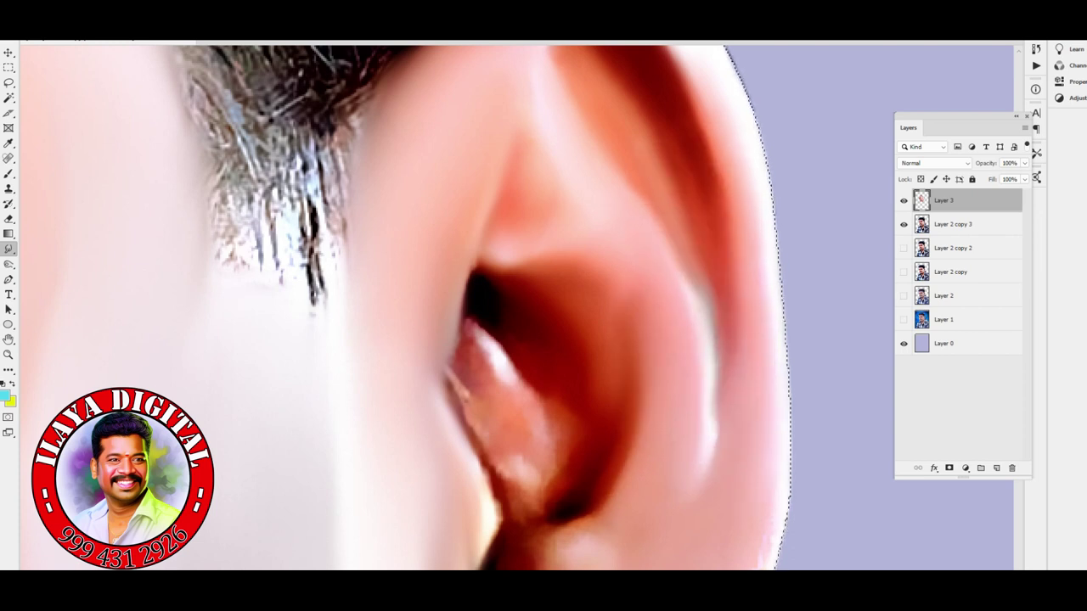
scroll(509, 306, "down", 3)
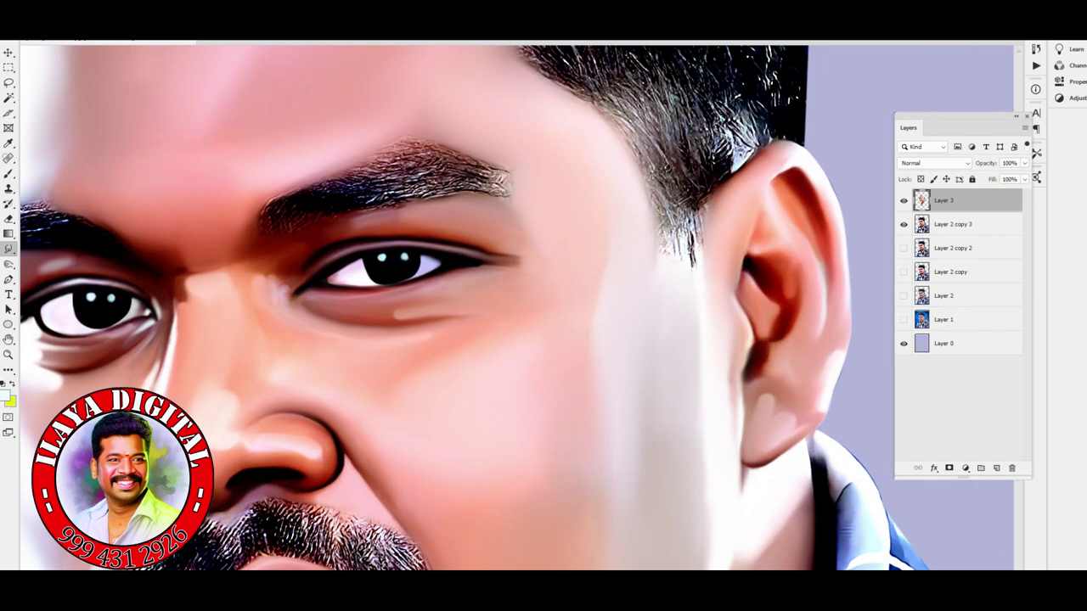
Add soft pale highlight strokes above and below the near eye and along the nose tip and bridge.
right_click(472, 124)
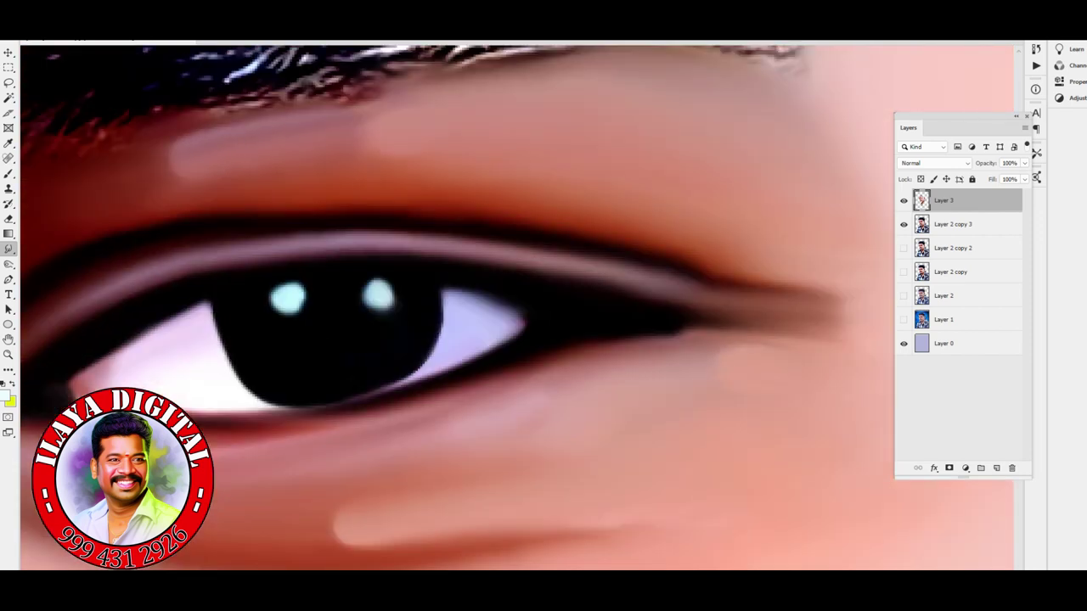
scroll(555, 432, "down", 6)
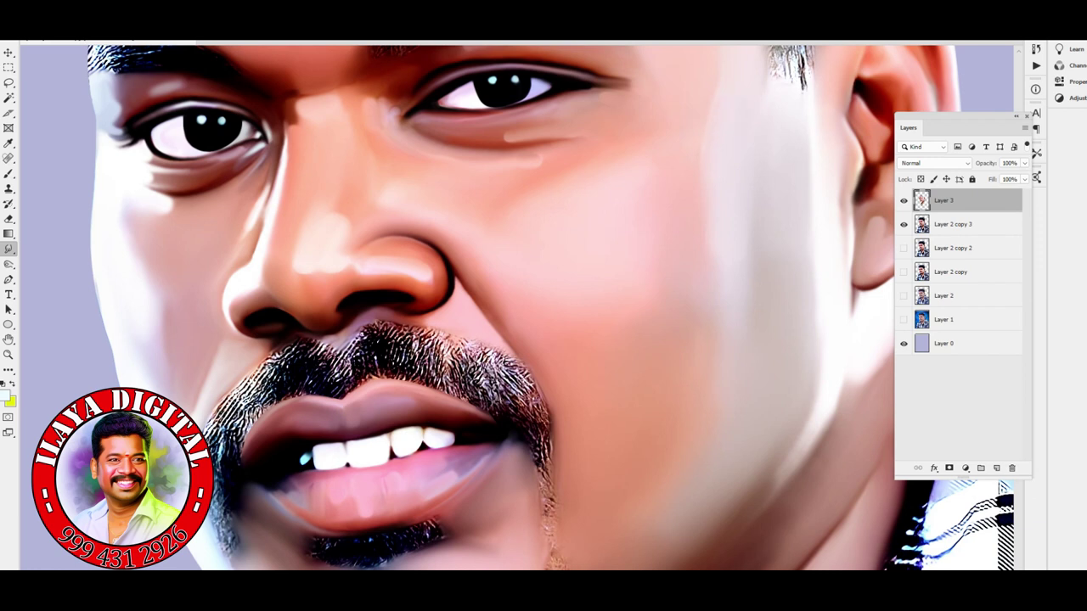
scroll(543, 305, "down", 3)
scroll(509, 340, "up", 6)
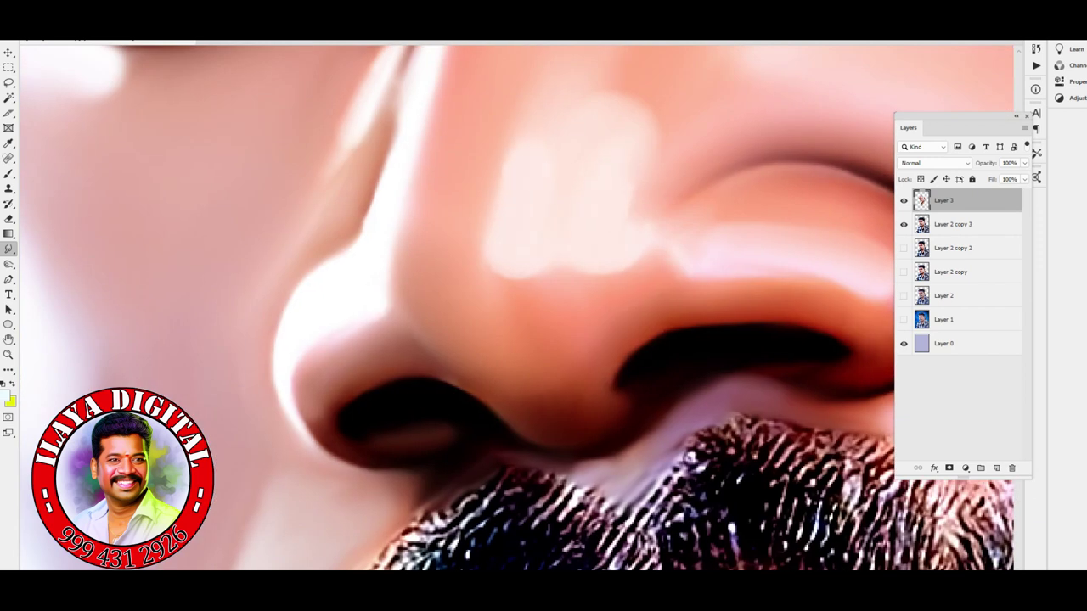
scroll(518, 306, "down", 1)
scroll(518, 306, "up", 4)
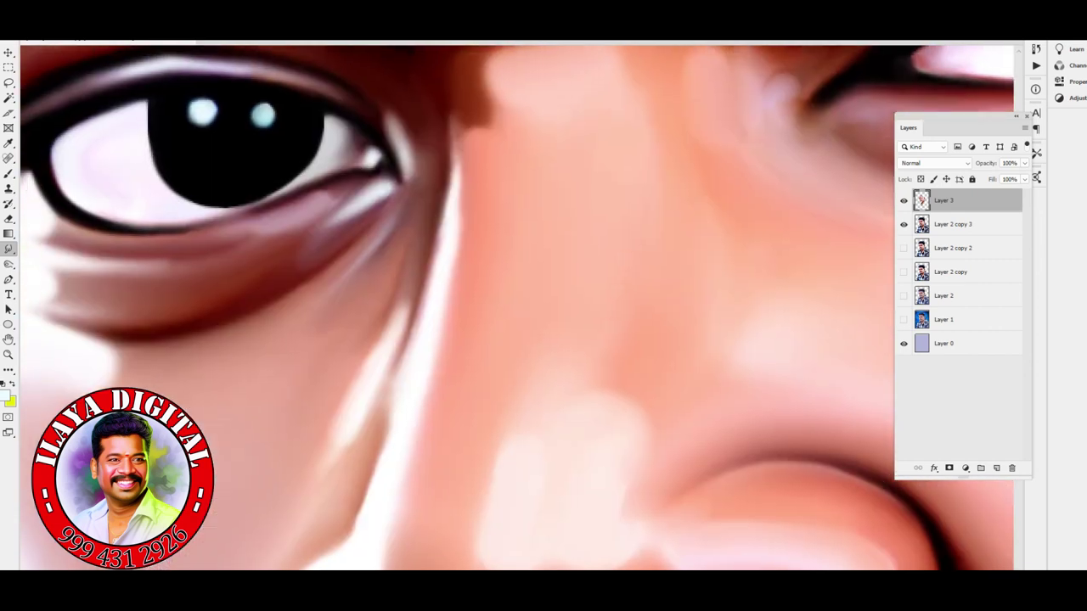
key("ctrl+z")
scroll(517, 308, "up", 3)
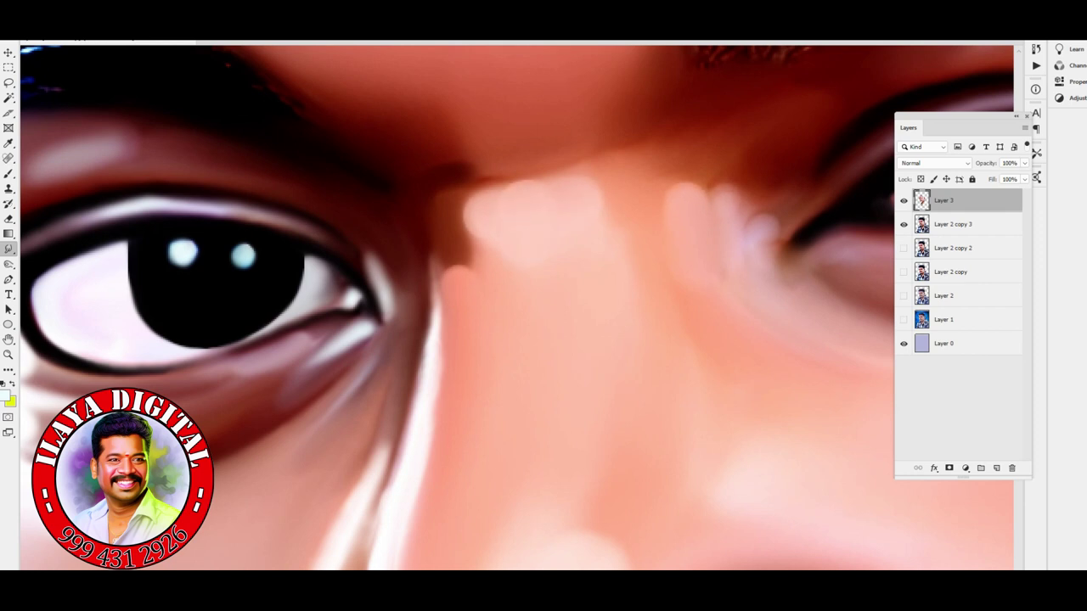
Add soft light strokes on the far eyelid, beneath the far eye, down the far cheek and beside the nostril.
scroll(516, 308, "left", 10)
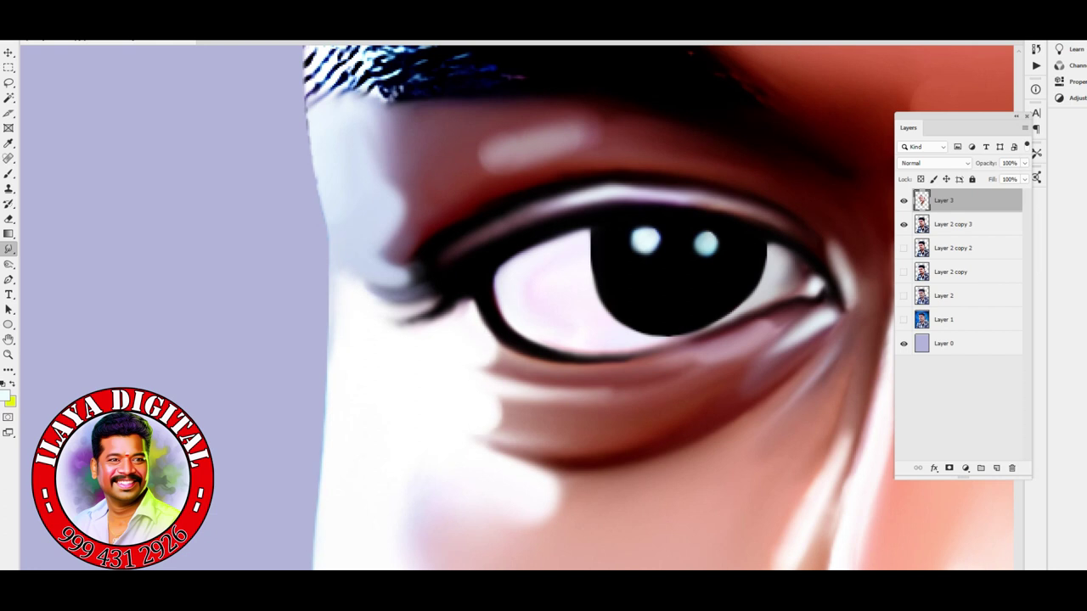
scroll(516, 307, "down", 5)
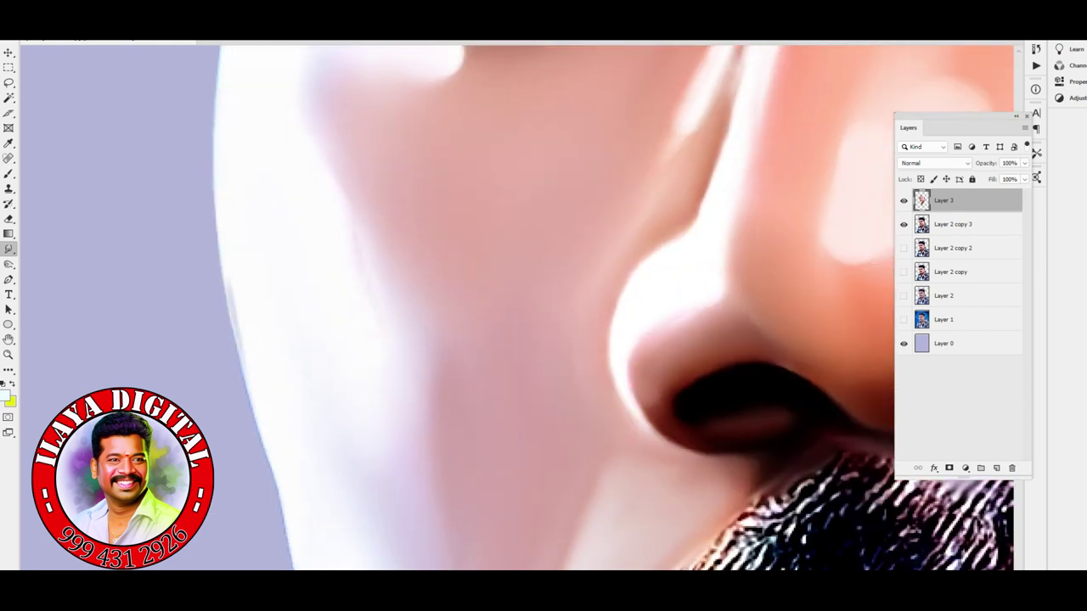
scroll(516, 308, "down", 5)
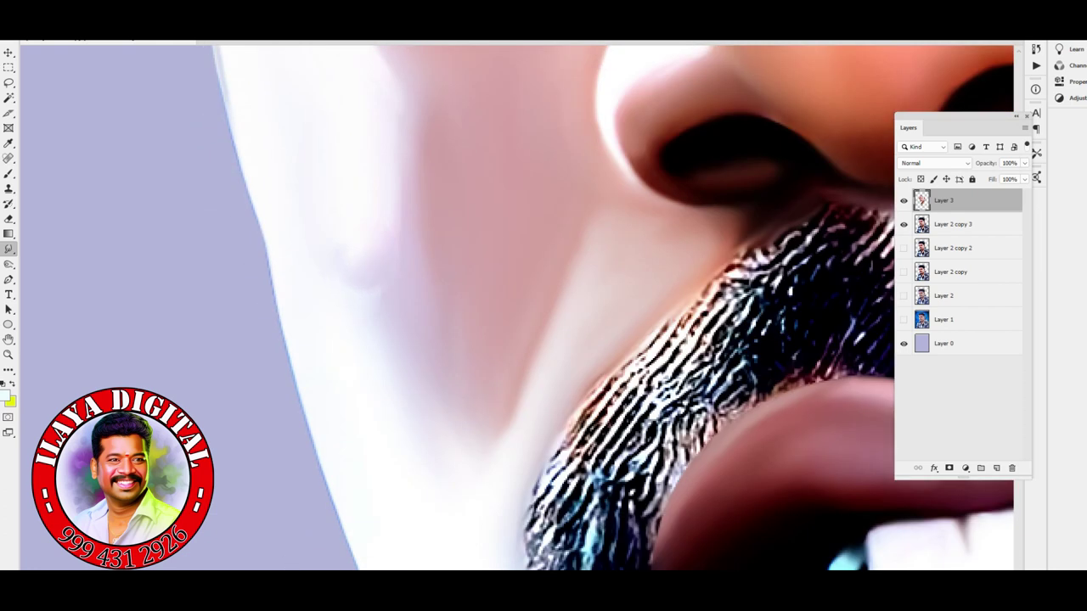
scroll(516, 307, "down", 4)
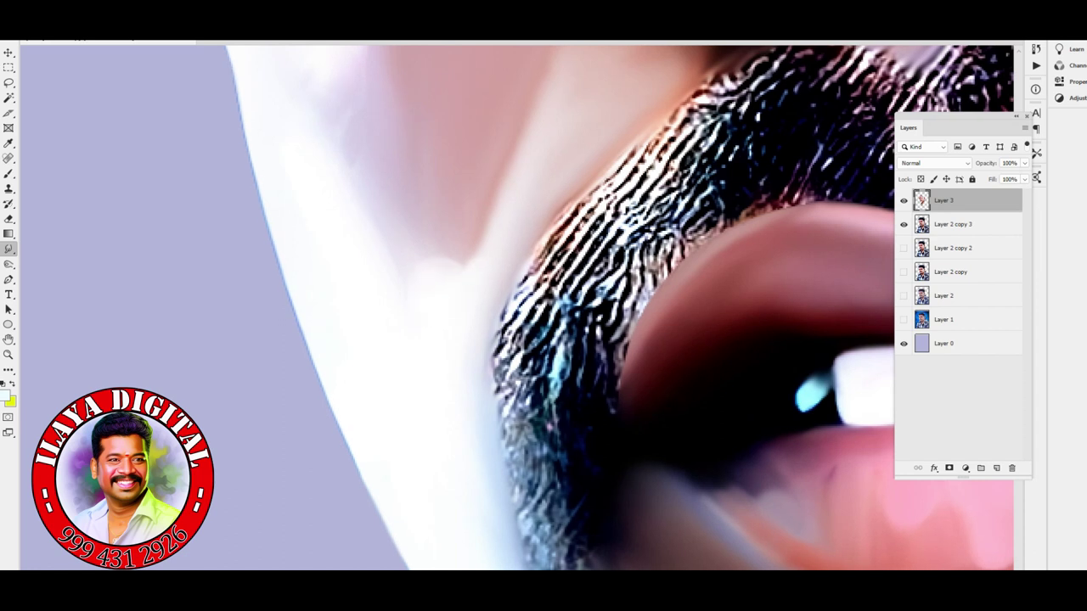
scroll(629, 397, "up", 5)
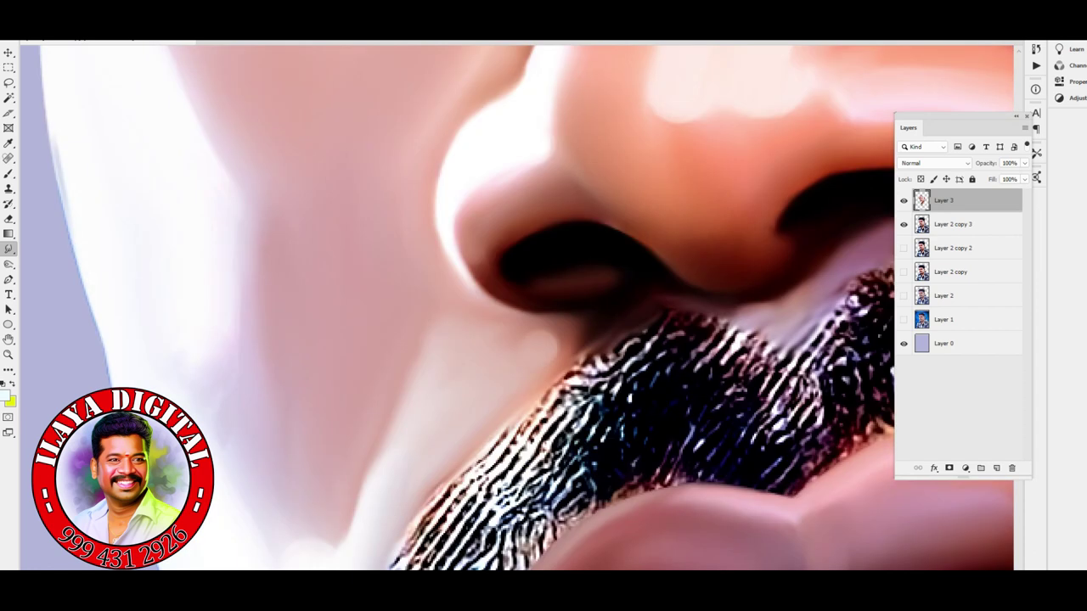
Add rounded pale pink highlight strokes on the lower and upper lips and lighten the near mouth corner.
scroll(629, 396, "down", 9)
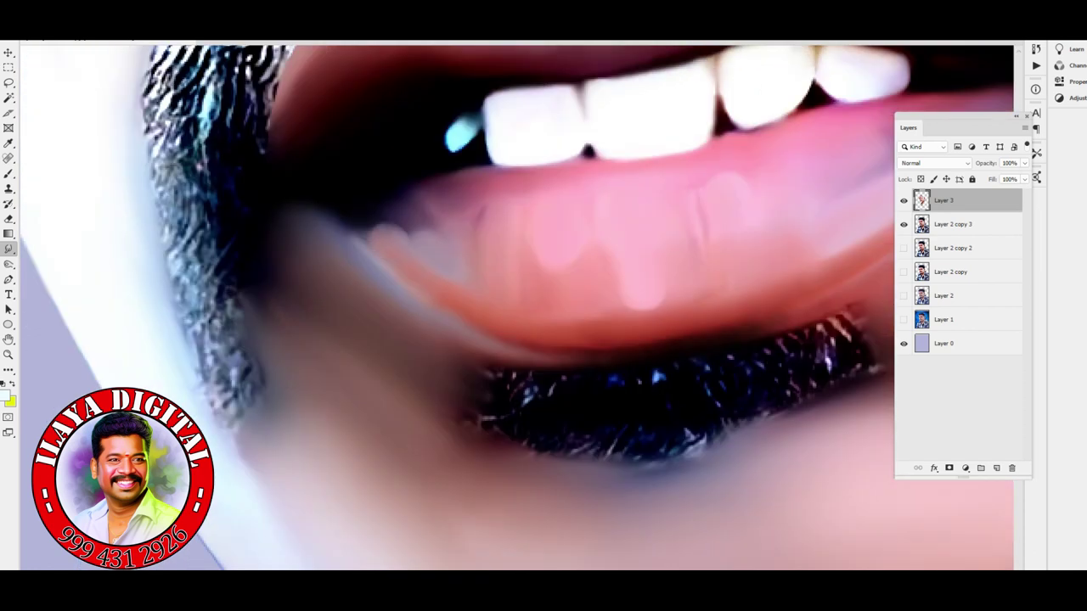
scroll(516, 307, "right", 4)
scroll(516, 307, "up", 1)
scroll(516, 308, "up", 3)
scroll(516, 308, "right", 1)
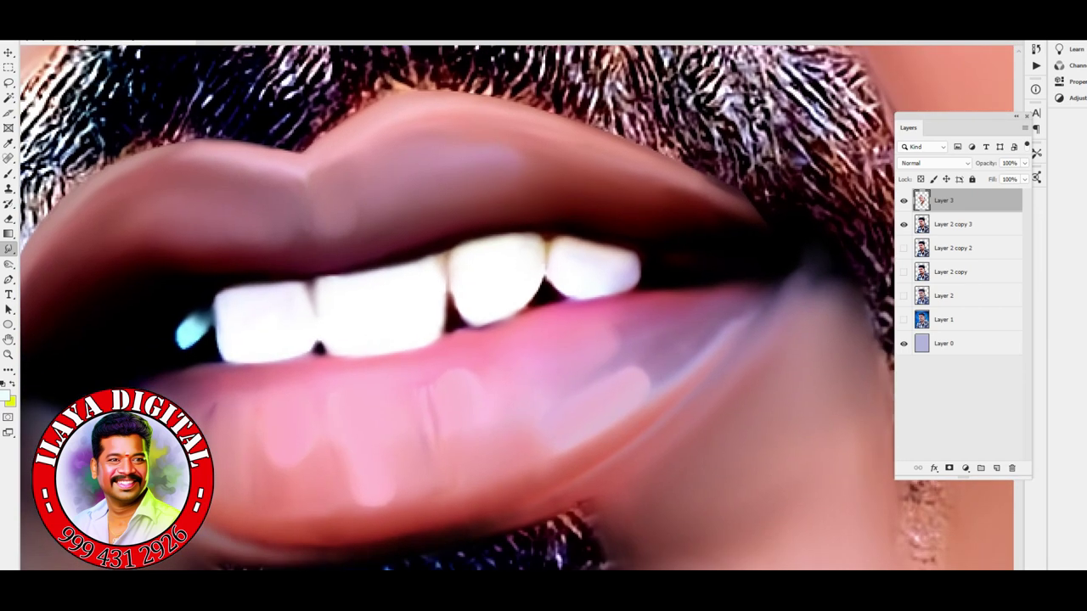
scroll(516, 308, "down", 3)
scroll(516, 307, "right", 3)
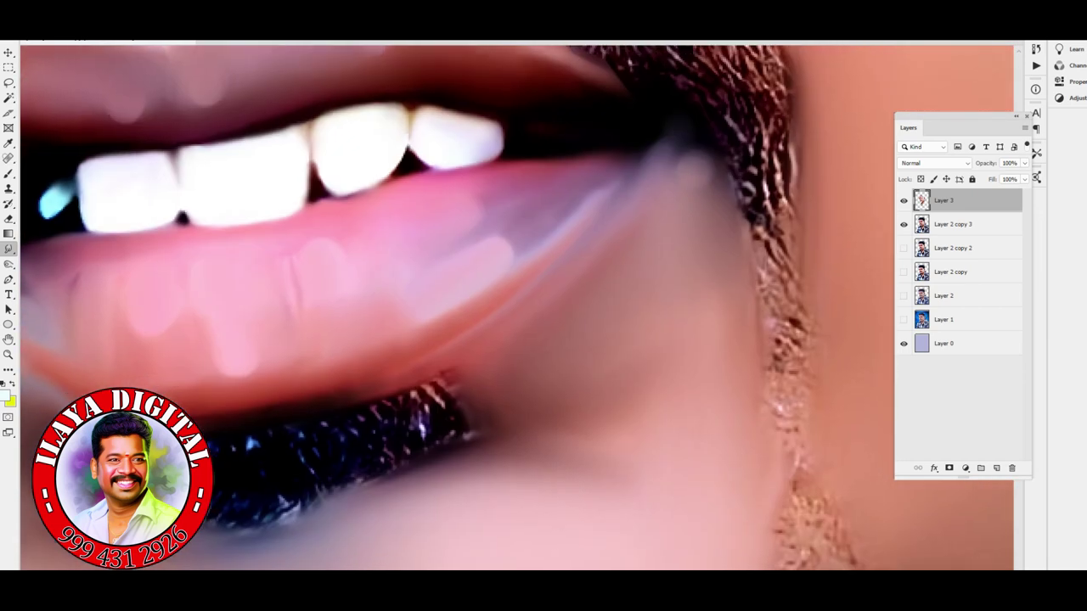
scroll(517, 307, "down", 4)
scroll(516, 307, "left", 1)
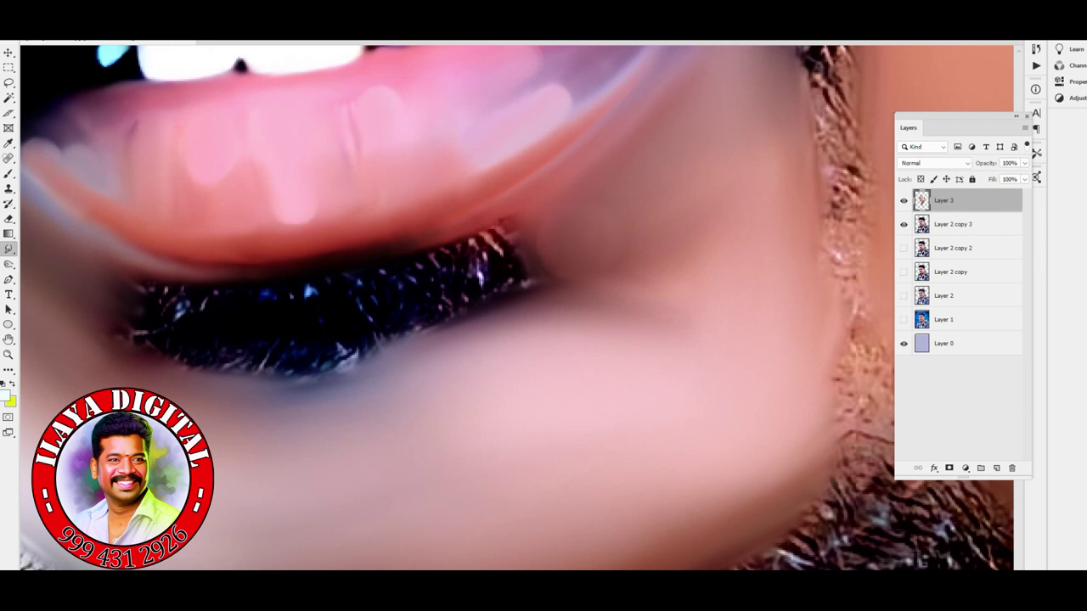
Add soft highlight strokes on the chin, near jaw, neck and the forehead above the near eyebrow.
scroll(516, 308, "down", 5)
scroll(516, 307, "up", 3)
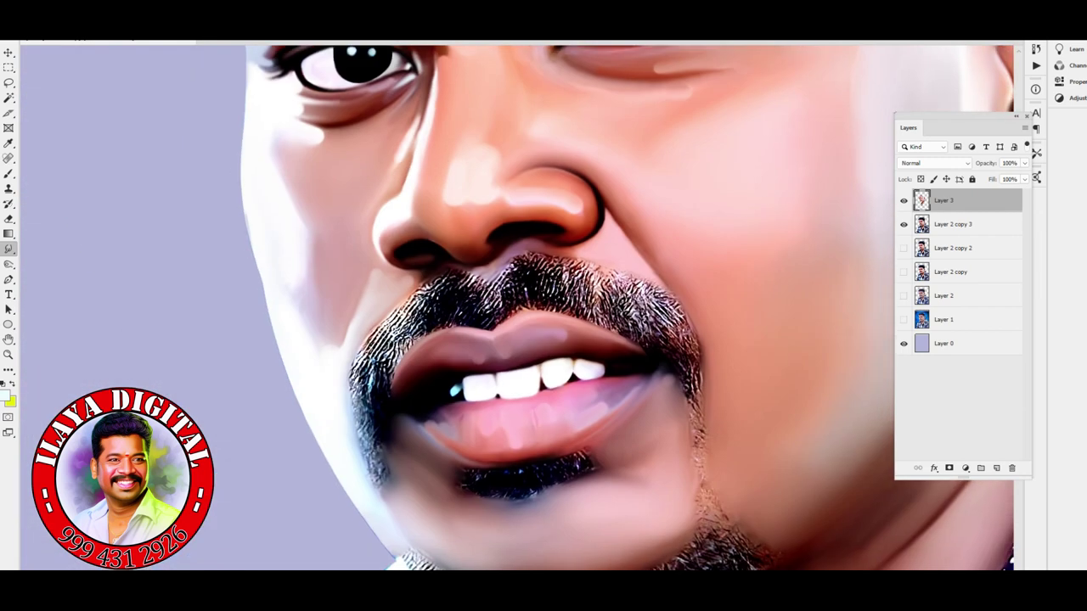
scroll(516, 307, "down", 4)
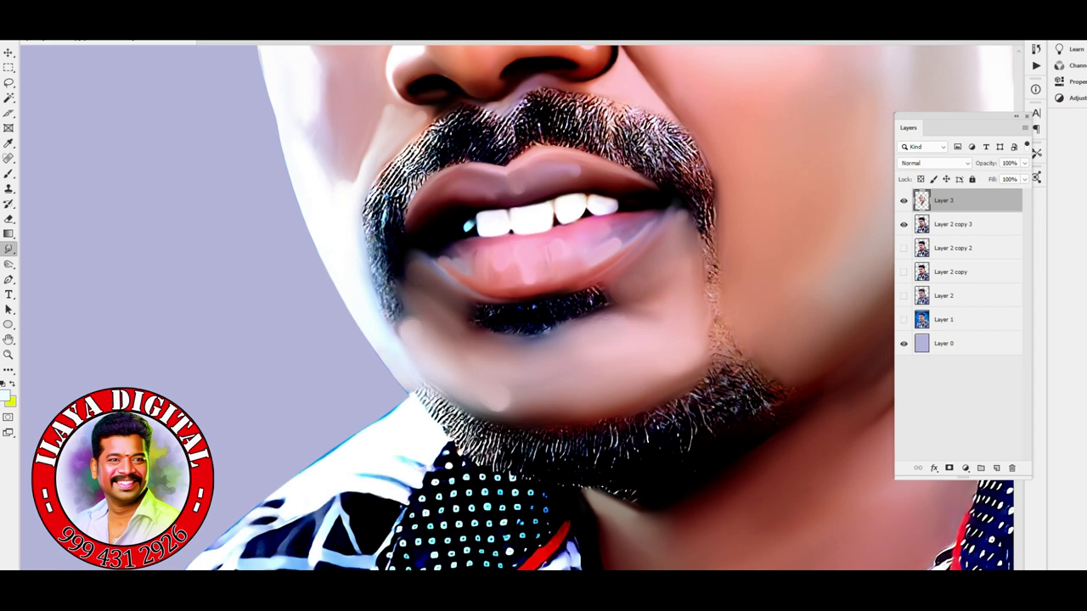
scroll(516, 307, "right", 5)
scroll(516, 307, "up", 1)
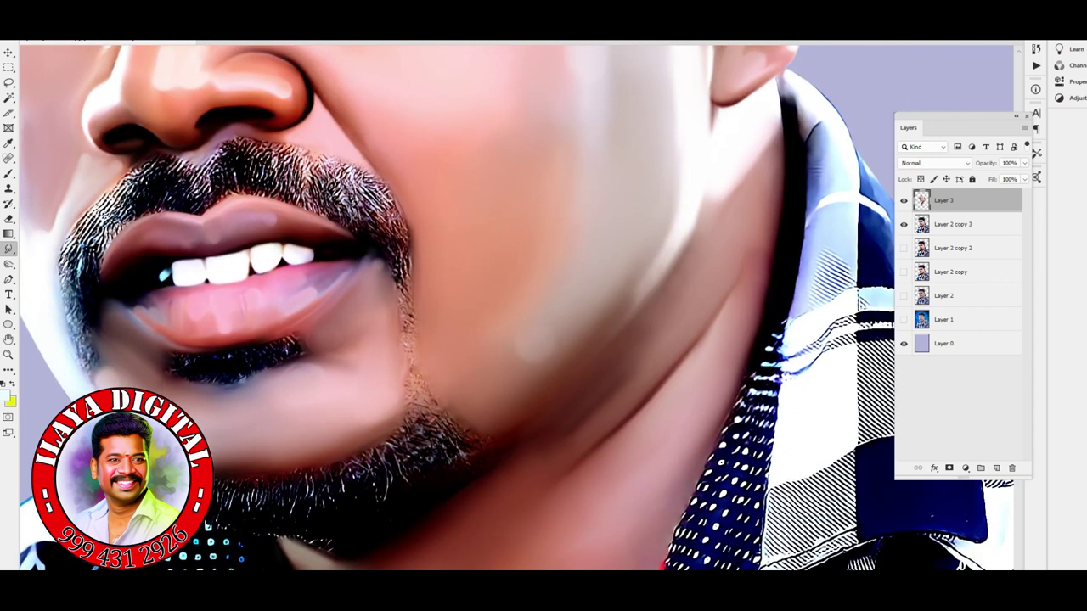
scroll(517, 307, "down", 7)
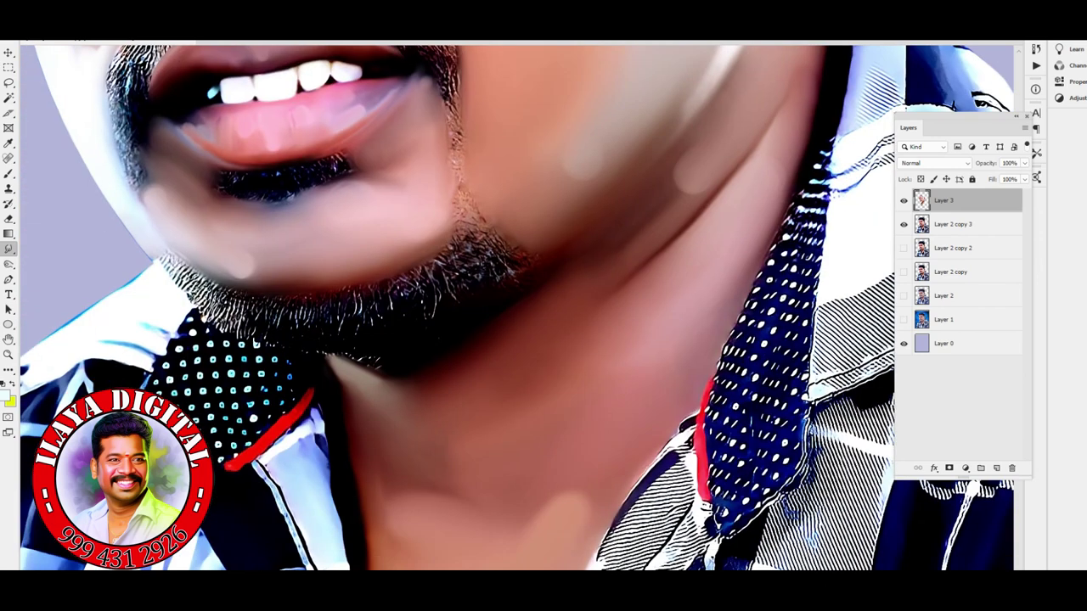
scroll(516, 307, "up", 15)
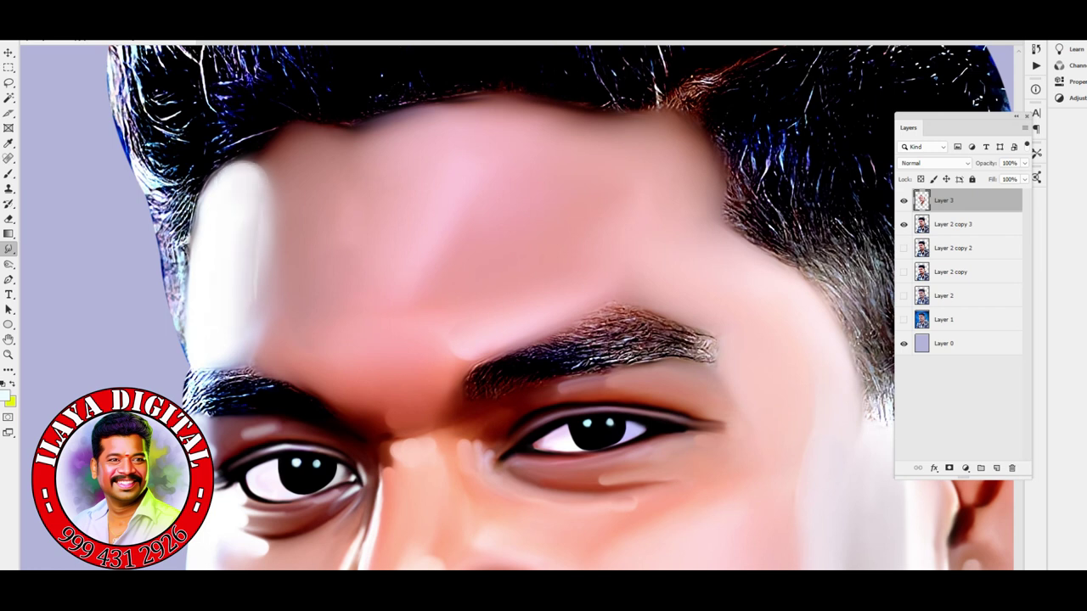
key("ctrl")
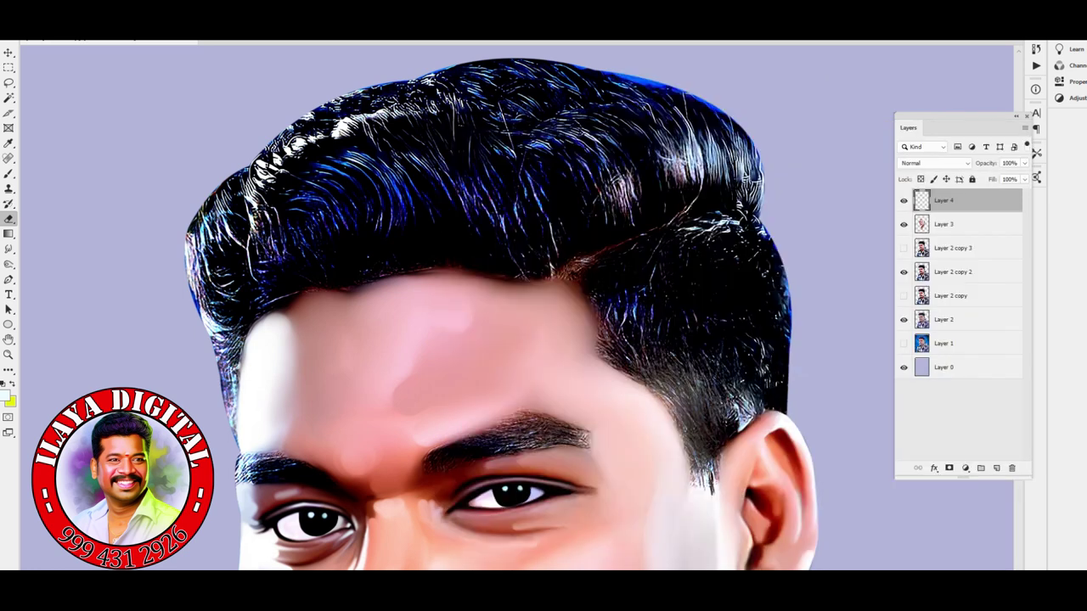
Smudge the outer end of the far eyebrow on Layer 4 into smooth, fine hair strands.
right_click(357, 127)
key("Escape")
right_click(360, 124)
key("Escape")
scroll(306, 475, "up", 6)
scroll(516, 306, "down", 1)
scroll(516, 306, "left", 3)
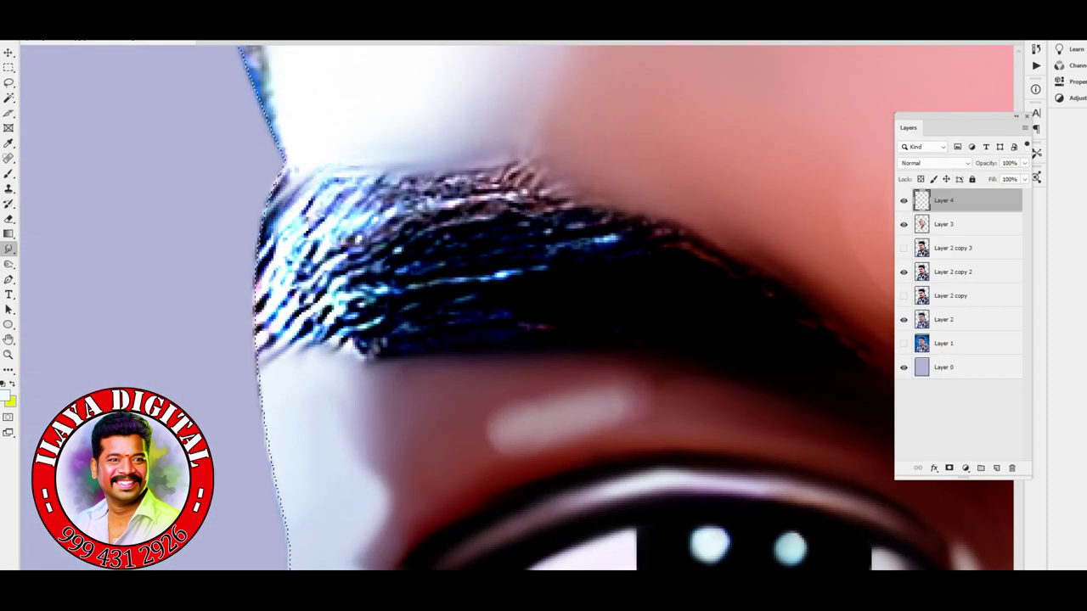
mouse_move(407, 189)
left_mouse_down()
mouse_move(305, 223)
mouse_move(509, 178)
mouse_move(560, 200)
mouse_move(293, 259)
left_mouse_up()
mouse_move(365, 280)
left_mouse_down()
mouse_move(314, 339)
mouse_move(407, 323)
mouse_move(357, 360)
mouse_move(509, 272)
left_mouse_up()
mouse_move(408, 306)
left_mouse_down()
mouse_move(314, 272)
mouse_move(543, 212)
mouse_move(323, 255)
mouse_move(408, 306)
left_mouse_up()
key("ctrl+alt+l")
key("ctrl+alt+l")
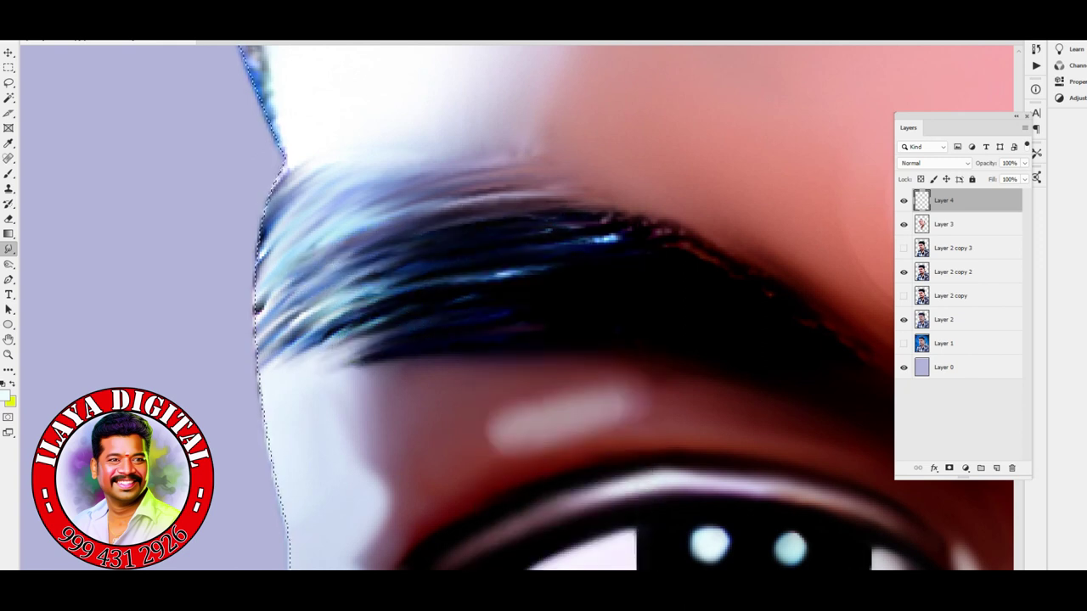
Smudge the upper and middle hairs of the far eyebrow along their growth towards the nose bridge.
left_click_drag(356, 246, 677, 234)
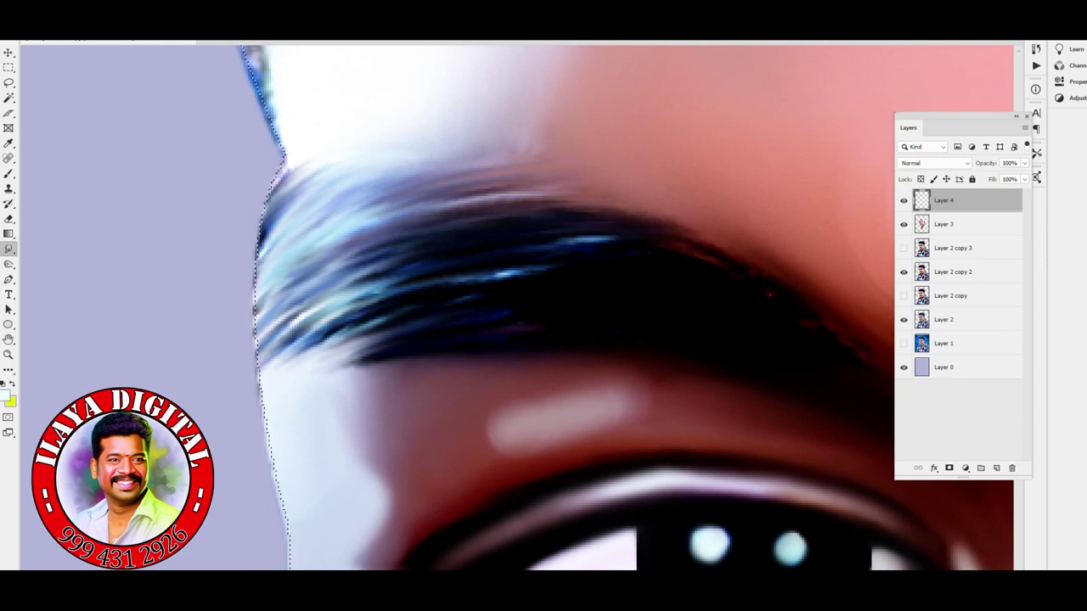
left_click_drag(339, 310, 606, 276)
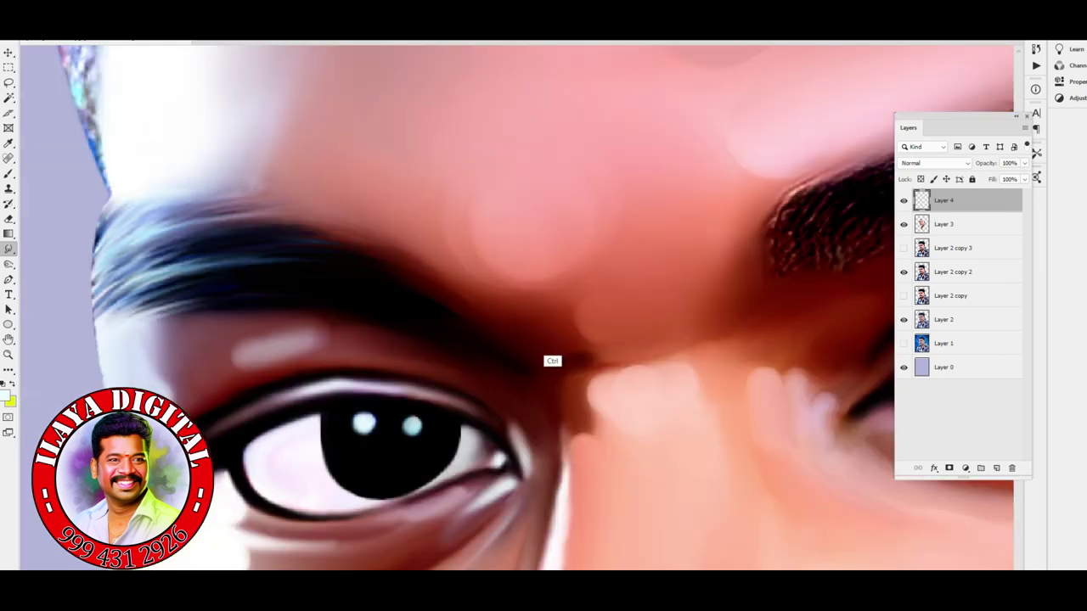
scroll(553, 359, "up", 4)
left_click_drag(587, 315, 301, 241)
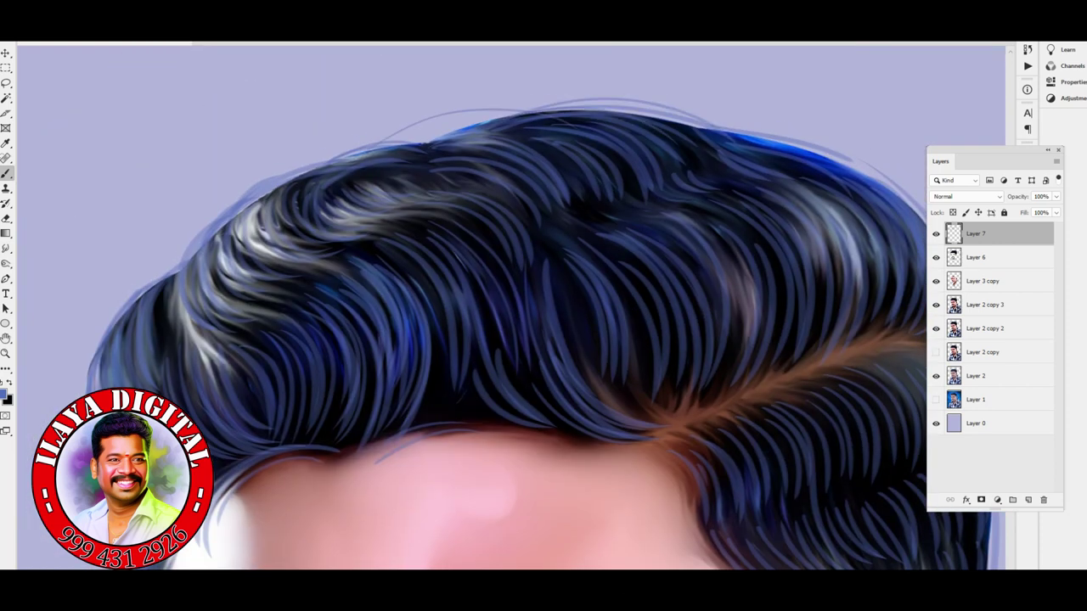
Load Layer 6's outline as a selection and add a new layer directly above it.
scroll(510, 305, "down", 5)
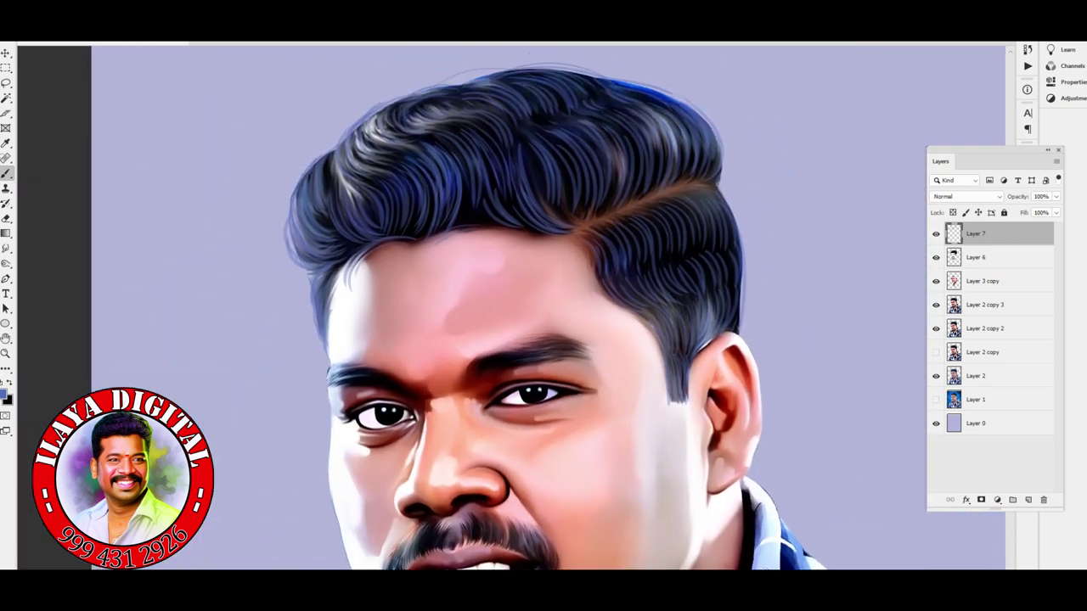
left_click(976, 257)
left_click(953, 257, "ctrl")
key("ctrl+shift+alt+n")
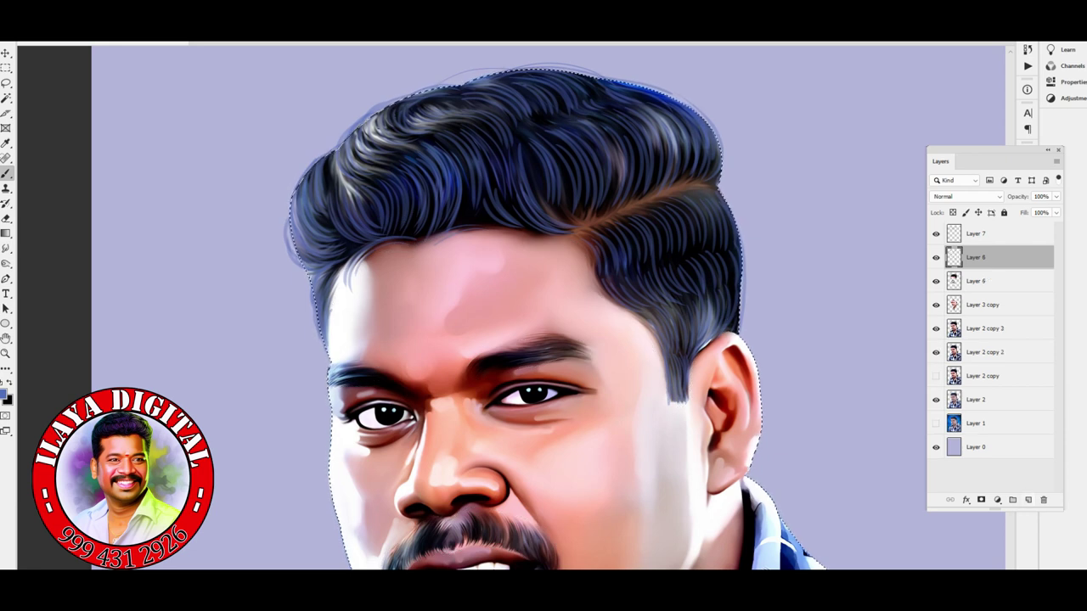
Paint soft black beneath the painted strands across the crown and front of the hair.
left_click_drag(310, 221, 475, 97)
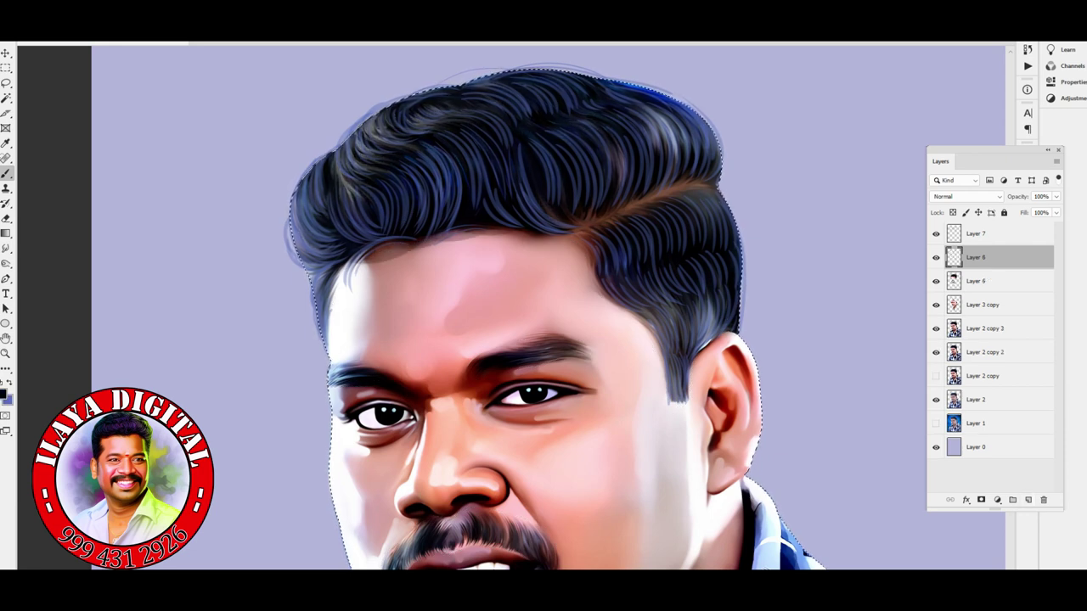
left_click_drag(560, 102, 679, 221)
left_click_drag(510, 93, 301, 255)
left_click_drag(365, 127, 306, 271)
left_click_drag(312, 153, 316, 339)
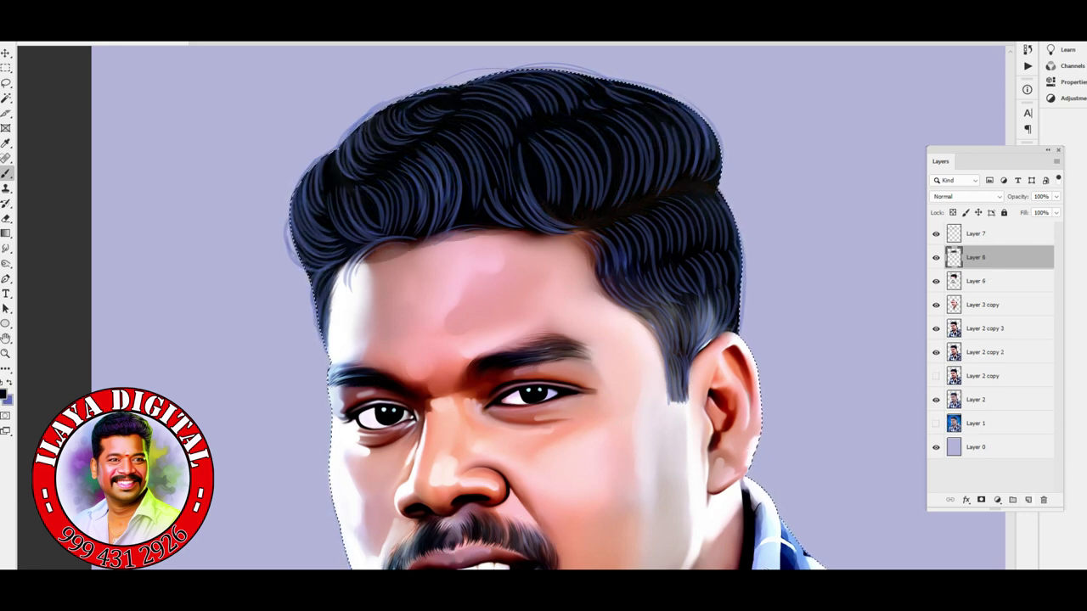
Paint soft black under the strands of the side hair and down the sideburn beside the ear.
left_click_drag(585, 238, 692, 340)
left_click_drag(658, 301, 687, 395)
left_click_drag(722, 335, 679, 412)
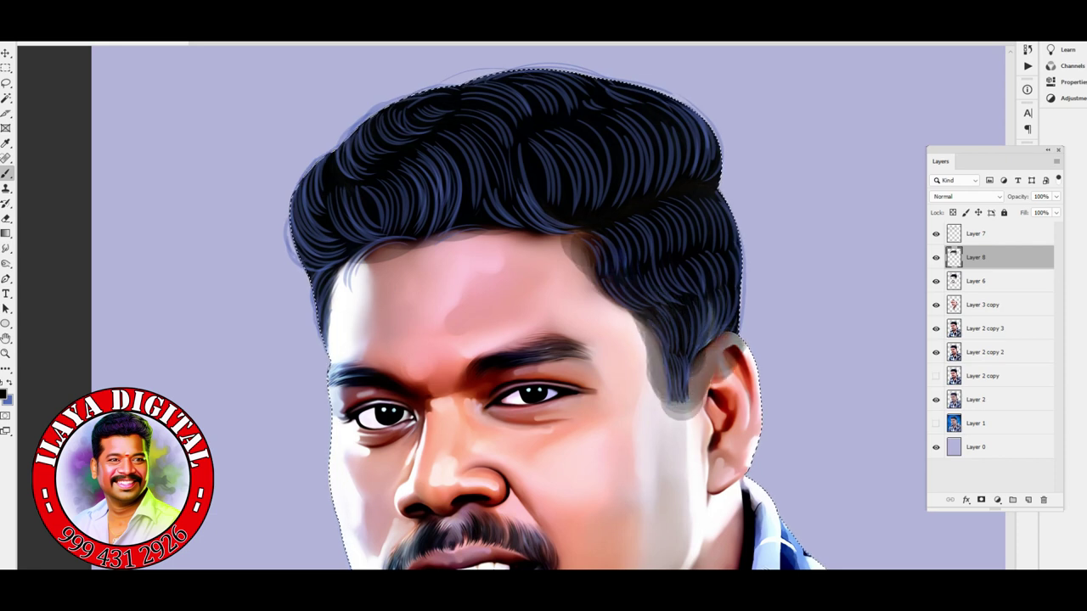
Erase the soft black spill from the forehead beside the hairline and from the skin around the sideburn and ear.
key("e")
key("ctrl+plus")
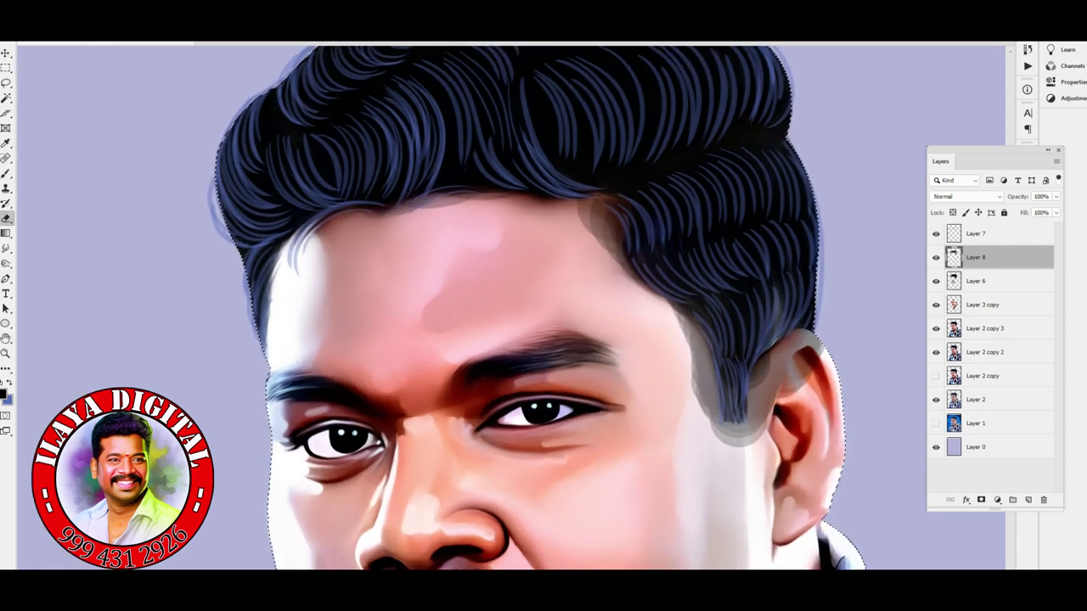
mouse_move(595, 197)
left_mouse_down()
mouse_move(586, 225)
mouse_move(607, 239)
left_mouse_up()
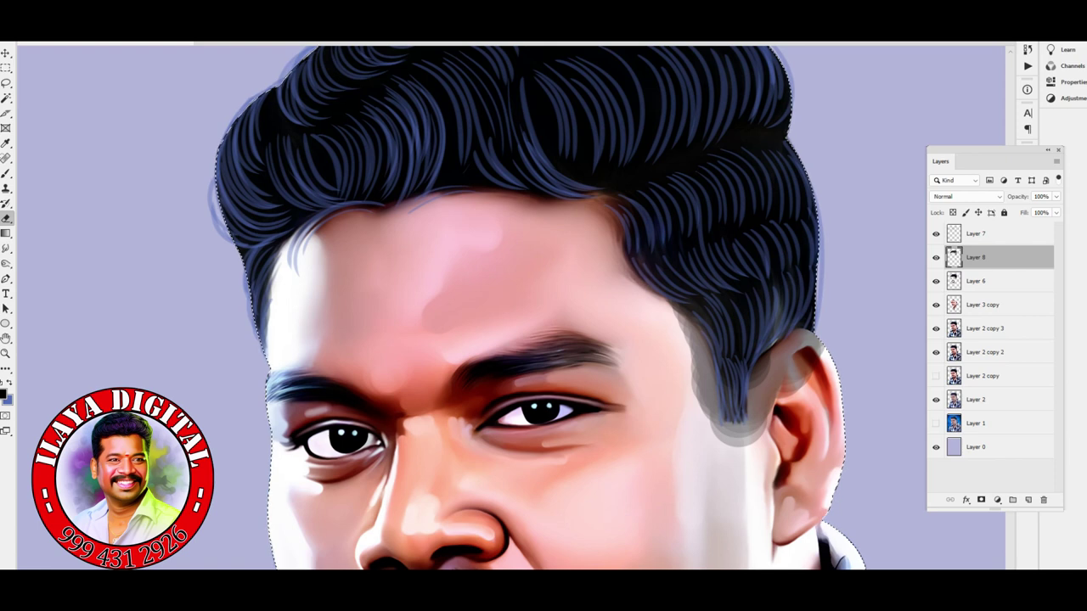
mouse_move(679, 314)
left_mouse_down()
mouse_move(713, 407)
mouse_move(814, 339)
left_mouse_up()
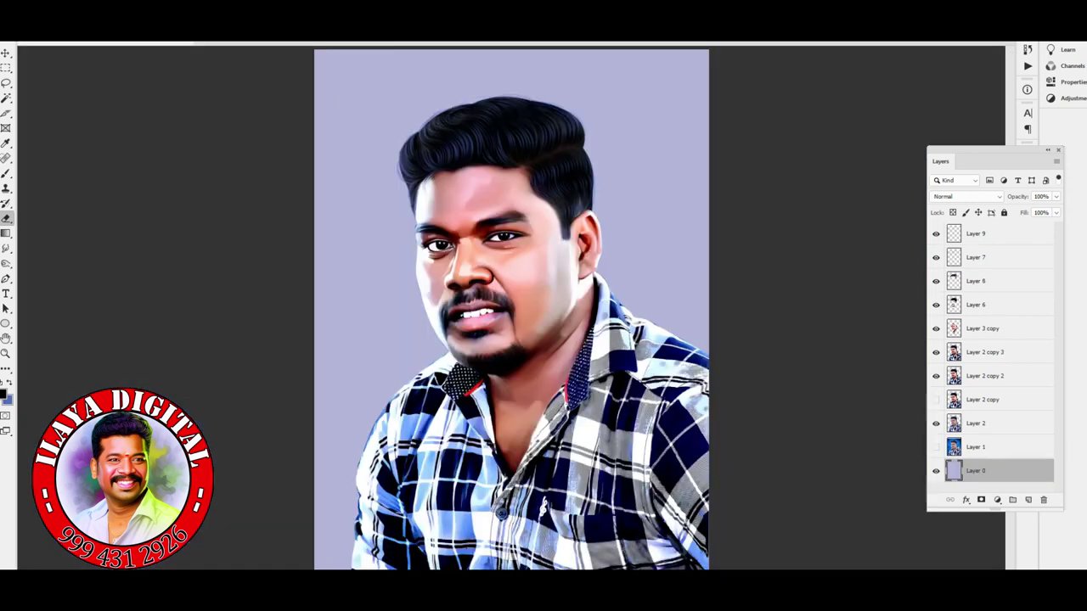
Darken the background on Layer 0 with Hue/Saturation, using hue -10, saturation -2 and a reduced lightness.
key("ctrl+u")
type("-10")
key("Tab")
type("-38")
key("Tab")
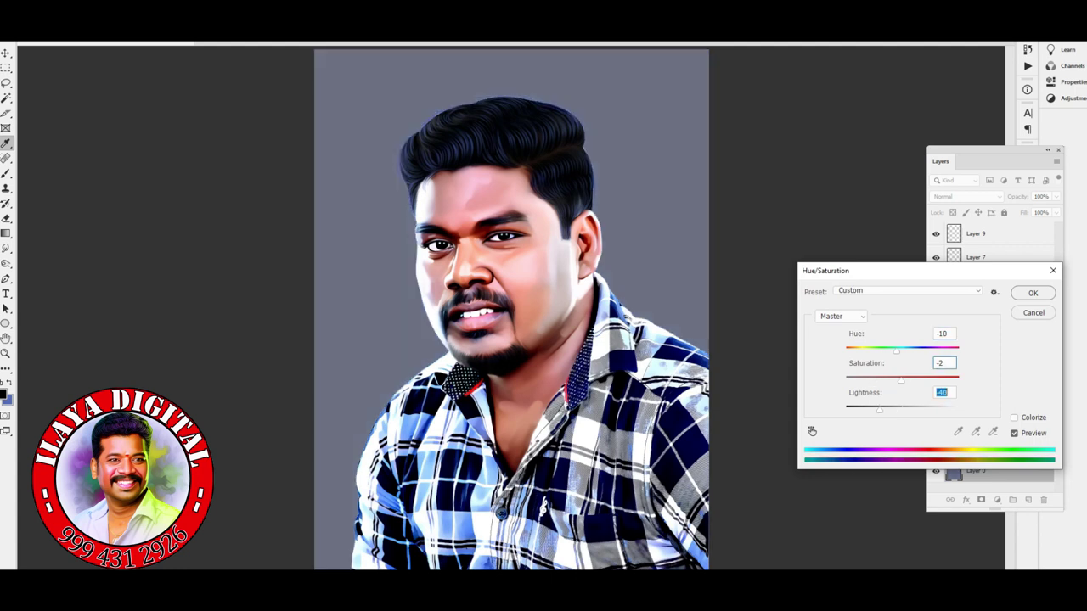
key("Return")
Combine Layer 9 and Layer 7 into one layer and add a new layer above it.
scroll(509, 255, "up", 5)
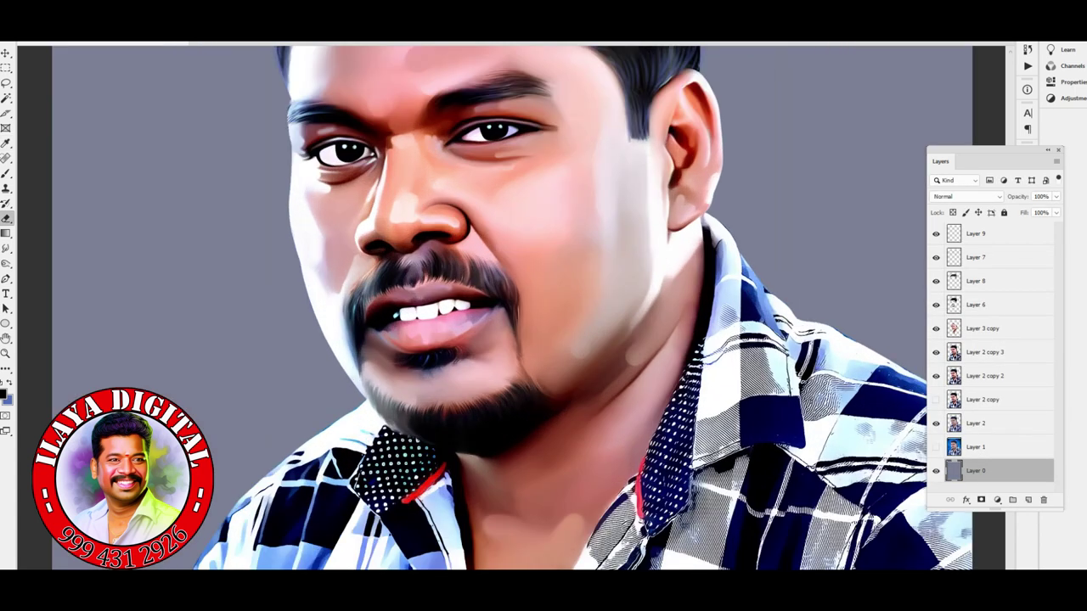
left_click(976, 233)
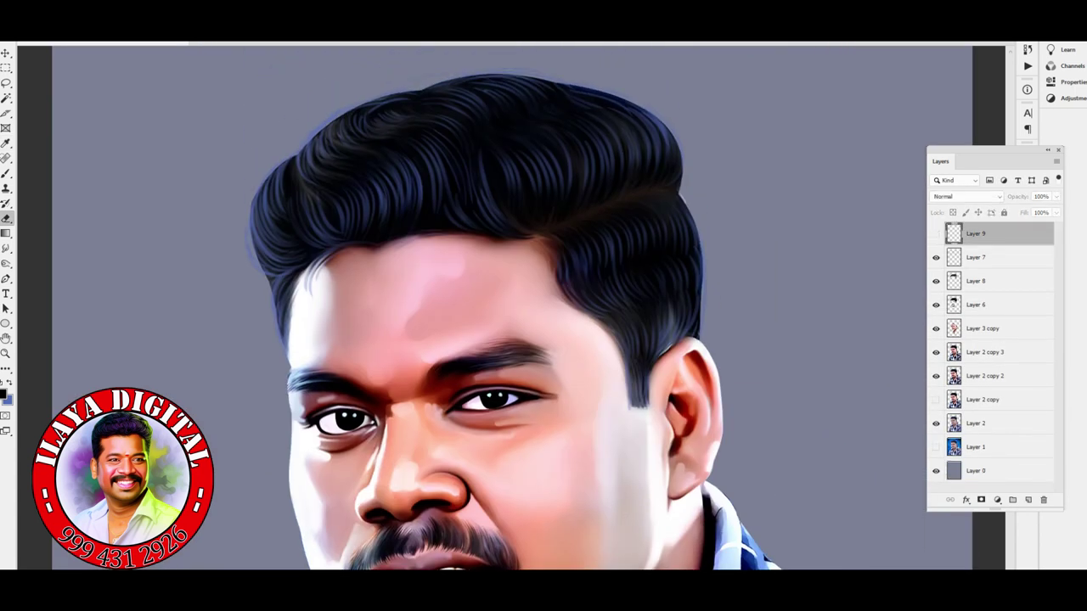
key("ctrl+e")
key("ctrl+shift+alt+n")
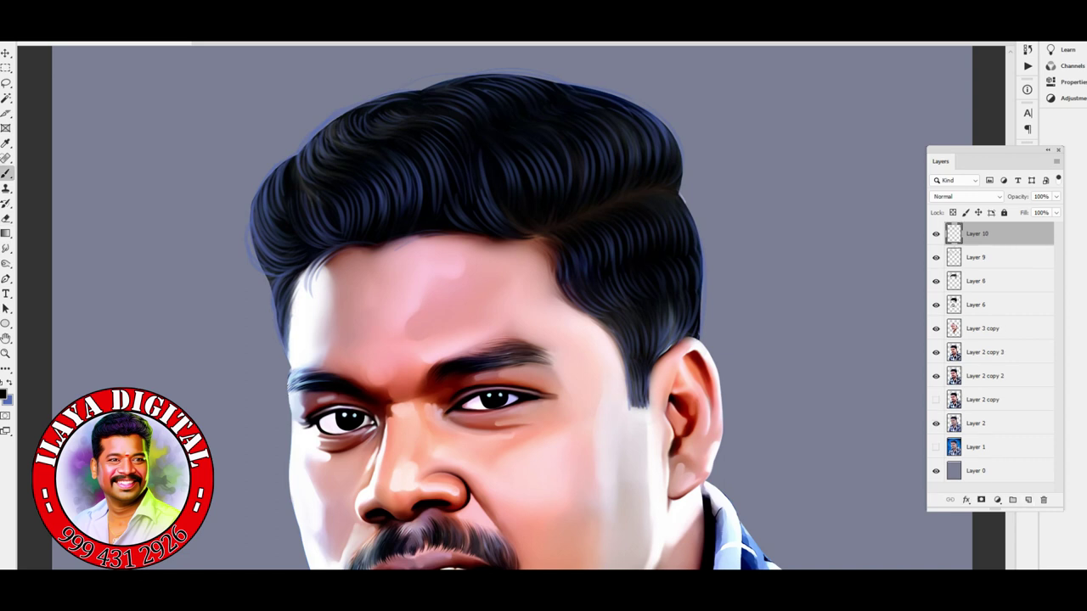
Choose a Round Point bristle brush from the pad presets, check its tip settings and paint first thin dark hairs over the forehead.
right_click(379, 121)
key("Escape")
scroll(524, 308, "up", 5)
right_click(355, 111)
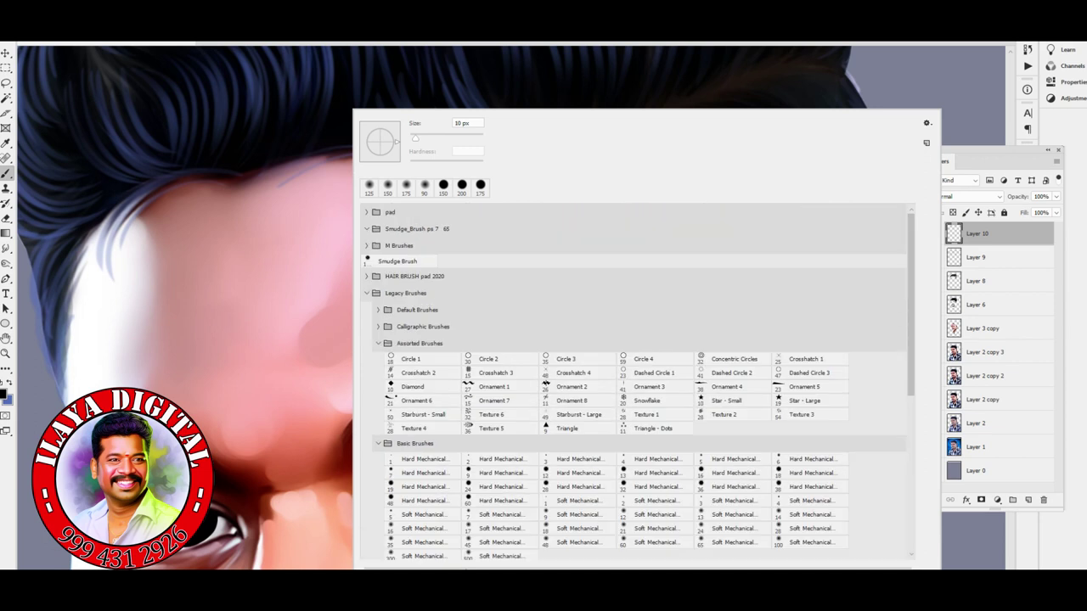
left_click(366, 212)
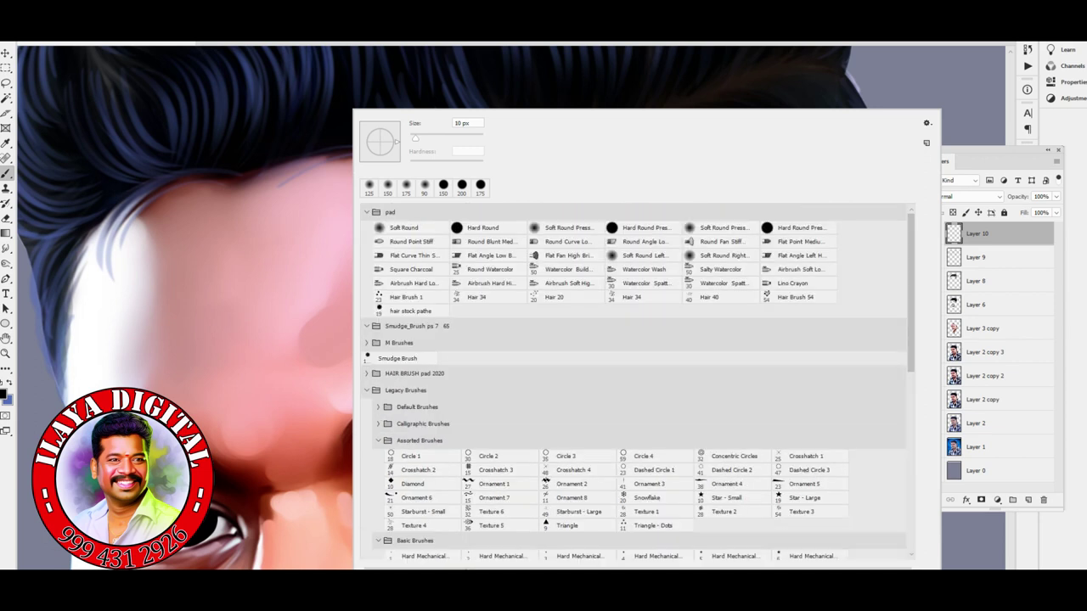
key("Escape")
scroll(509, 305, "down", 3)
scroll(509, 306, "up", 4)
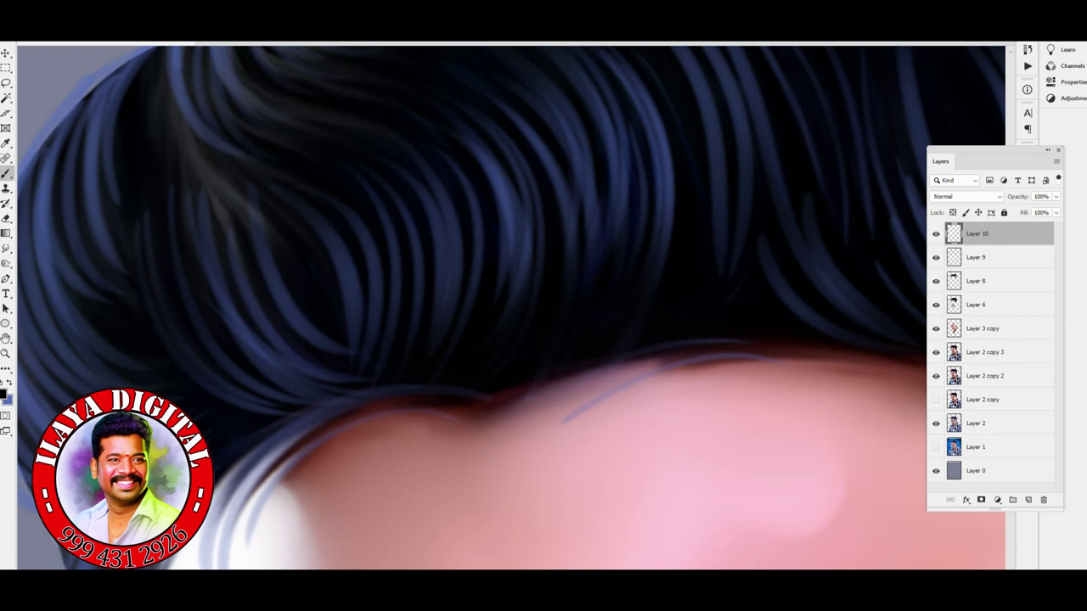
scroll(510, 306, "down", 3)
scroll(509, 305, "up", 4)
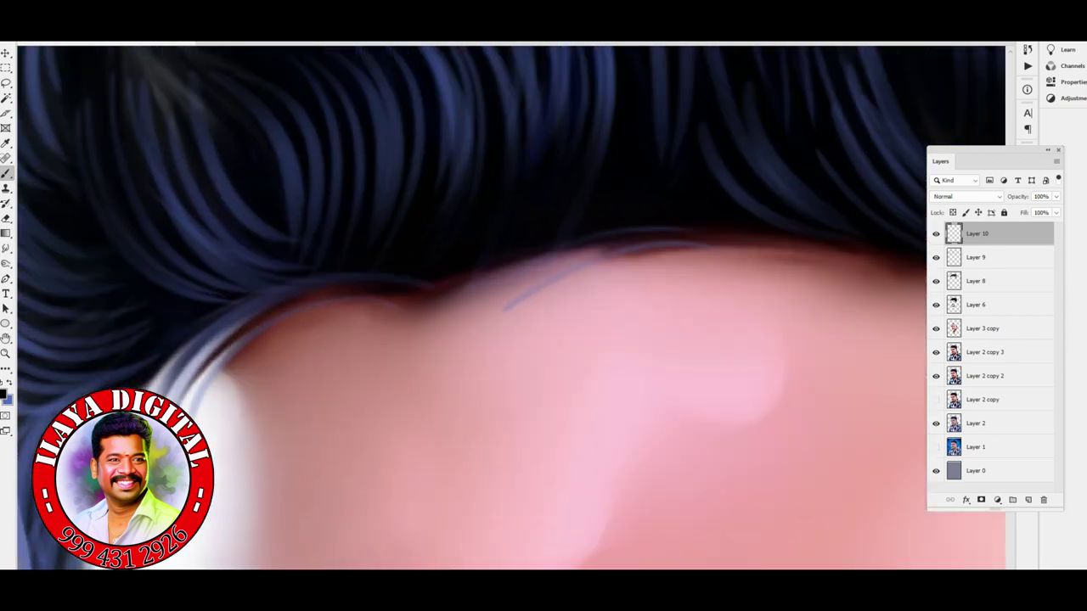
key("F5")
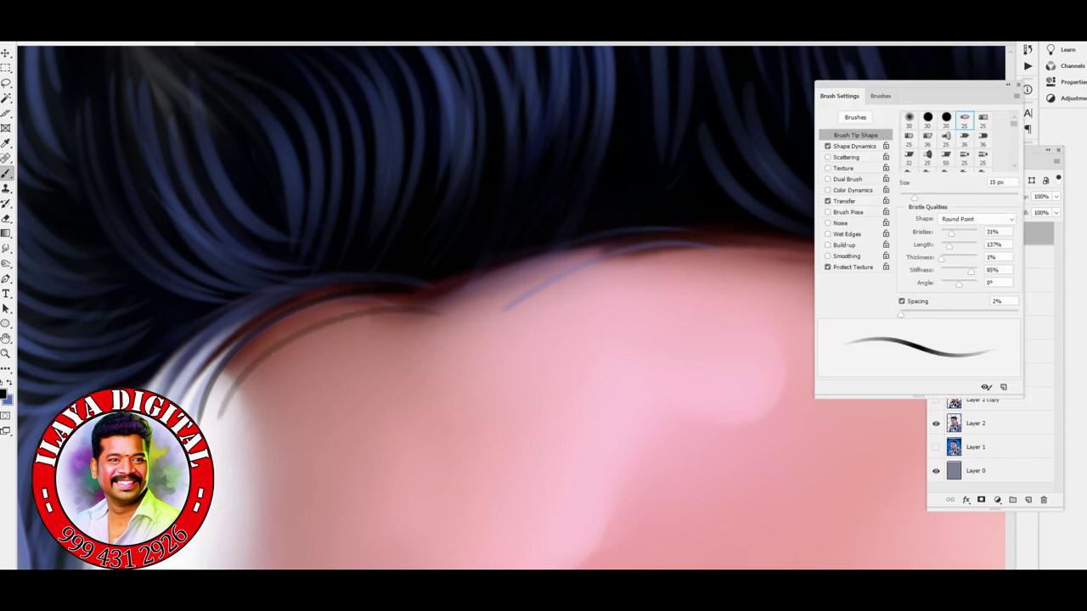
key("F5")
Paint thin dark stray hairs over the forehead along the middle of the front hairline and down the far temple.
scroll(509, 306, "up", 3)
mouse_move(323, 509)
left_mouse_down()
mouse_move(442, 416)
mouse_move(730, 450)
left_mouse_up()
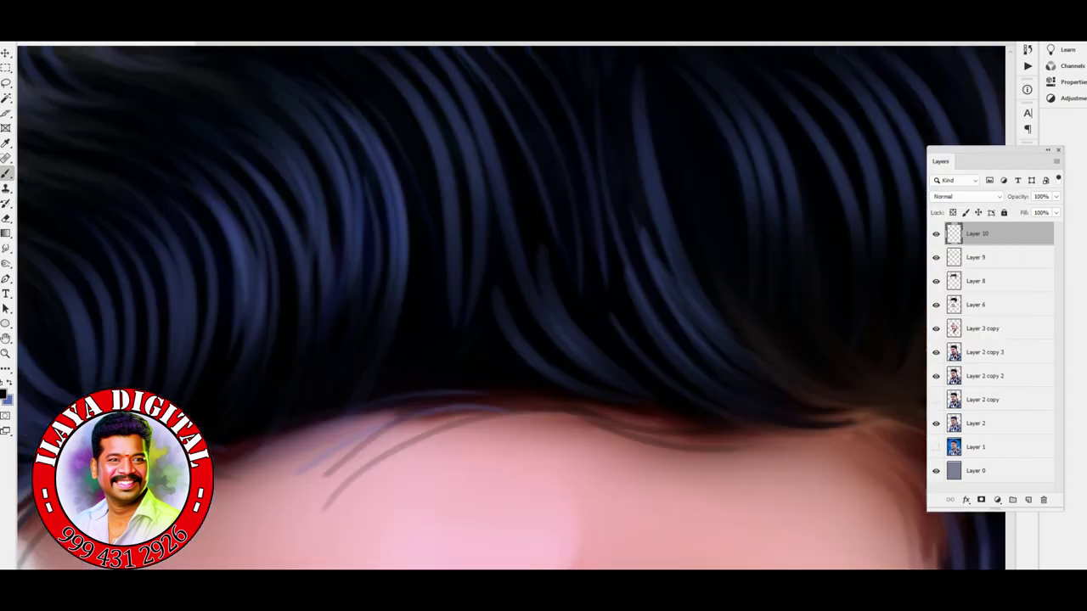
scroll(509, 306, "down", 3)
scroll(509, 306, "up", 2)
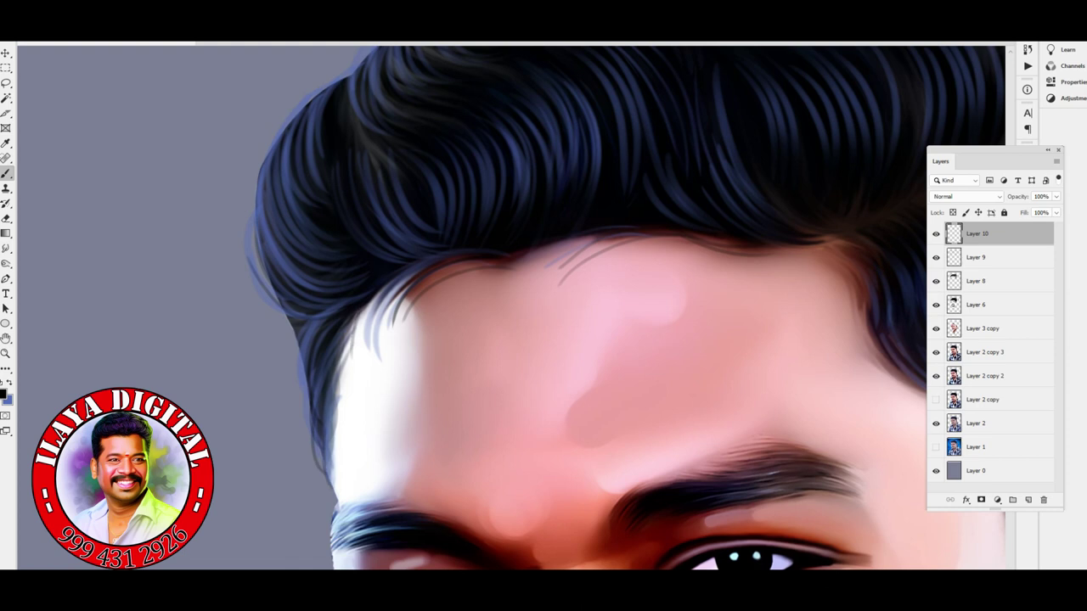
scroll(204, 408, "up", 3)
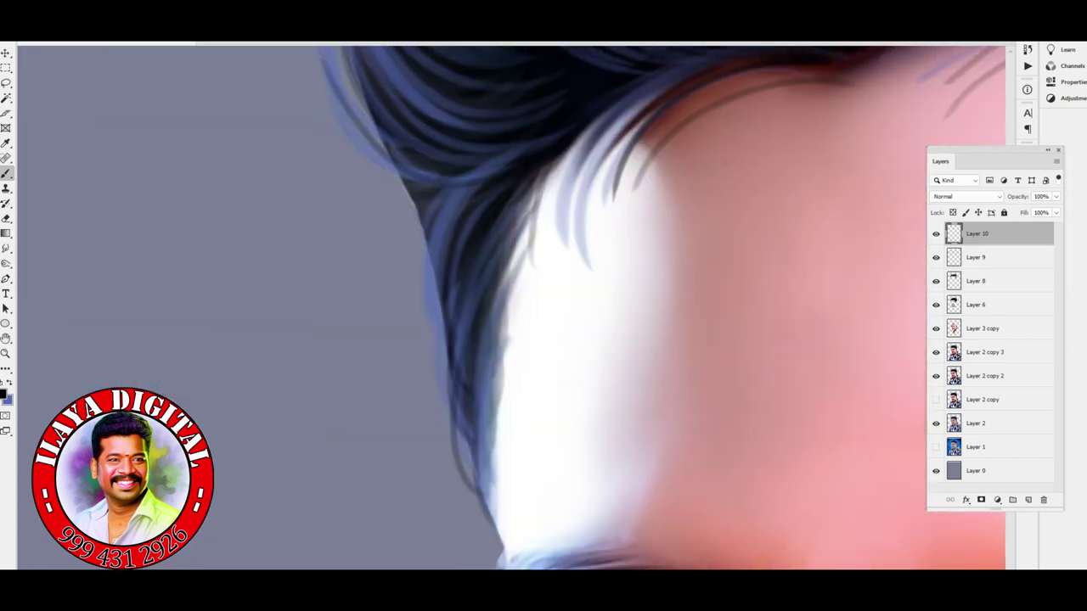
scroll(544, 306, "down", 2)
scroll(543, 305, "up", 3)
Paint fine grey strands along the hair flow across the crown, the front wave and the side hair.
scroll(543, 305, "up", 3)
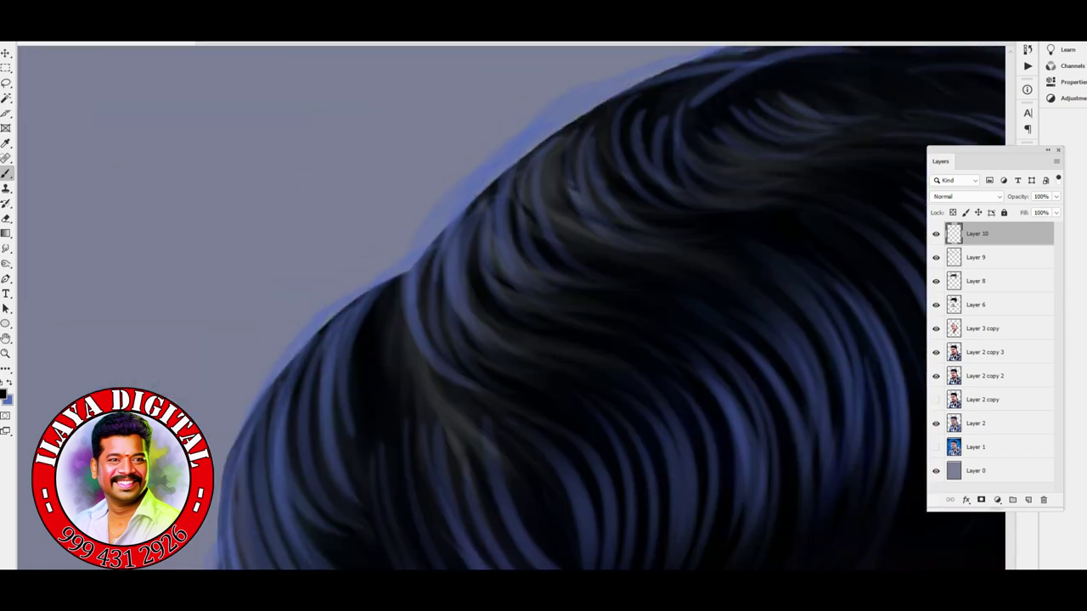
scroll(562, 460, "down", 2)
scroll(563, 460, "up", 2)
scroll(563, 460, "up", 2)
scroll(562, 460, "down", 2)
scroll(563, 460, "up", 2)
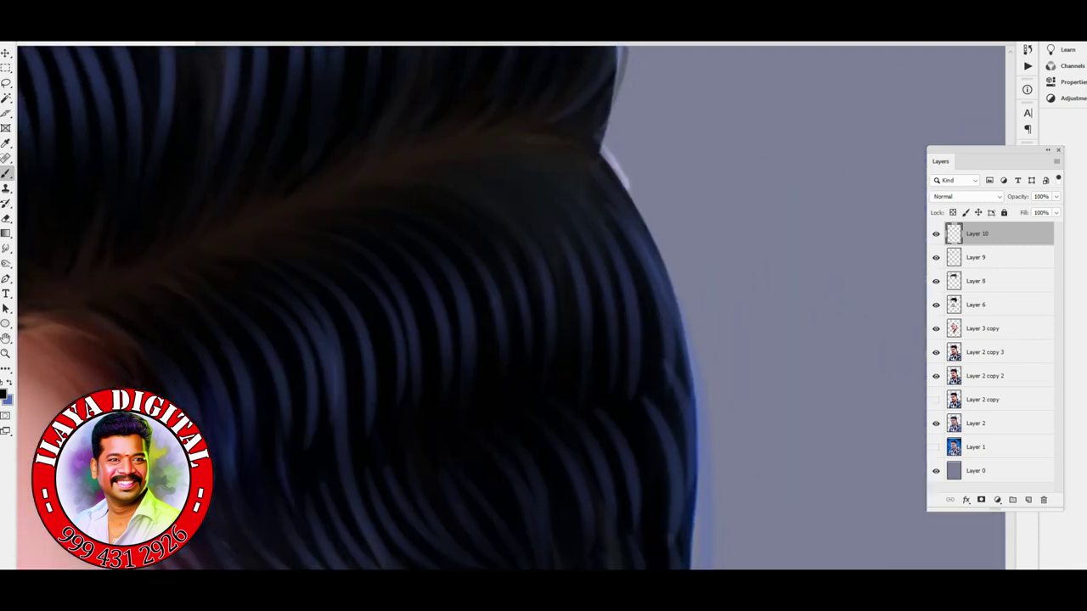
scroll(563, 460, "down", 1)
scroll(563, 460, "down", 2)
Set the foreground colour to a yellow-green and paint strands along the far outer edge of the front hair.
scroll(563, 460, "up", 3)
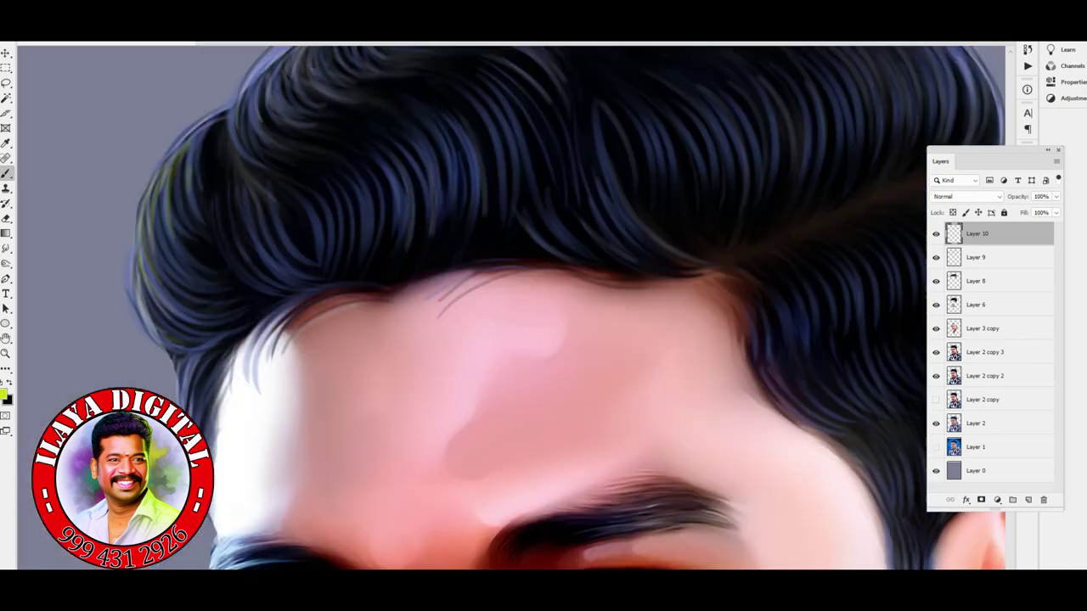
scroll(563, 460, "up", 2)
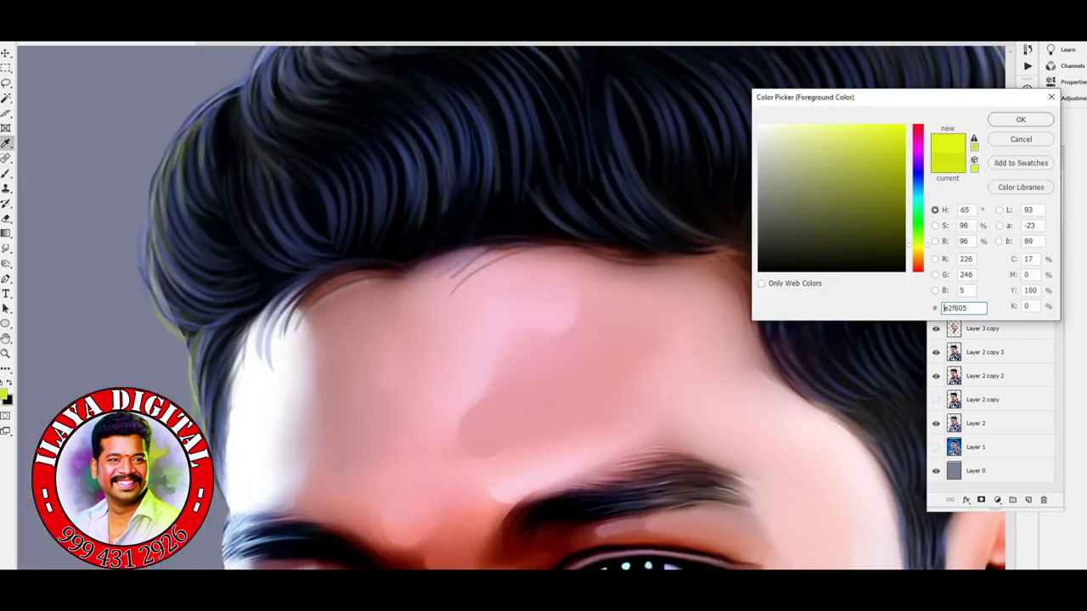
left_click_drag(195, 332, 150, 216)
left_click_drag(177, 272, 162, 177)
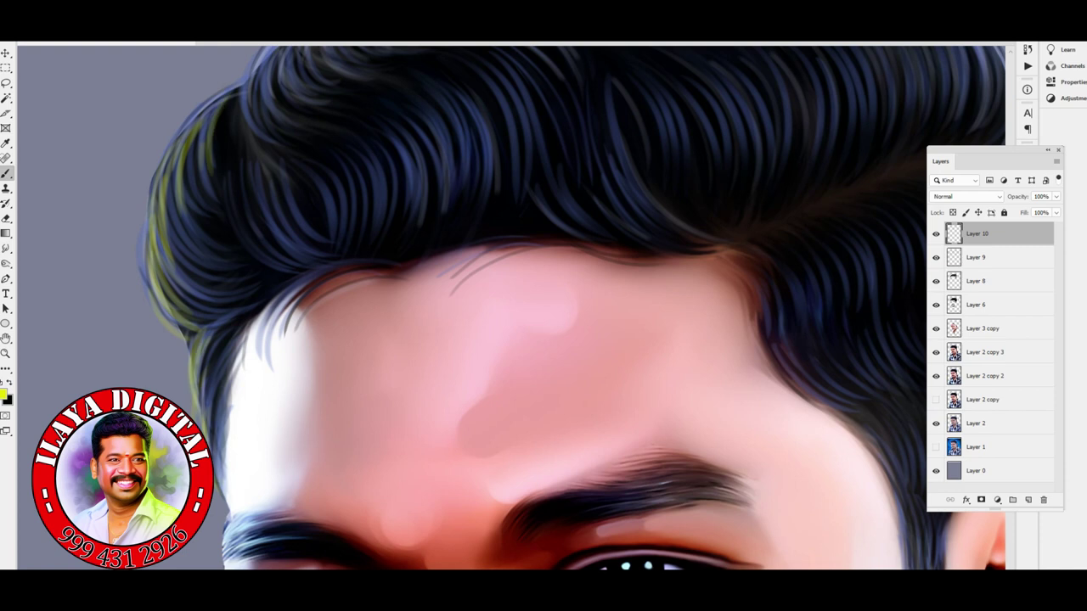
Paint yellow-green rim strands along the crown's outline and down the outer edge of the hair towards the ear.
scroll(510, 306, "up", 5)
scroll(509, 305, "up", 3)
left_click_drag(195, 280, 276, 256)
left_click_drag(106, 352, 547, 197)
left_click_drag(419, 204, 836, 310)
left_click_drag(605, 213, 849, 301)
left_click_drag(857, 361, 887, 429)
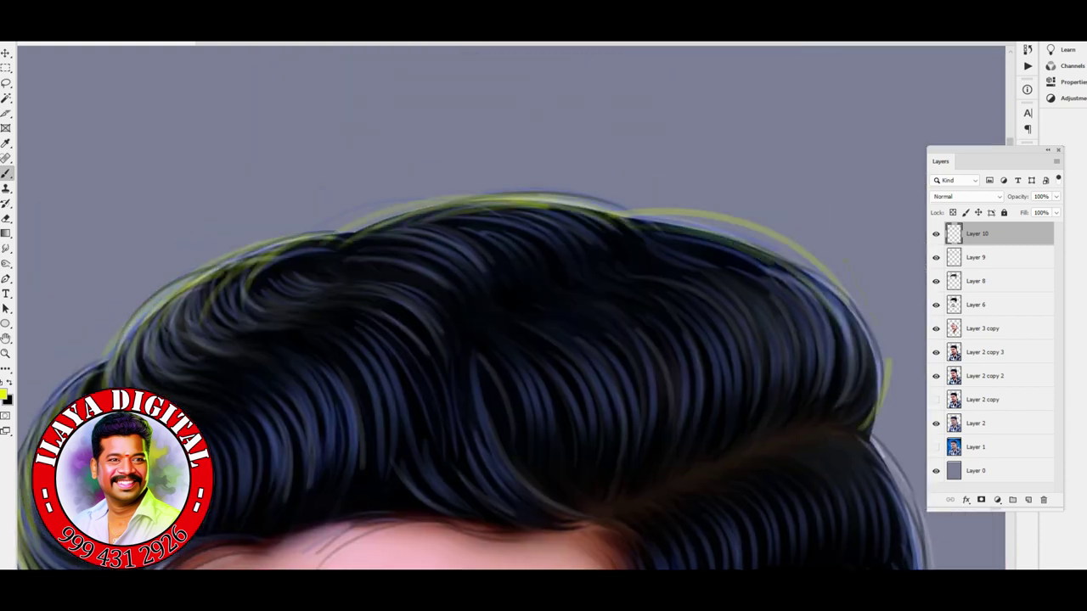
left_click_drag(836, 272, 890, 357)
scroll(509, 305, "down", 3)
scroll(509, 306, "right", 3)
Set the foreground colour to magenta f505c5 and paint strands along the hair's outer edges and crown.
left_click(4, 393)
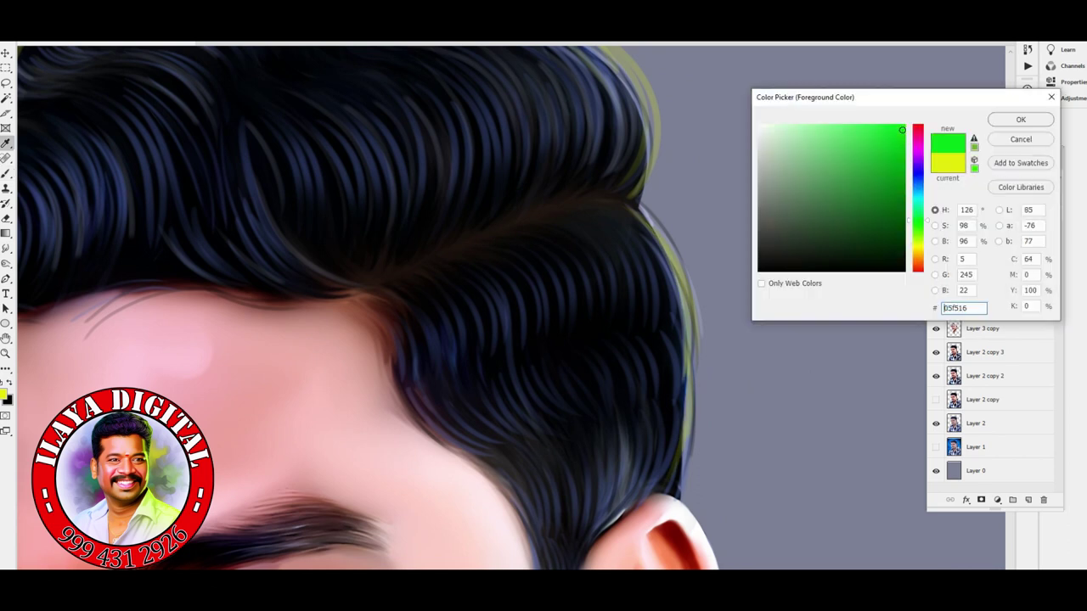
left_click(916, 147)
key("Return")
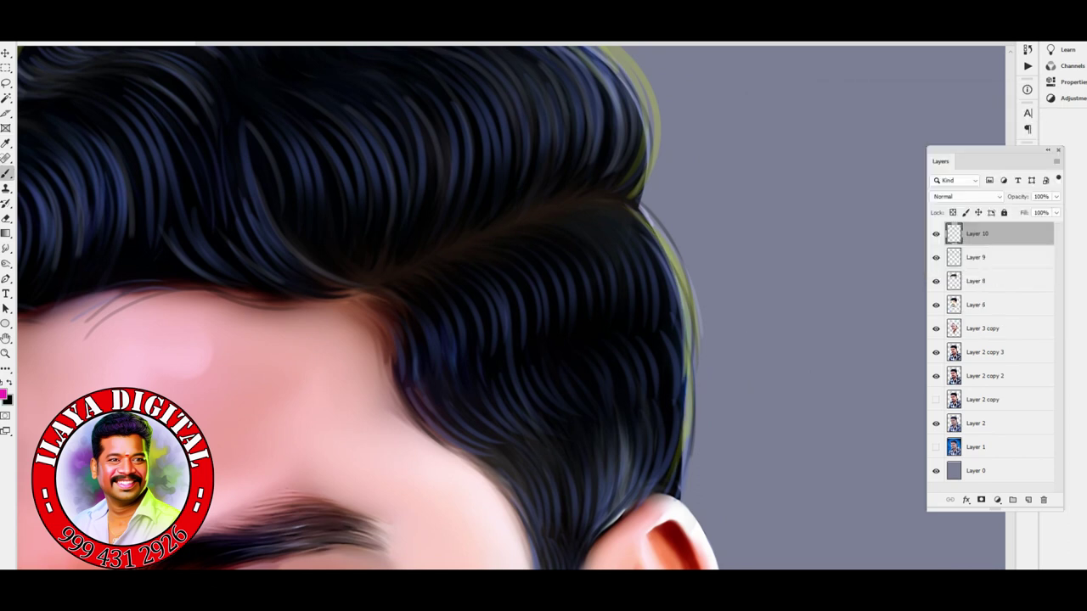
scroll(509, 306, "up", 5)
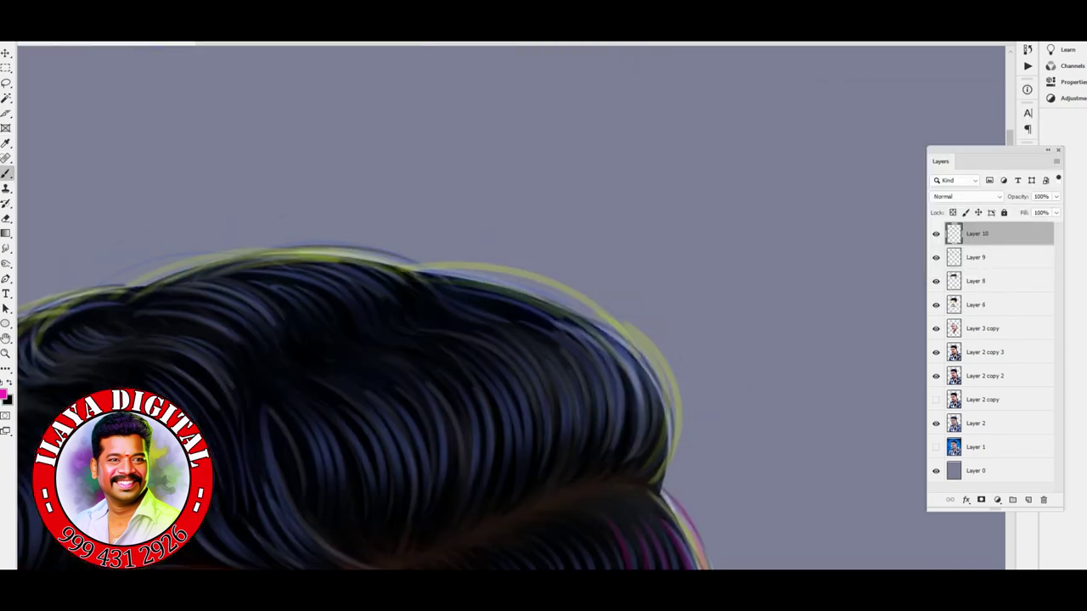
scroll(509, 339, "left", 5)
scroll(544, 306, "down", 3)
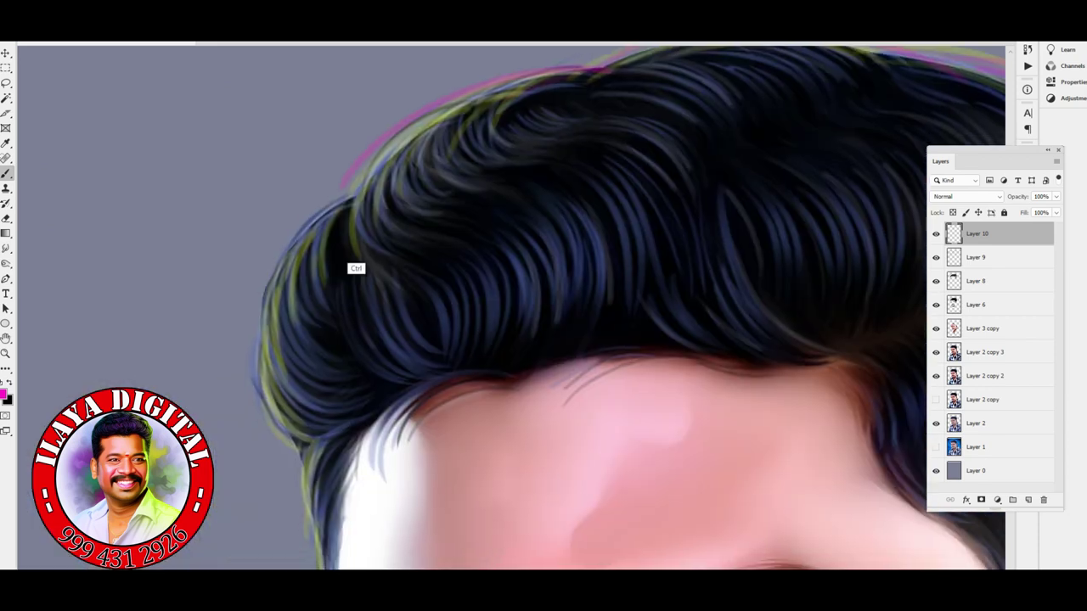
scroll(543, 306, "down", 4)
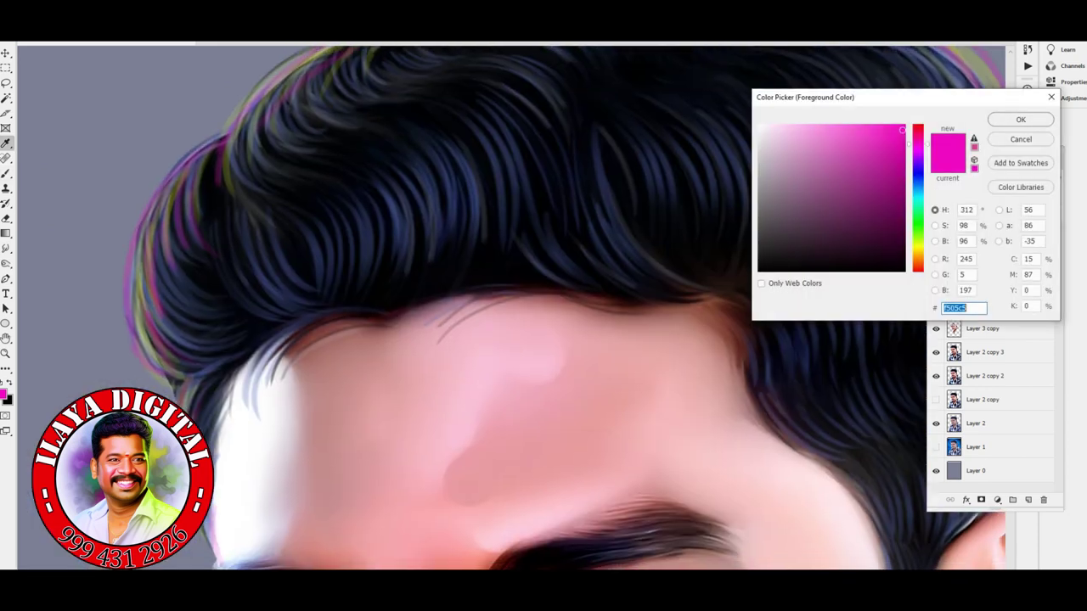
Set the foreground colour to near-white fbf6fa and choose a Round Point bristle brush from Wet Media Brushes at 35 px.
key("Return")
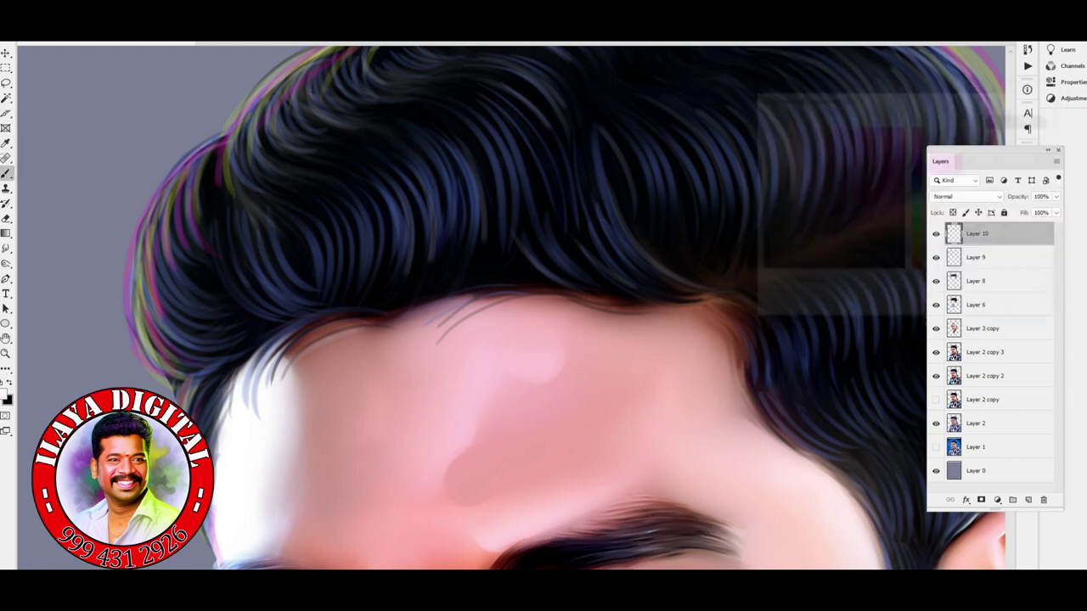
right_click(429, 127)
scroll(774, 515, "down", 5)
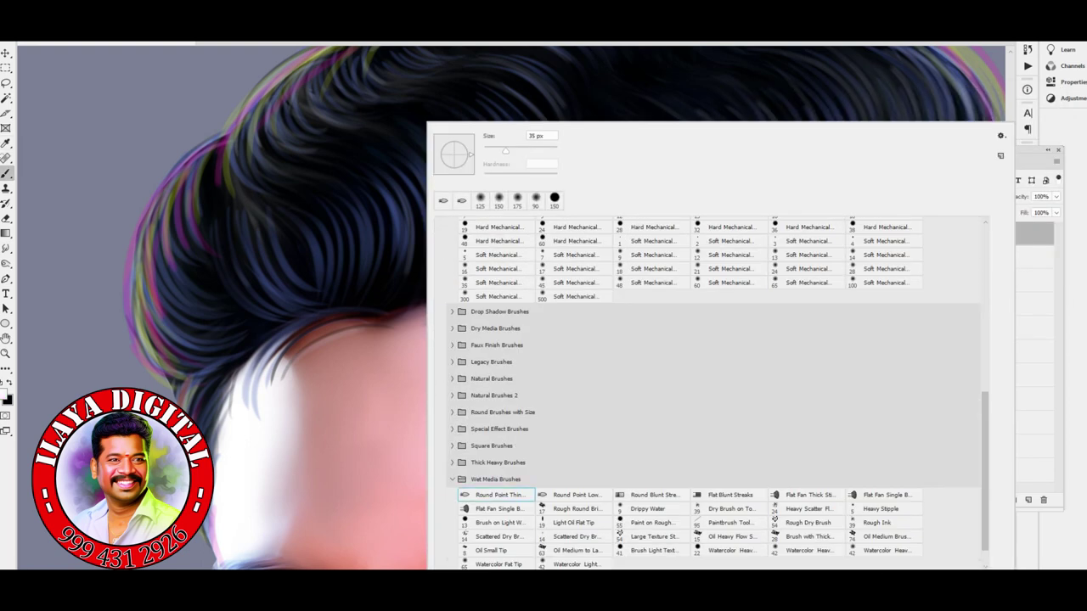
scroll(774, 515, "down", 1)
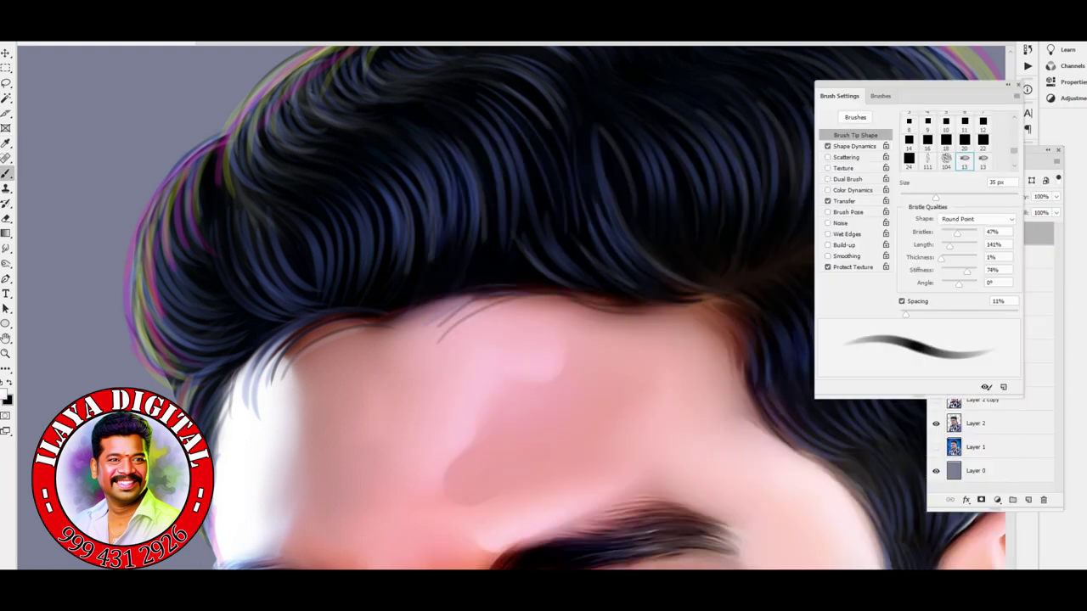
key("F5")
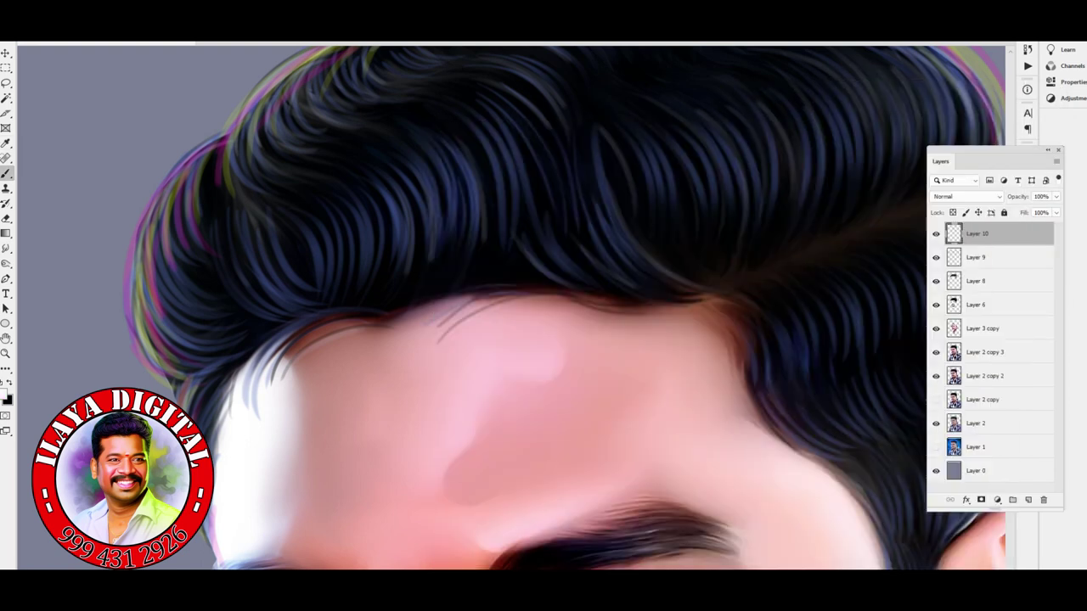
Paint thin white strands over the forehead hairline and along the outer edge of the far temple hair.
key("ctrl+plus")
key("ctrl+plus")
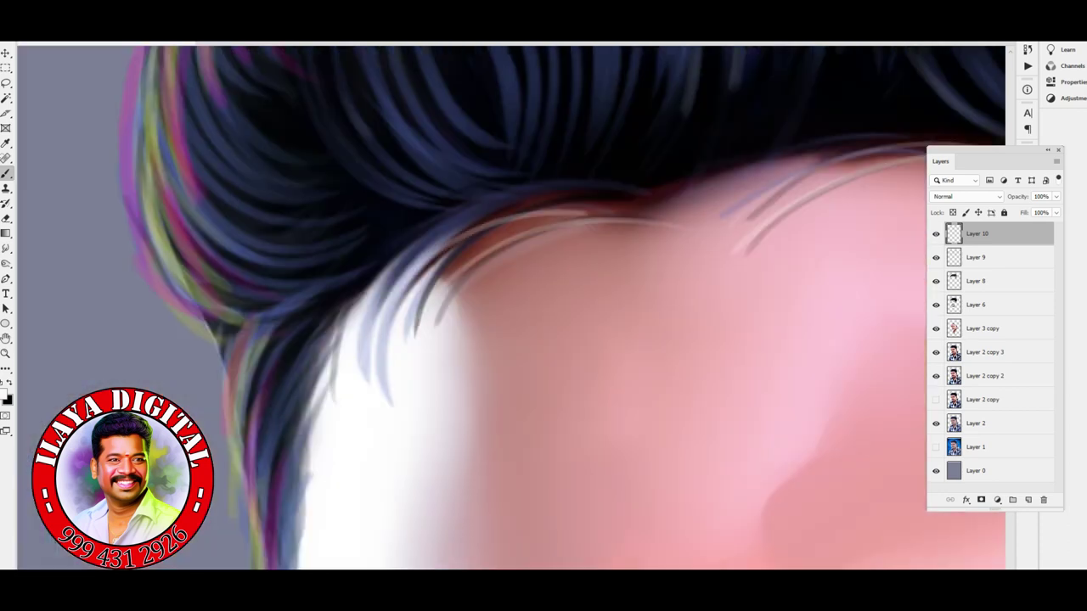
key("ctrl+plus")
scroll(509, 305, "up", 5)
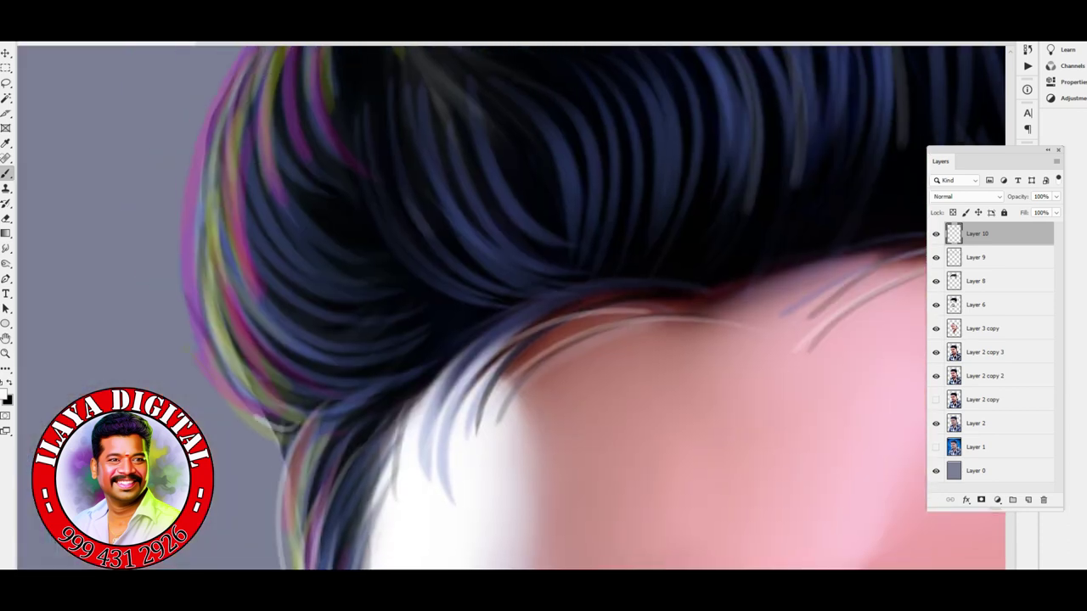
Paint thin white strands along the crown's outline and down the outer edge of the hair above the ear.
scroll(509, 306, "up", 5)
key("ctrl+plus")
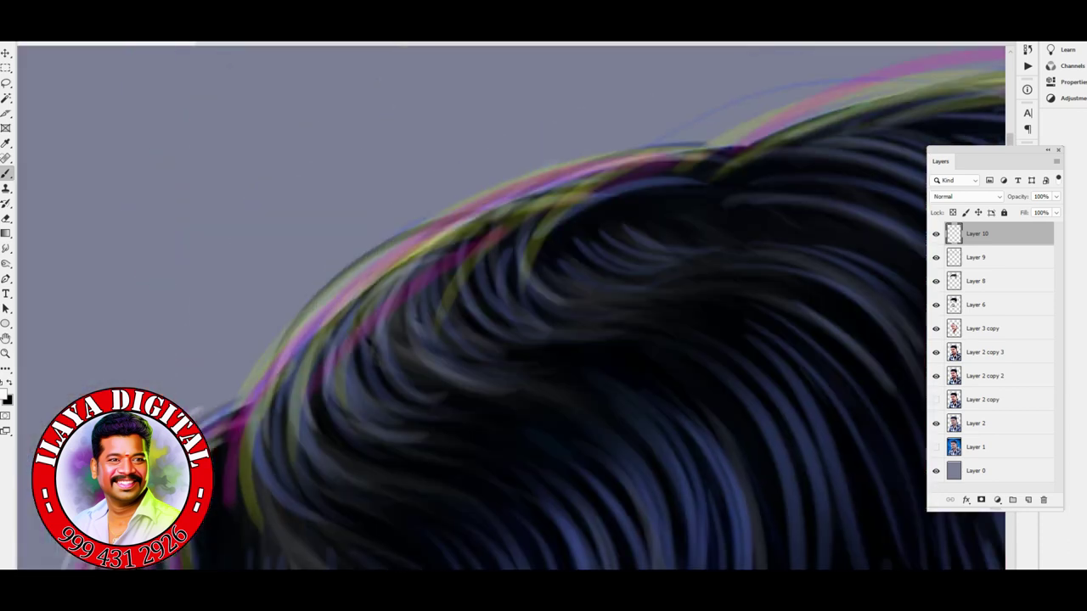
scroll(509, 305, "right", 5)
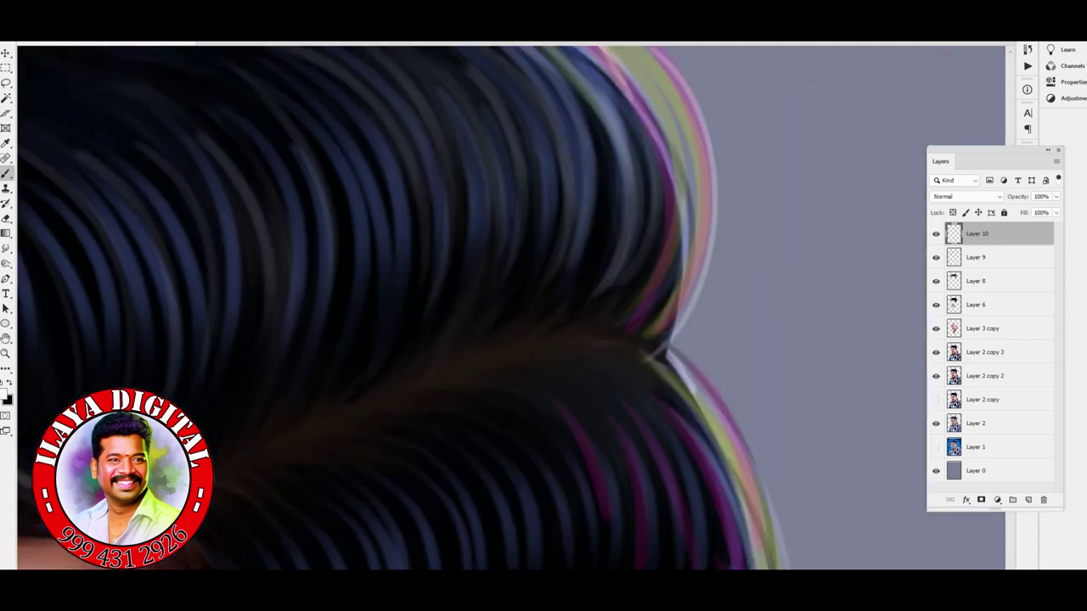
Set the foreground colour to teal and paint thin strands across the eyebrow beside the bright edge of the face, undoing unwanted strokes.
key("ctrl+minus")
scroll(509, 305, "down", 5)
left_click(6, 395)
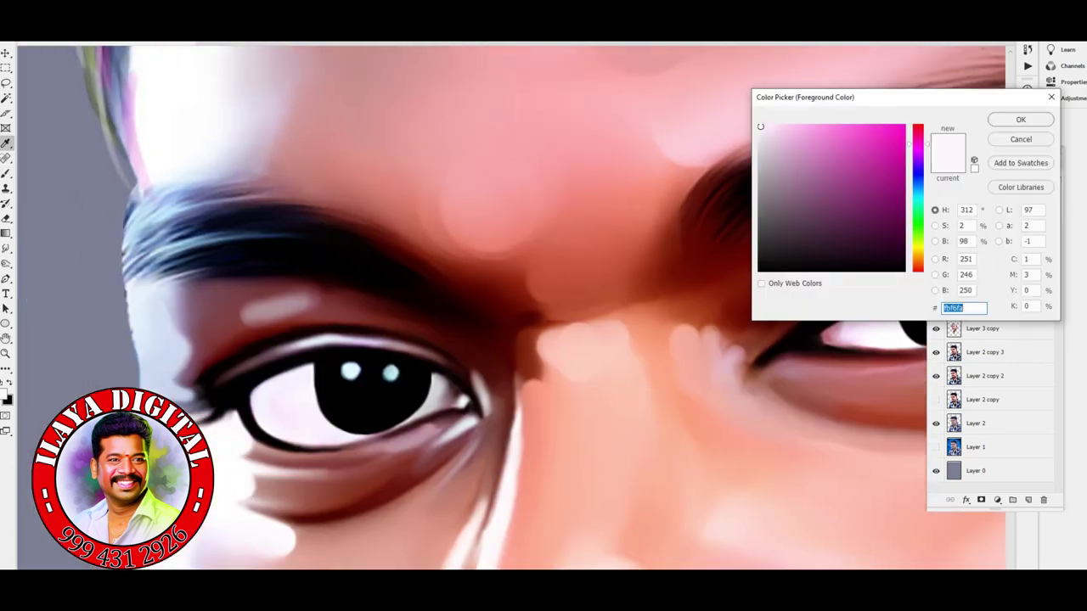
key("Return")
key("b")
key("ctrl+plus")
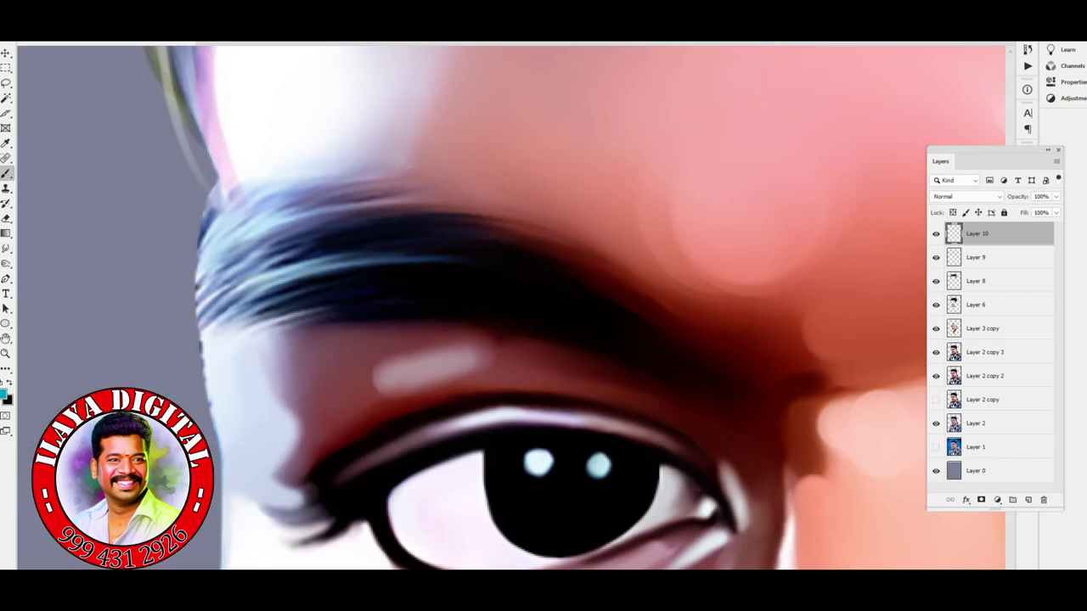
left_click_drag(284, 263, 474, 229)
left_click_drag(338, 279, 632, 343)
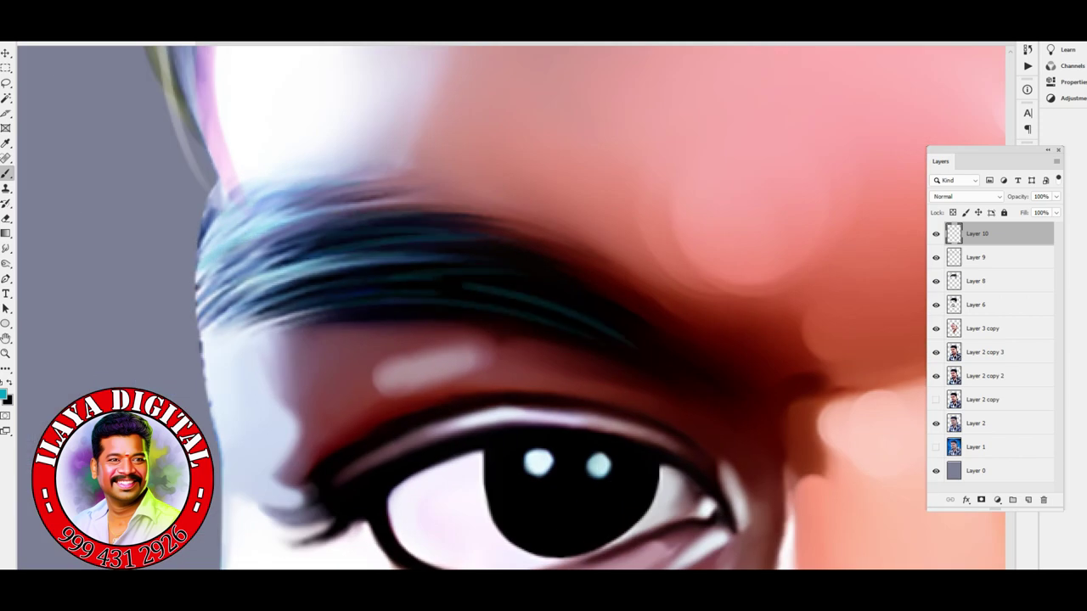
key("ctrl+z")
key("ctrl+z")
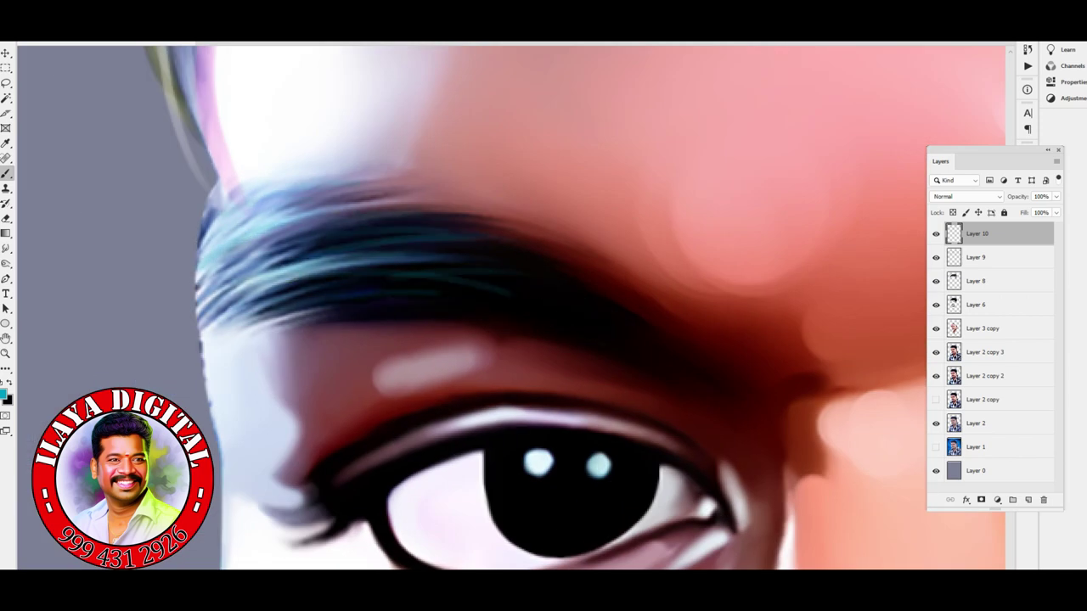
left_click_drag(389, 274, 658, 348)
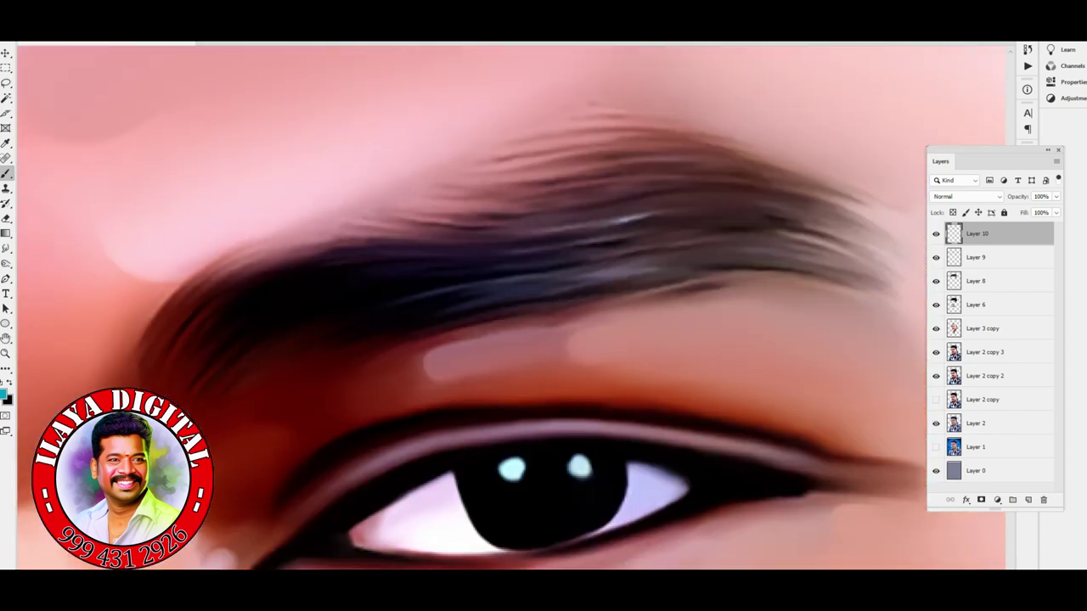
Add teal strands to the other eyebrow and the first eyebrow's lower edge, and undo the trial stroke in the iris.
left_click_drag(187, 348, 445, 246)
left_click_drag(662, 212, 806, 222)
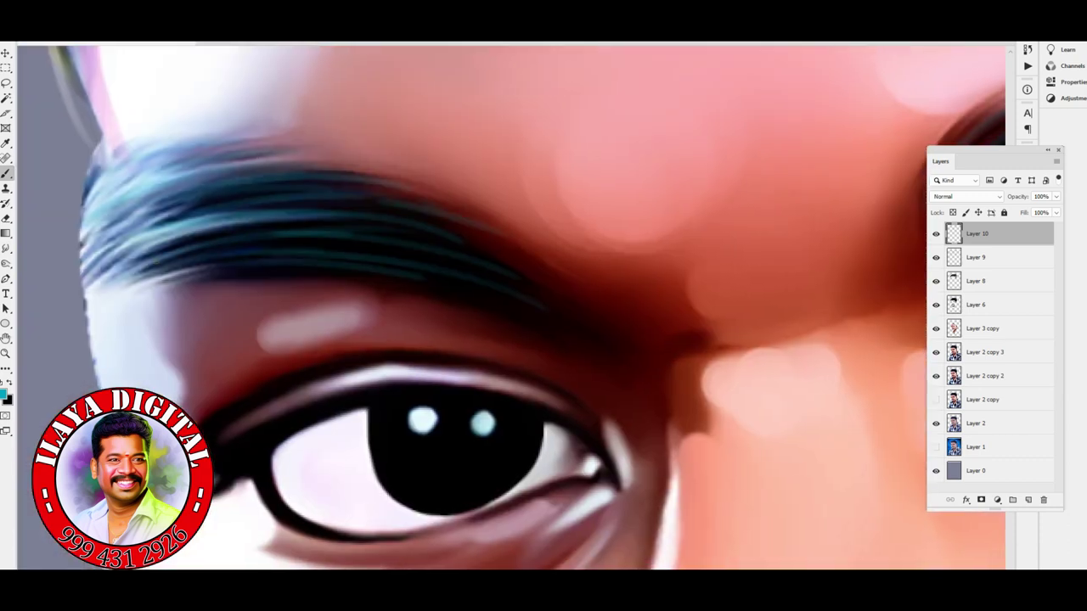
left_click_drag(289, 284, 556, 329)
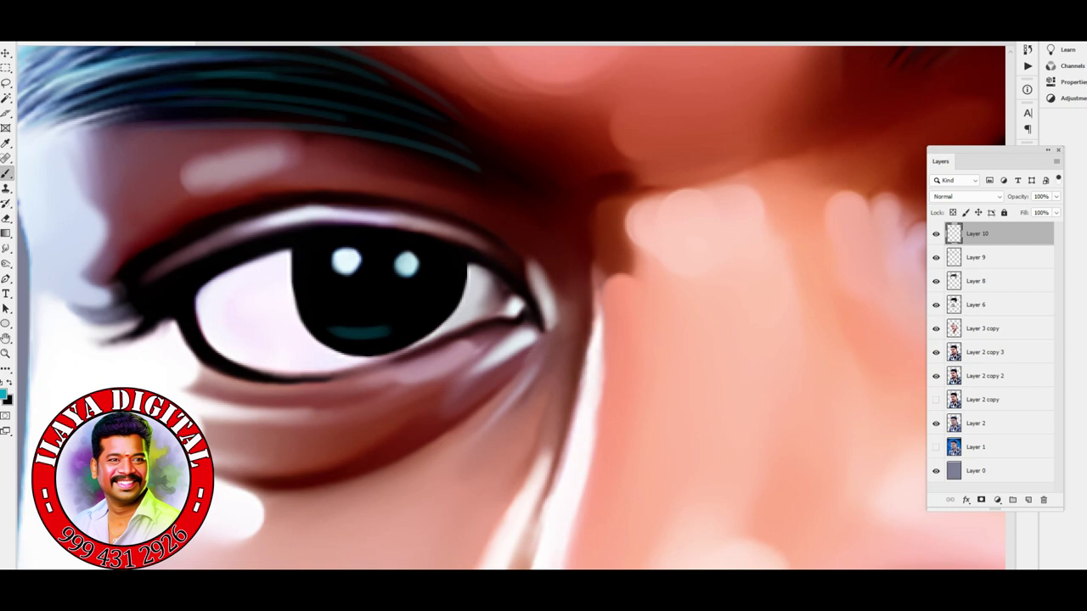
key("ctrl+z")
key("ctrl+z")
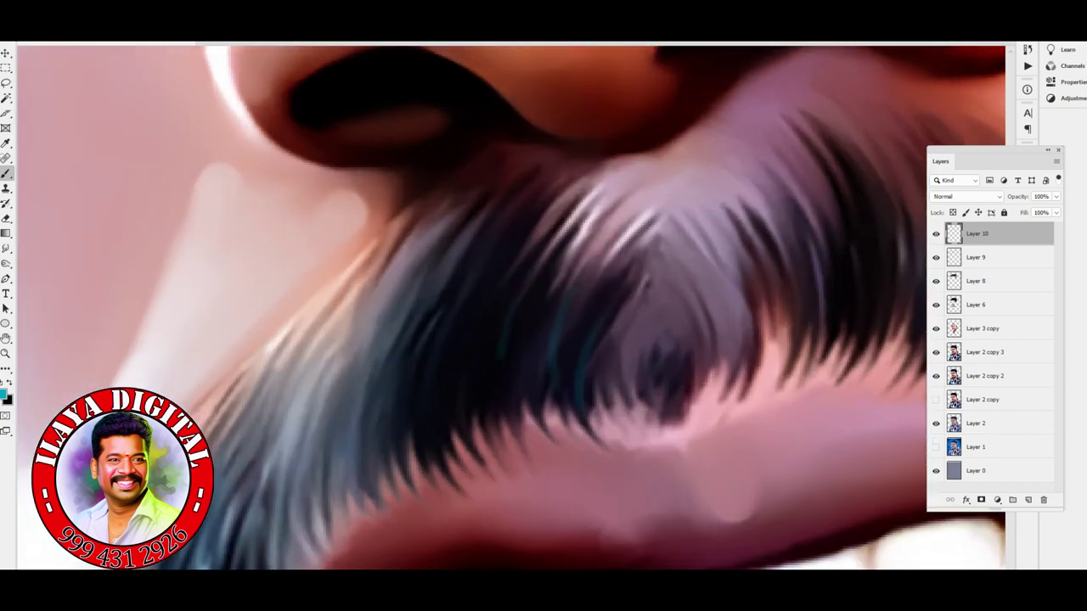
Paint thin teal strands down the dark half of the moustache beneath the highlighted nostril.
left_click_drag(532, 234, 499, 392)
left_click_drag(490, 251, 458, 425)
left_click_drag(446, 345, 431, 447)
left_click_drag(414, 326, 401, 407)
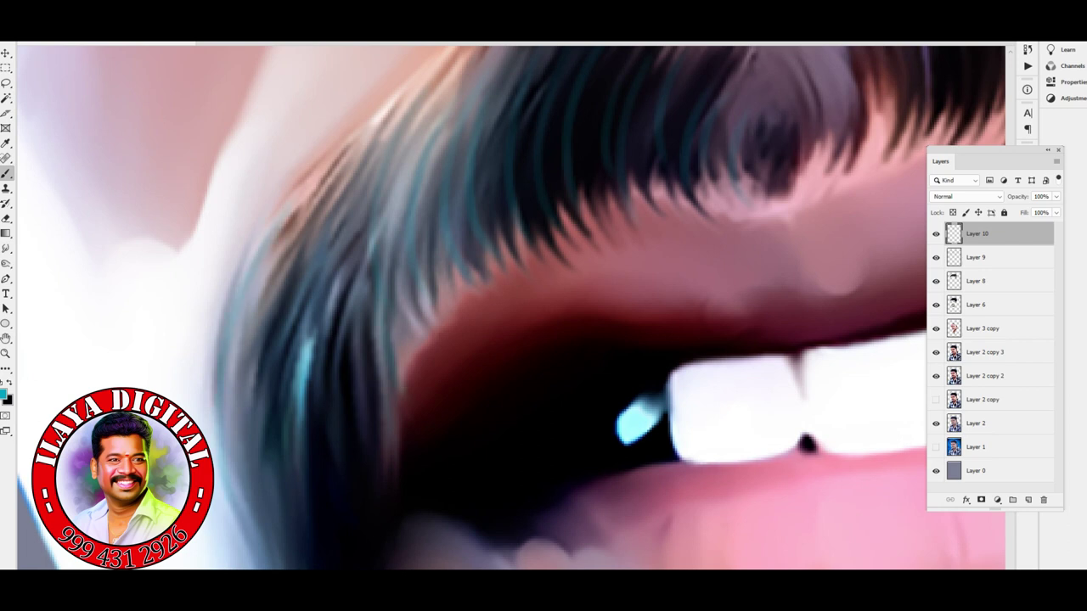
Paint teal strands along the moustache's outer end, down past the mouth corner on the bright side of the face.
left_click_drag(277, 314, 251, 494)
left_click_drag(316, 351, 264, 555)
left_click_drag(353, 334, 319, 536)
left_click_drag(368, 320, 343, 476)
left_click_drag(336, 265, 329, 349)
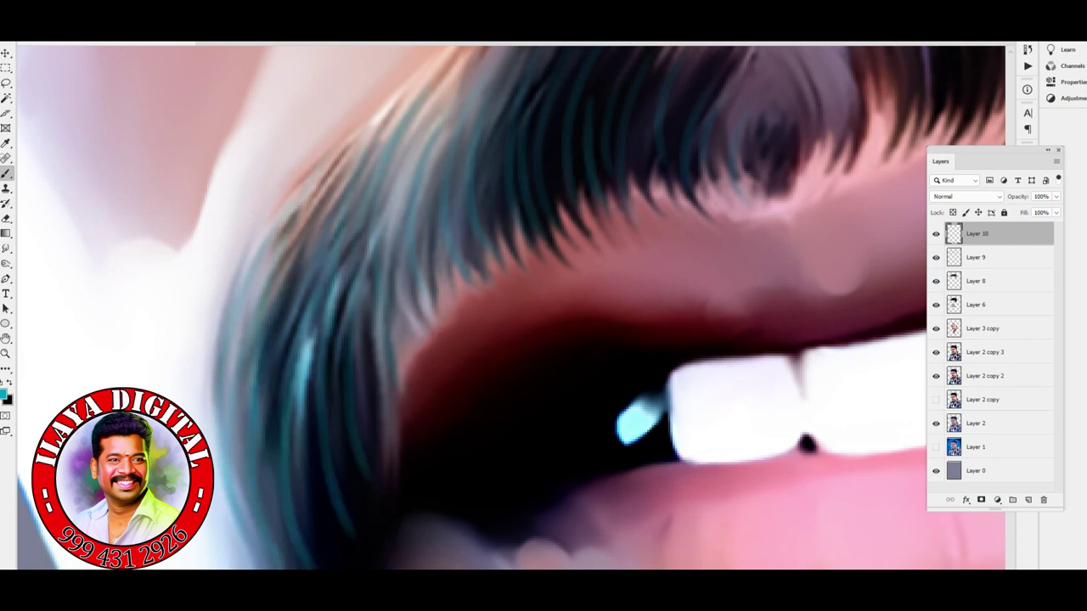
scroll(511, 308, "down", 5)
left_click_drag(409, 351, 397, 503)
left_click_drag(378, 375, 374, 400)
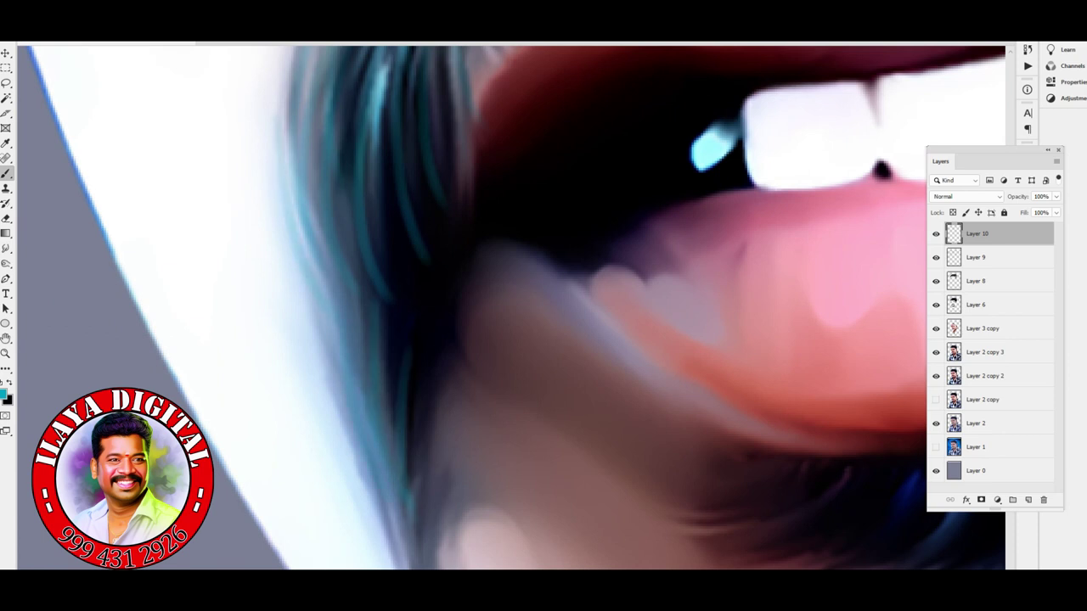
scroll(516, 308, "down", 4)
scroll(511, 309, "up", 10)
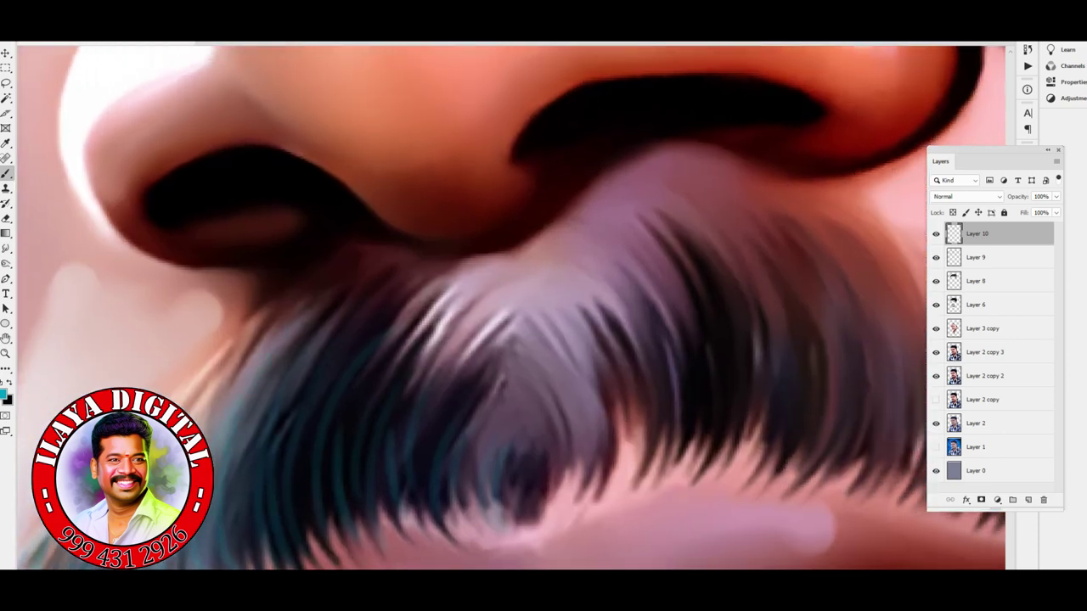
Paint teal strands from the middle of the moustache across its other half above the teeth.
scroll(511, 307, "down", 3)
left_click_drag(322, 355, 321, 412)
left_click_drag(386, 289, 378, 397)
left_click_drag(433, 234, 420, 365)
left_click_drag(459, 170, 476, 365)
left_click_drag(509, 212, 501, 348)
left_click_drag(527, 180, 518, 311)
left_click_drag(594, 205, 585, 372)
left_click_drag(624, 188, 616, 393)
left_click_drag(679, 273, 675, 353)
left_click_drag(768, 276, 776, 428)
left_click_drag(813, 299, 810, 393)
scroll(509, 306, "down", 2)
Paint teal strands over the moustache's far end, curving down towards the shaded mouth corner.
left_click_drag(594, 317, 654, 435)
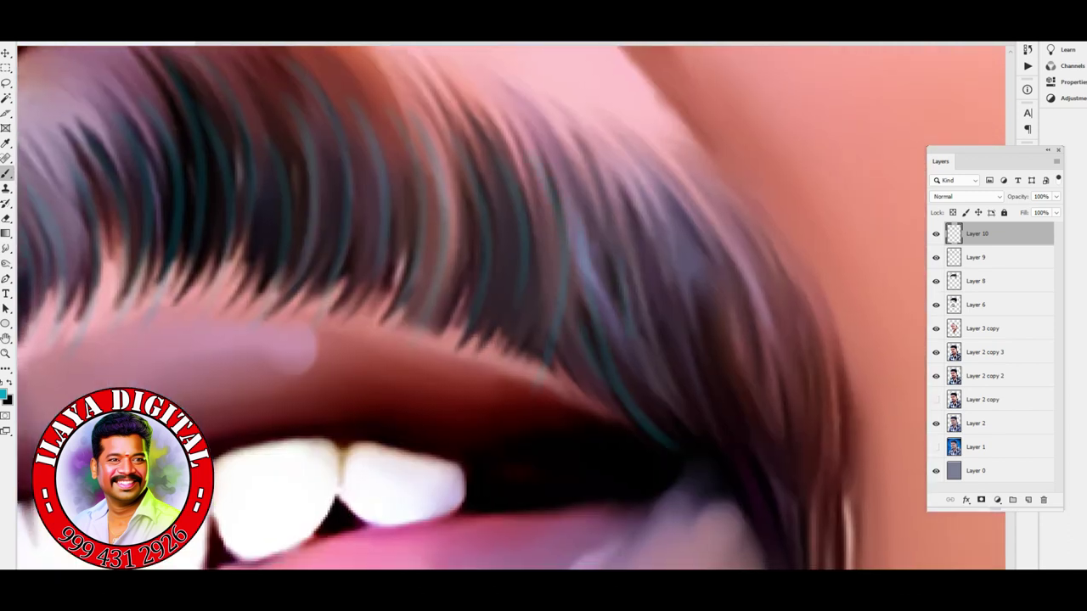
left_click_drag(628, 323, 692, 436)
left_click_drag(645, 238, 722, 443)
left_click_drag(683, 289, 760, 459)
left_click_drag(777, 314, 803, 451)
left_click_drag(805, 338, 822, 484)
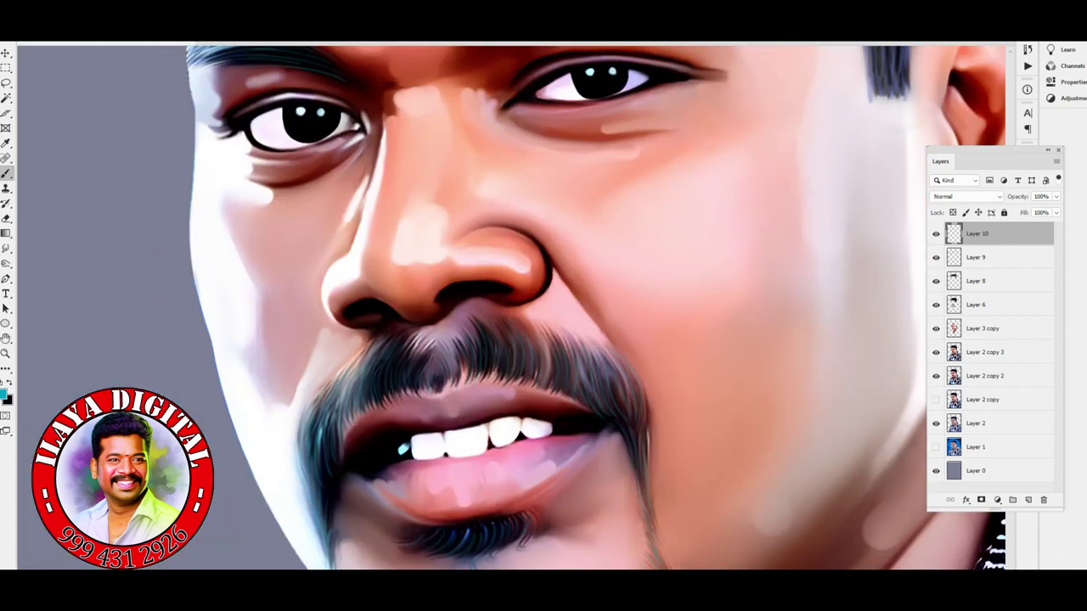
Set the foreground colour to yellow-green c6d705 and paint moustache and beard strands, adding red and white strands to the beard.
left_click(6, 394)
type("c6d705")
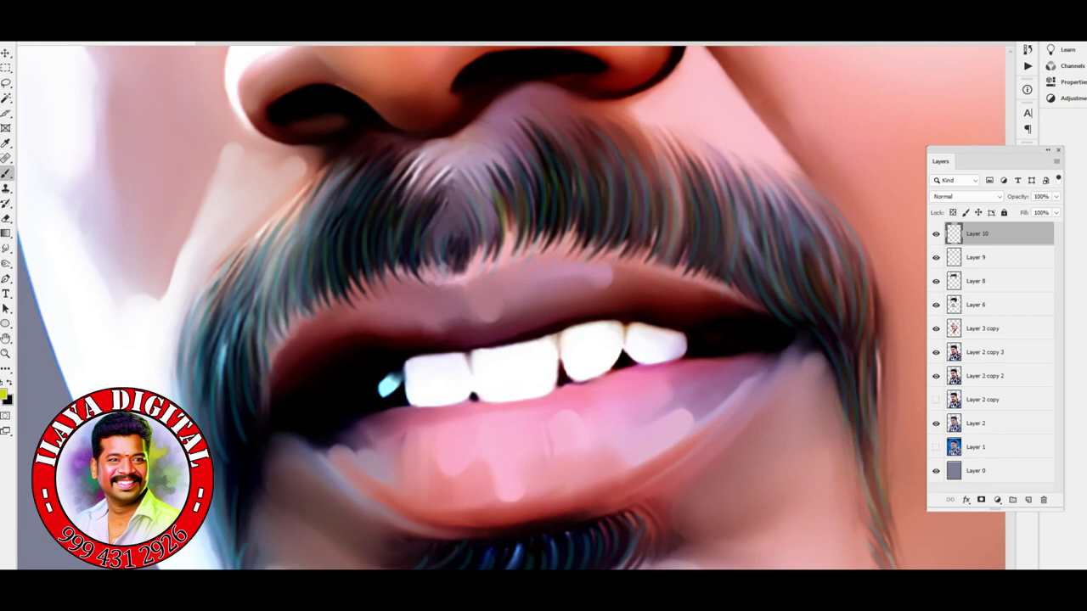
scroll(511, 308, "down", 5)
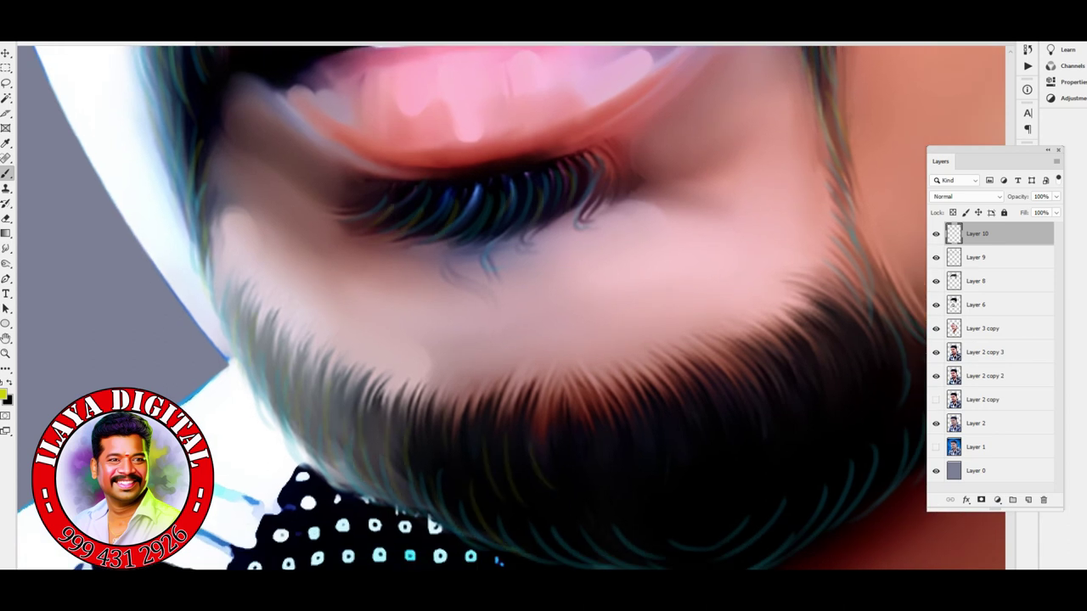
scroll(511, 307, "down", 2)
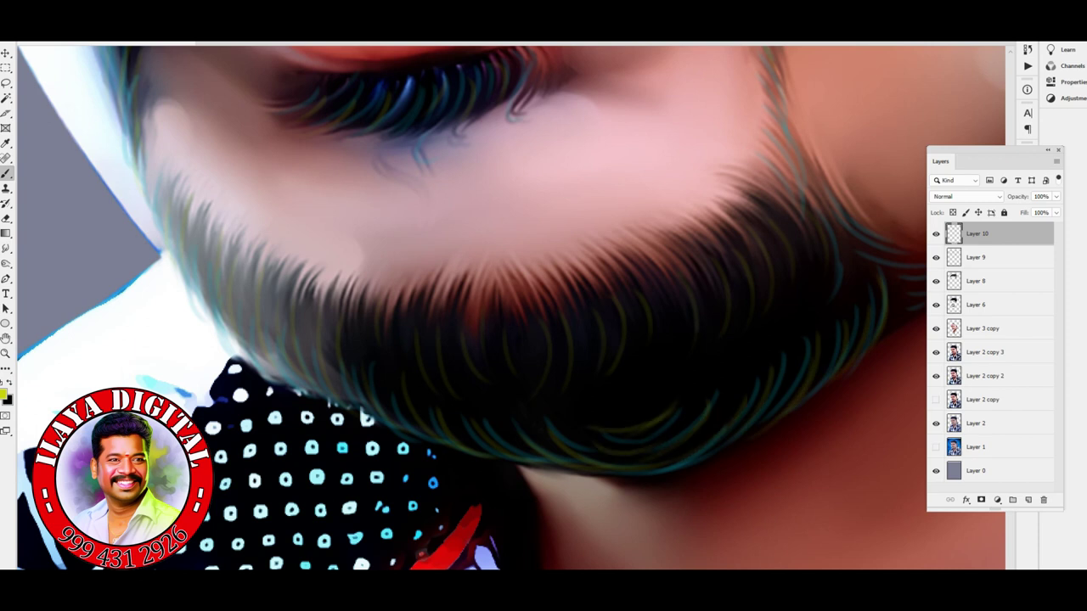
scroll(511, 308, "right", 5)
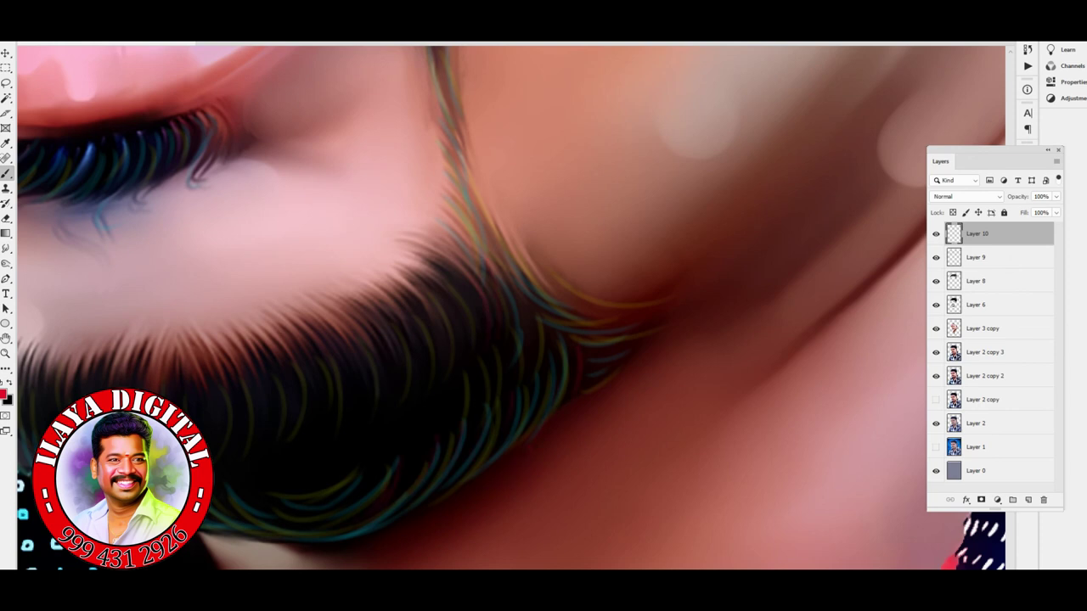
key("ctrl+minus")
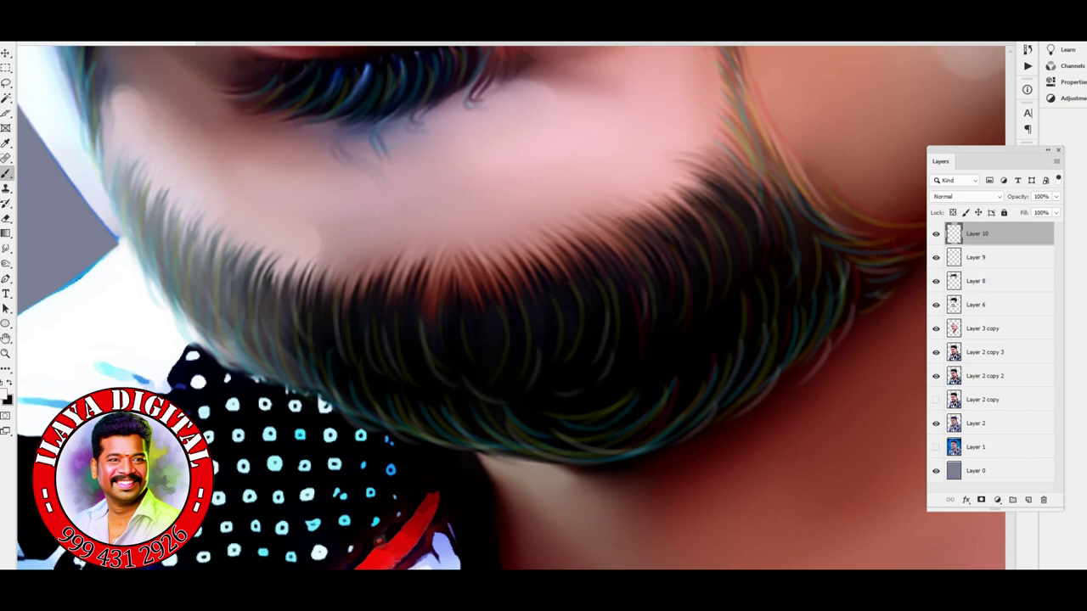
scroll(511, 308, "up", 15)
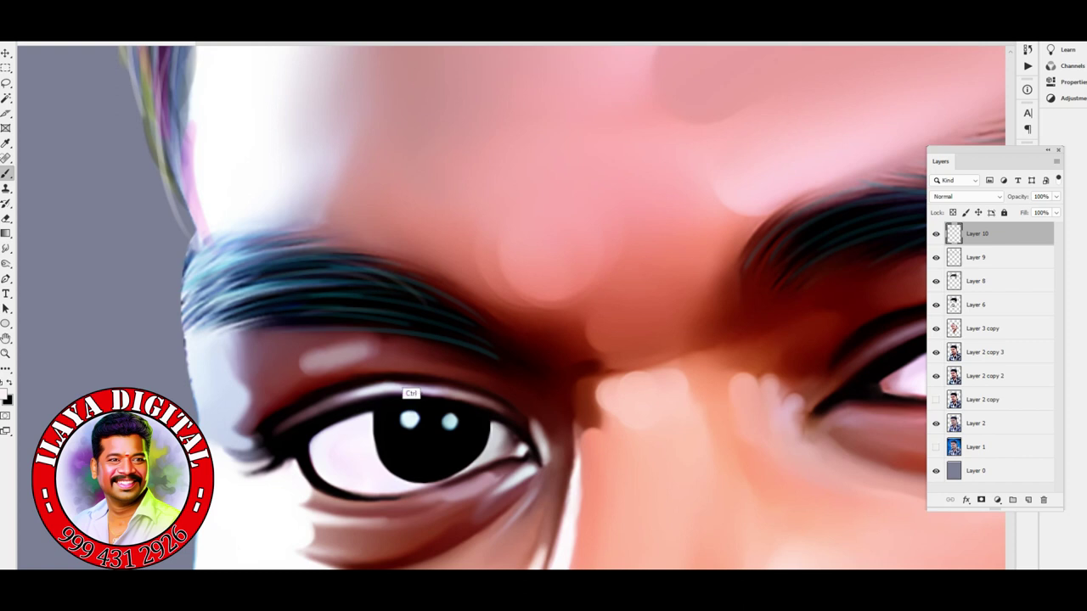
Set the foreground colour to yellow-green, try a stroke along the lower iris, and undo it.
scroll(411, 396, "up", 2)
left_click(5, 395)
left_click(917, 246)
left_click(1019, 116)
left_click_drag(413, 273, 476, 296)
key("ctrl+z")
key("ctrl+z")
key("ctrl+z")
Choose the hair stock pathe brush at 19 px and paint a yellow-green reflection along the lower iris.
right_click(489, 124)
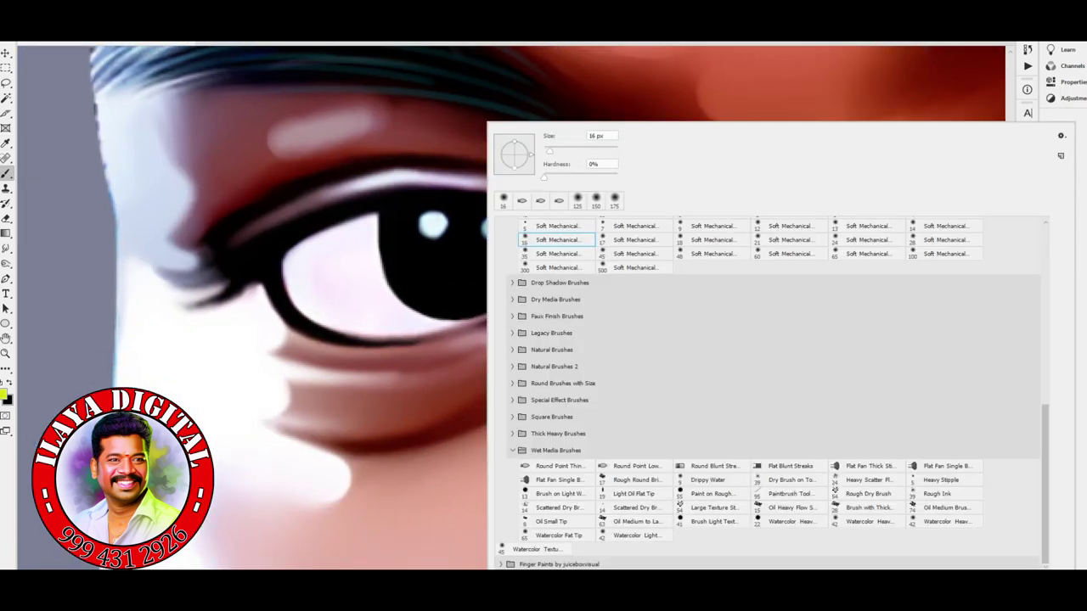
scroll(772, 393, "up", 6)
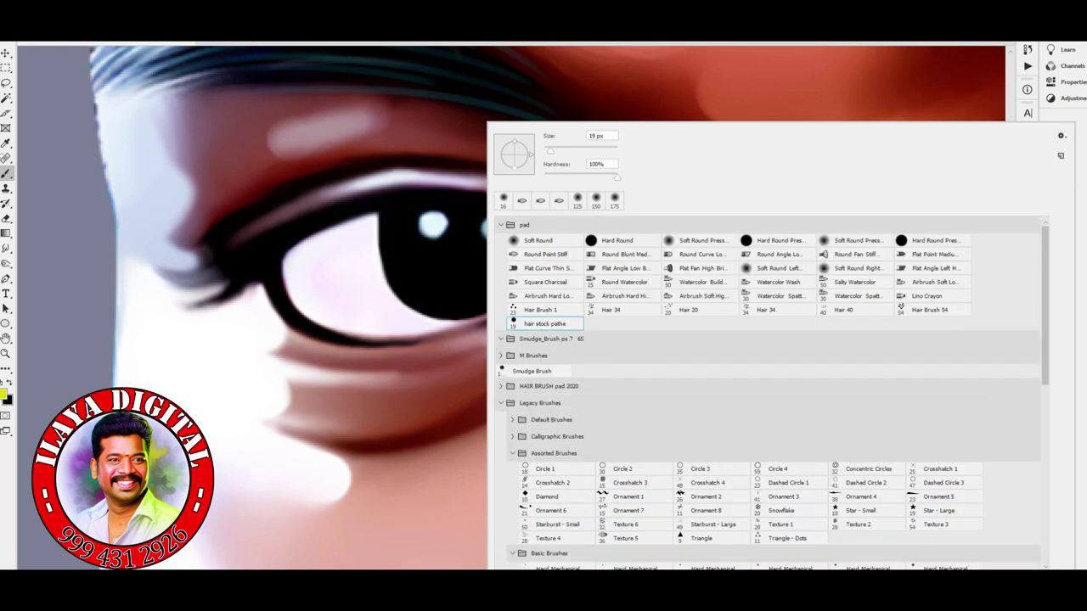
key("Escape")
left_click_drag(437, 290, 516, 292)
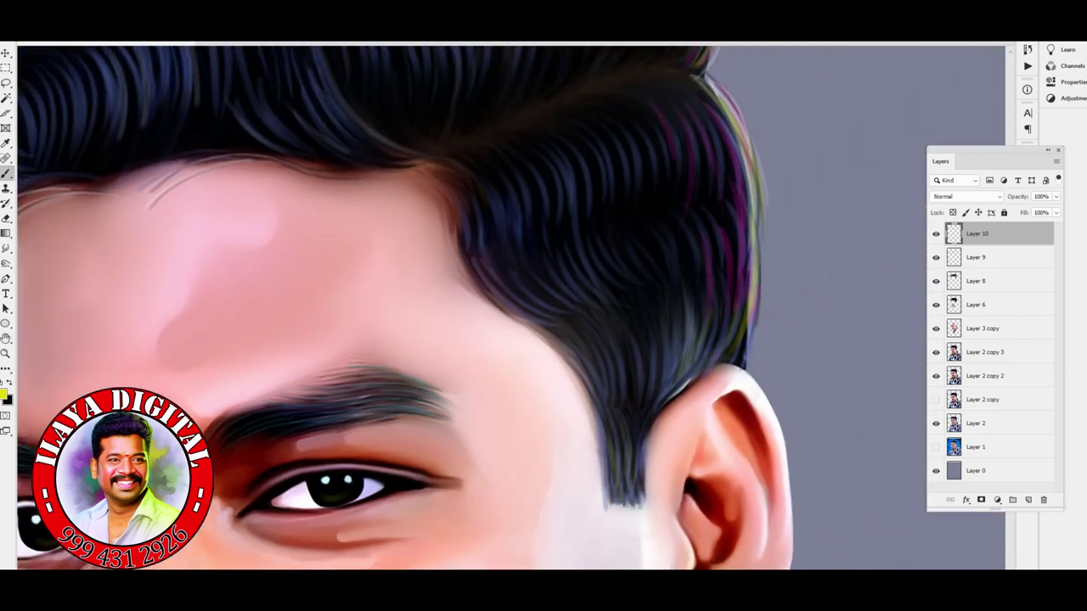
Paint yellow-green strands through the side hair below the parting, from the temple hairline towards the ear.
left_click_drag(515, 173, 501, 222)
left_click_drag(537, 170, 519, 229)
left_click_drag(572, 146, 558, 205)
left_click_drag(670, 115, 651, 168)
left_click_drag(687, 111, 670, 178)
left_click_drag(708, 112, 688, 179)
left_click_drag(736, 116, 716, 182)
left_click_drag(623, 258, 579, 294)
left_click_drag(643, 251, 602, 289)
left_click_drag(661, 248, 631, 275)
left_click_drag(689, 223, 668, 258)
Set the foreground colour to light blue 4fc5ec and paint strands through the hair above the parting and the front lock.
scroll(509, 305, "up", 5)
left_click(5, 393)
left_click(1019, 116)
left_click_drag(693, 203, 687, 272)
left_click_drag(680, 213, 664, 289)
left_click_drag(638, 217, 632, 289)
left_click_drag(608, 220, 583, 286)
left_click_drag(563, 240, 550, 318)
mouse_move(540, 246)
left_mouse_down()
mouse_move(516, 312)
mouse_move(441, 364)
left_mouse_up()
left_click_drag(499, 334, 425, 387)
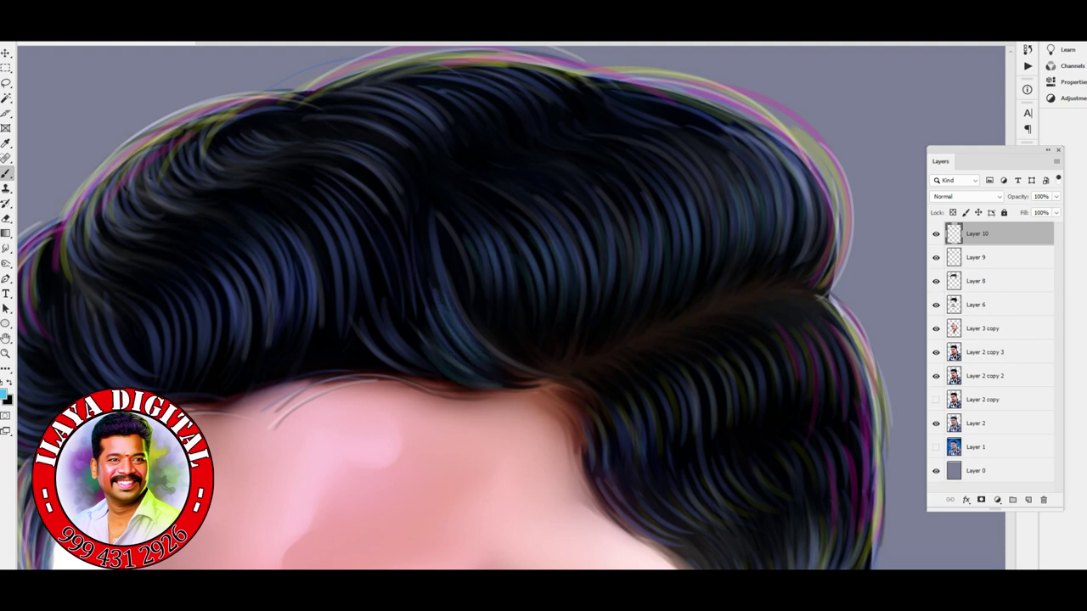
Paint light blue strands through the front waves above the forehead and along the top of the crown.
left_click_drag(336, 212, 299, 289)
left_click_drag(258, 251, 225, 348)
left_click_drag(214, 280, 188, 355)
left_click_drag(247, 134, 197, 180)
left_click_drag(199, 168, 123, 239)
left_click_drag(430, 112, 343, 153)
left_click_drag(499, 78, 387, 136)
left_click_drag(516, 66, 471, 80)
Set the foreground colour to green 4fec5c and paint strands through the hair above the parting.
left_click(5, 392)
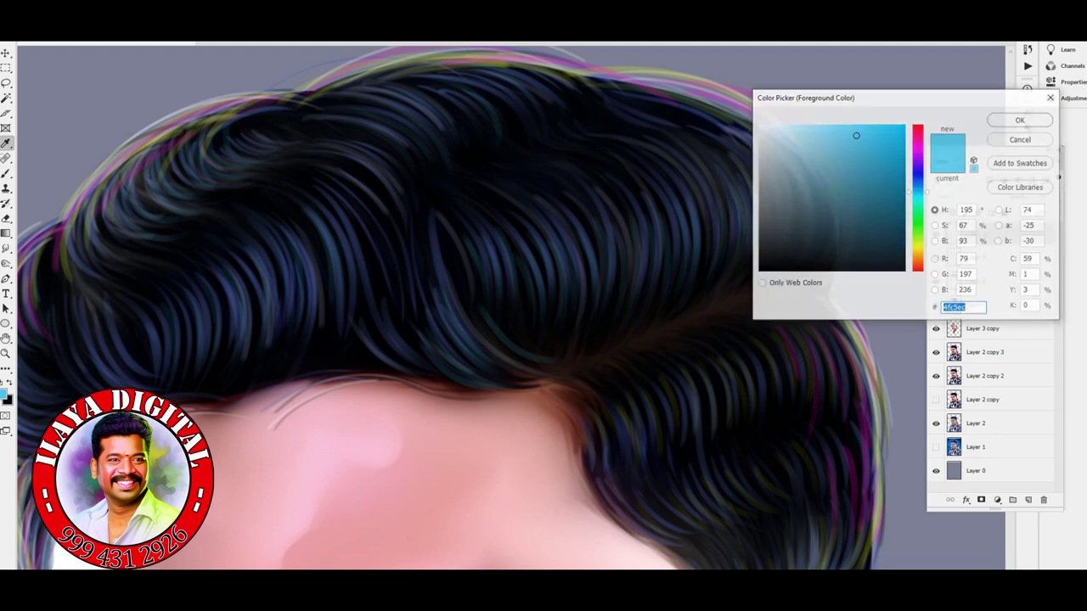
type("4fec5c")
key("Return")
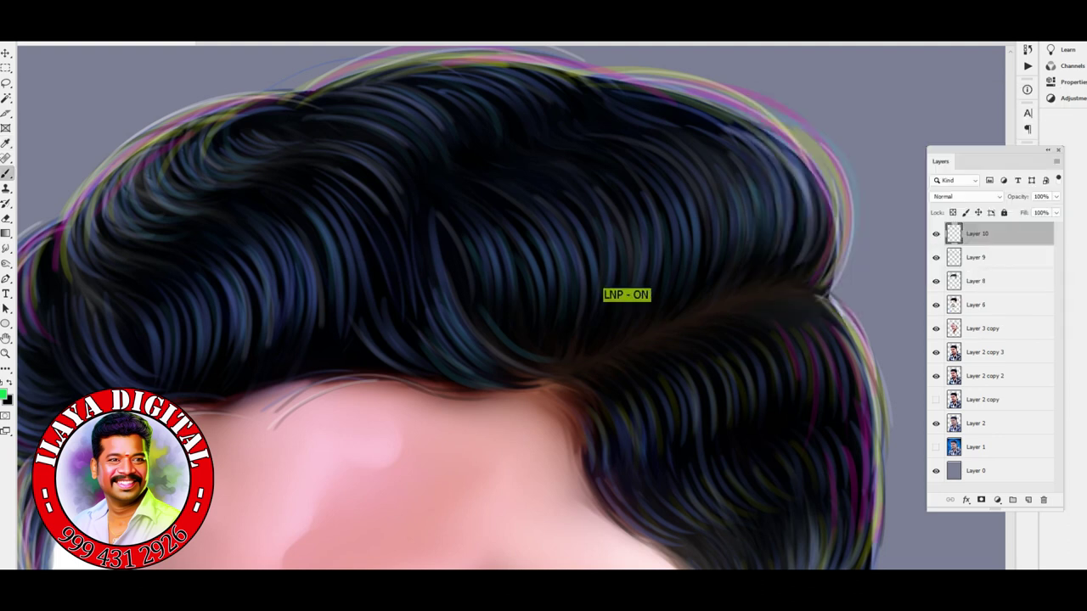
scroll(679, 373, "up", 2)
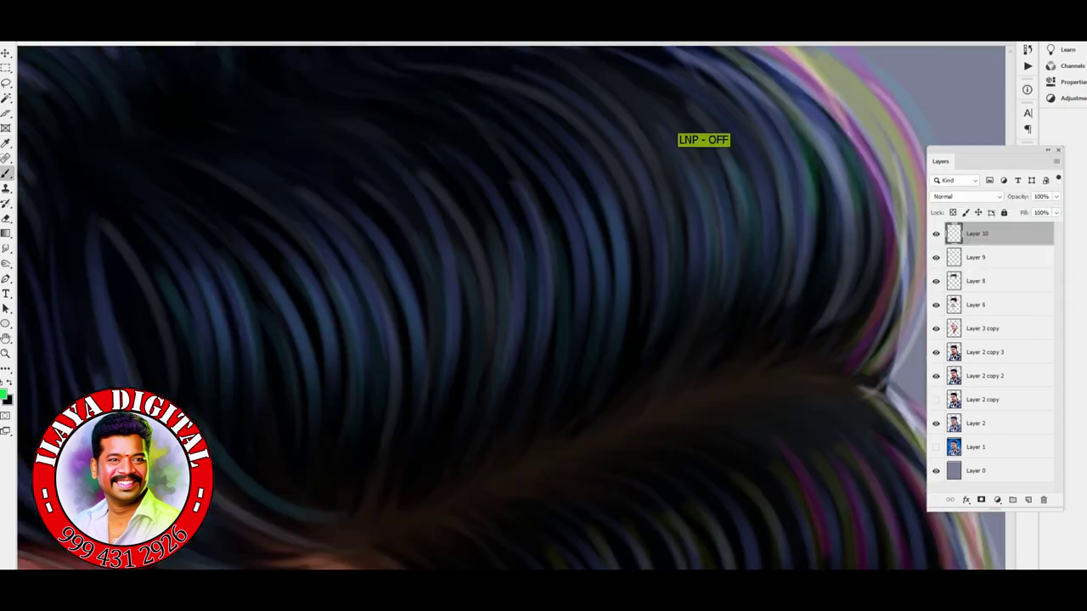
left_click_drag(662, 153, 649, 305)
left_click_drag(633, 174, 578, 391)
left_click_drag(548, 191, 510, 374)
left_click_drag(476, 182, 408, 441)
left_click_drag(382, 229, 340, 428)
left_click_drag(331, 246, 280, 429)
left_click_drag(271, 246, 229, 416)
left_click_drag(216, 240, 169, 357)
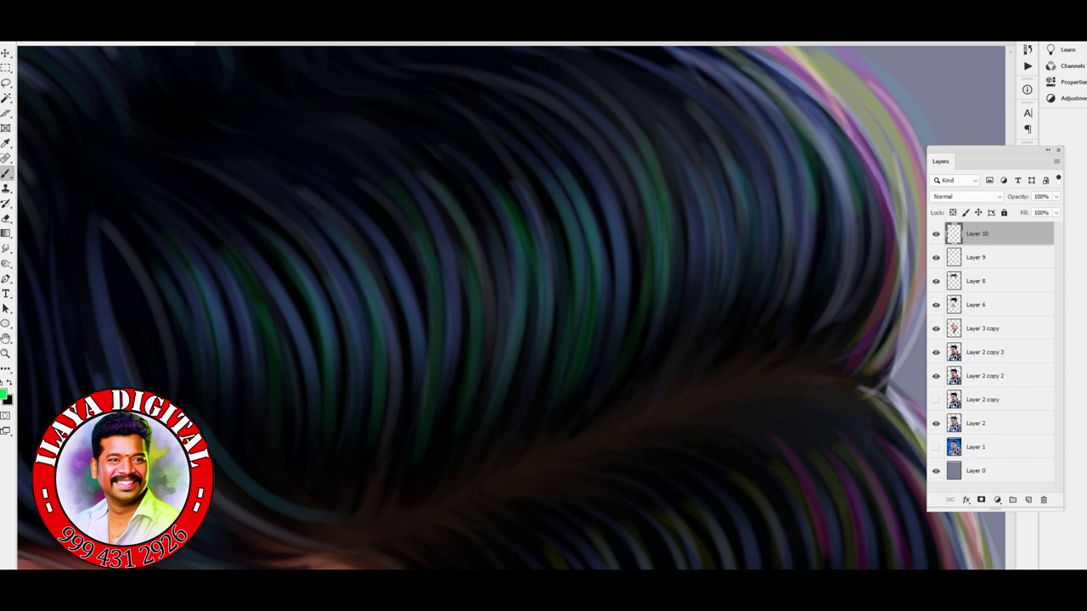
Add more green strands above the parting, out to the crown's coloured outer edge.
left_click_drag(674, 191, 649, 369)
left_click_drag(609, 160, 588, 306)
left_click_drag(713, 219, 684, 357)
left_click_drag(837, 137, 806, 329)
left_click_drag(891, 205, 883, 261)
Paint green strands along the front lock that sweeps down to the start of the parting.
scroll(510, 306, "down", 2)
left_click_drag(492, 195, 314, 339)
left_click_drag(438, 251, 273, 365)
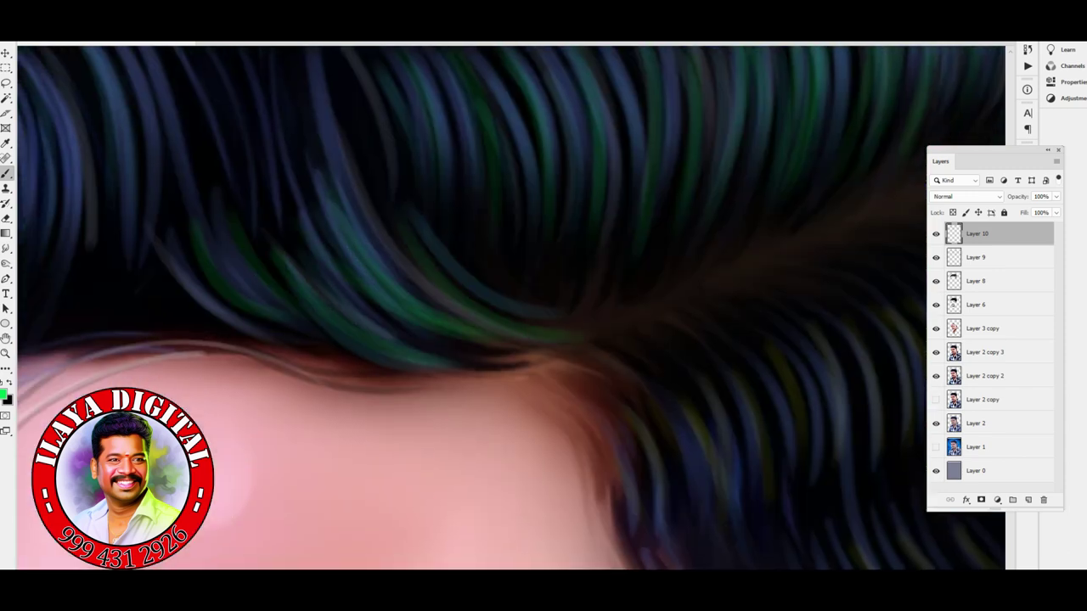
scroll(509, 306, "down", 3)
scroll(509, 305, "up", 3)
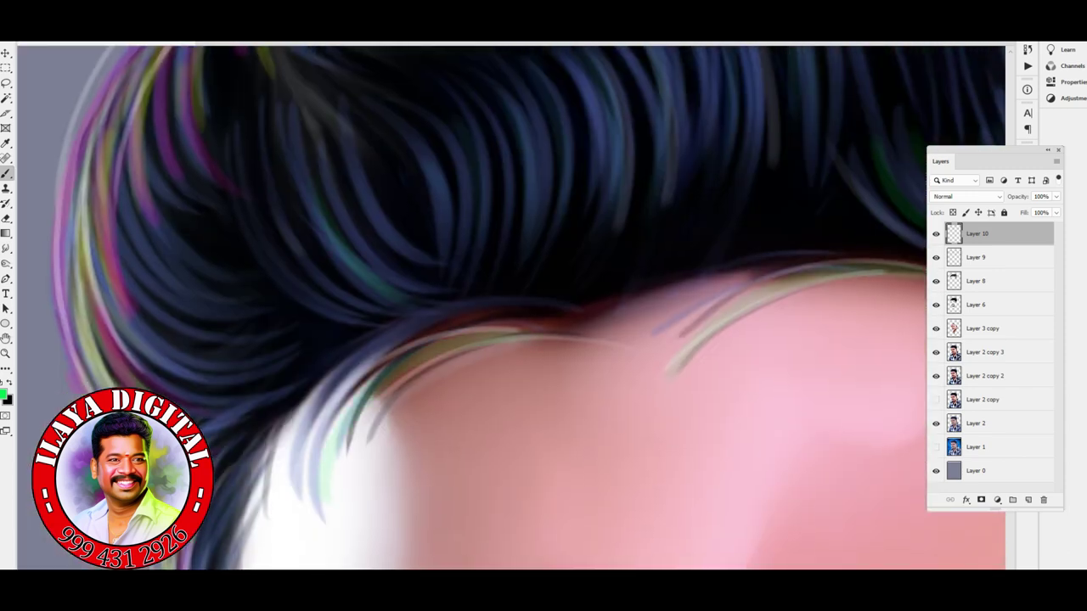
Paint green strands over the forehead hairline, the far temple hair and the front waves' outer edge.
scroll(510, 306, "down", 3)
scroll(509, 305, "left", 2)
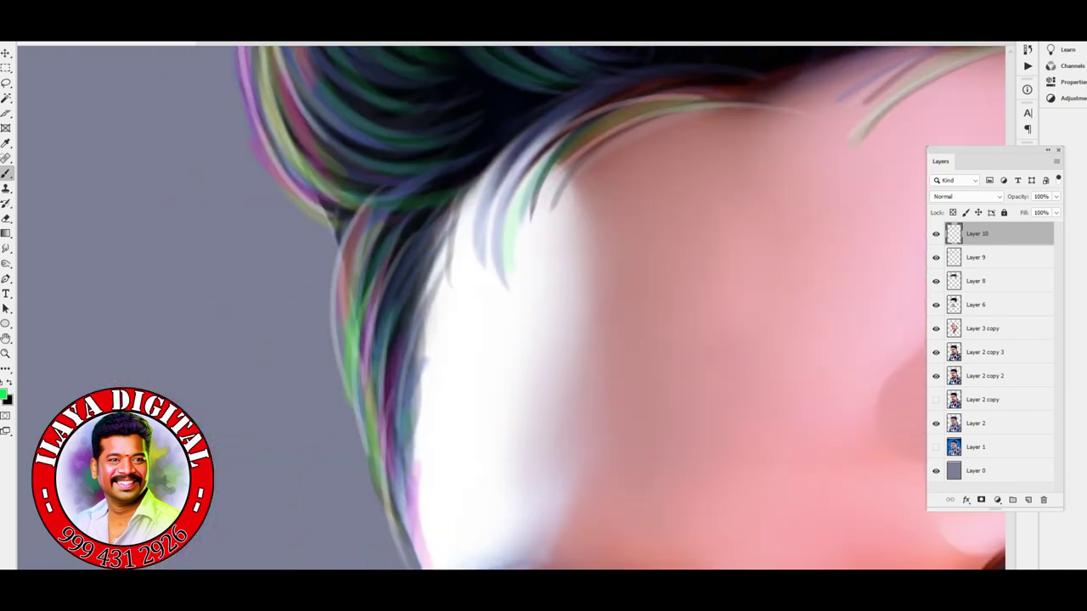
scroll(510, 305, "up", 3)
scroll(509, 305, "up", 2)
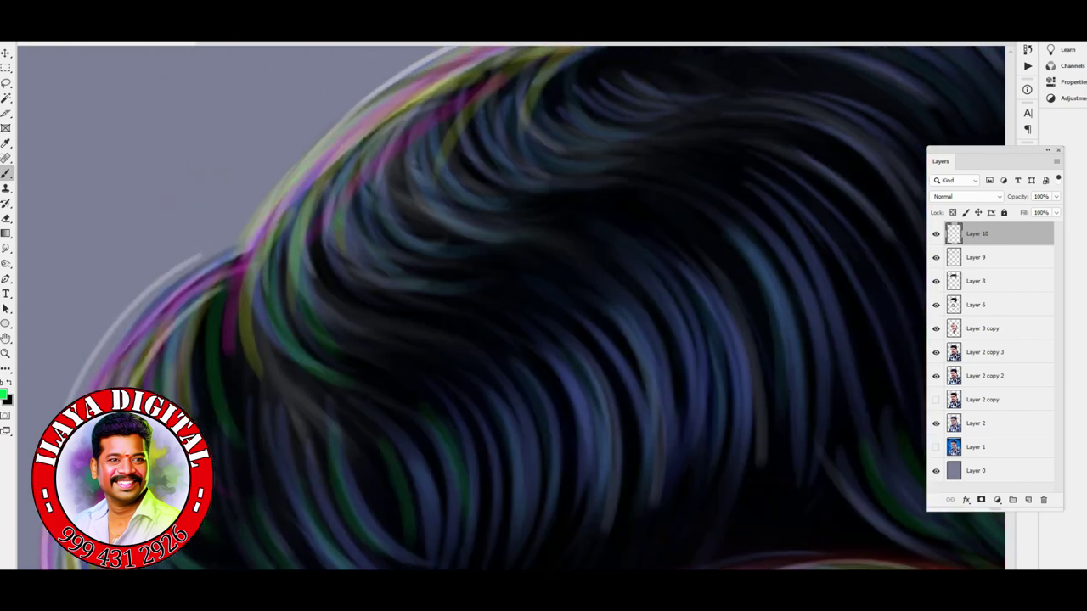
left_click_drag(331, 321, 414, 184)
mouse_move(361, 267)
left_mouse_down()
mouse_move(434, 182)
mouse_move(606, 78)
left_mouse_up()
Set the foreground colour to yellow and paint strands along the crown's top outline and the waves just beneath it.
left_click(5, 393)
key("Return")
scroll(509, 305, "down", 3)
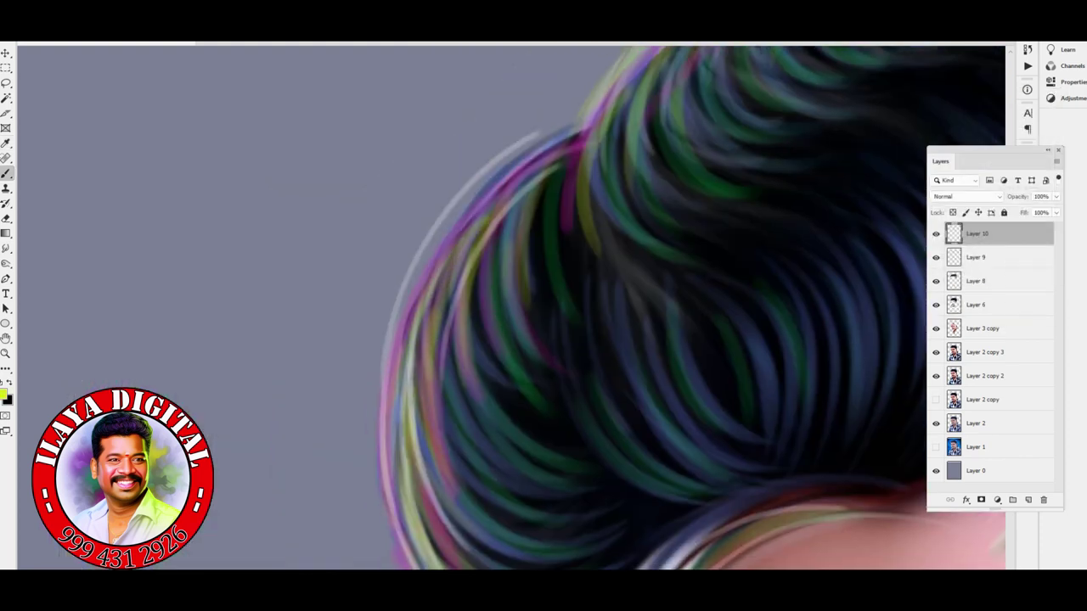
scroll(509, 305, "up", 3)
scroll(510, 305, "down", 2)
left_click_drag(322, 390, 628, 293)
left_click_drag(467, 387, 815, 271)
left_click_drag(246, 467, 789, 254)
scroll(510, 305, "down", 3)
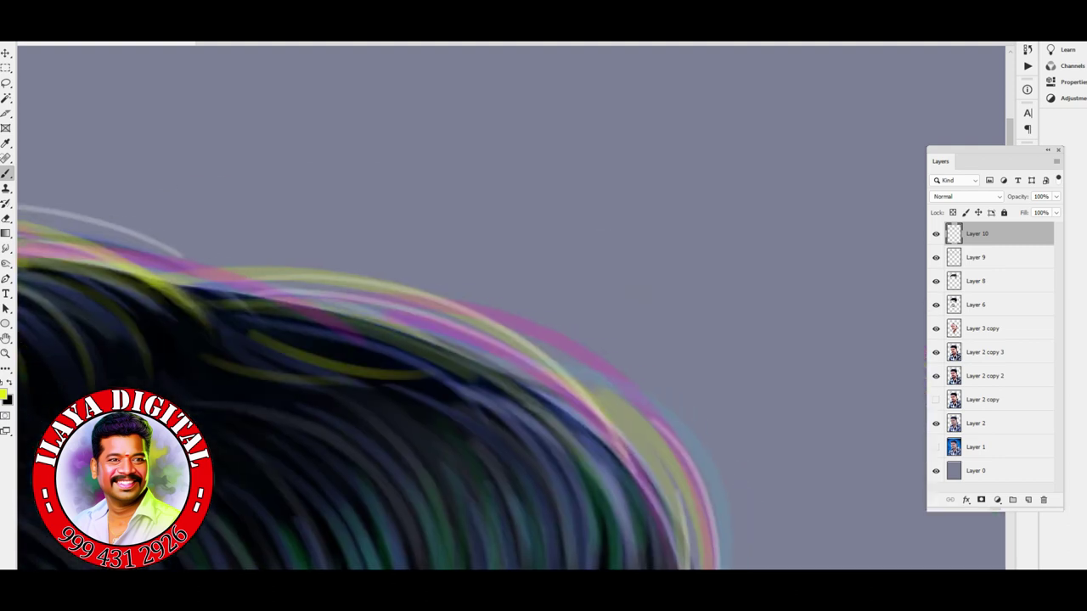
scroll(728, 466, "up", 3)
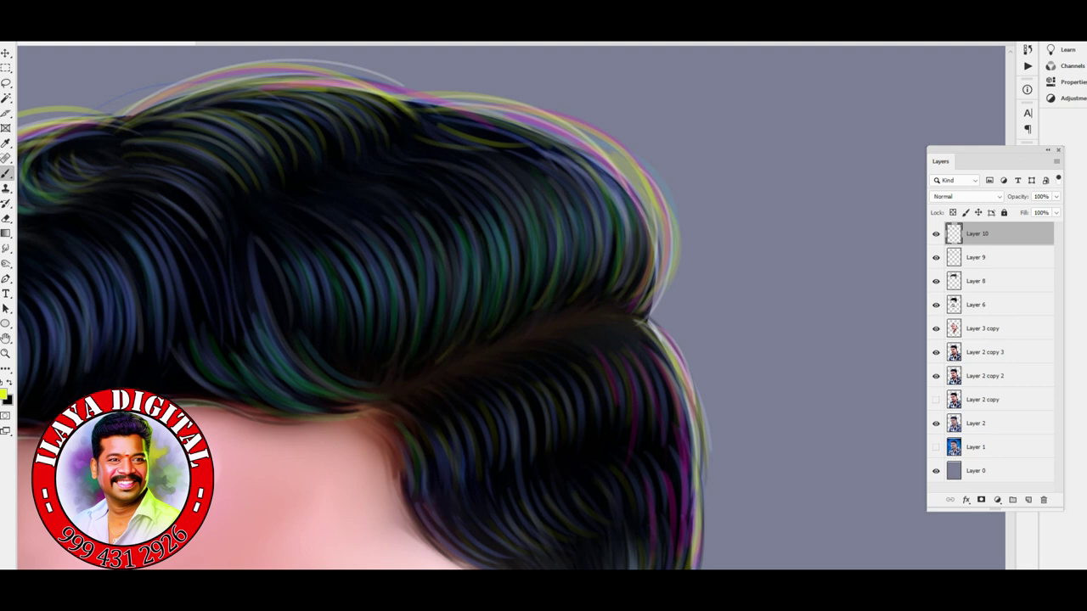
Set the foreground colour to pale cream and paint fine strands above the parting and along the side hair's outer edge.
left_click(4, 393)
left_click(1018, 116)
scroll(594, 323, "up", 3)
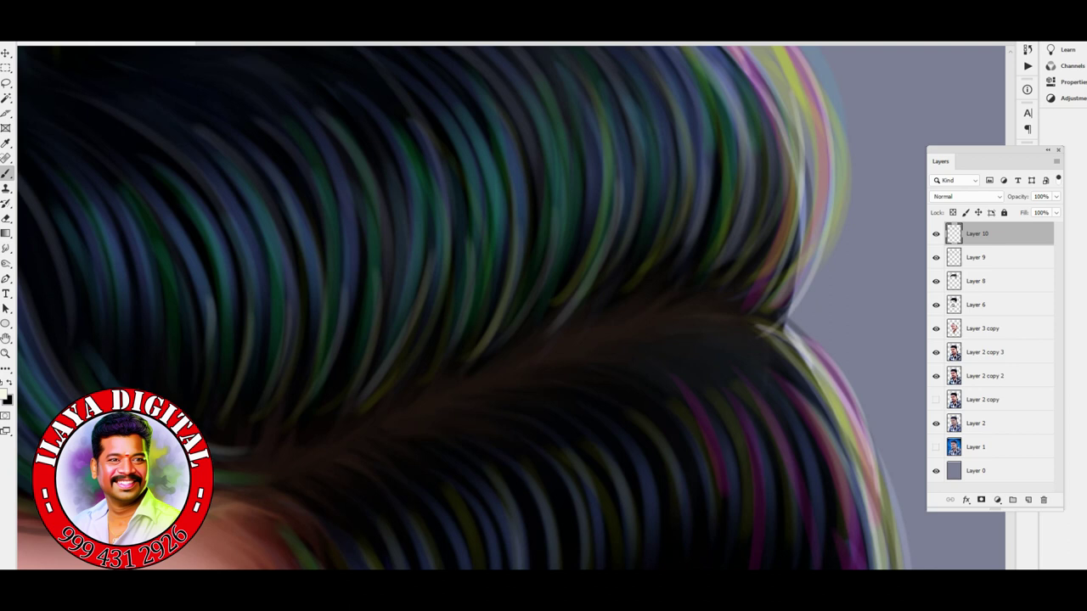
scroll(467, 306, "down", 1)
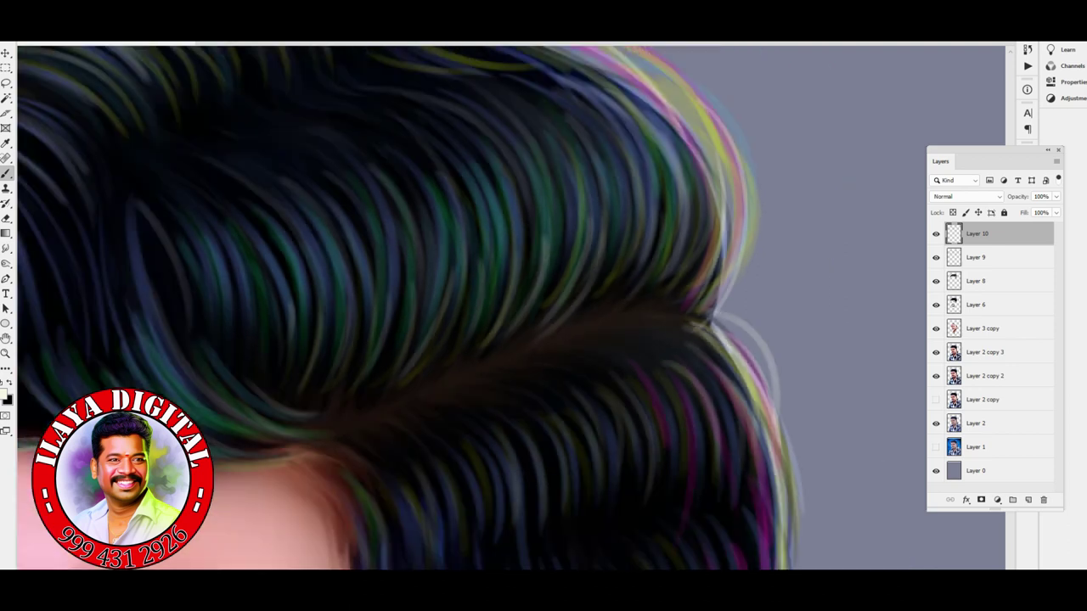
key("ctrl+0")
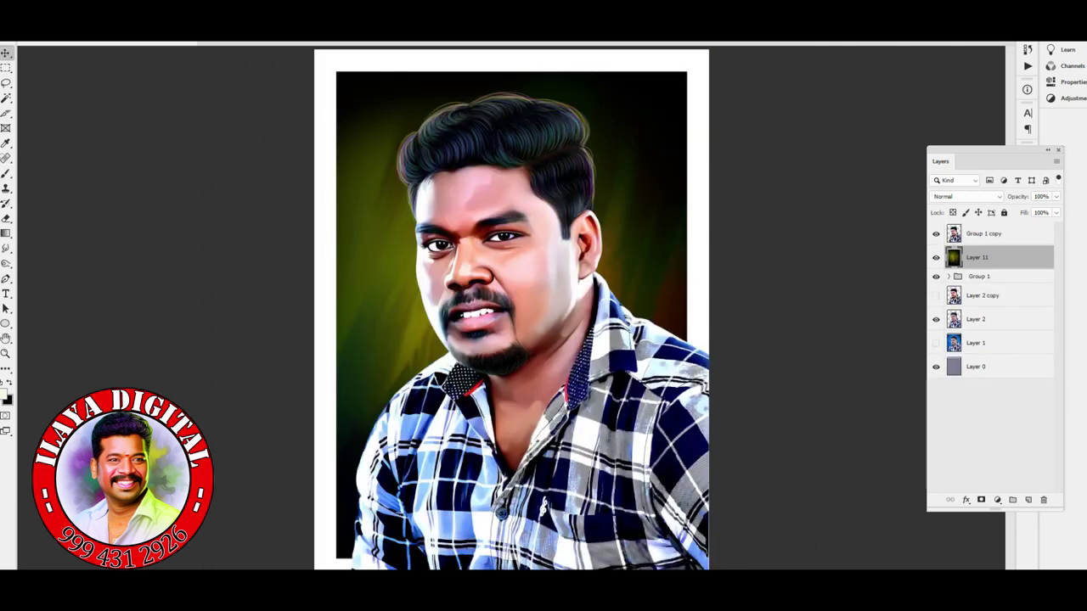
Shift the hue of the streaked background on Layer 11 to dark magenta with Hue/Saturation.
key("w")
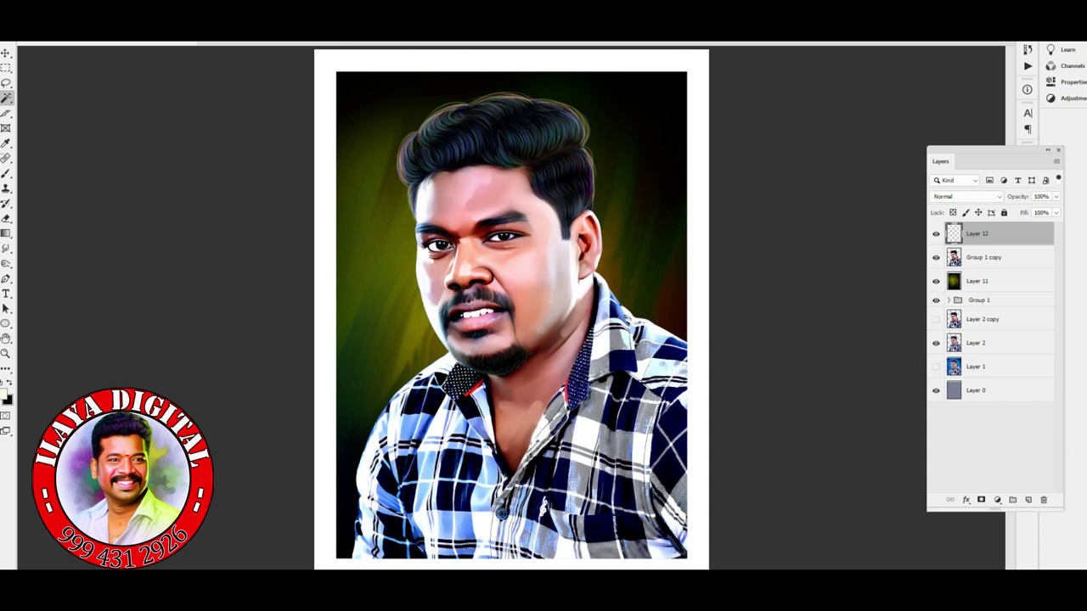
left_click(976, 281)
key("ctrl+u")
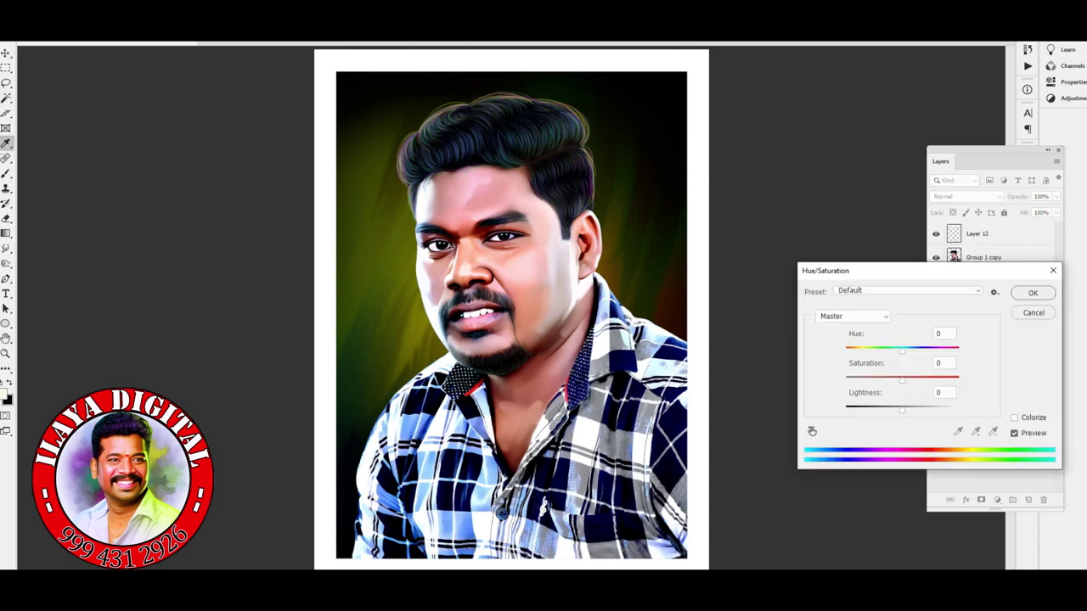
key("Up")
key("Up")
key("Up")
key("Up")
key("Up")
key("Up")
key("Up")
key("Up")
key("Up")
key("Up")
key("Up")
key("Up")
key("Up")
key("Up")
key("Up")
key("Up")
key("Up")
key("Up")
key("Up")
key("Up")
key("shift+Up")
key("shift+Up")
key("shift+Up")
key("shift+Up")
key("shift+Up")
key("shift+Up")
key("shift+Up")
key("shift+Up")
key("shift+Up")
key("shift+Up")
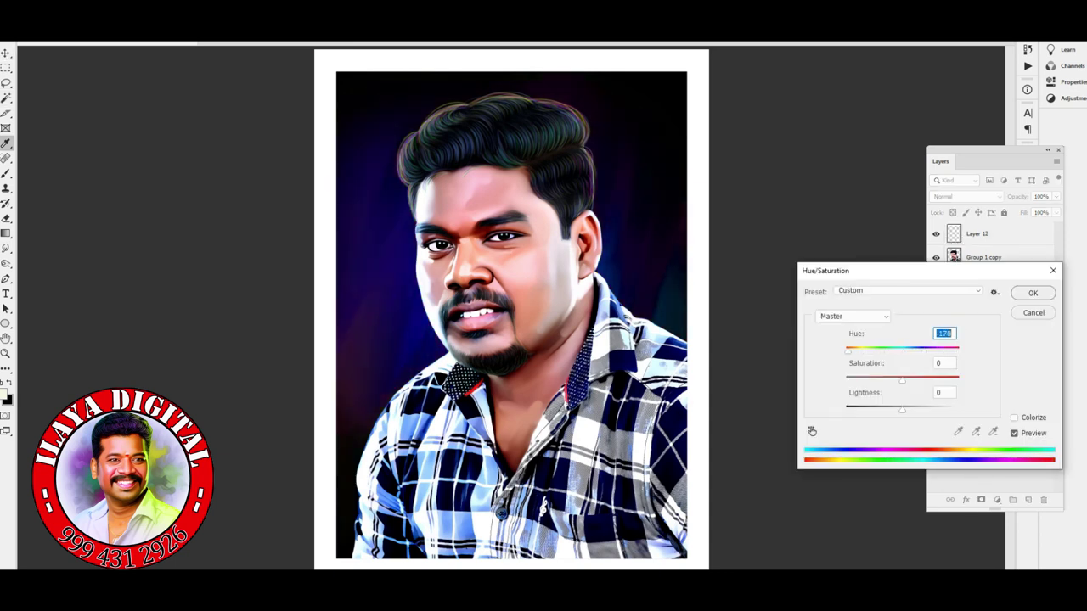
key("Return")
Apply a Gaussian Blur to the magenta background on Layer 11.
left_click(166, 34)
mouse_move(217, 128)
left_click(339, 176)
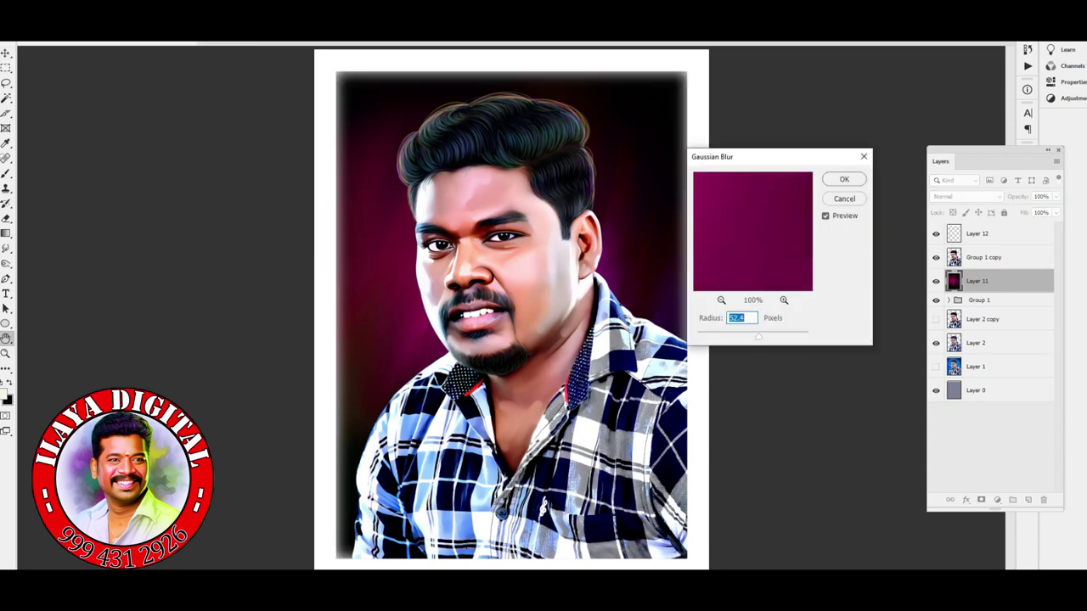
key("Return")
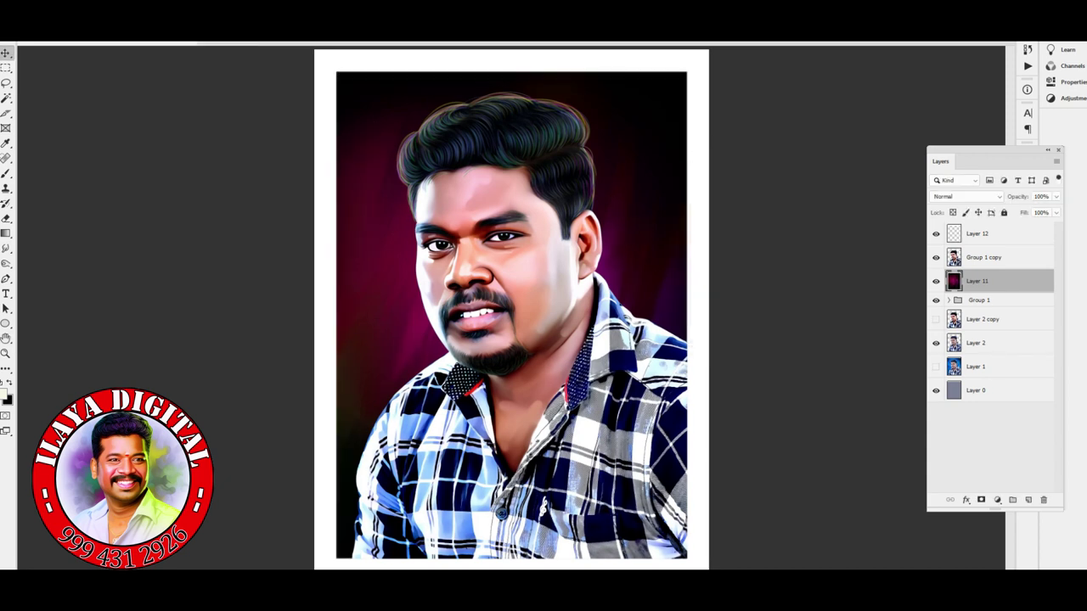
Set Layer 12 to the Color blend mode, with the figure's outline loaded as a selection.
key("ctrl+alt+i")
key("Escape")
left_click(976, 233)
left_click(966, 196)
left_click(970, 468)
key("ctrl+plus")
key("ctrl+plus")
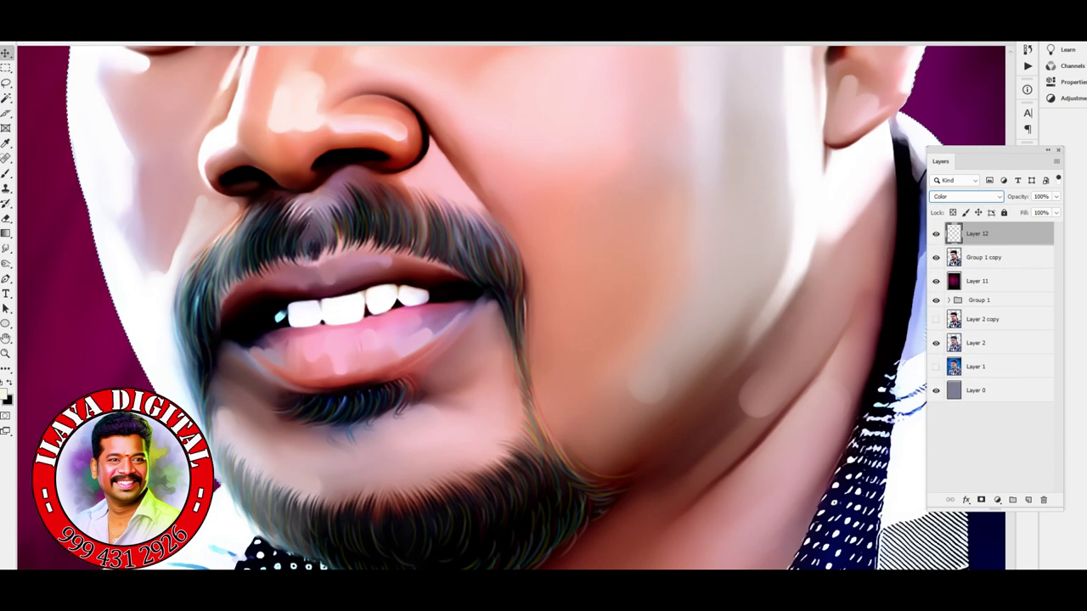
Show the Swatches panel, shorten it to a few rows, and pick a pink colour for the Brush tool.
key("b")
right_click(273, 123)
key("Escape")
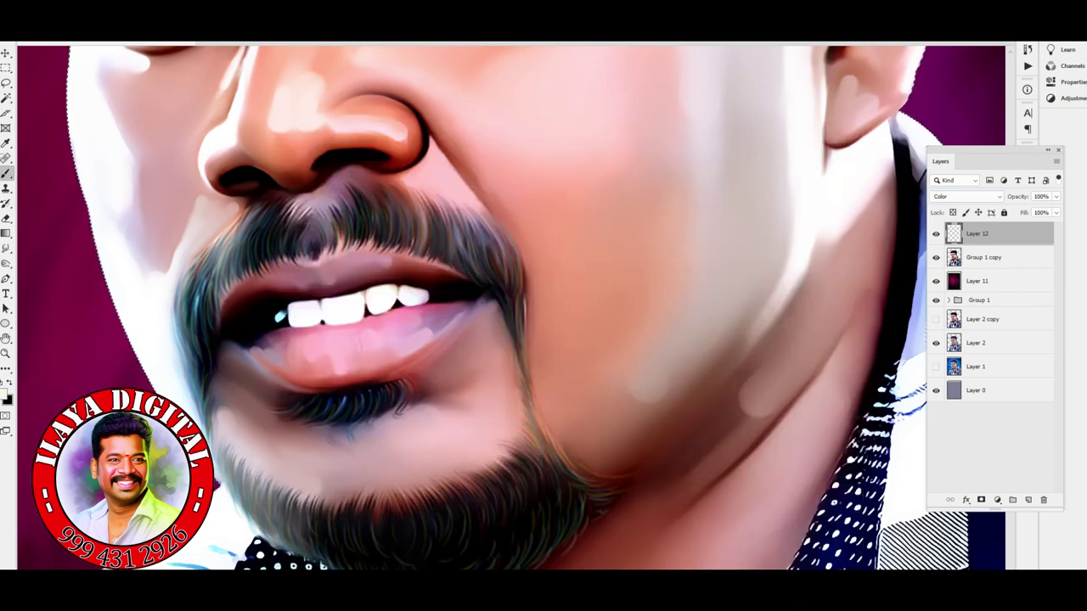
key("alt+w")
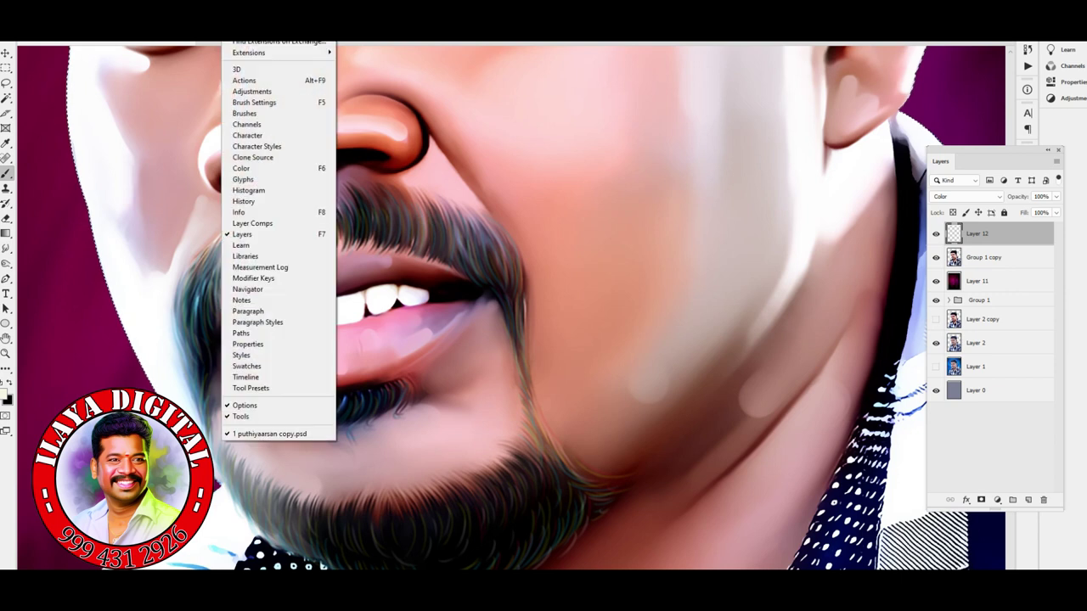
left_click(274, 343)
key("F6")
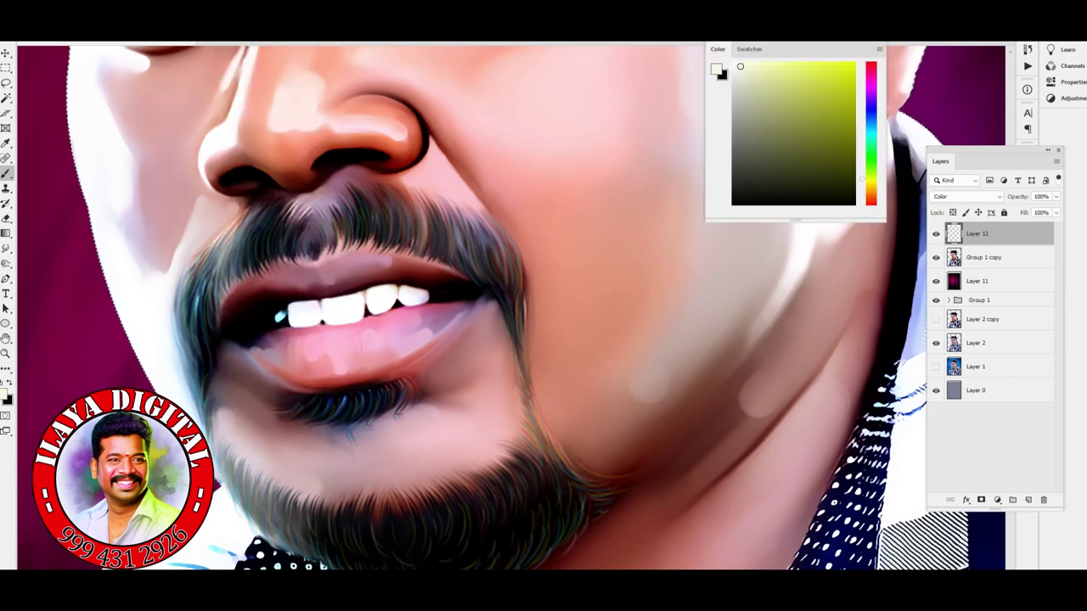
key("F6")
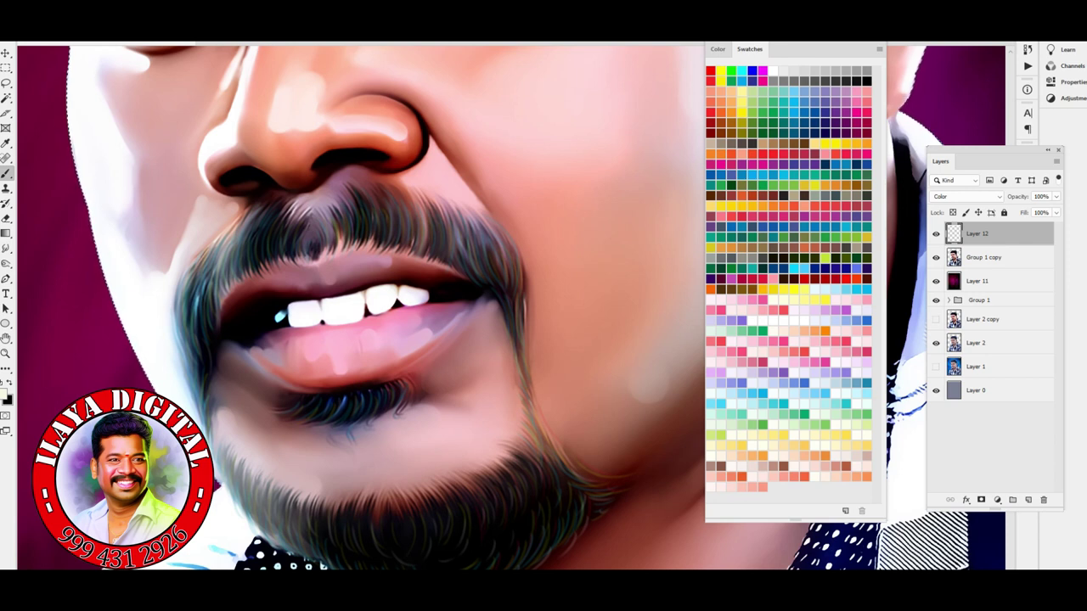
left_click_drag(795, 519, 794, 170)
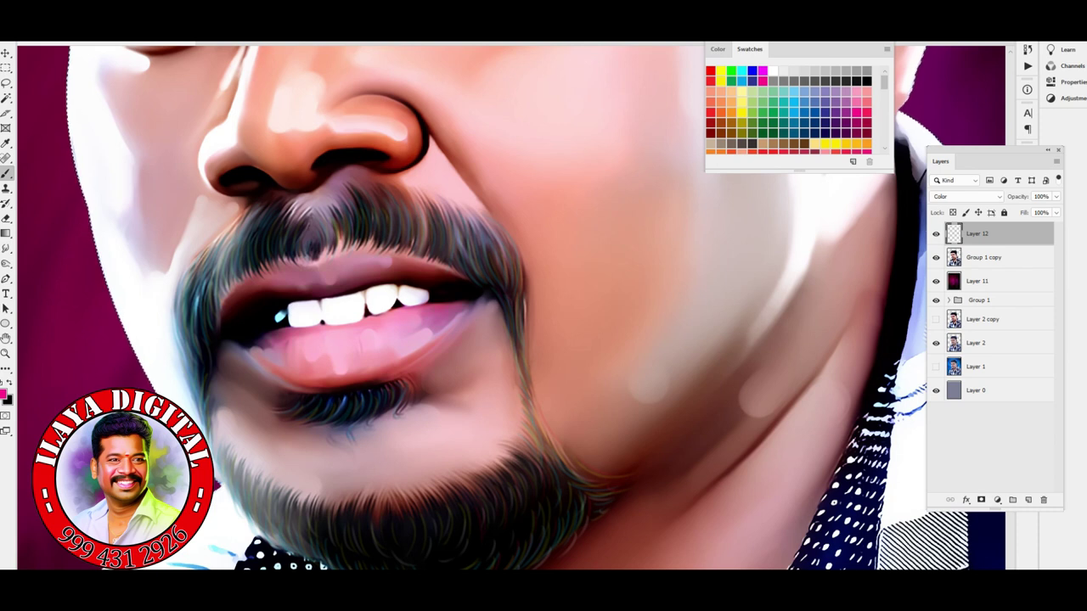
Choose a red swatch and brush a soft red tint over the nose and inner cheek on Layer 12.
scroll(509, 306, "up", 3)
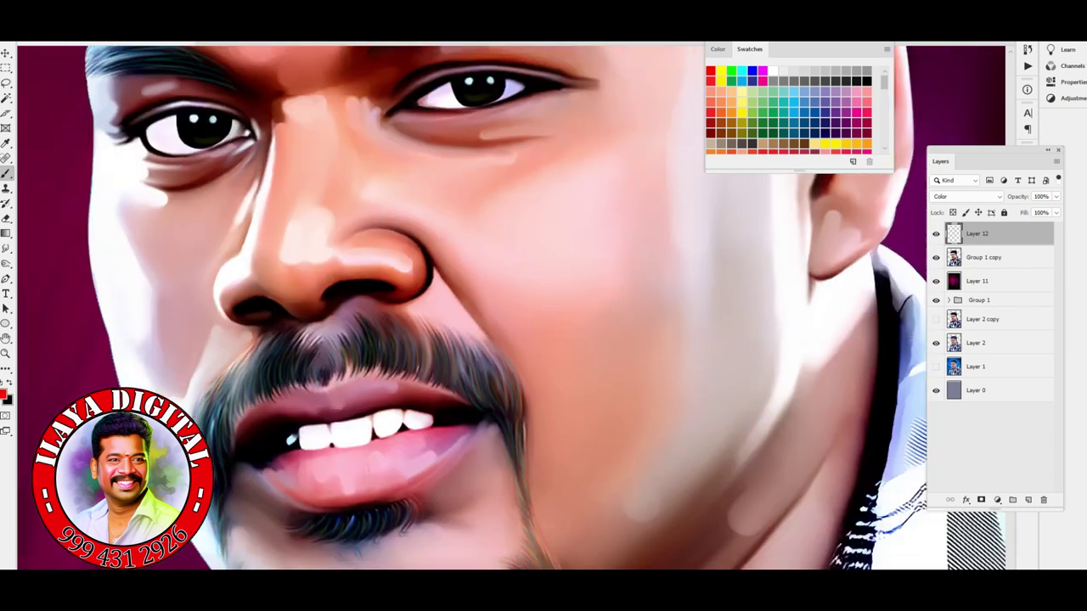
key("ctrl+minus")
scroll(509, 306, "up", 1)
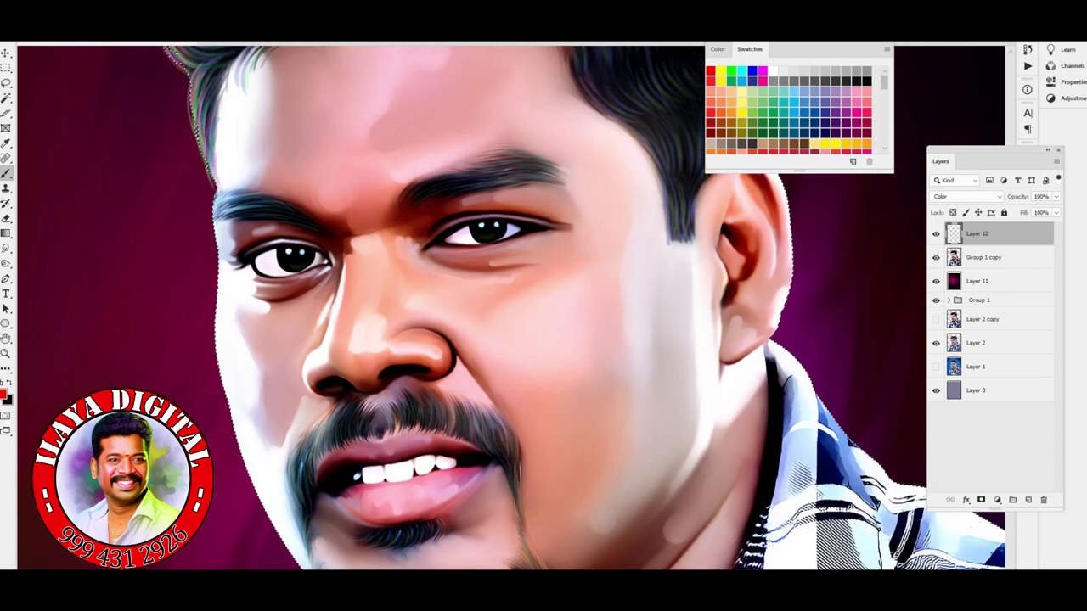
key("ctrl+minus")
Enlarge the Swatches panel, move it off the face, and tint the cheek and jaw skin with orange.
left_click_drag(798, 170, 798, 328)
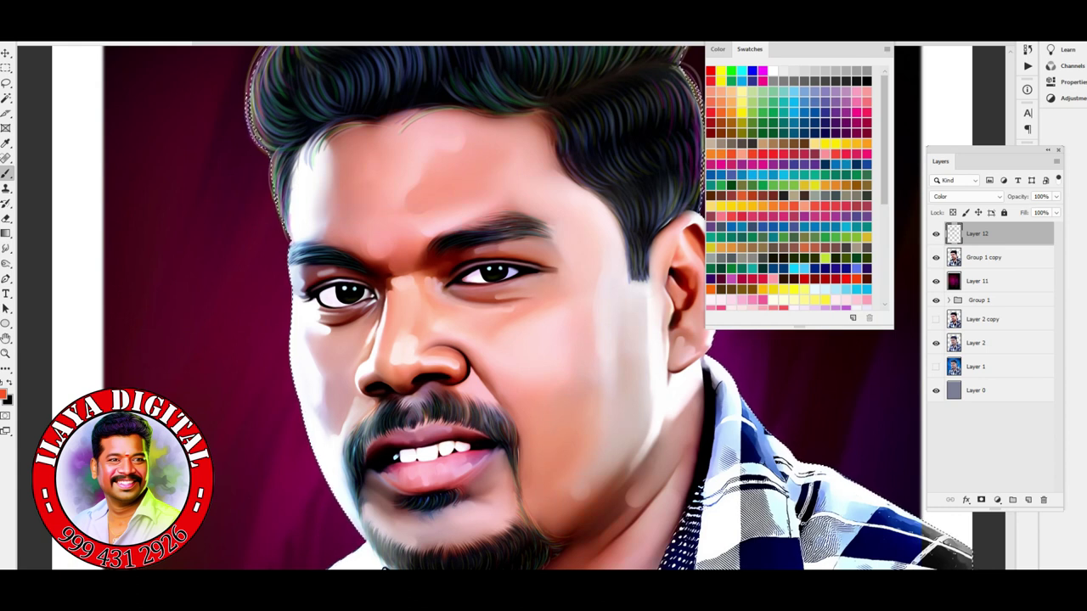
left_click_drag(806, 49, 909, 61)
scroll(509, 305, "down", 5)
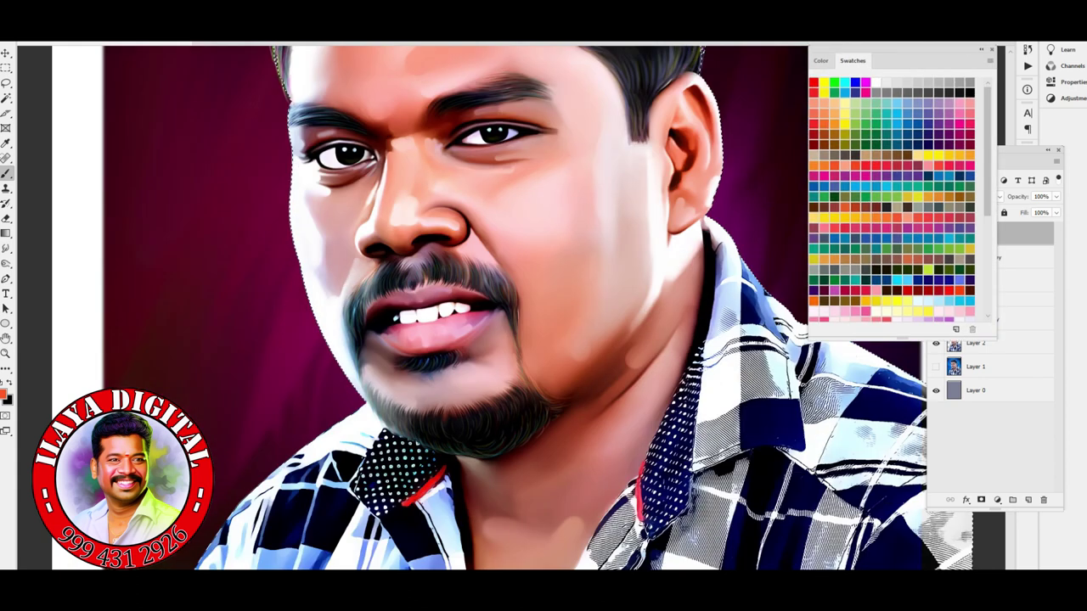
scroll(510, 306, "up", 2)
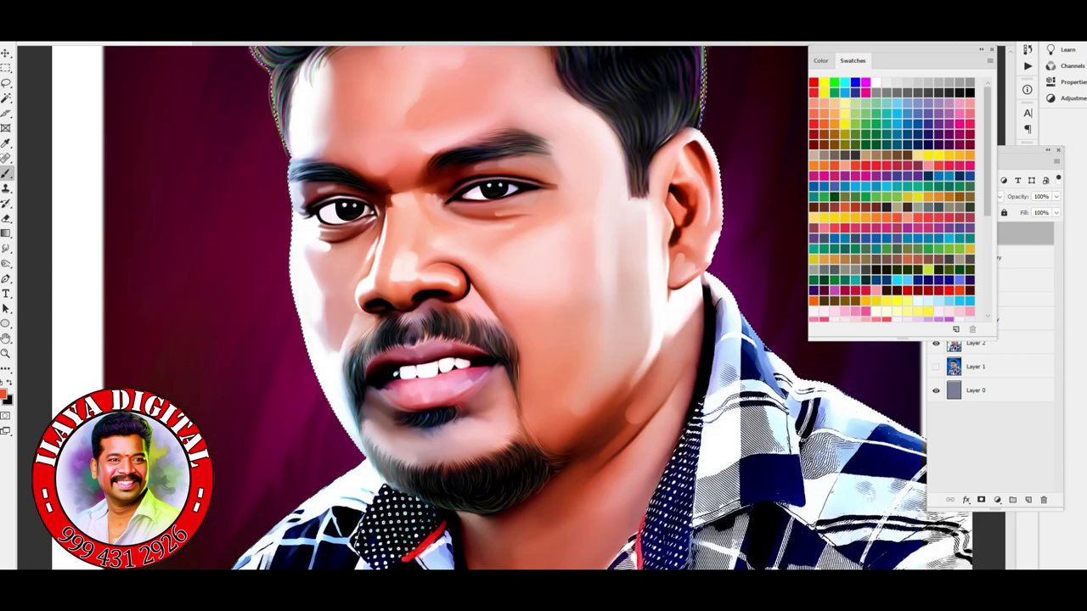
Tint the shaded far side of the face with cyan, and the ear, near cheek and jaw with yellow.
key("b")
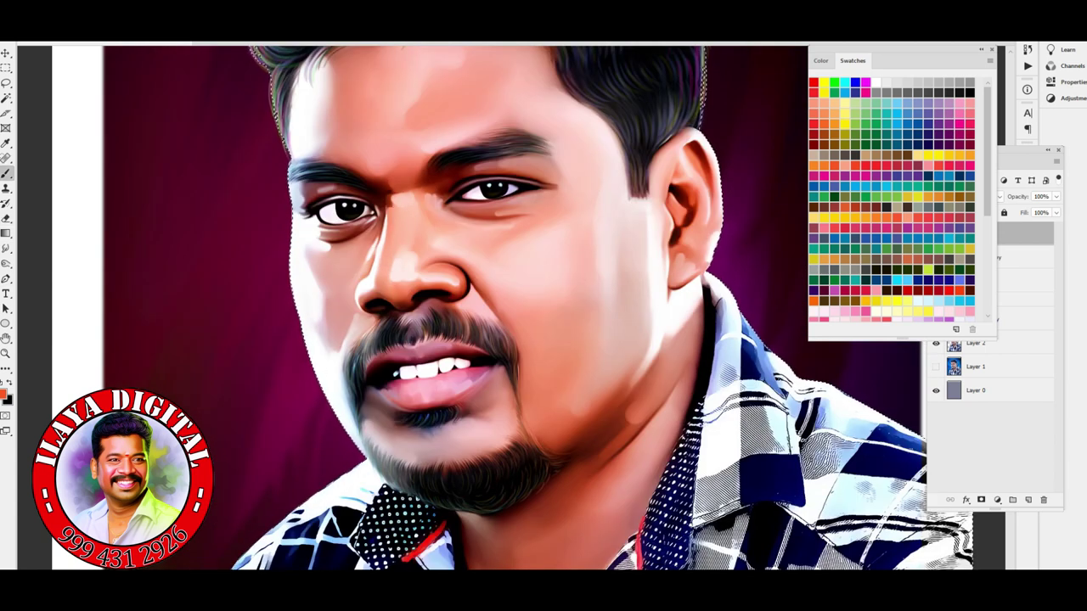
scroll(510, 306, "up", 2)
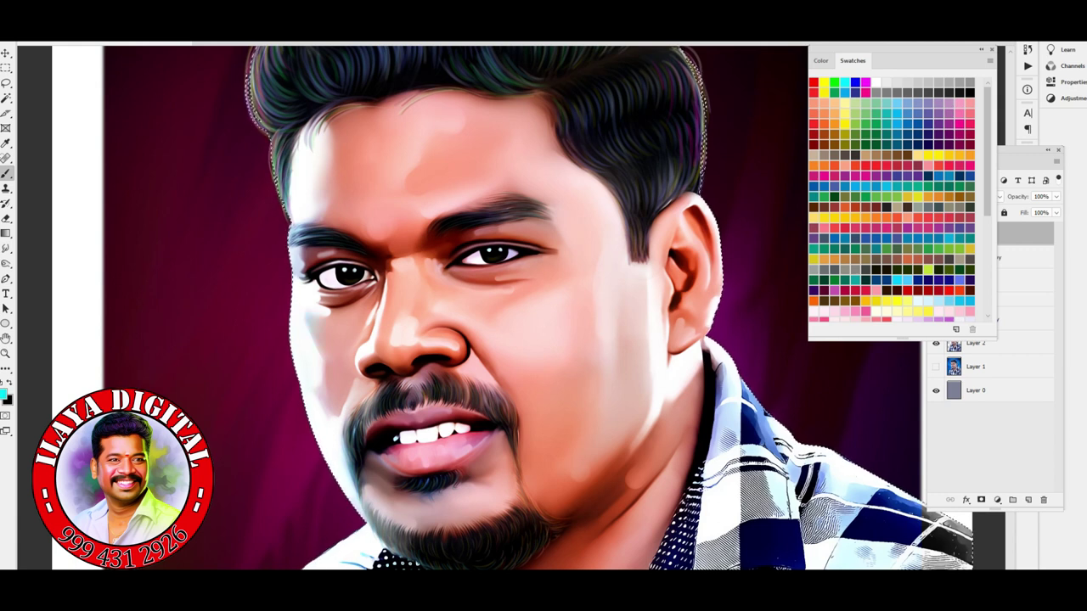
scroll(510, 306, "down", 3)
scroll(510, 305, "up", 8)
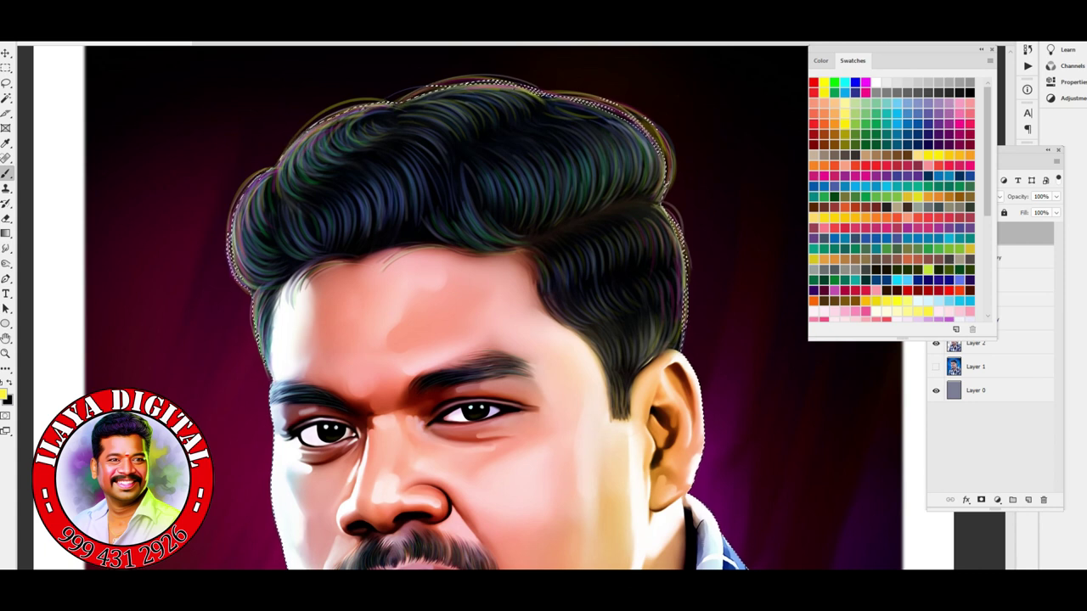
scroll(498, 313, "down", 5)
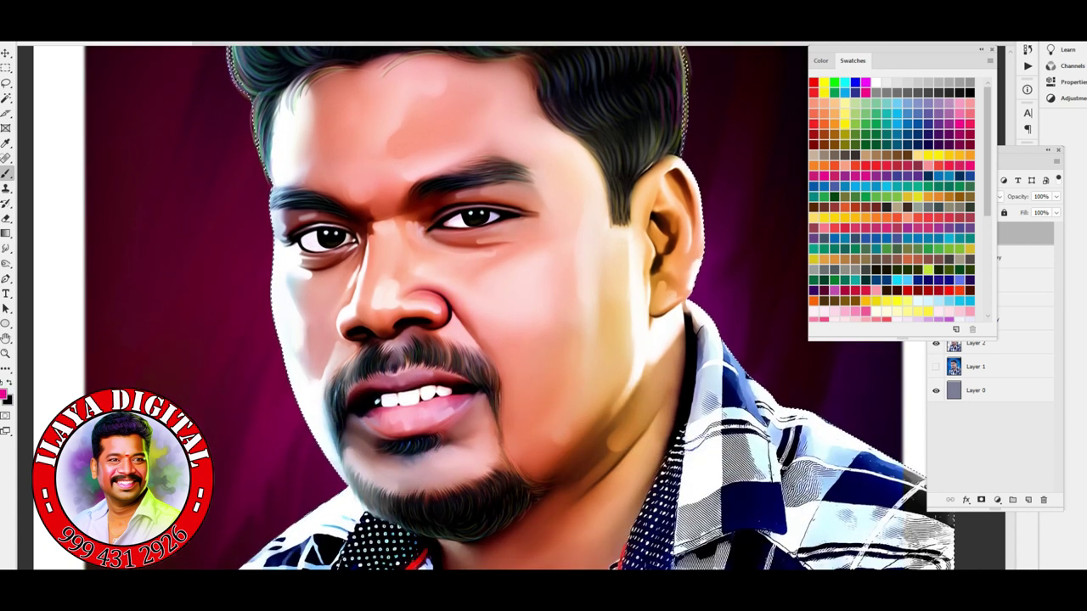
Add a light pink tint to the face on Layer 12 and hide the Swatches panel.
key("ctrl+plus")
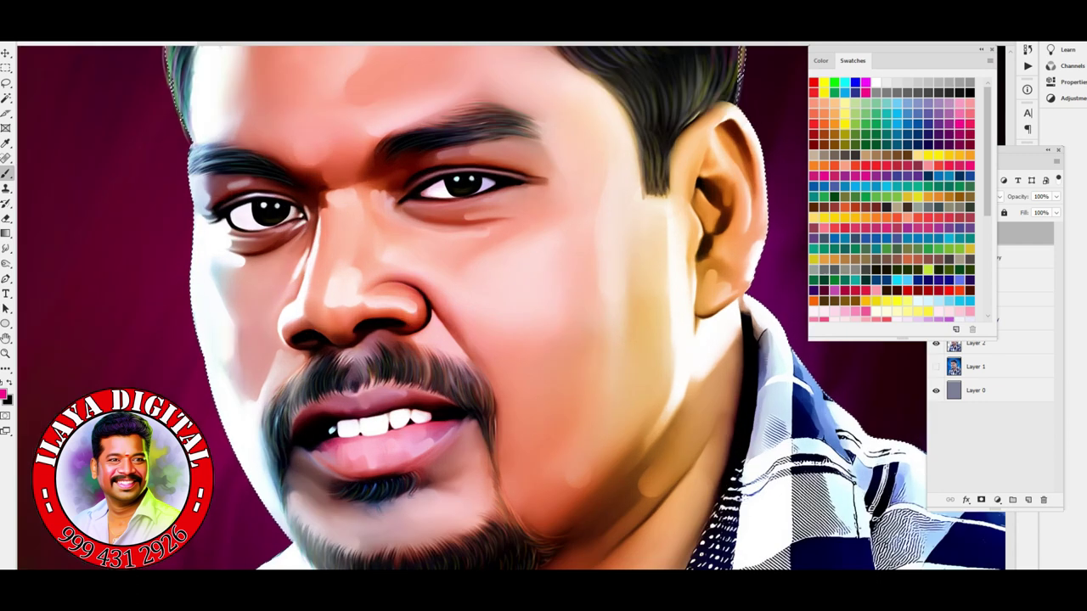
key("ctrl+0")
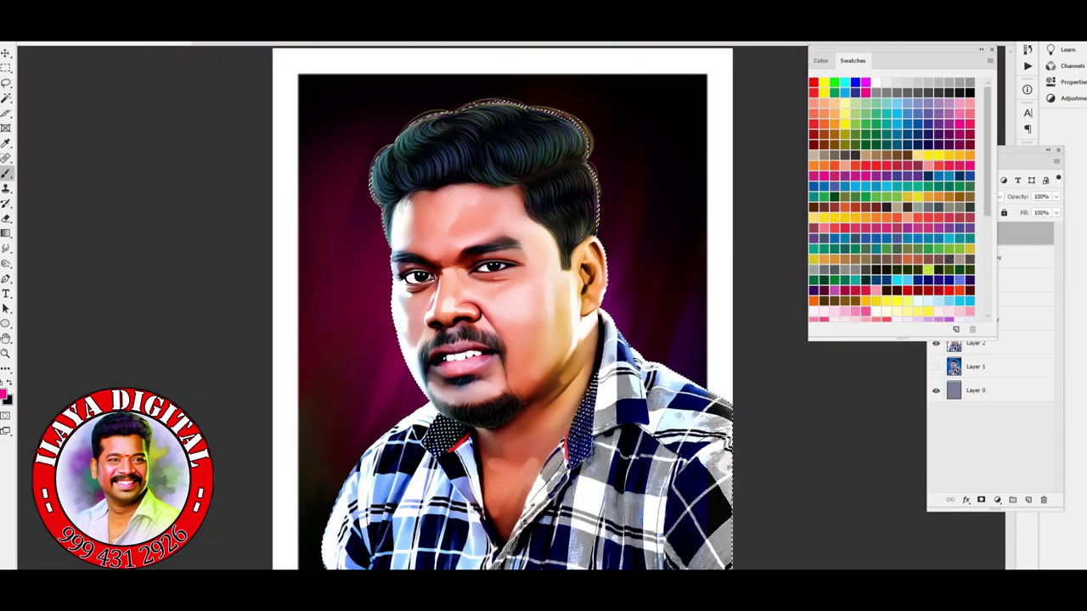
key("F6")
Lasso a loose area around the near ear, cheek, jaw and neck, and feather the selection.
key("ctrl+plus")
scroll(579, 307, "down", 1)
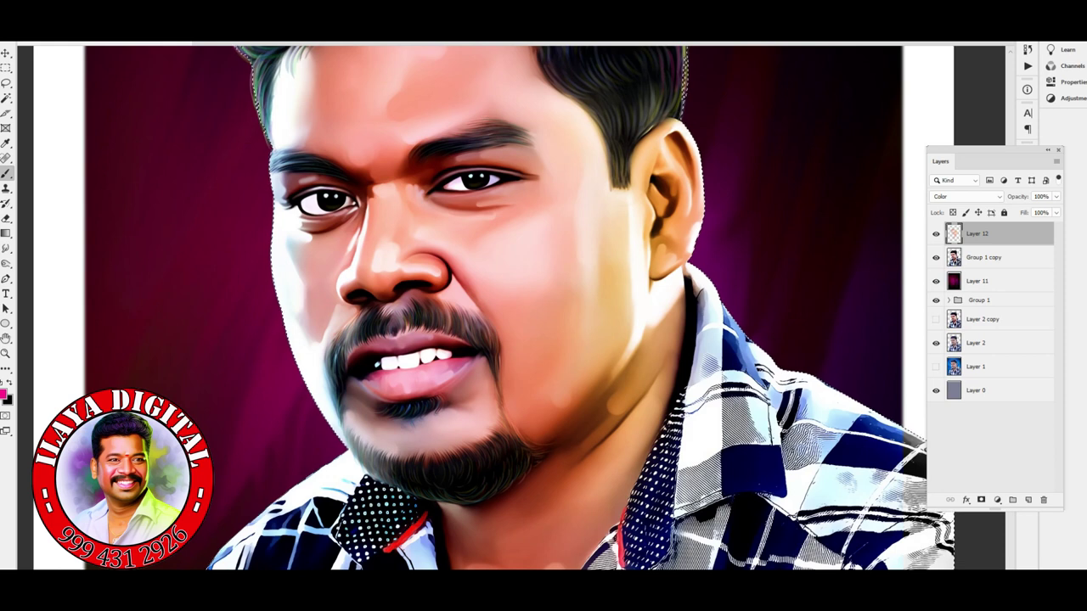
key("l")
mouse_move(549, 301)
left_mouse_down()
mouse_move(548, 356)
mouse_move(628, 505)
left_mouse_up()
key("shift+F6")
key("Return")
key("i")
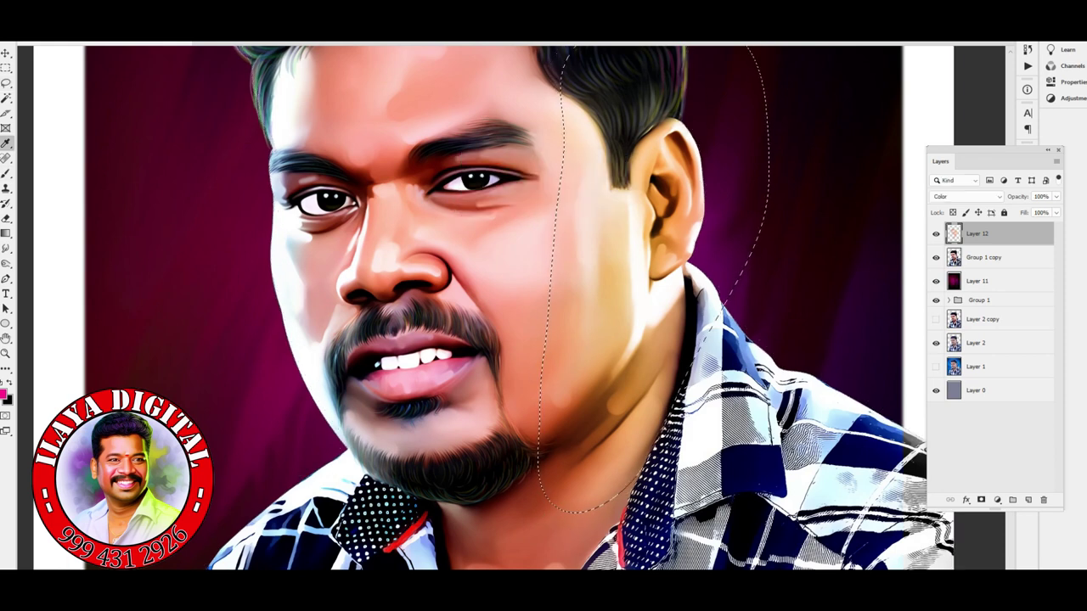
Try shifting the selected cheek and ear tint to a cool blue-cyan with Hue/Saturation.
key("ctrl+u")
key("Up")
key("Up")
key("Up")
key("Up")
key("Up")
key("Up")
key("Up")
key("Up")
key("Up")
key("Up")
key("Return")
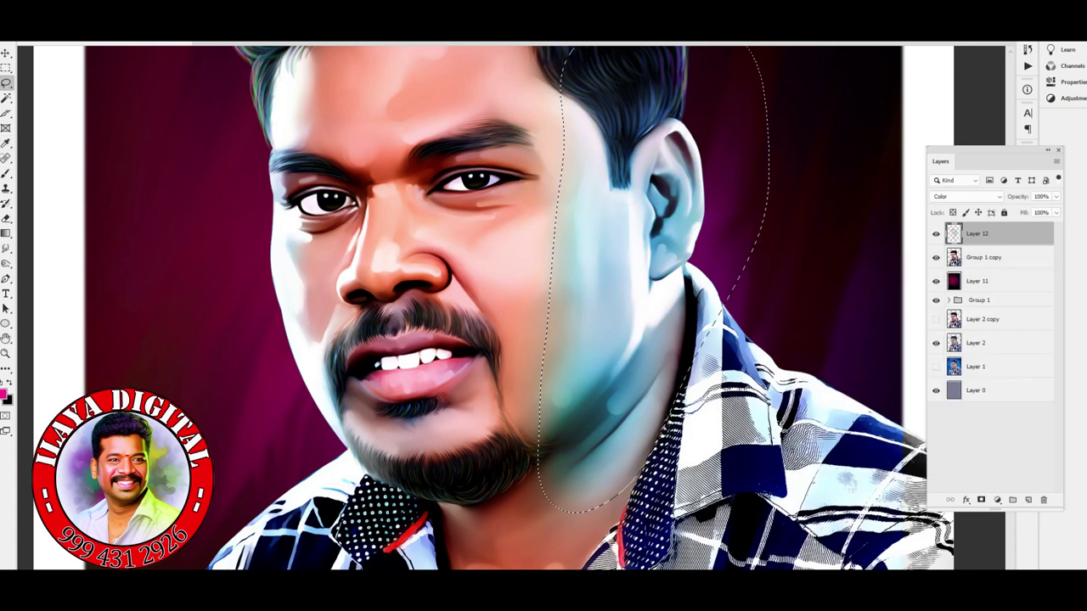
Lower Layer 12's fill to 79% and deselect the lassoed area.
left_click(1055, 212)
left_click_drag(1053, 225, 1043, 226)
key("ctrl+d")
key("ctrl+0")
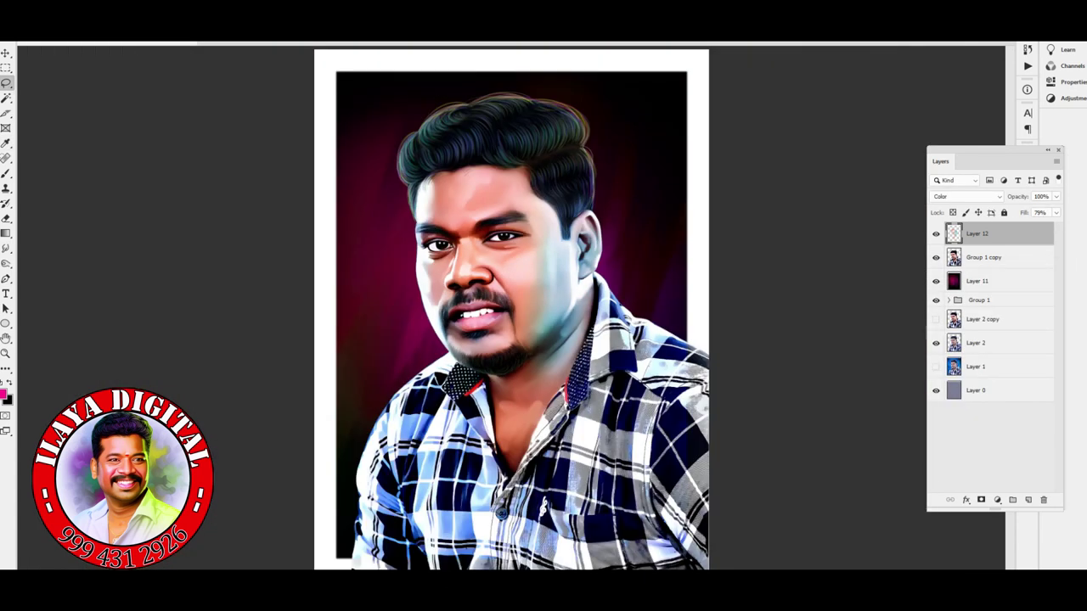
Shift the hue of the ear-side cheek, jaw and neck tint to a warm yellow with Hue/Saturation.
key("ctrl+u")
key("shift+Down")
key("shift+Down")
key("shift+Down")
key("shift+Down")
key("shift+Down")
key("shift+Down")
key("shift+Down")
key("shift+Down")
key("shift+Down")
key("shift+Down")
key("shift+Down")
key("shift+Down")
key("shift+Down")
key("shift+Down")
key("shift+Down")
key("shift+Down")
key("shift+Down")
key("shift+Down")
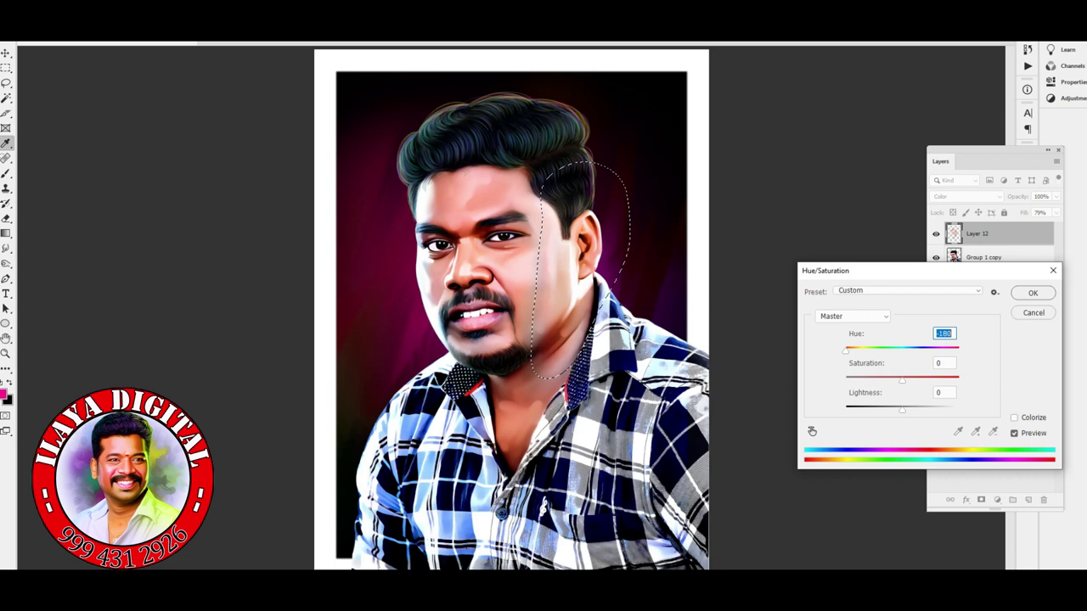
key("Return")
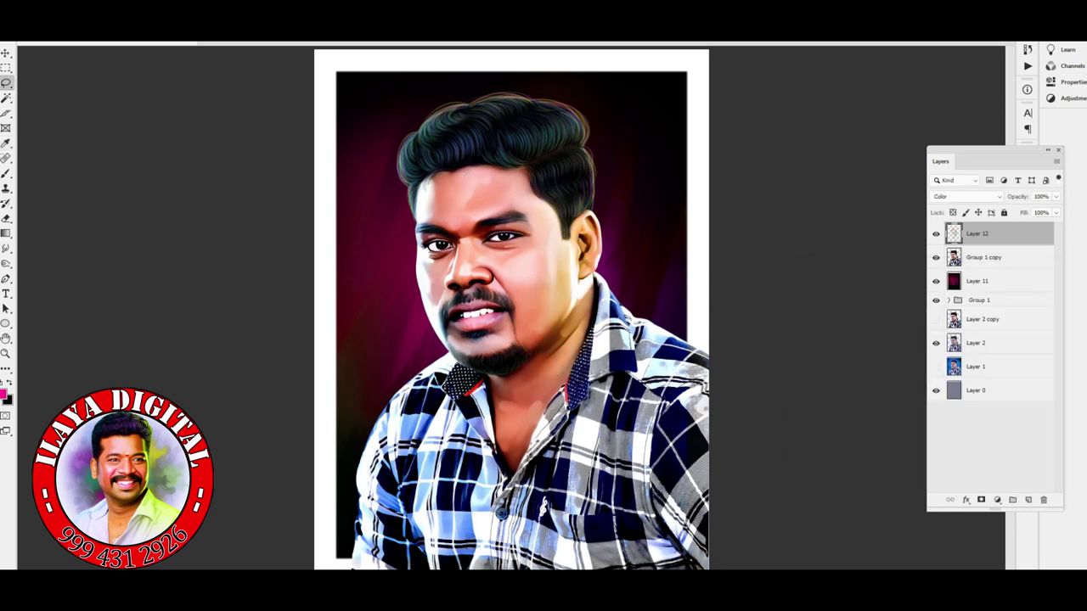
Merge the Layer 12 tints with the portrait into one Normal layer, keeping Group 1 copy beneath it.
left_click(983, 257, "shift")
key("ctrl+e")
key("ctrl+plus")
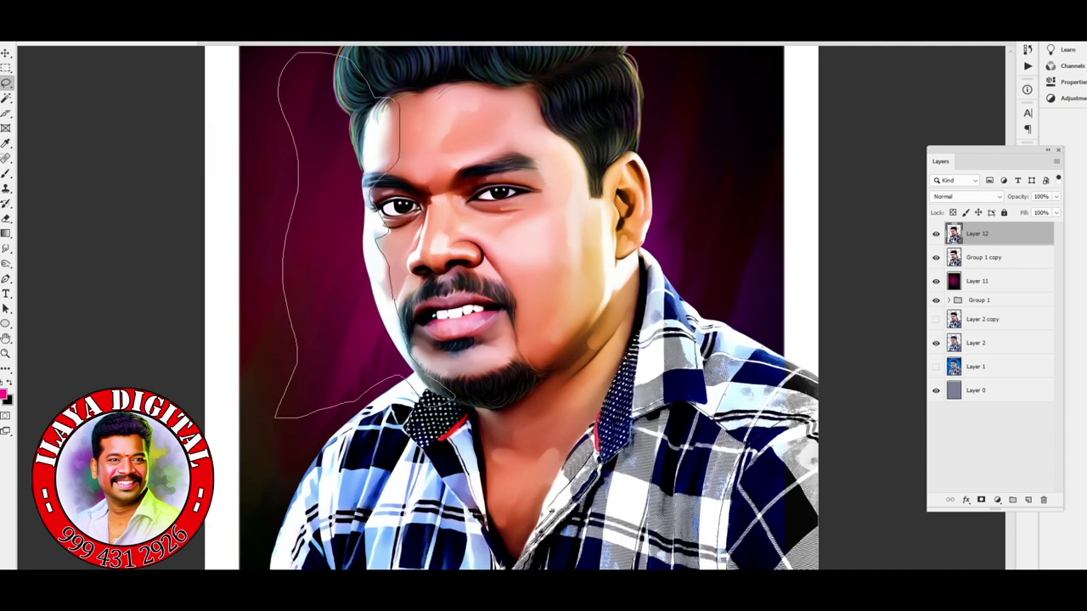
Shift the hue of the lassoed outer forehead and cheek, away from the ear, with Hue/Saturation.
key("ctrl+u")
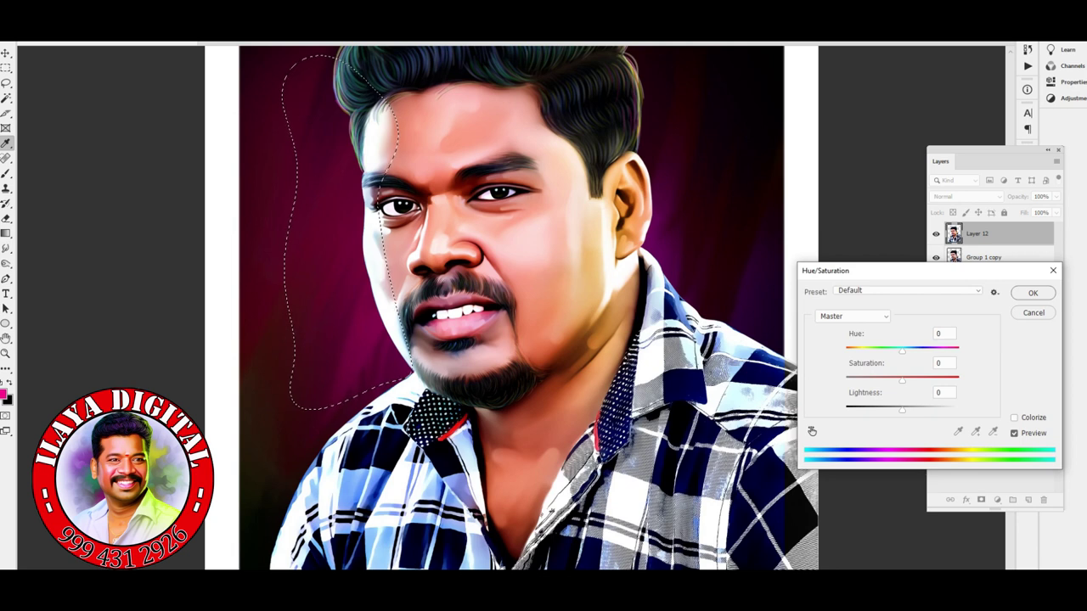
key("shift+Up")
key("shift+Up")
key("Up")
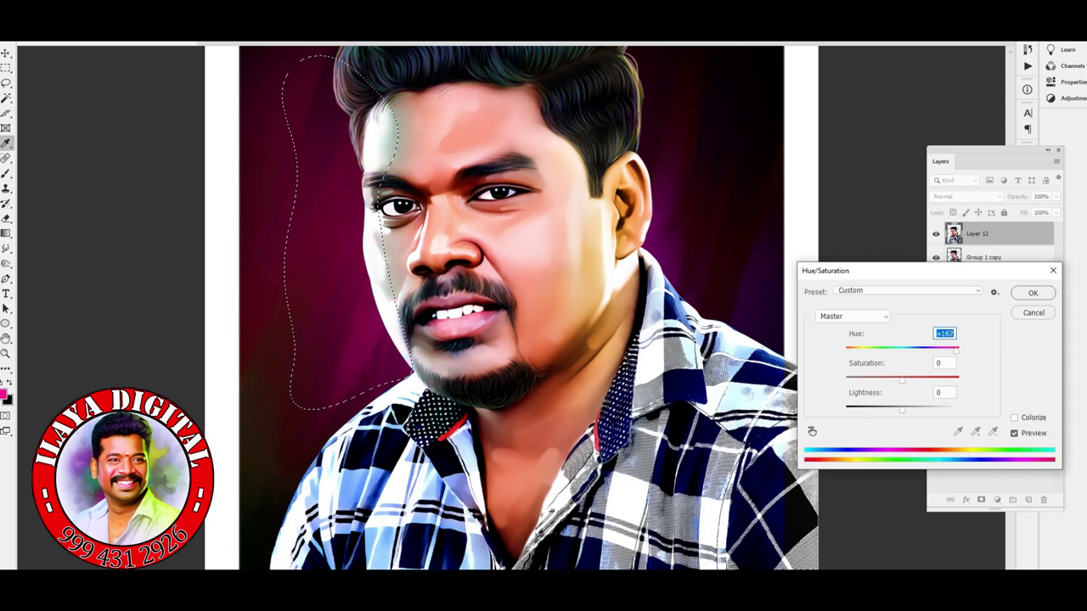
key("Up")
key("Up")
key("Up")
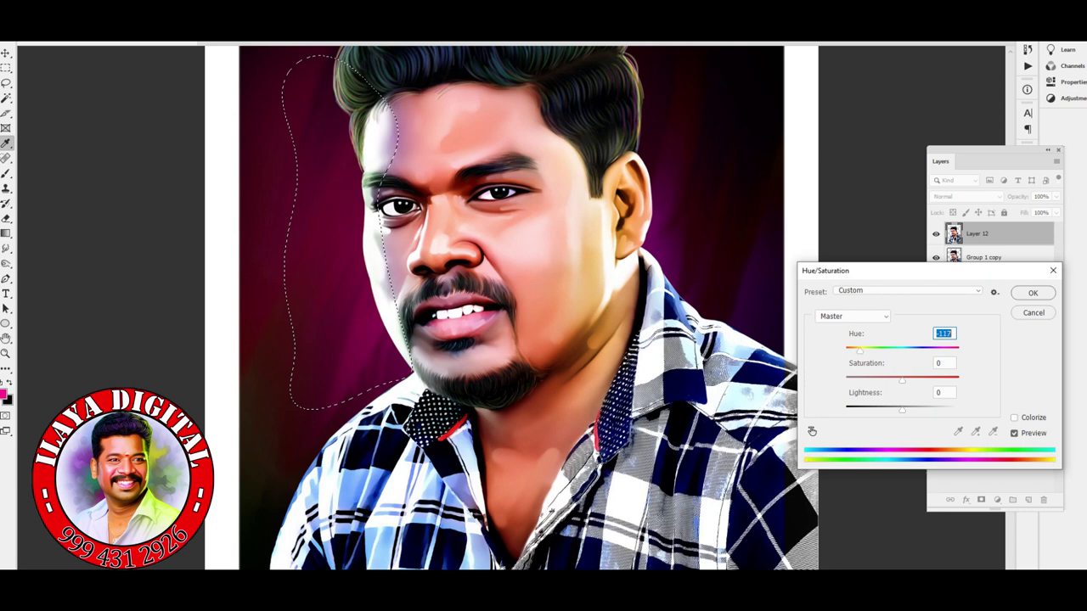
key("shift+Down")
key("shift+Down")
key("shift+Down")
key("shift+Down")
key("shift+Down")
key("shift+Down")
key("shift+Down")
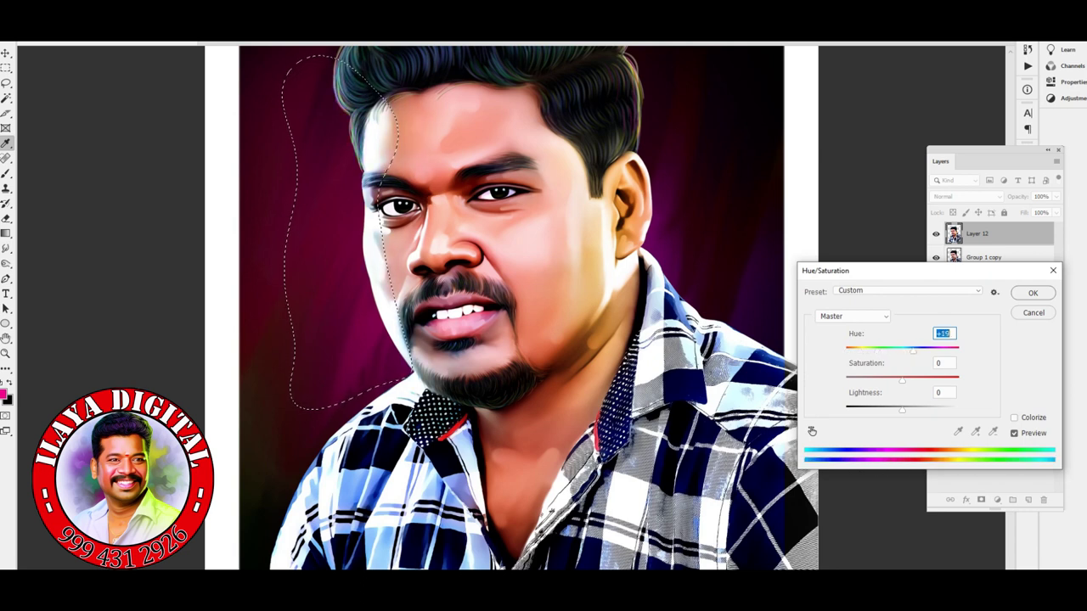
key("shift+Down")
key("shift+Down")
key("Return")
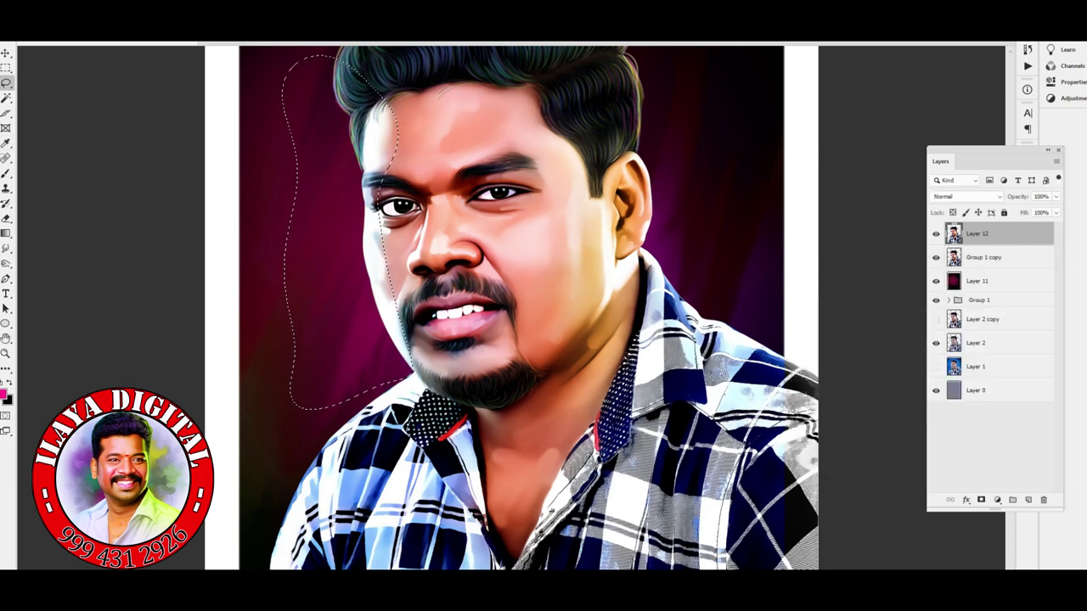
Strengthen the blue channel of the selected outer forehead and cheek with Levels for a blue-violet tint.
key("ctrl+l")
key("alt+5")
key("Tab")
type("124")
key("Return")
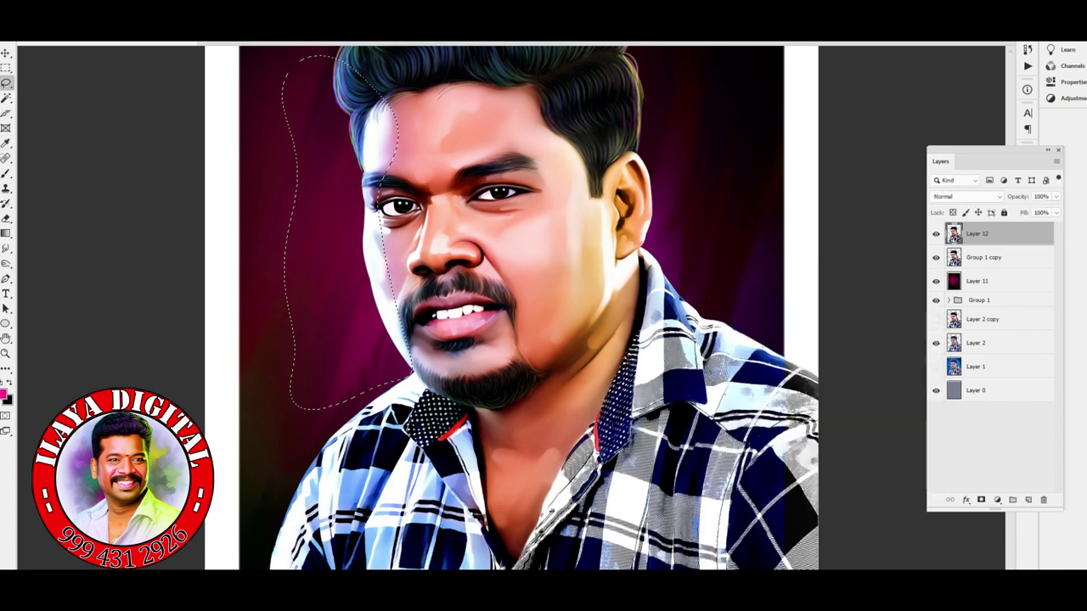
Lasso the upper outer part of the hair and feather the selection.
scroll(529, 308, "up", 2)
mouse_move(627, 113)
left_mouse_down()
mouse_move(340, 216)
mouse_move(341, 163)
left_mouse_up()
key("shift+F6")
key("Return")
key("ctrl+u")
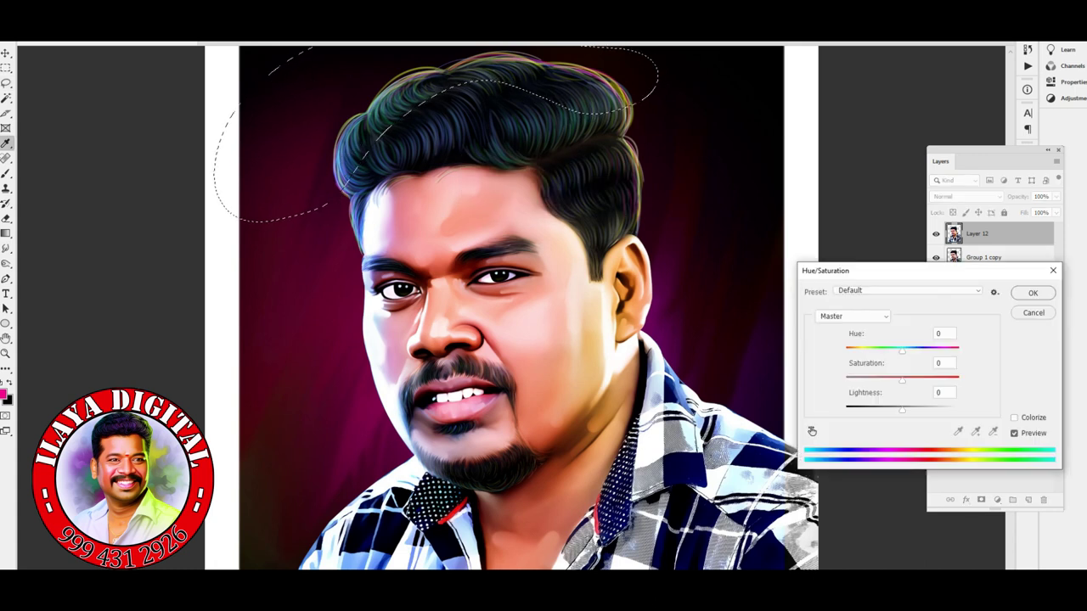
key("Escape")
Reduce the blue channel of the selected hair with Levels to tint it green, and deselect.
key("ctrl+l")
left_click(781, 325)
left_click(761, 366)
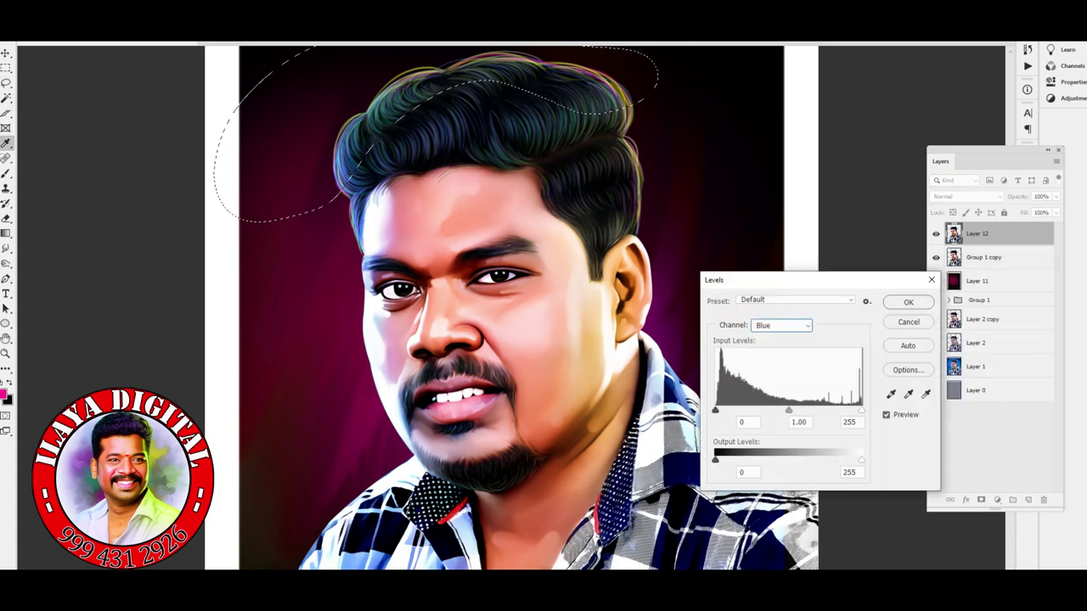
left_click_drag(715, 410, 824, 410)
key("Tab")
type("107")
key("Tab")
key("Tab")
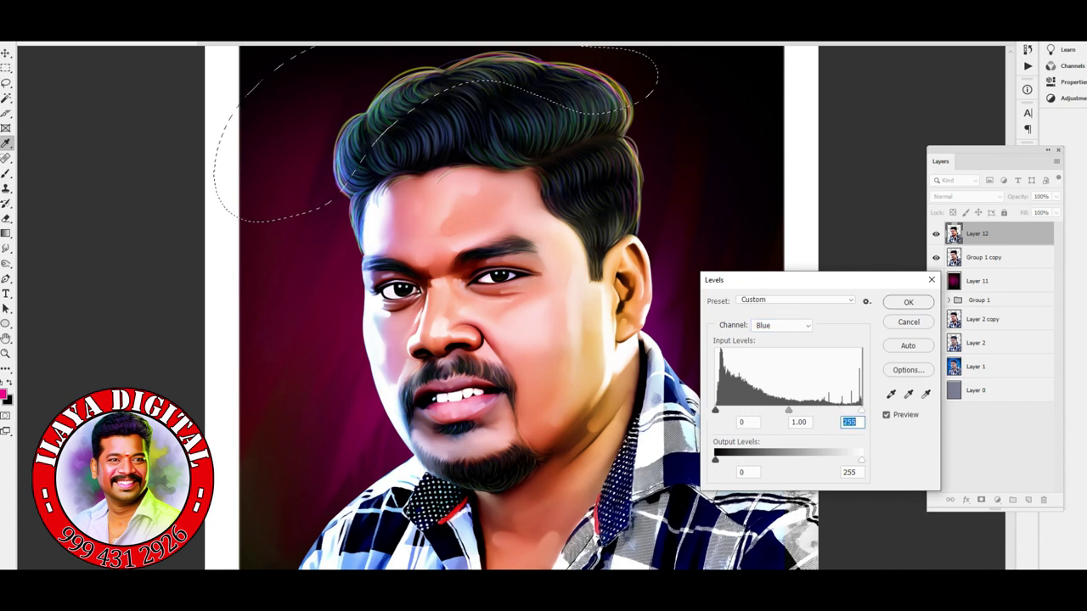
key("Return")
key("ctrl+d")
Lasso the ear-side hair, ear, cheek and neck, shift their hue slightly towards yellow with Hue/Saturation, and deselect.
mouse_move(584, 280)
left_mouse_down()
mouse_move(624, 414)
mouse_move(664, 170)
mouse_move(586, 53)
left_mouse_up()
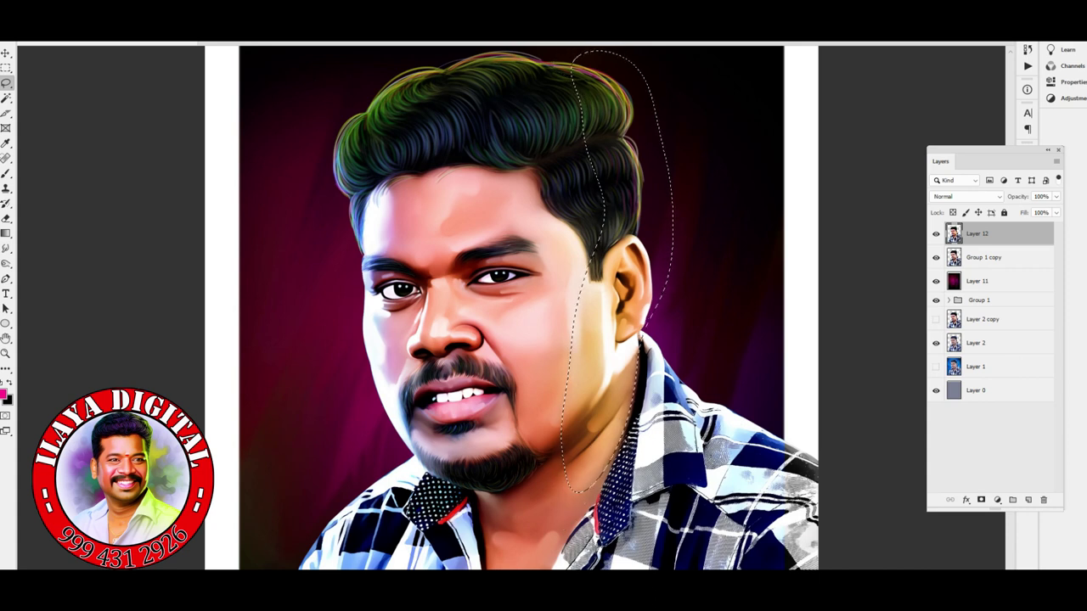
key("ctrl+u")
type("16220")
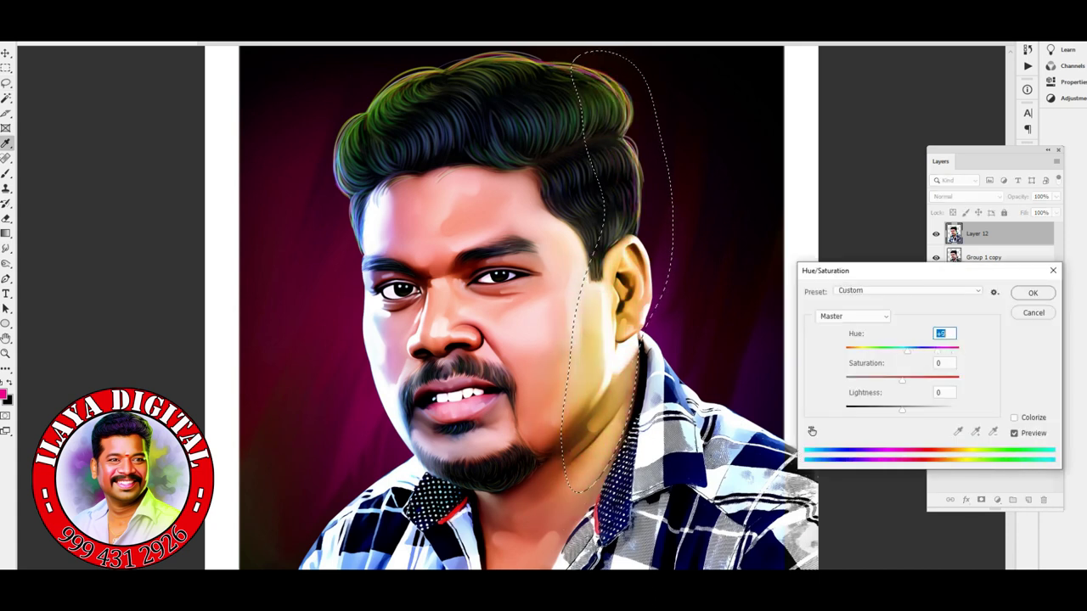
key("Return")
key("ctrl+d")
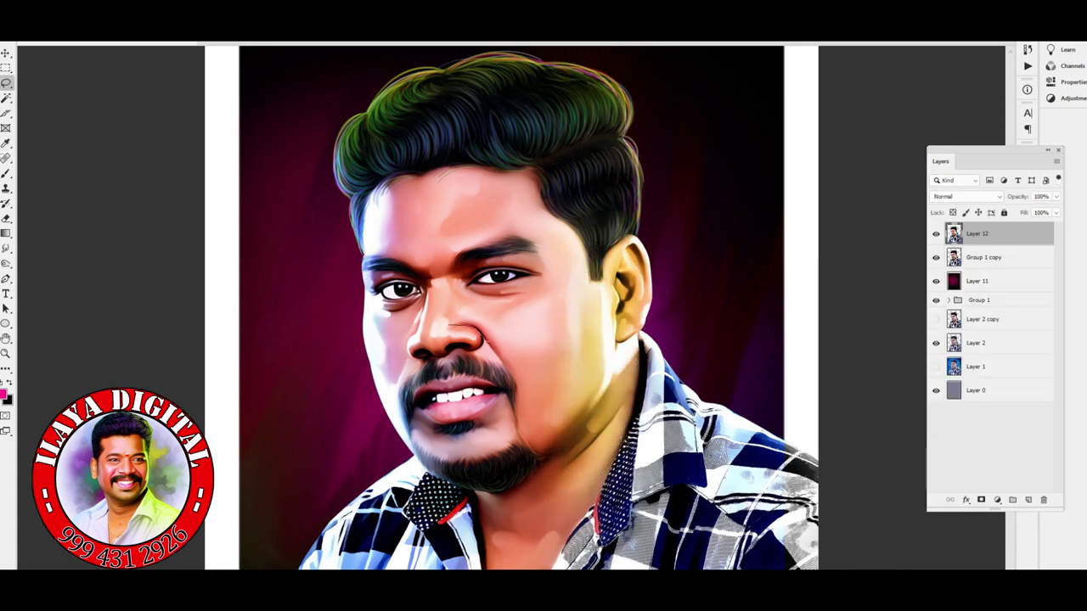
Try recolouring the lassoed cheeks beside the nose with Hue/Saturation and Color Balance.
left_click_drag(560, 377, 490, 350)
left_click_drag(386, 373, 424, 306)
key("ctrl+u")
key("Escape")
key("ctrl+b")
left_click_drag(844, 242, 821, 242)
key("Escape")
key("ctrl+u")
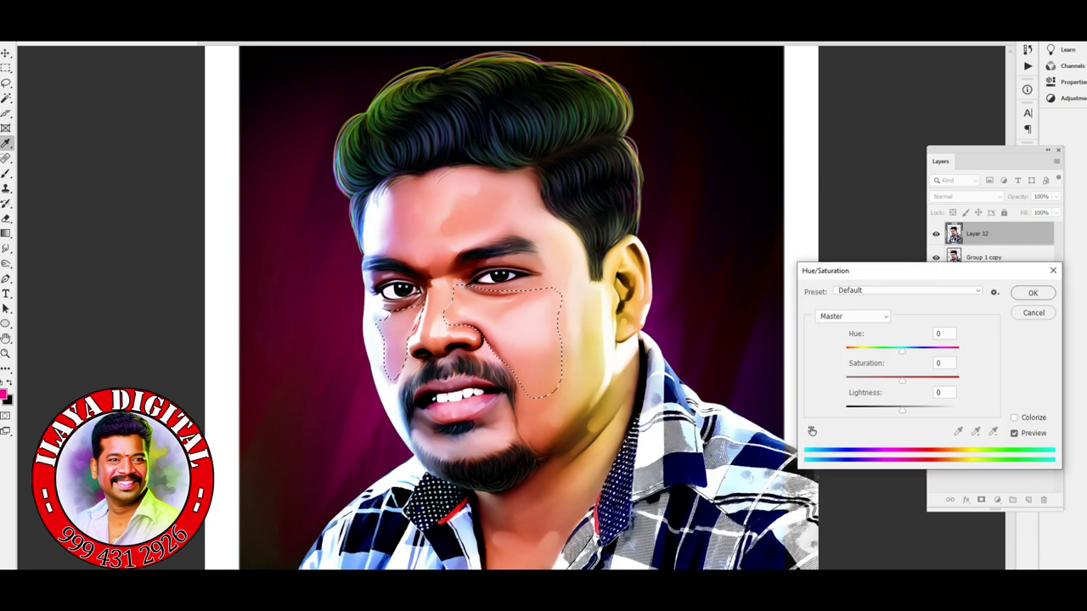
key("Escape")
key("shift+F6")
key("Return")
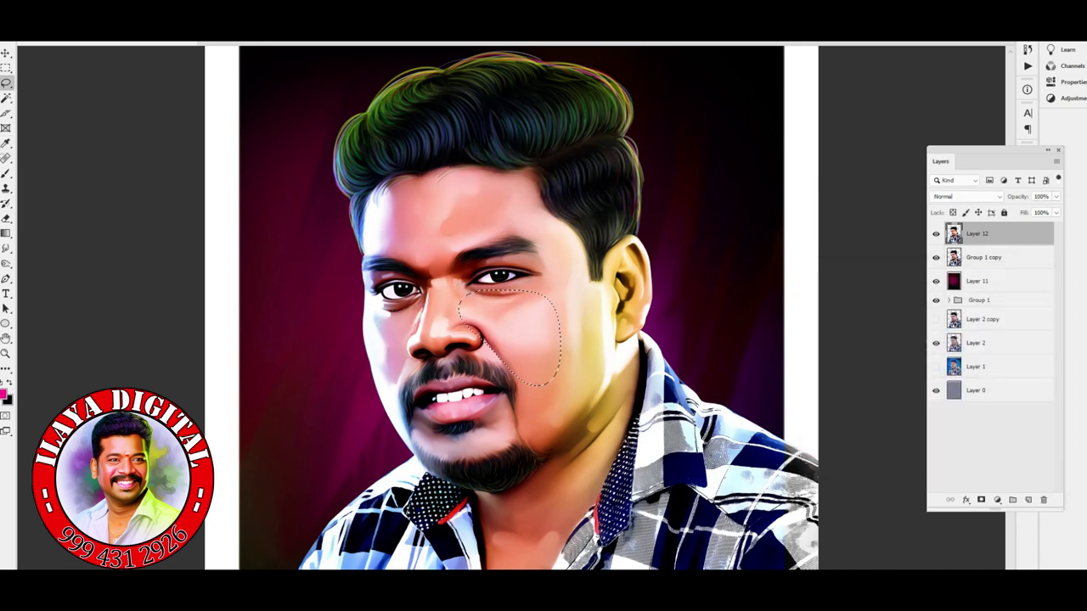
key("ctrl+u")
key("Escape")
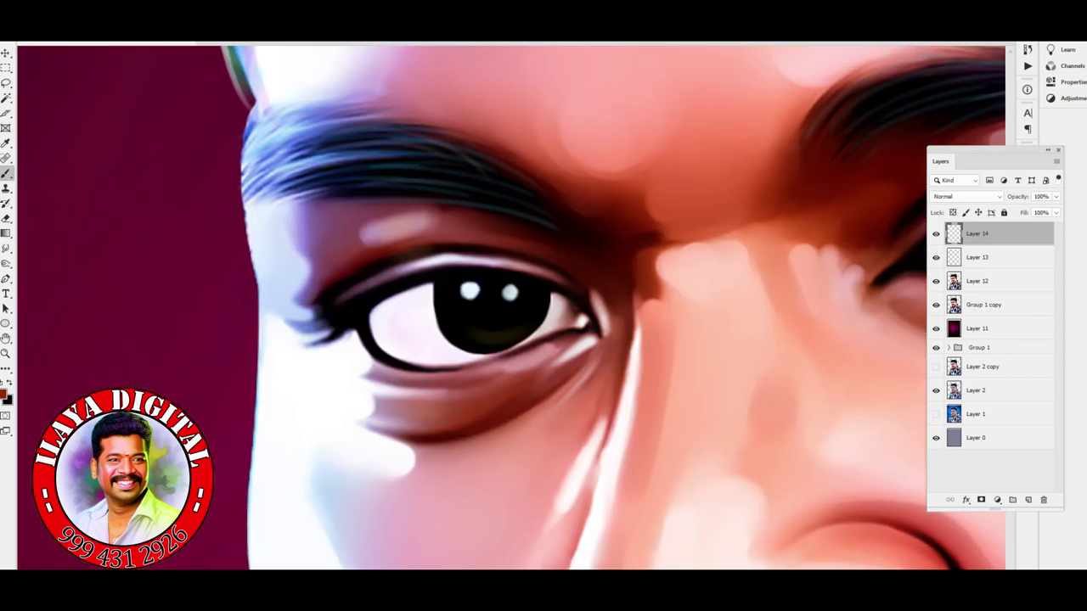
Set the foreground colour to the dark red #510b03 for painting on Layer 14.
scroll(493, 314, "up", 2)
scroll(492, 314, "down", 3)
key("F6")
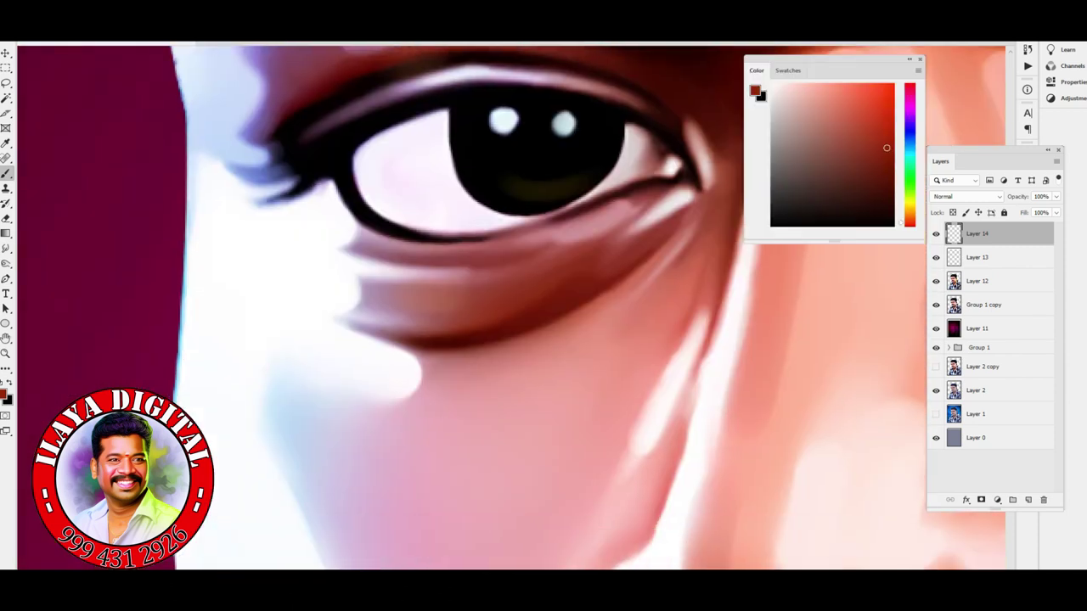
left_click(755, 86)
left_click(545, 313)
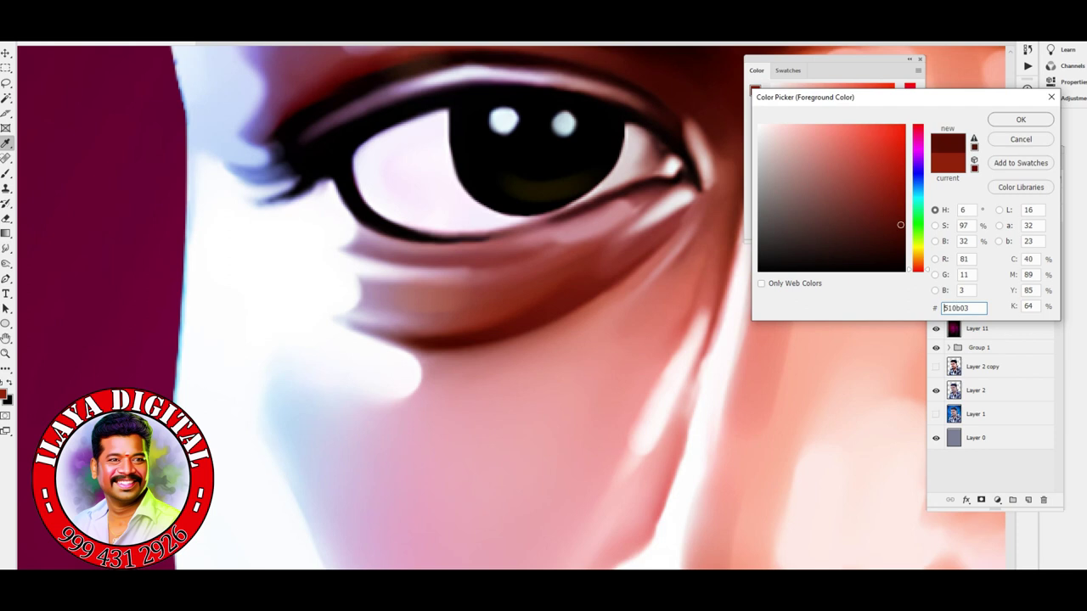
key("Return")
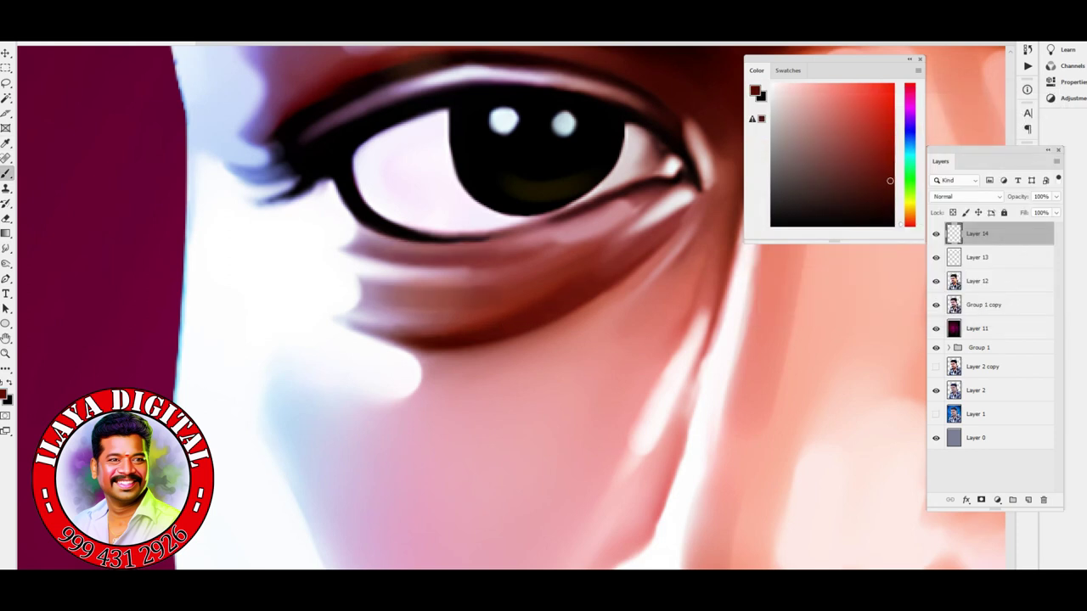
Set the foreground colour to the lighter red #c84543 for the skin around the nose and eyes.
scroll(544, 306, "down", 3)
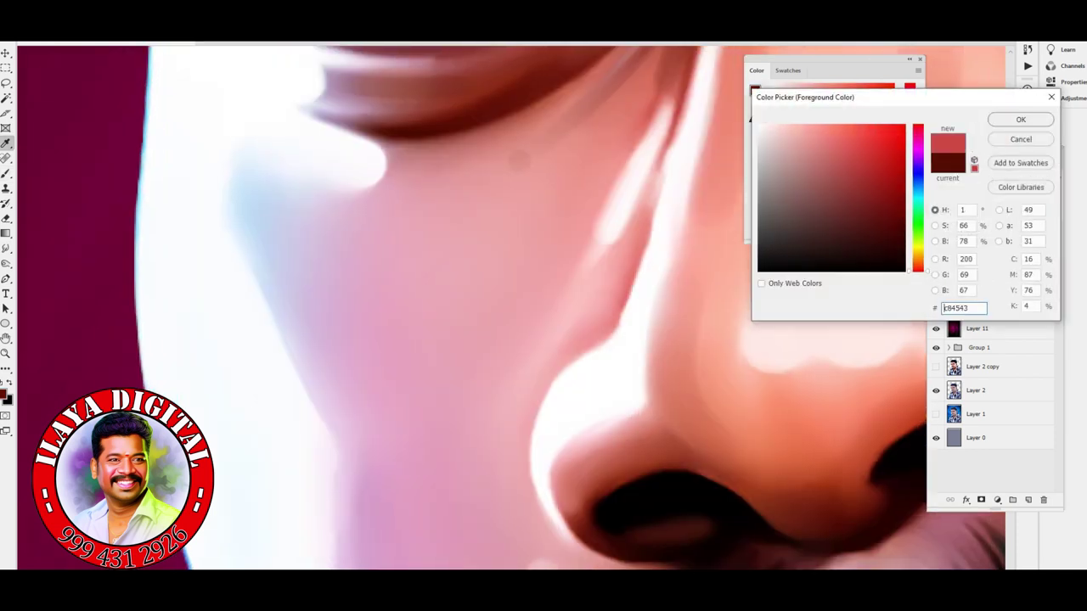
key("Return")
scroll(509, 306, "up", 5)
scroll(510, 306, "down", 6)
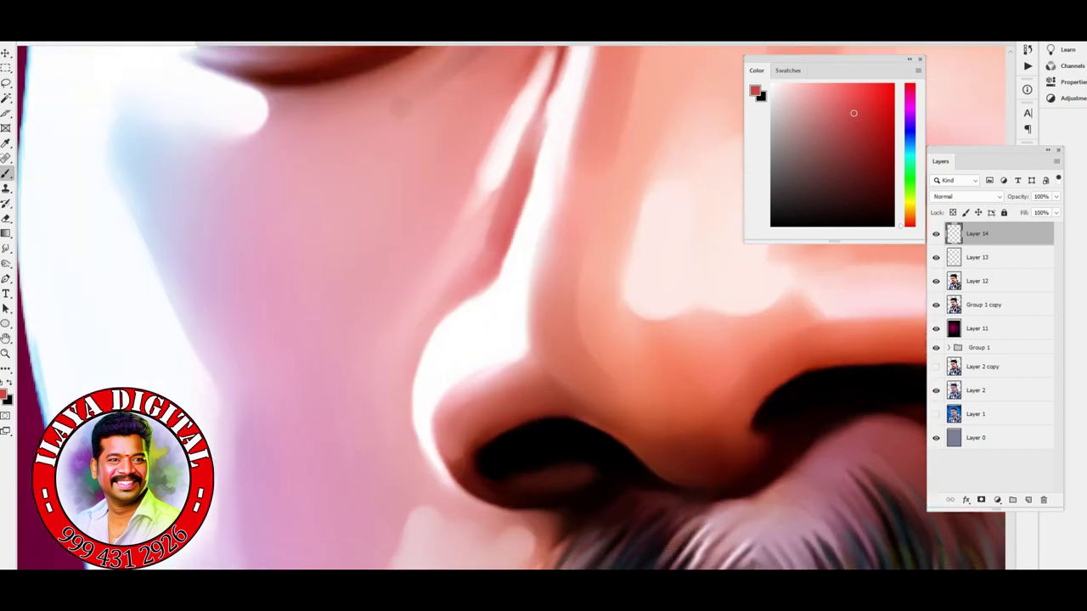
scroll(543, 306, "up", 2)
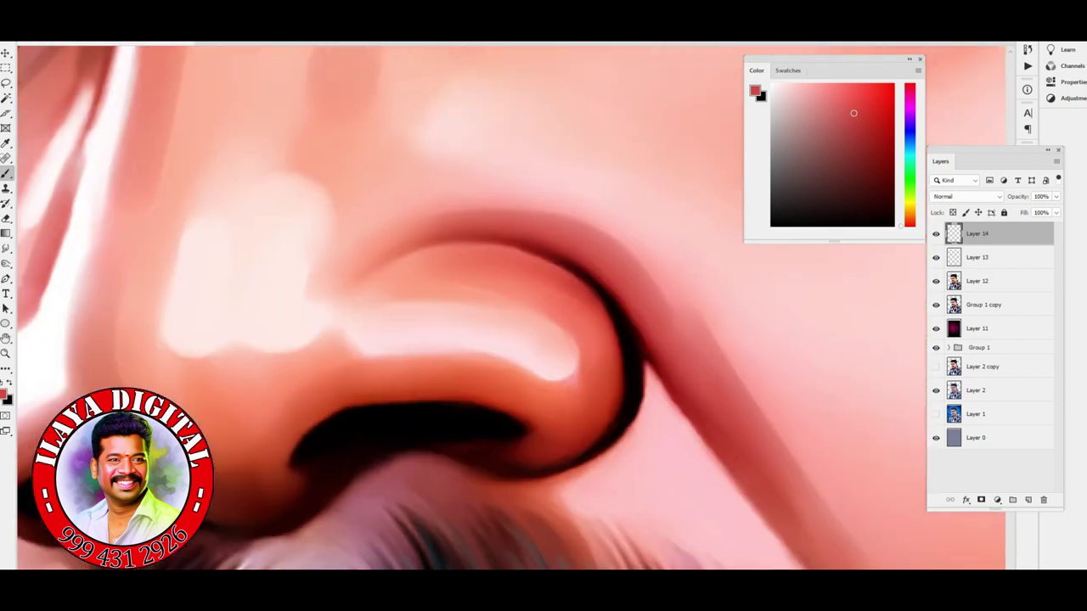
scroll(544, 306, "up", 5)
scroll(509, 305, "up", 3)
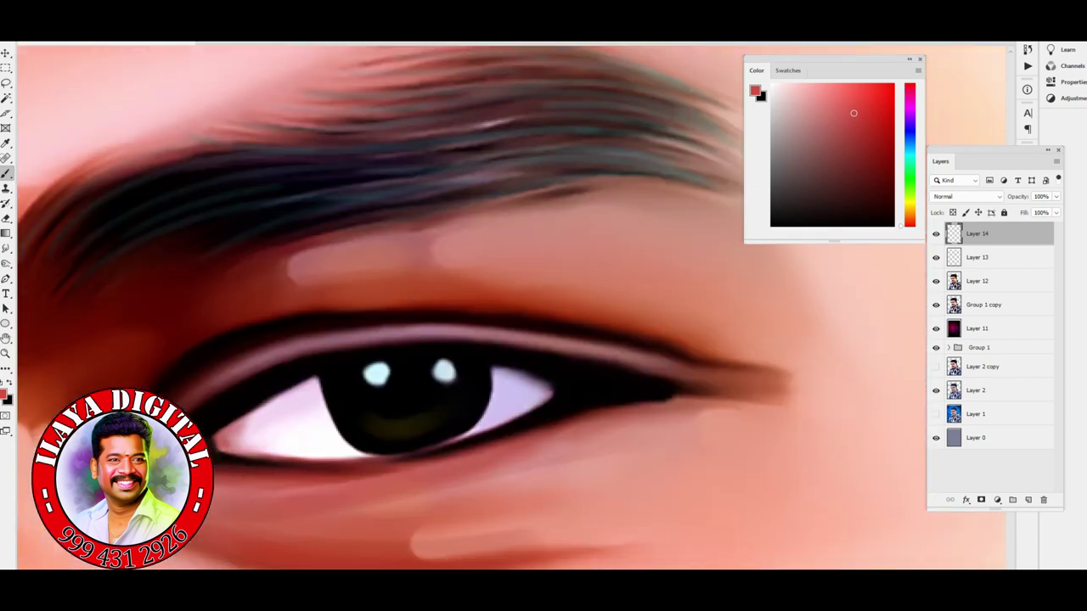
Try soft yellow brush strokes along the nose bridge, the nostril rims and the smile crease on Layer 14.
scroll(509, 305, "down", 6)
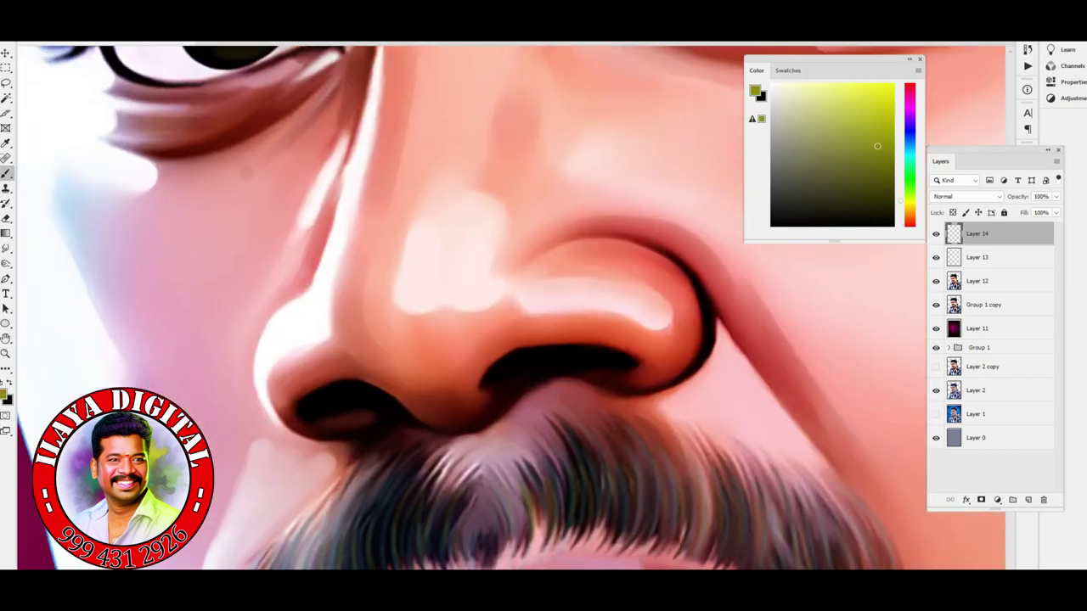
left_click_drag(501, 348, 628, 327)
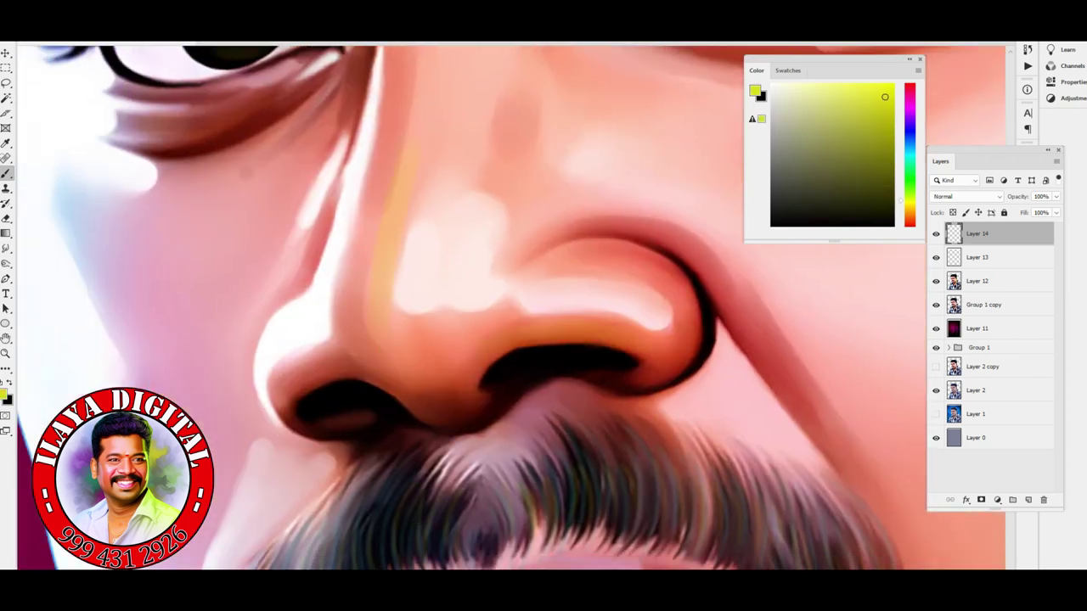
left_click_drag(624, 252, 692, 369)
left_click_drag(289, 403, 322, 370)
left_click_drag(730, 316, 828, 450)
scroll(510, 305, "up", 5)
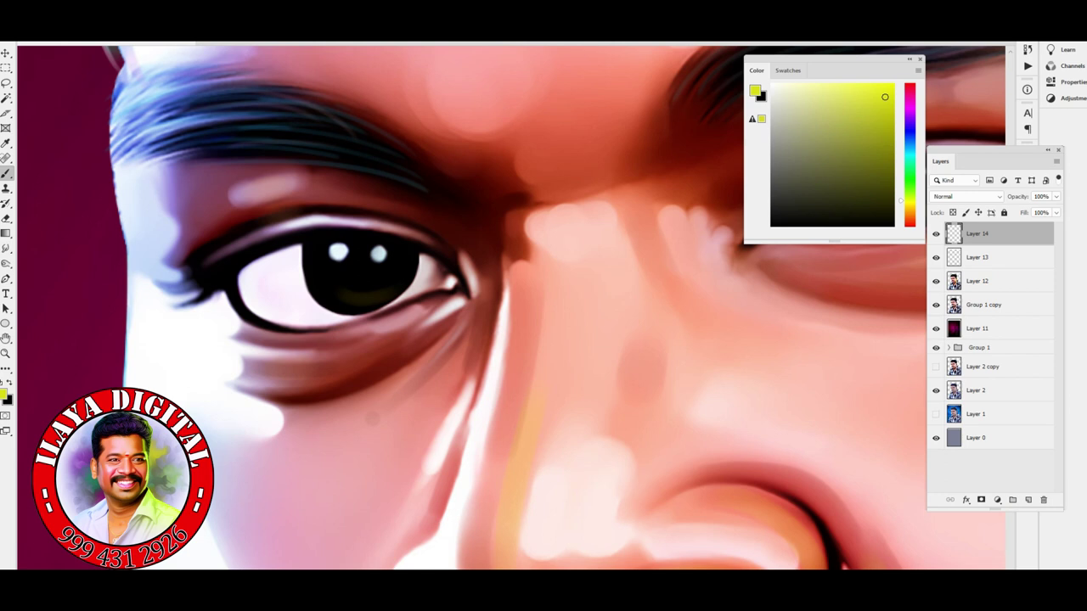
scroll(509, 305, "down", 4)
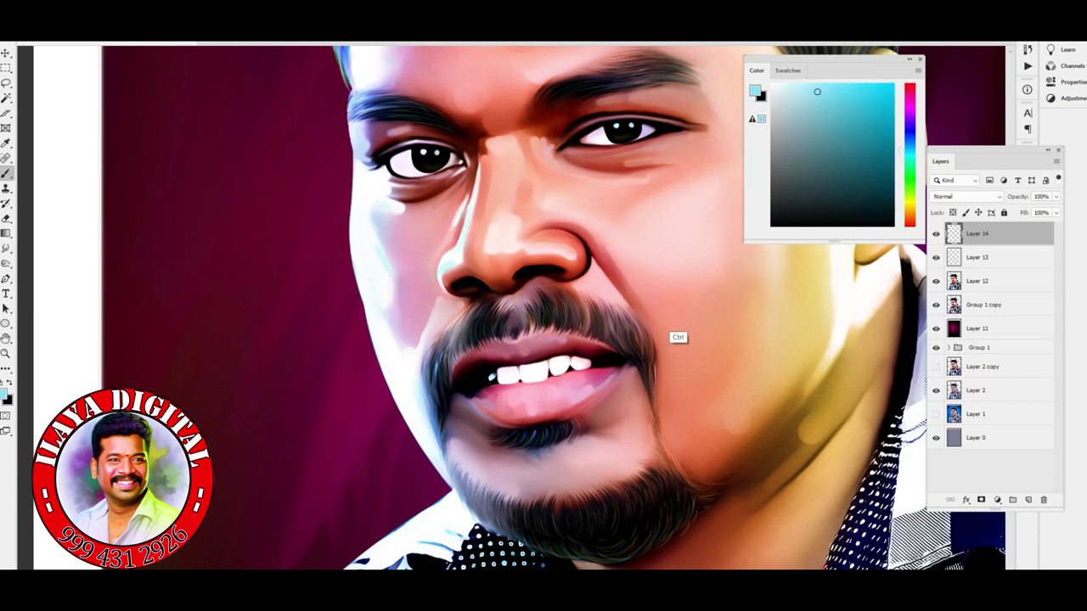
Paint soft white highlights on the upper and lower lips on Layer 14 and undo the last stray dab.
scroll(679, 338, "up", 5)
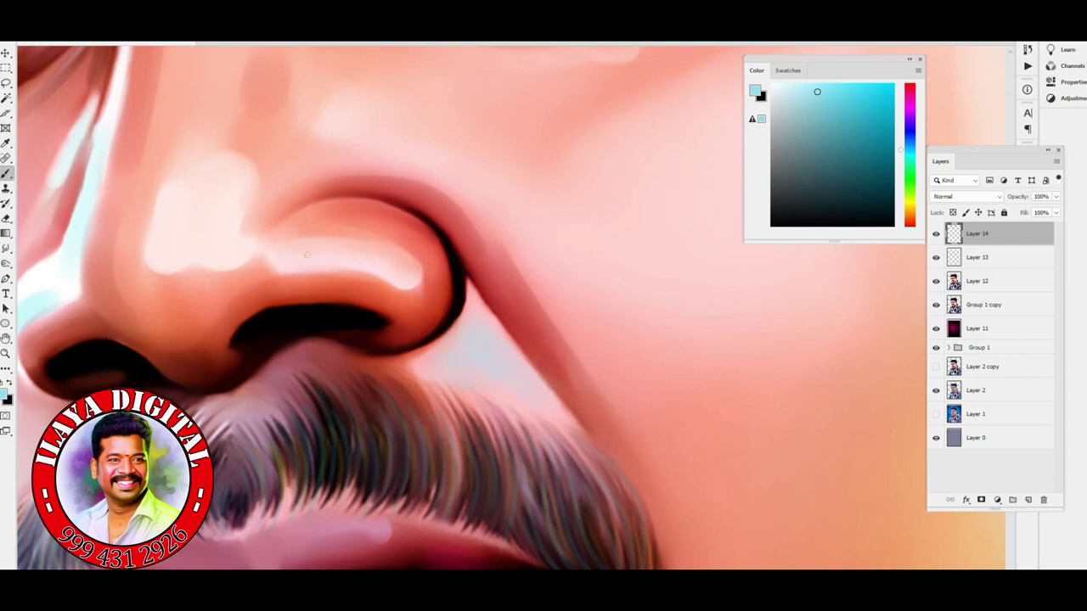
scroll(511, 308, "down", 2)
scroll(510, 305, "down", 3)
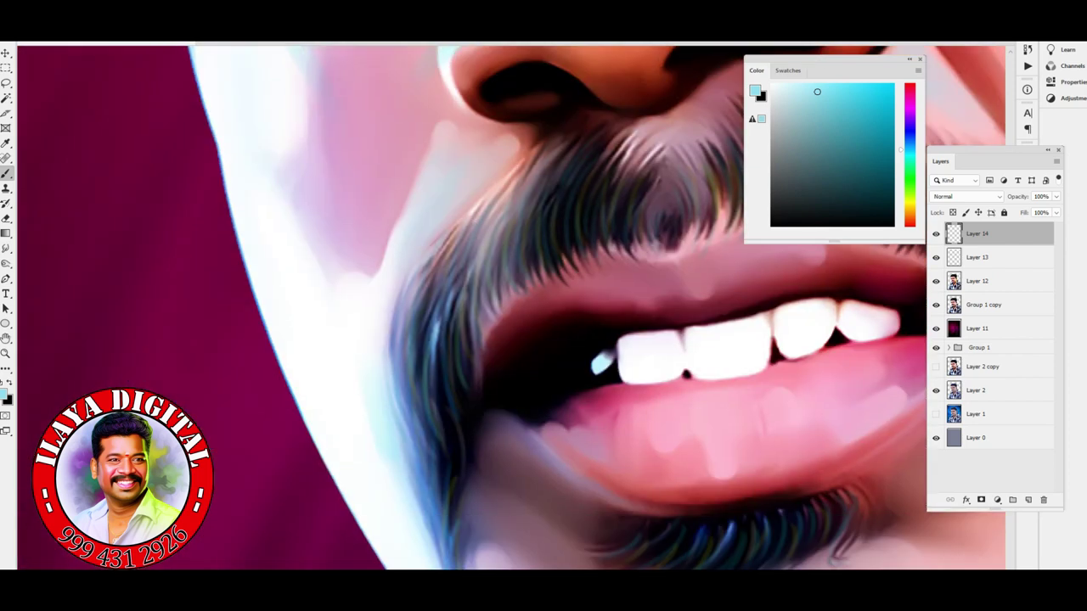
scroll(509, 306, "down", 3)
scroll(509, 305, "up", 4)
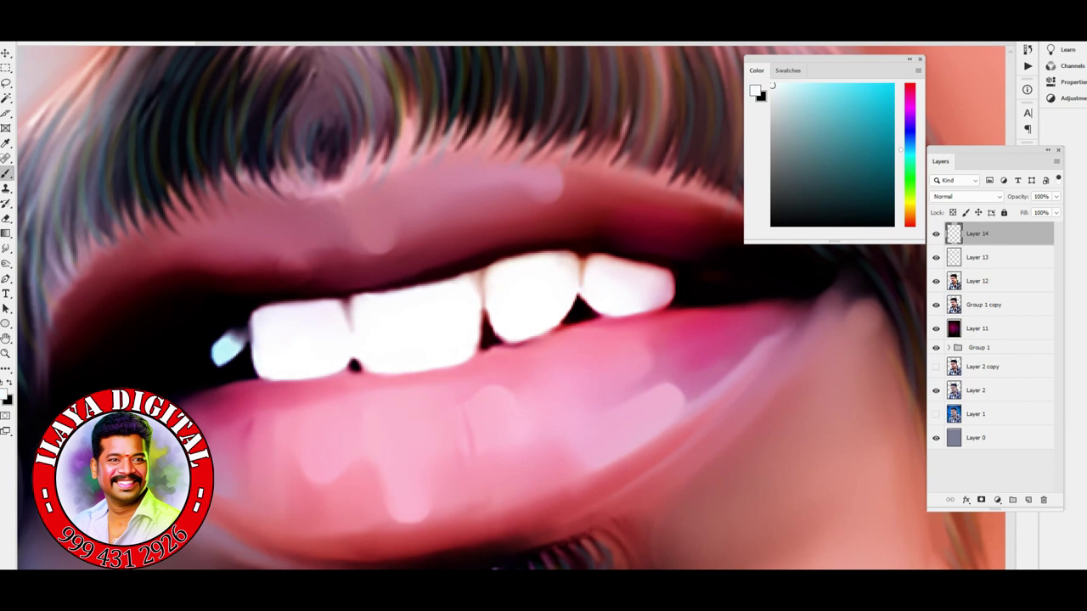
left_click(486, 413)
left_click(625, 424)
left_click(225, 475)
left_click(474, 192)
left_click(373, 235)
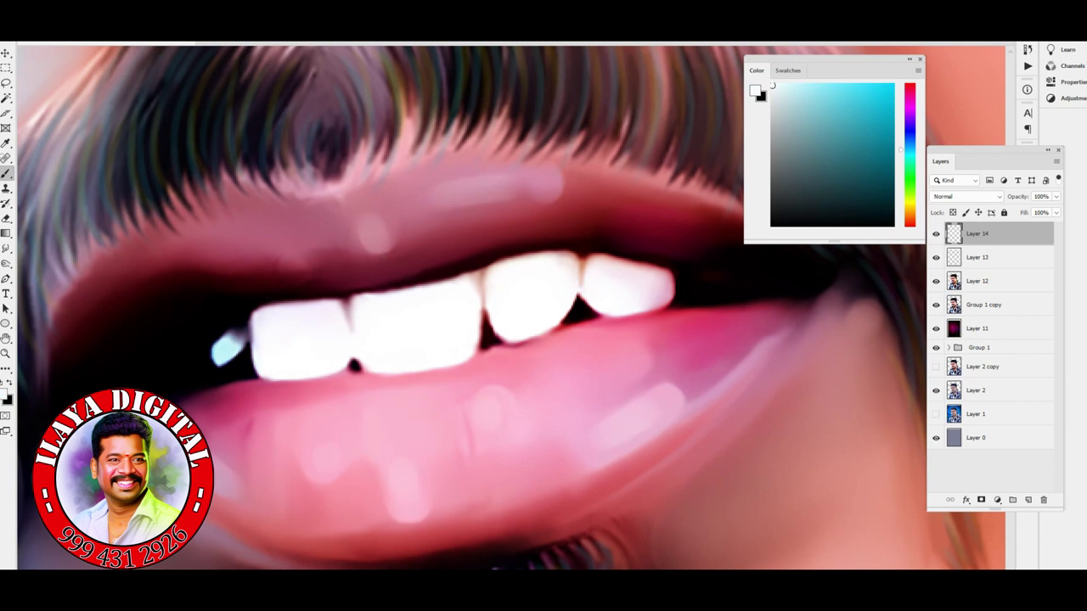
left_click(672, 244)
left_click(228, 242)
key("ctrl+z")
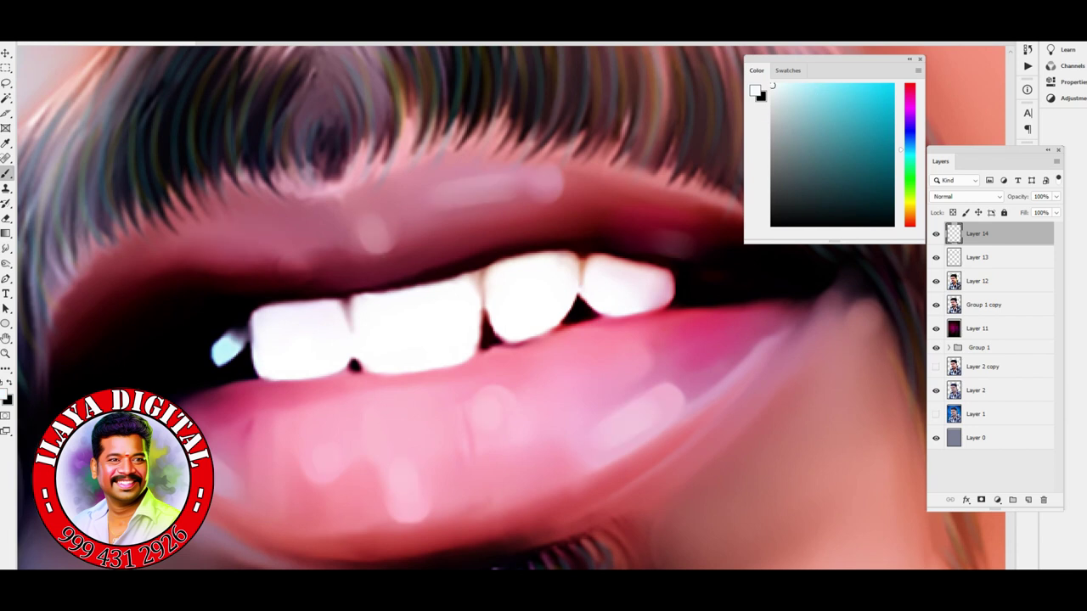
Set the foreground colour to a very pale magenta-pink.
left_click(755, 91)
left_click_drag(917, 193, 917, 136)
left_click(853, 132)
left_click(775, 128)
left_click(1020, 119)
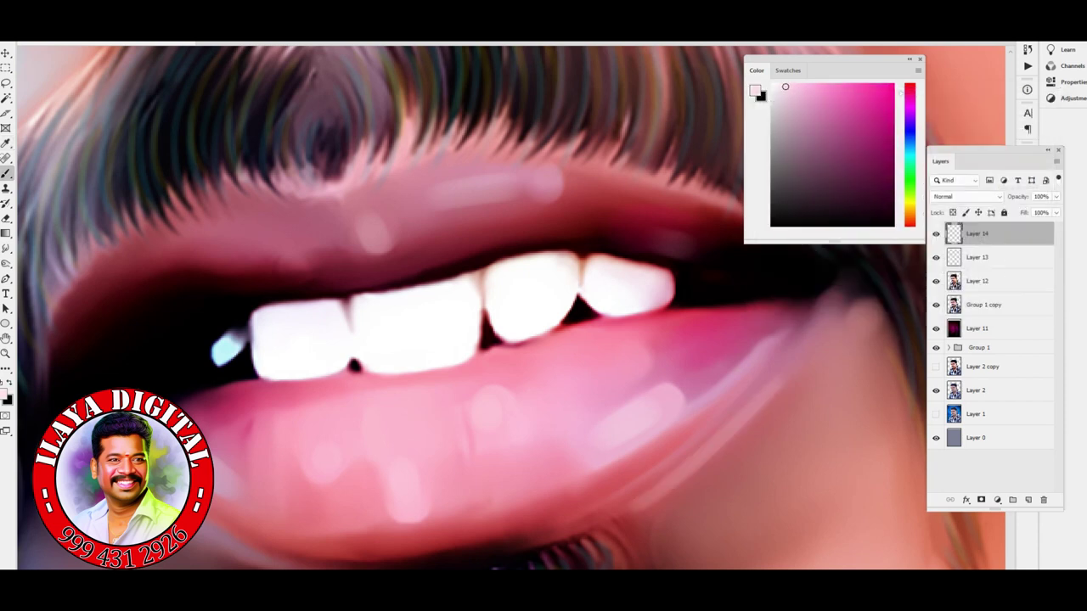
Paint a thin pale pink highlight along the lower edge of the lower lip.
left_click_drag(544, 340, 611, 161)
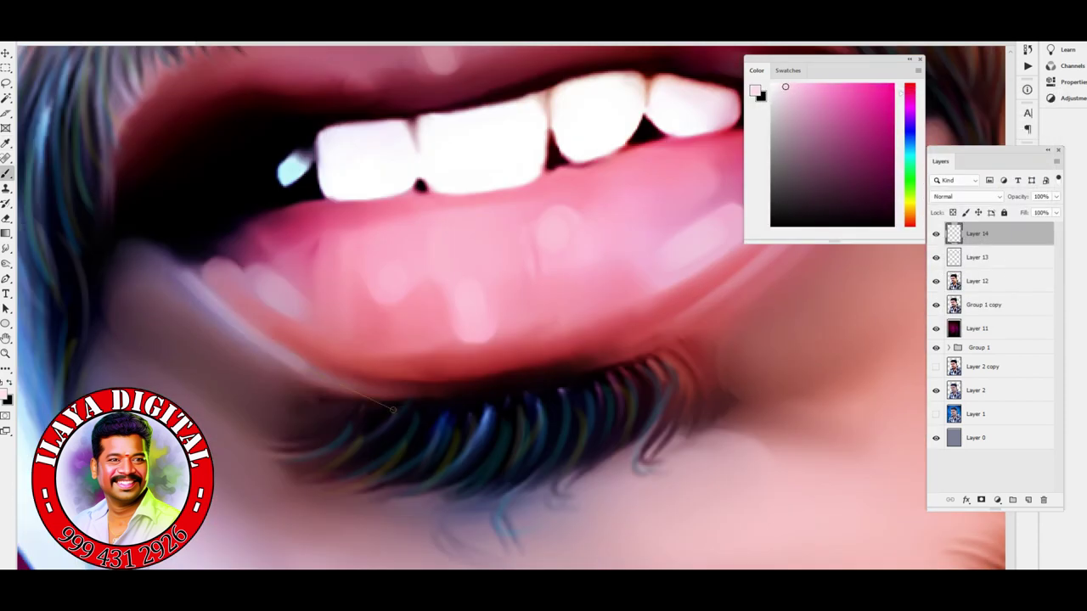
mouse_move(543, 306)
left_mouse_down()
mouse_move(290, 462)
mouse_move(550, 306)
left_mouse_up()
key("ctrl+minus")
key("ctrl+minus")
key("ctrl+minus")
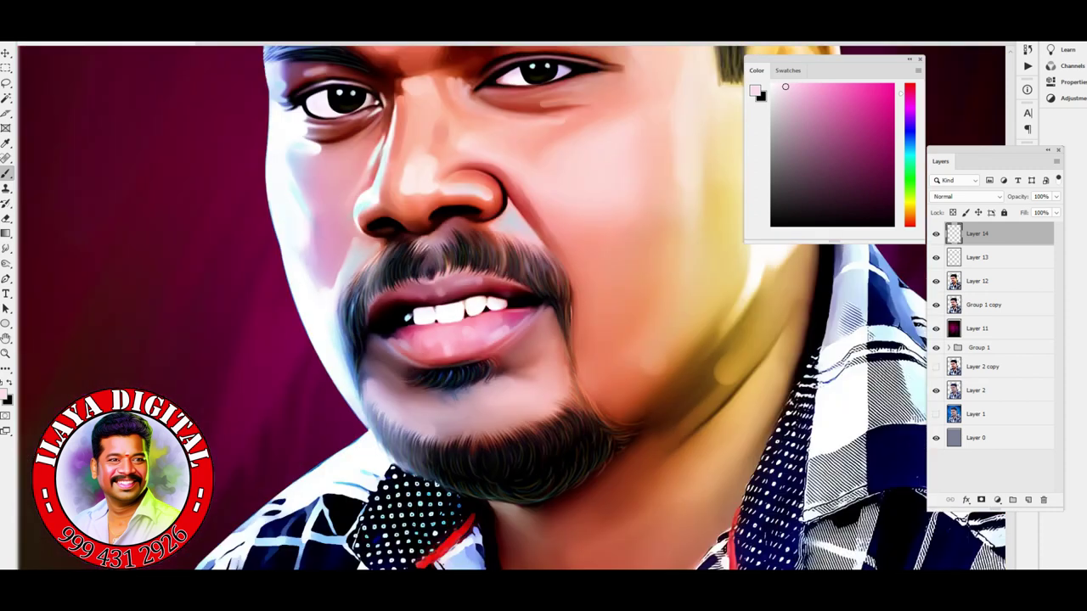
Inspect the painted highlights around the eye, the nose bridge and the nostrils at close range.
key("ctrl+plus")
key("ctrl+plus")
left_click_drag(543, 305, 544, 500)
left_click_drag(544, 255, 764, 509)
left_click_drag(764, 255, 348, 331)
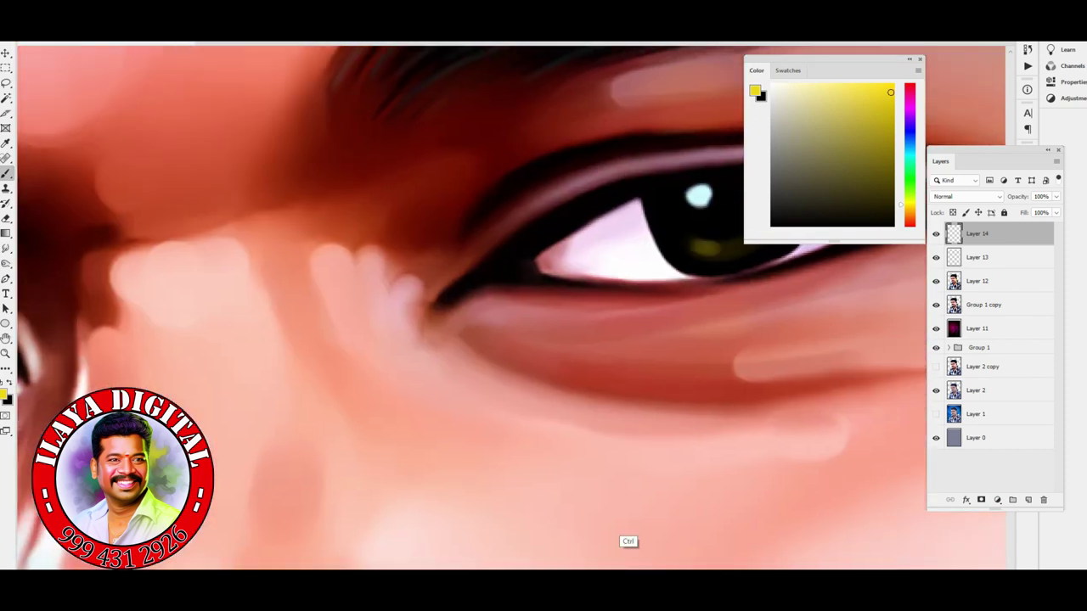
key("ctrl+minus")
key("ctrl+minus")
key("ctrl+minus")
scroll(510, 306, "down", 5)
key("ctrl+plus")
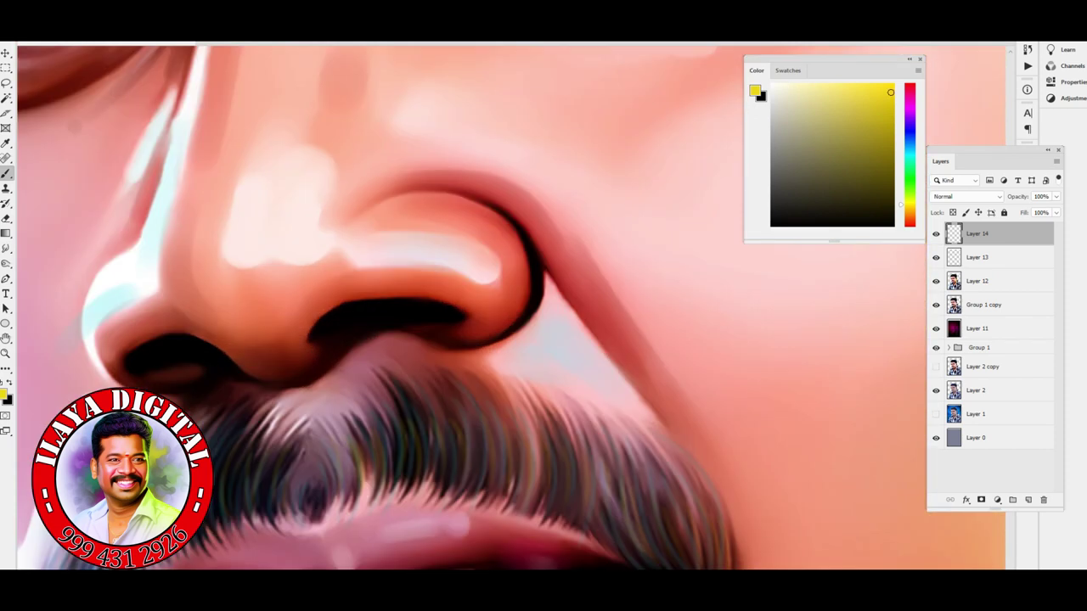
Set the foreground colour to magenta d43bae and brush a soft stroke along the outer crease of the nostril on Layer 14.
key("ctrl+plus")
left_click(754, 91)
type("d43bae")
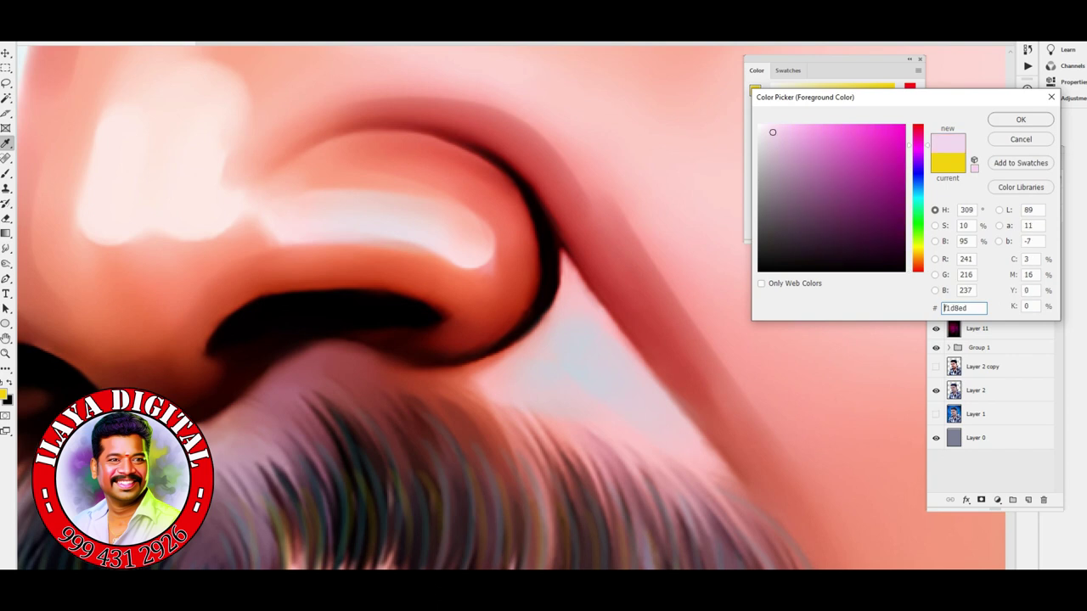
key("Return")
left_click_drag(450, 136, 543, 191)
Show the whole portrait in the canvas and hide the Color panel.
key("ctrl+minus")
key("ctrl+minus")
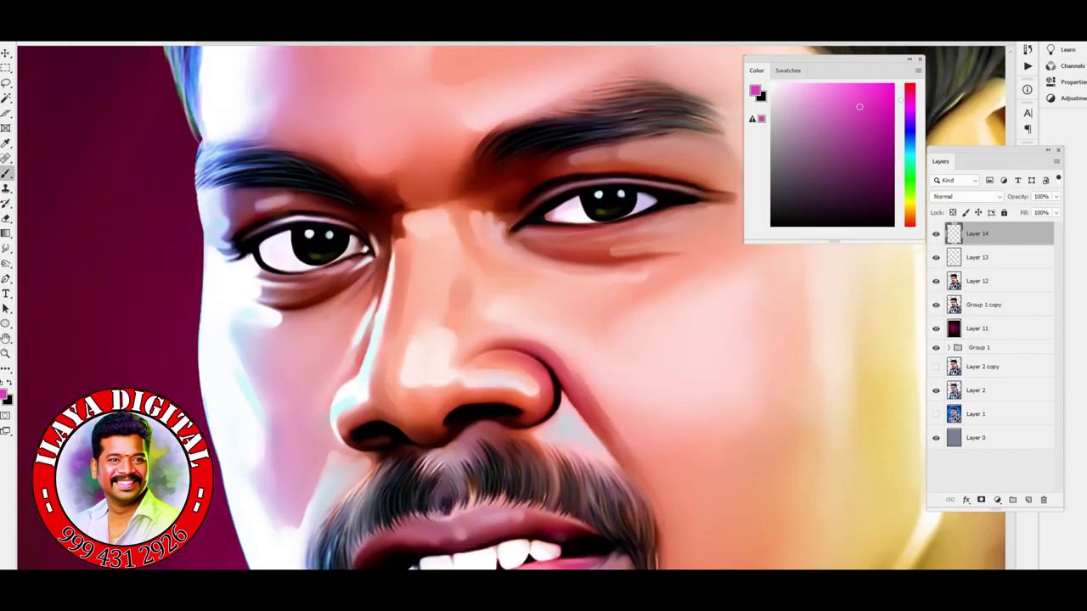
left_click_drag(509, 297, 416, 569)
key("ctrl+0")
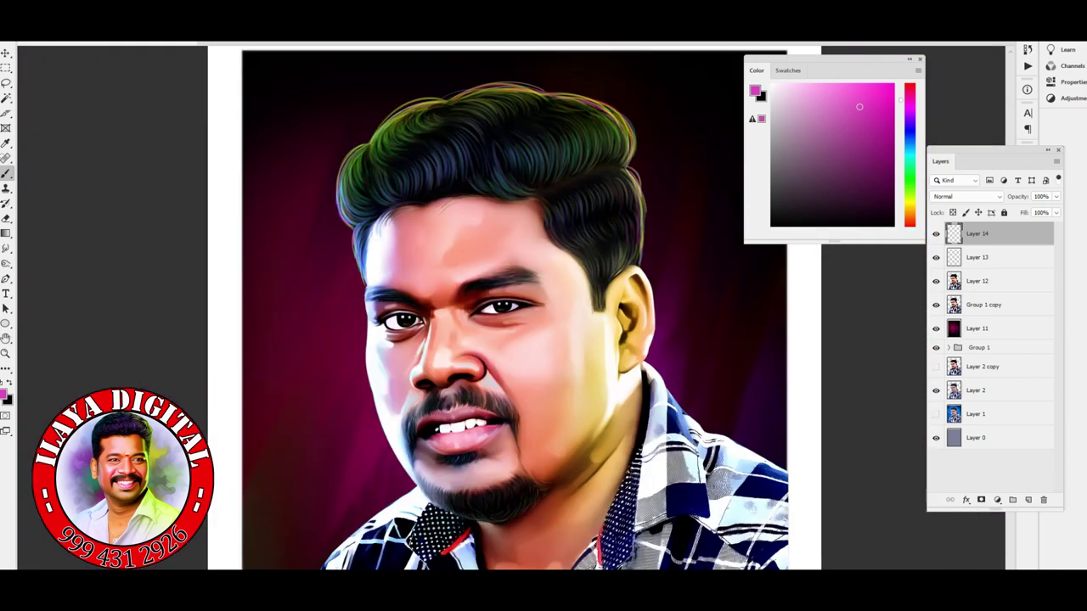
key("F6")
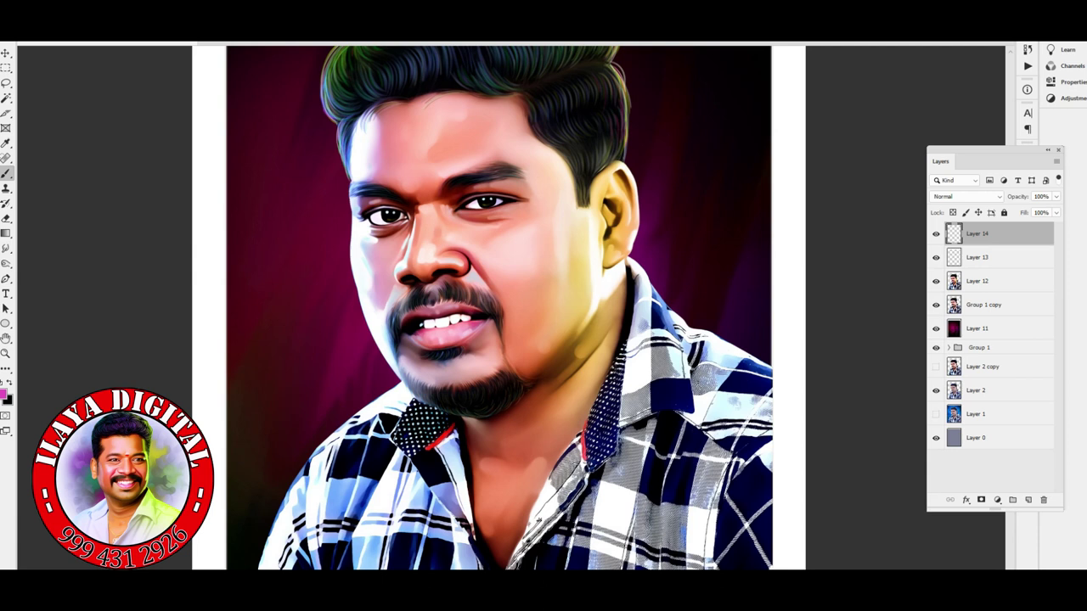
Move the magenta background Layer 11 down the stack so it sits between Layer 2 and Layer 1.
left_click(976, 327)
key("ctrl+bracketleft")
key("ctrl+bracketleft")
key("ctrl+bracketleft")
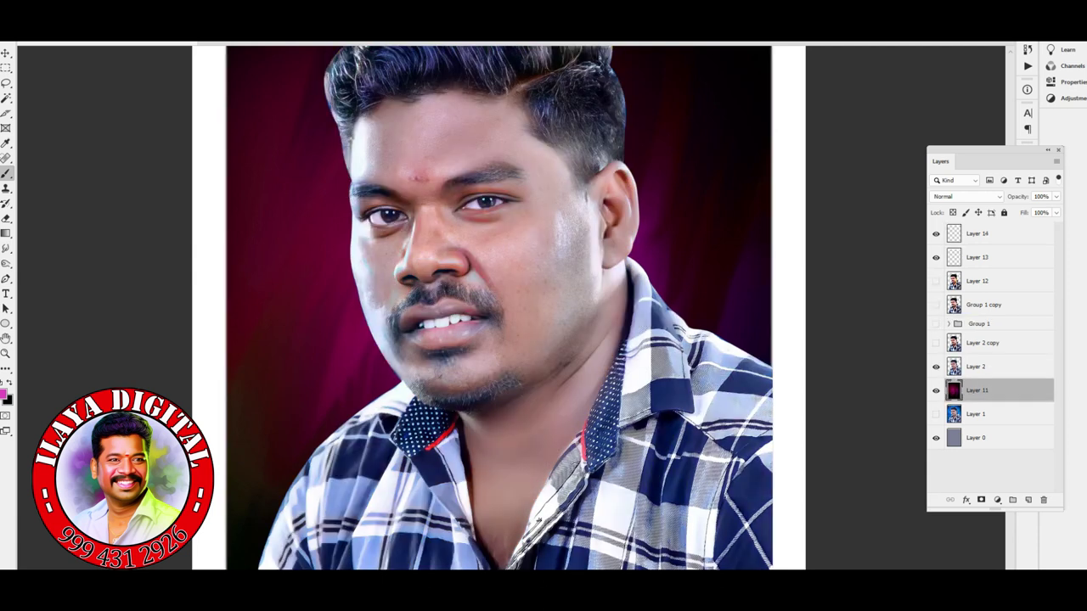
Group Layers 12, 13 and 14, then duplicate the group and merge the copy into a single layer.
left_click(977, 280)
key("alt+bracketright")
key("alt+bracketright")
key("ctrl+shift+alt+n")
key("shift+alt+bracketleft")
key("shift+alt+bracketleft")
key("shift+alt+bracketleft")
key("ctrl+g")
key("ctrl+j")
key("ctrl+e")
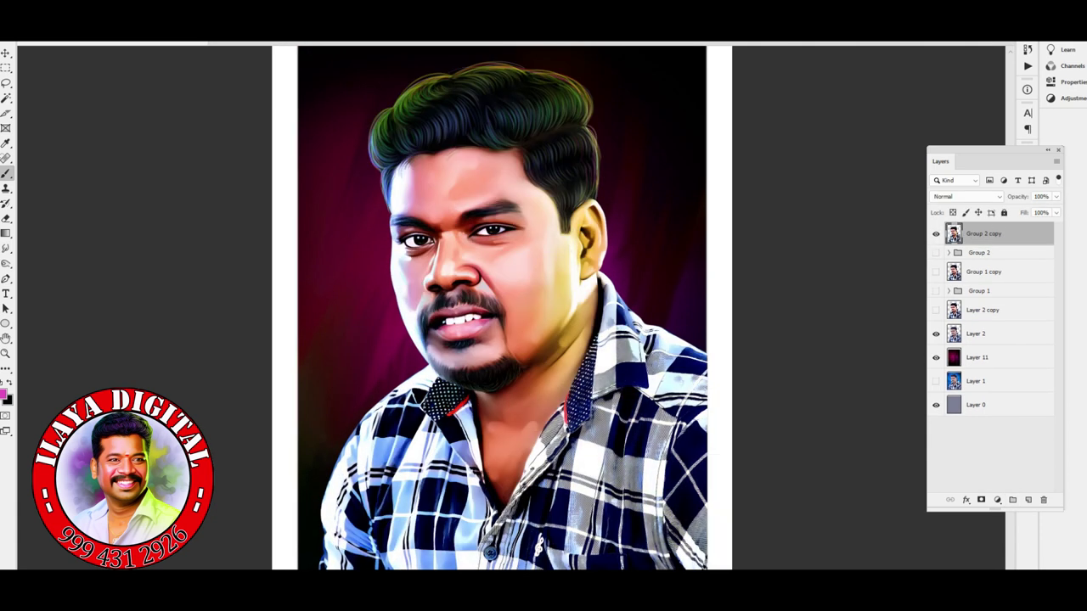
Add a new layer above Group 2 copy and paint a short red mark on the forehead between the eyebrows.
key("ctrl+shift+alt+n")
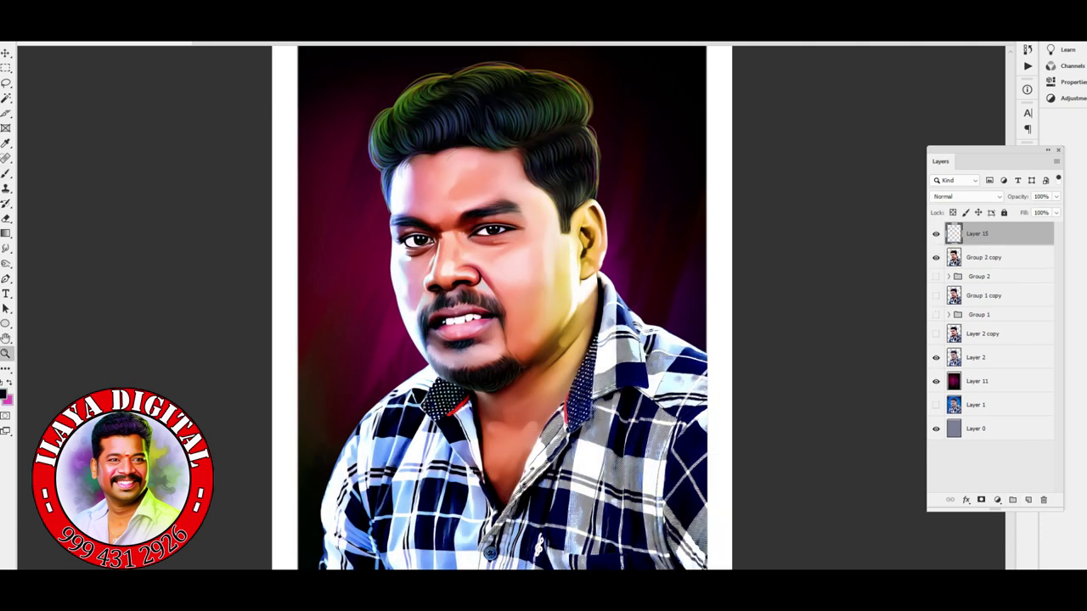
key("ctrl+plus")
key("ctrl+plus")
key("ctrl+plus")
scroll(509, 306, "down", 3)
key("b")
left_click(4, 391)
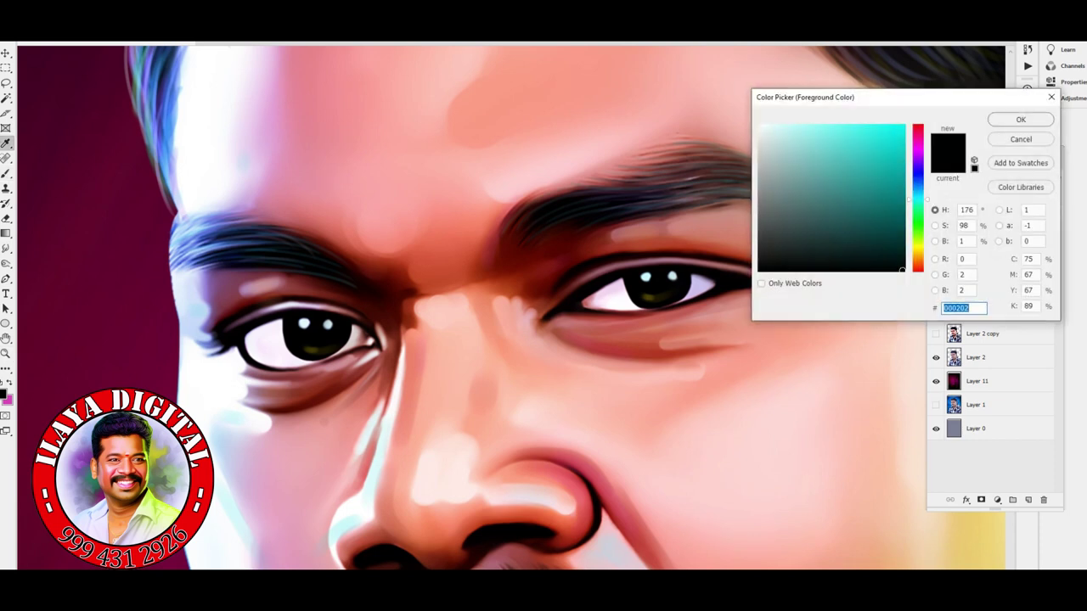
left_click(916, 127)
left_click(900, 158)
key("Return")
scroll(509, 306, "up", 3)
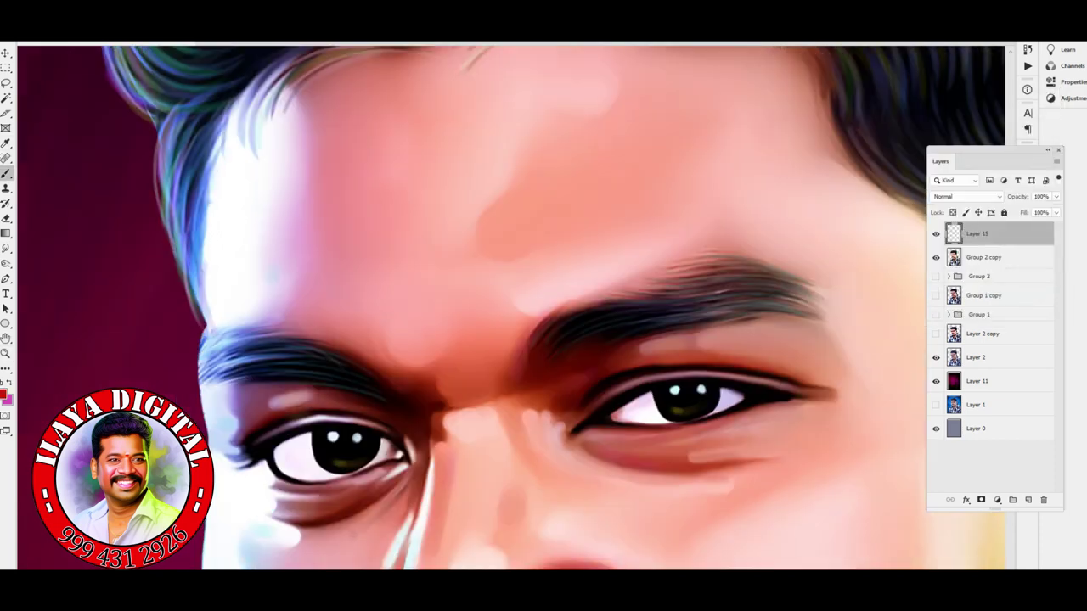
mouse_move(424, 336)
left_mouse_down()
mouse_move(509, 324)
mouse_move(450, 333)
left_mouse_up()
Set the foreground colour to white and paint a soft horizontal white band just above the red forehead mark.
left_click(4, 391)
left_click(759, 129)
left_click(1022, 119)
left_click_drag(417, 299, 551, 291)
key("ctrl+0")
scroll(512, 315, "up", 10)
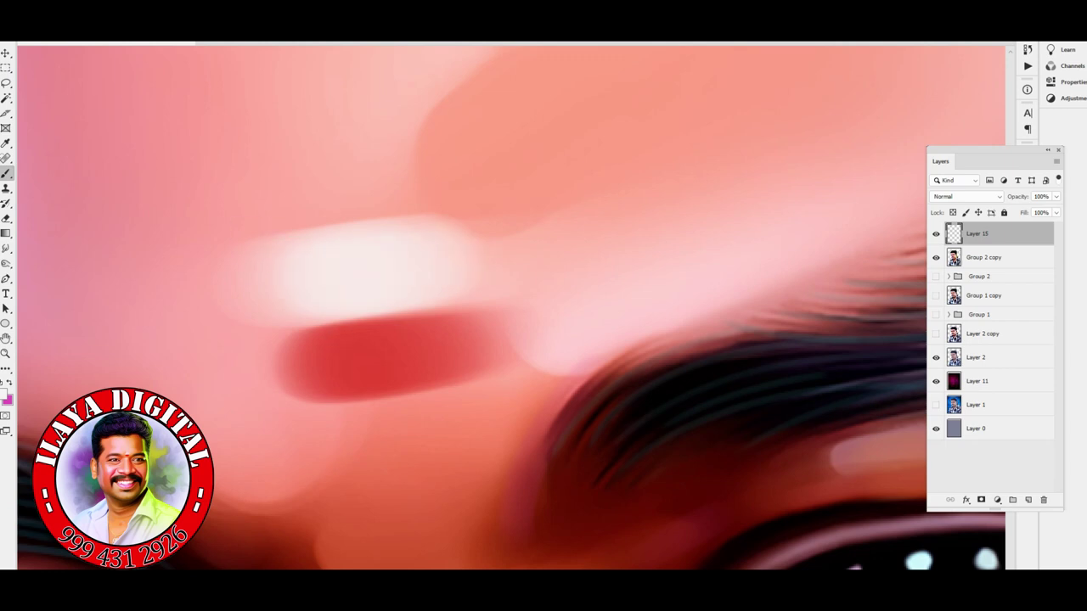
left_click_drag(469, 267, 280, 285)
Switch the foreground back to dark red and paint over the red forehead mark to deepen it.
left_click(5, 395)
key("Return")
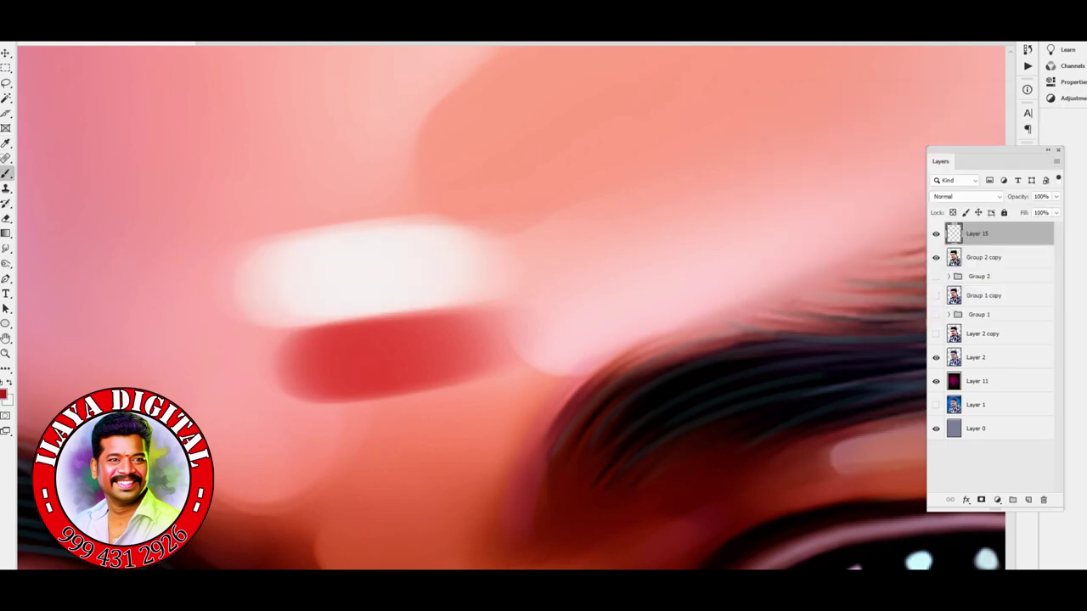
mouse_move(297, 365)
left_mouse_down()
mouse_move(467, 348)
mouse_move(399, 335)
left_mouse_up()
Set the foreground colour to orange and paint a single round dot just below the red forehead mark.
left_click(5, 395)
left_click_drag(917, 270, 917, 257)
key("Return")
left_click(376, 304)
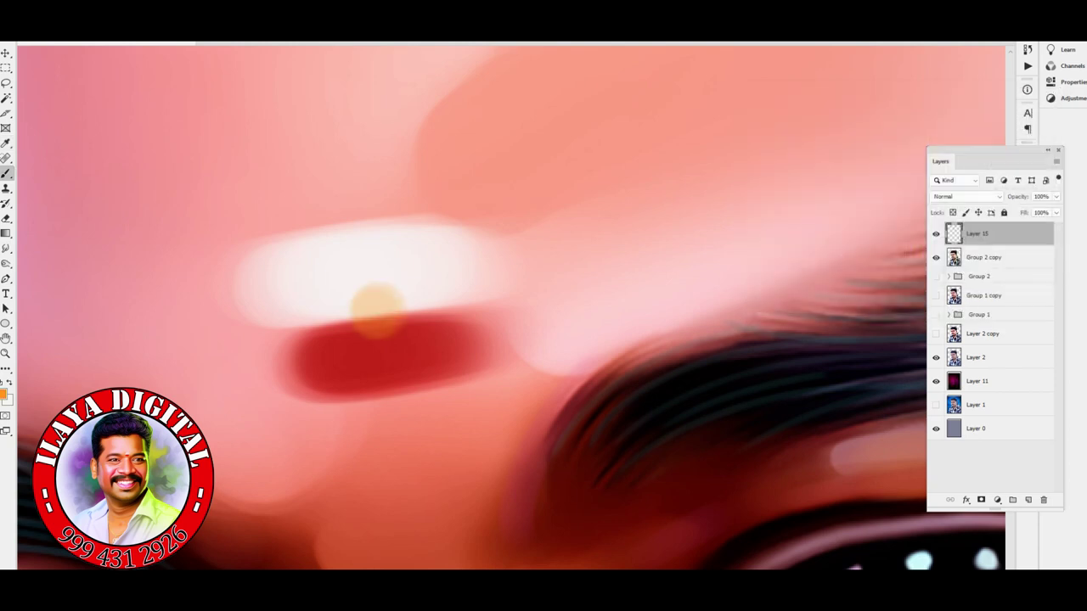
key("ctrl+z")
left_click(395, 433)
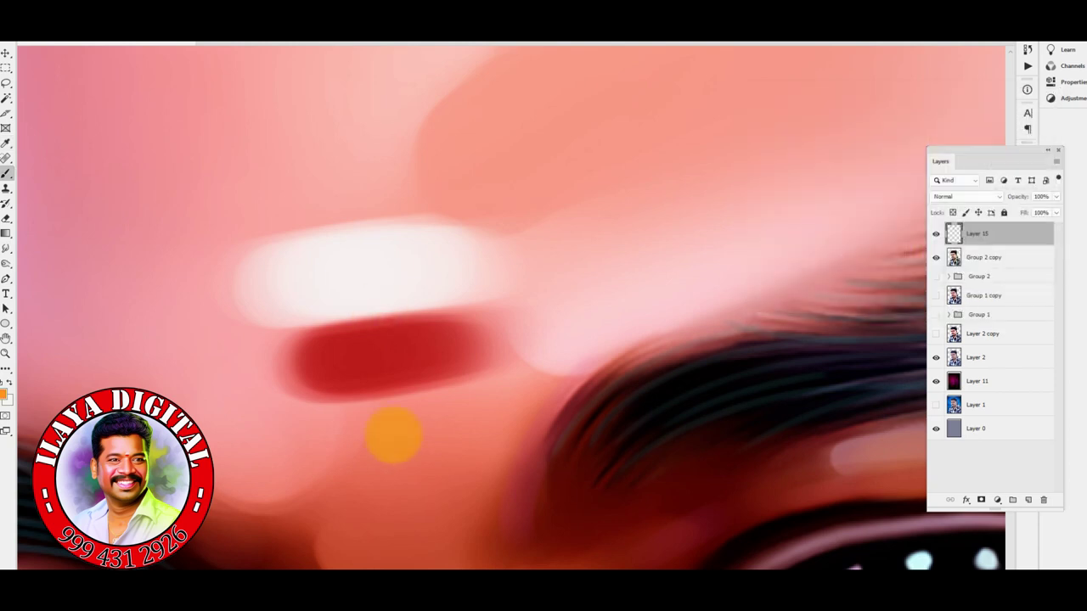
Check the forehead mark close up and on the whole portrait.
scroll(509, 306, "down", 5)
scroll(510, 306, "up", 4)
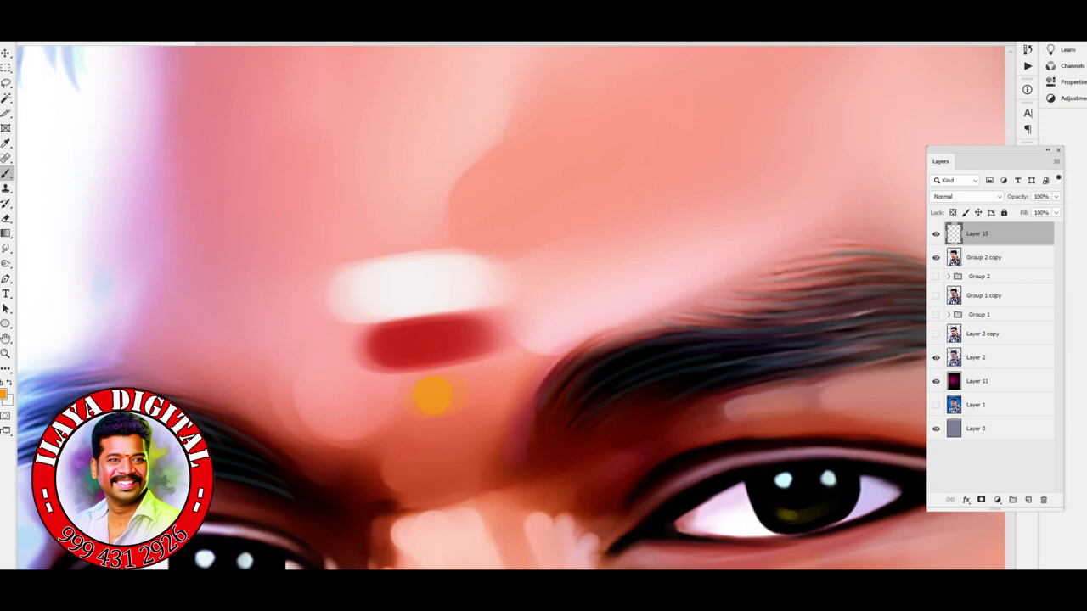
scroll(496, 314, "down", 5)
scroll(573, 308, "down", 4)
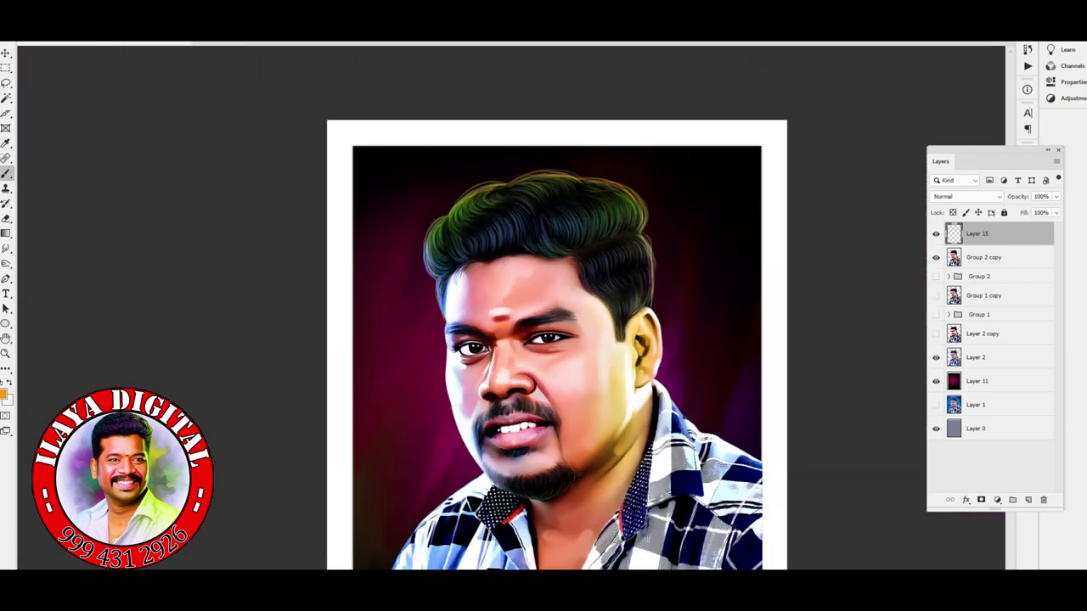
scroll(573, 308, "up", 2)
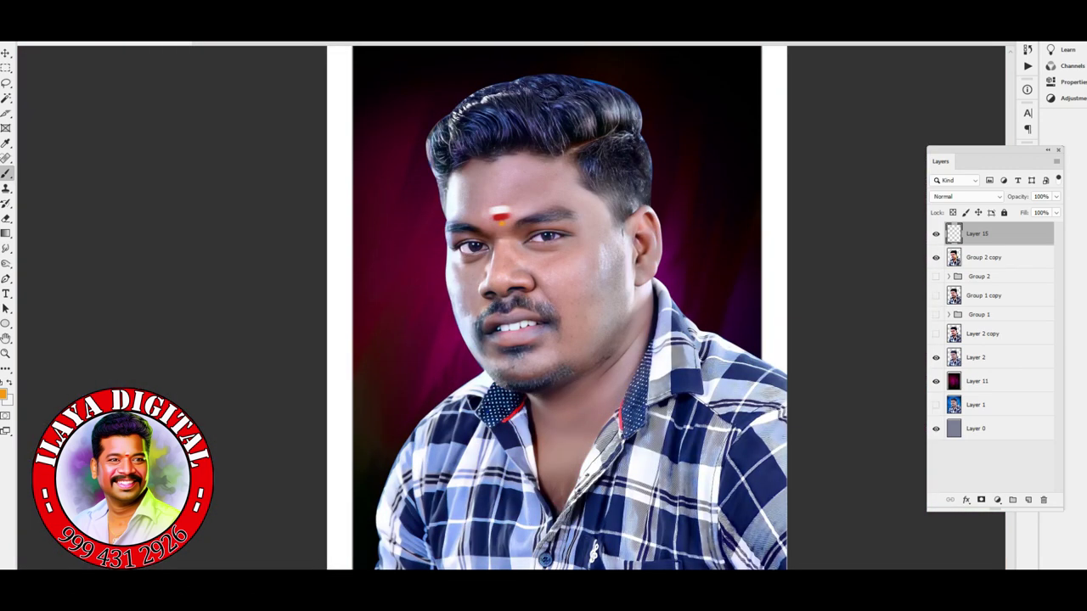